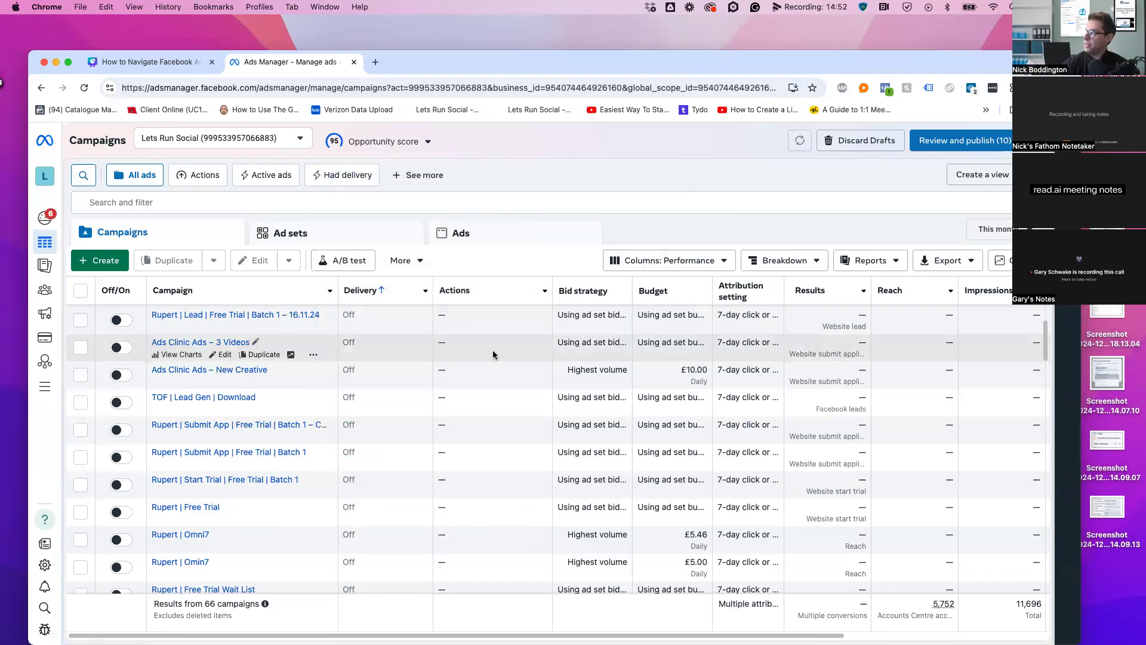
Scroll across the campaigns table and briefly check the column presets list
scroll(494, 354, "right", 8)
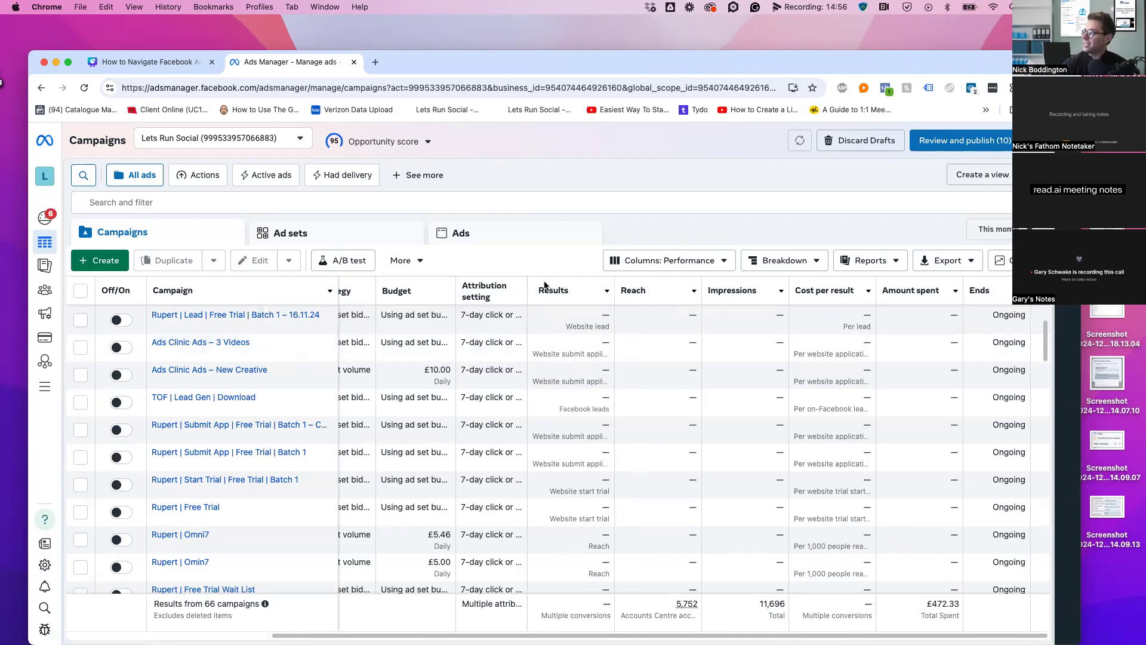
left_click(666, 260)
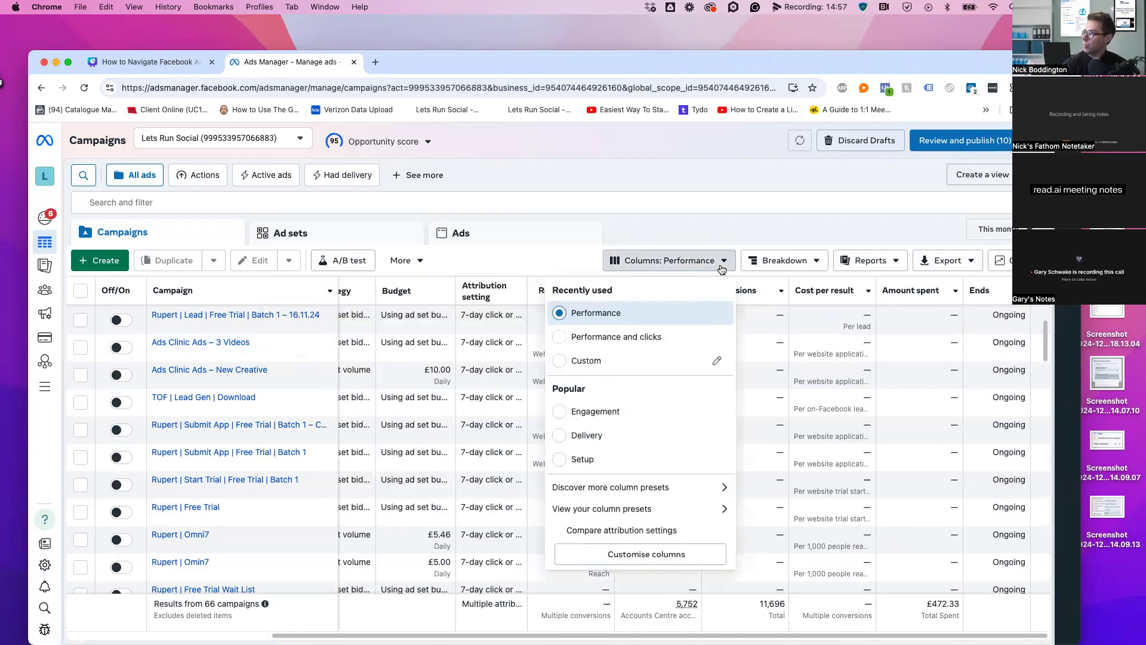
left_click(612, 128)
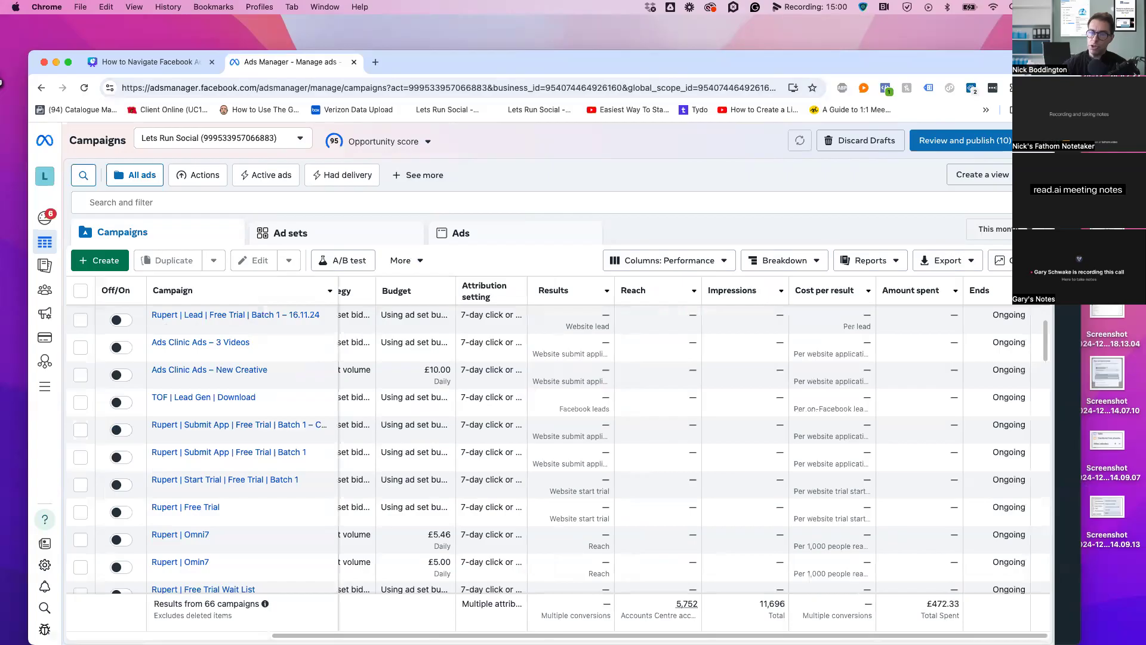
scroll(552, 326, "left", 1)
scroll(648, 331, "left", 8)
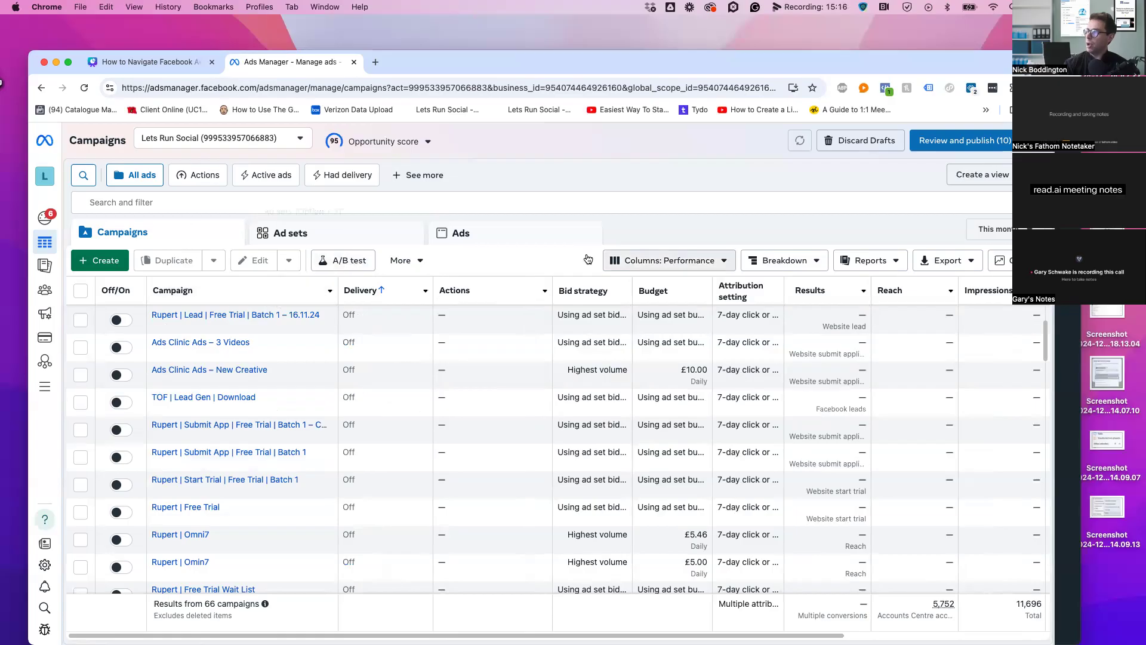
scroll(246, 394, "down", 1)
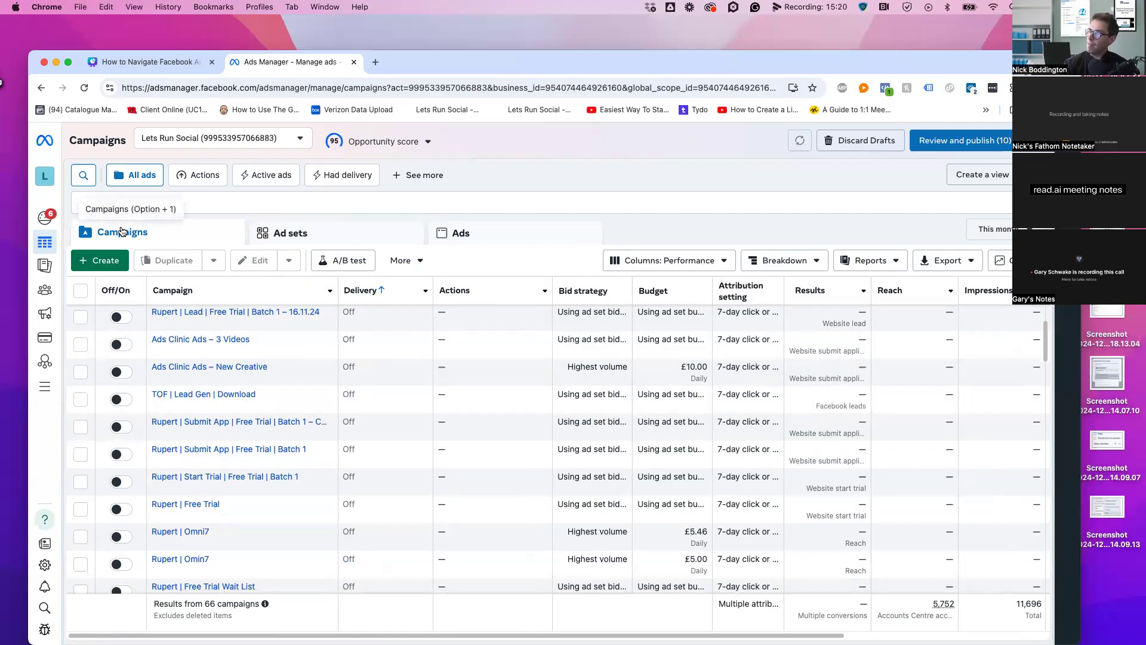
Switch between the Ad sets, Ads and Campaigns views, then begin a new campaign
left_click(288, 233)
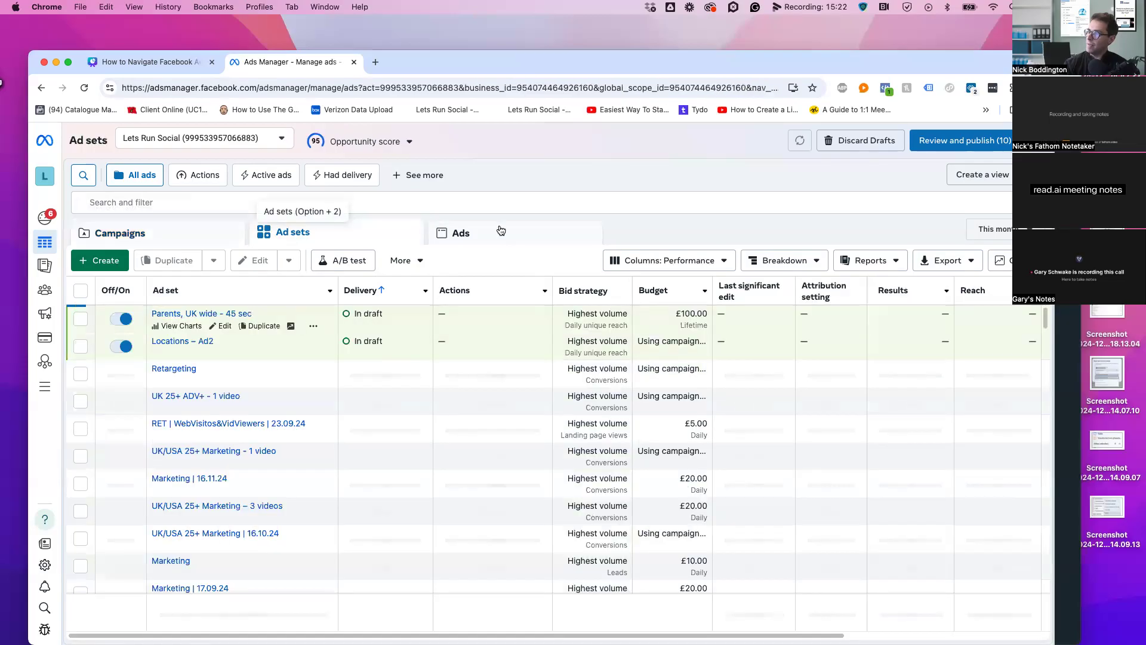
left_click(501, 231)
left_click(166, 231)
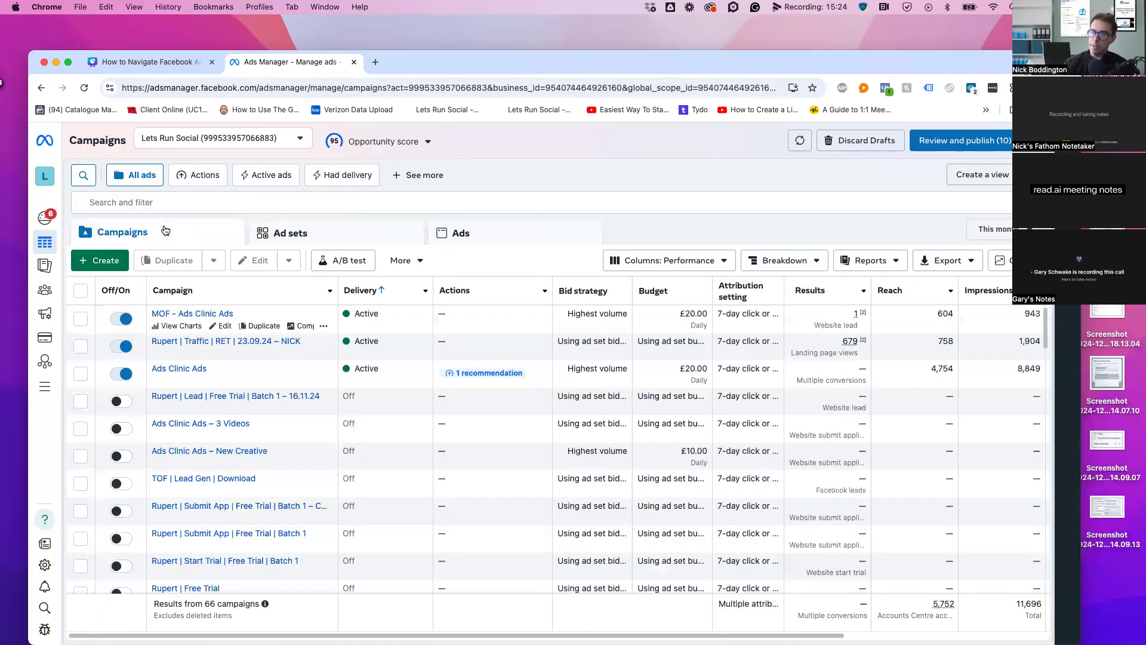
left_click(324, 238)
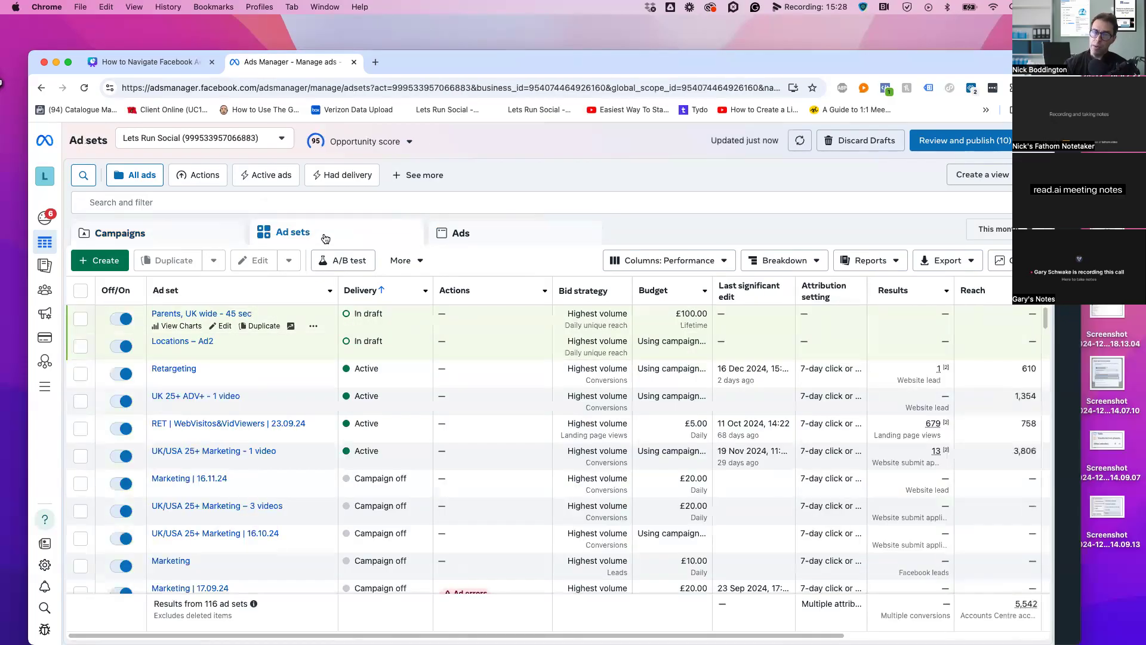
left_click(533, 233)
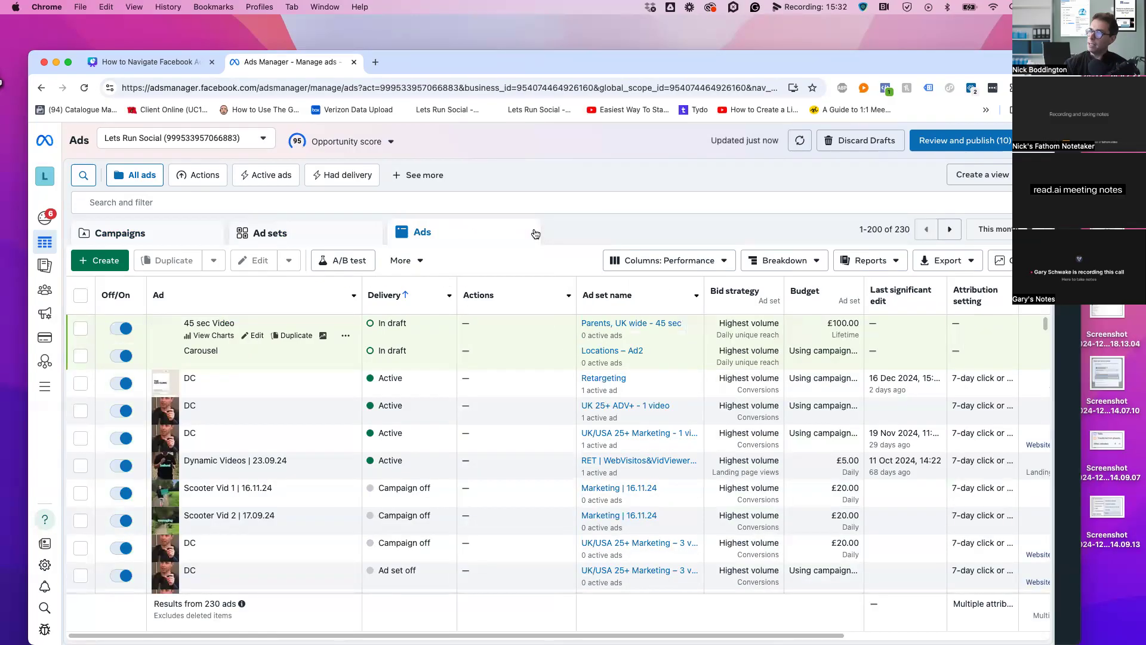
left_click(142, 233)
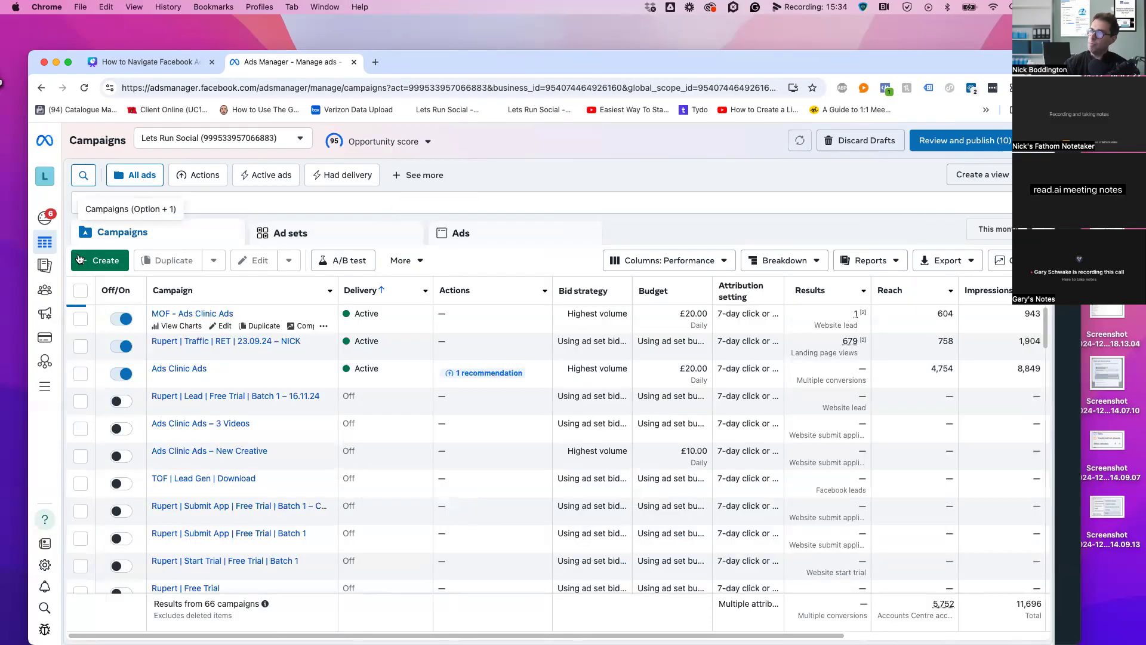
left_click(103, 261)
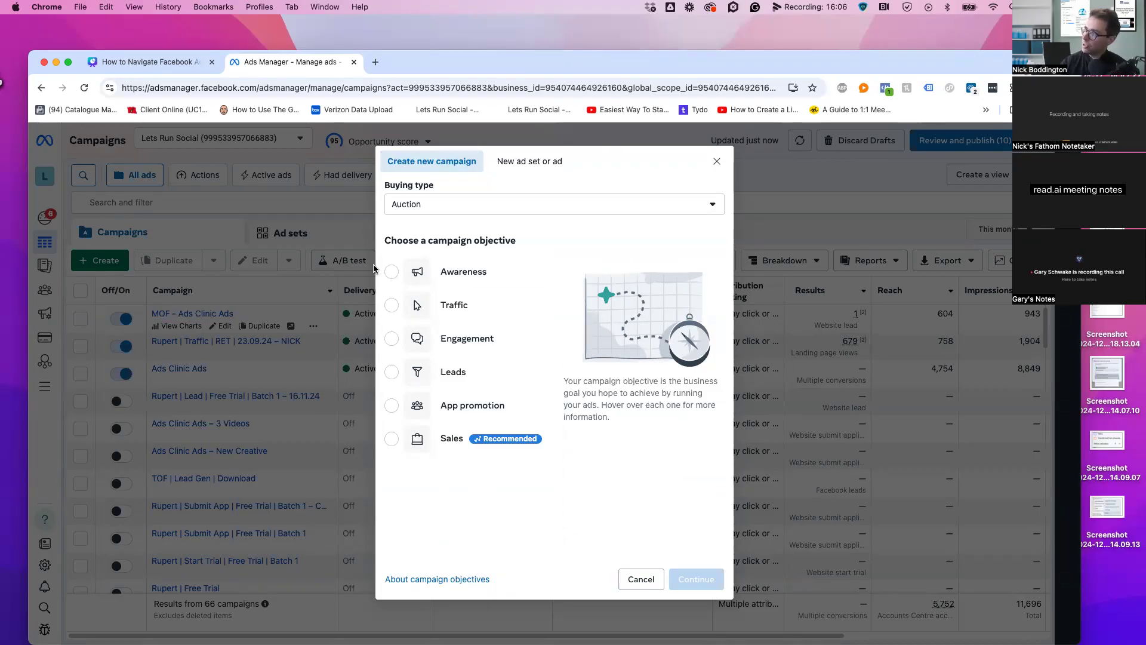
Preview the Engagement, App promotion, Awareness and Sales objectives before picking Leads
mouse_move(394, 273)
left_click(392, 339)
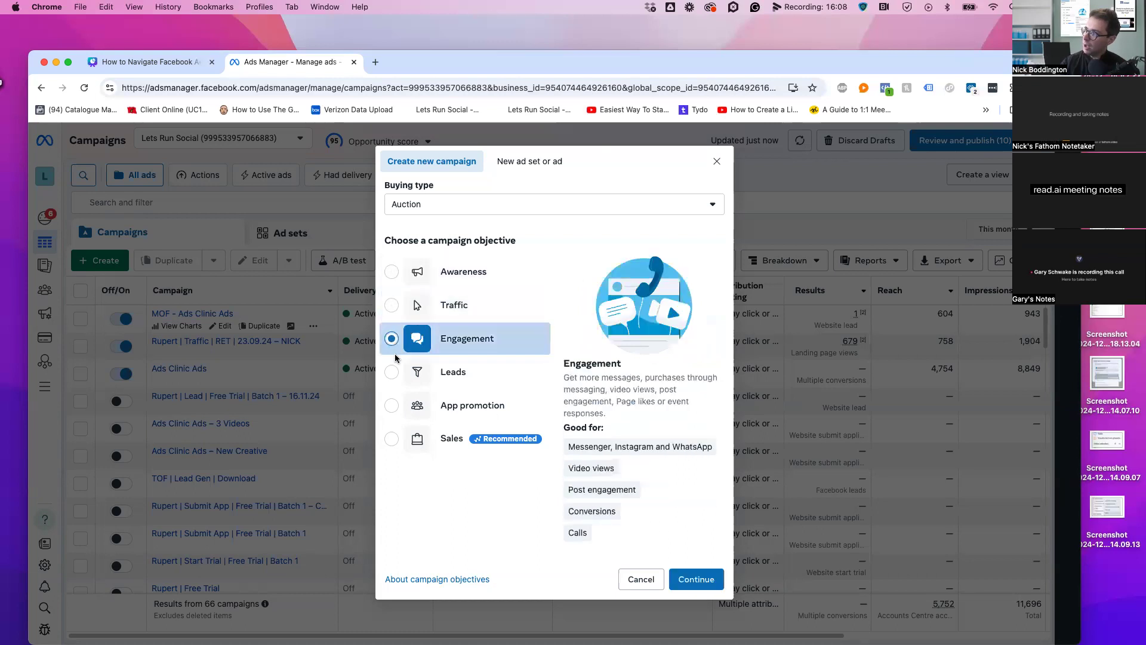
left_click(393, 406)
left_click(391, 272)
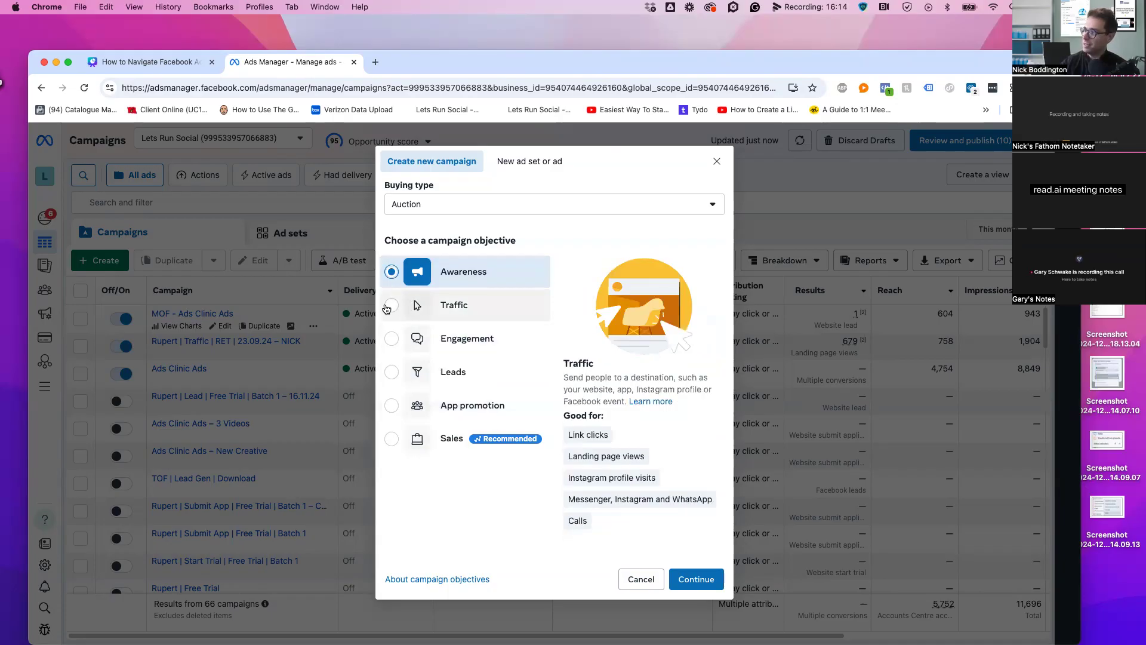
left_click(391, 439)
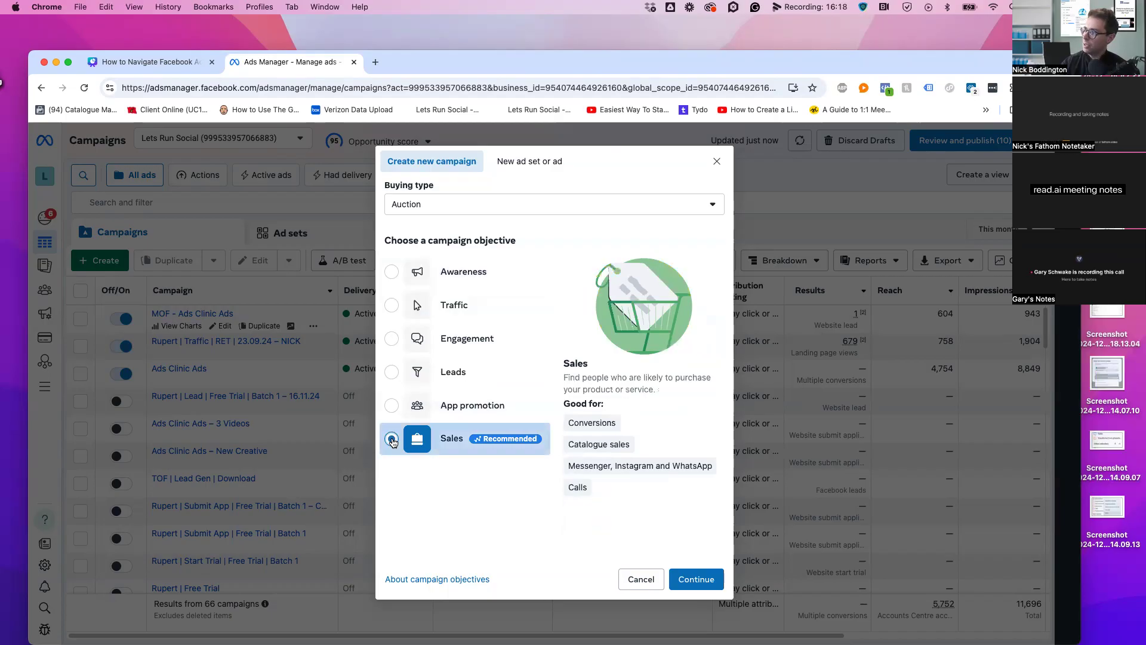
left_click(393, 373)
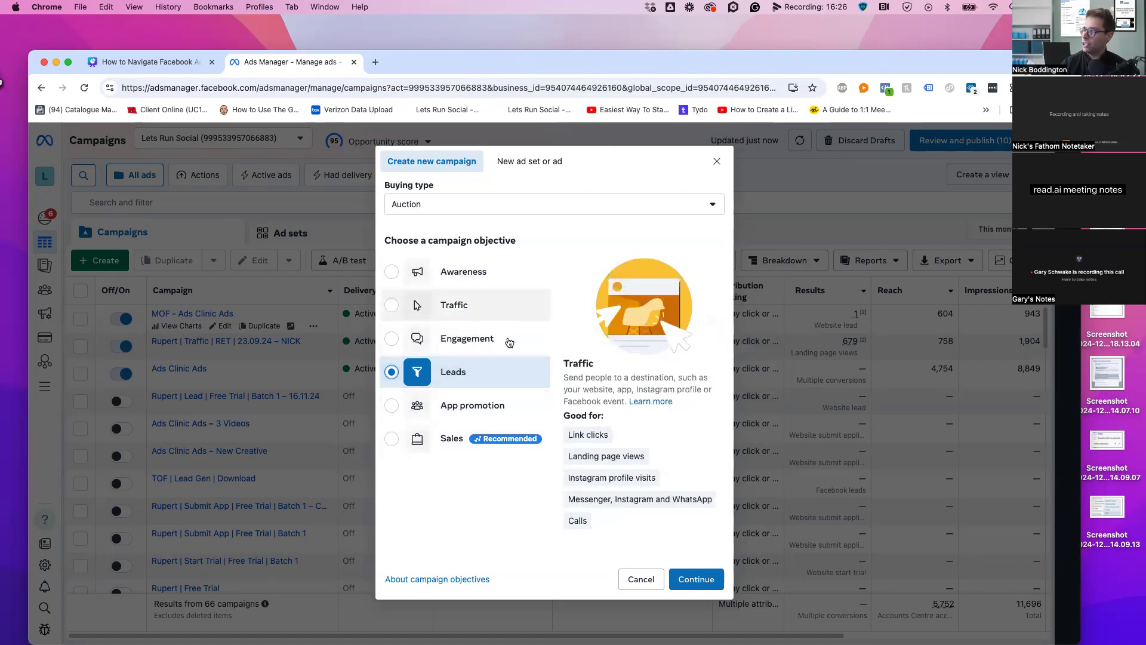
Compare Sales with Leads, keep Leads, and highlight its Messenger, Instagram and WhatsApp use case
left_click(391, 440)
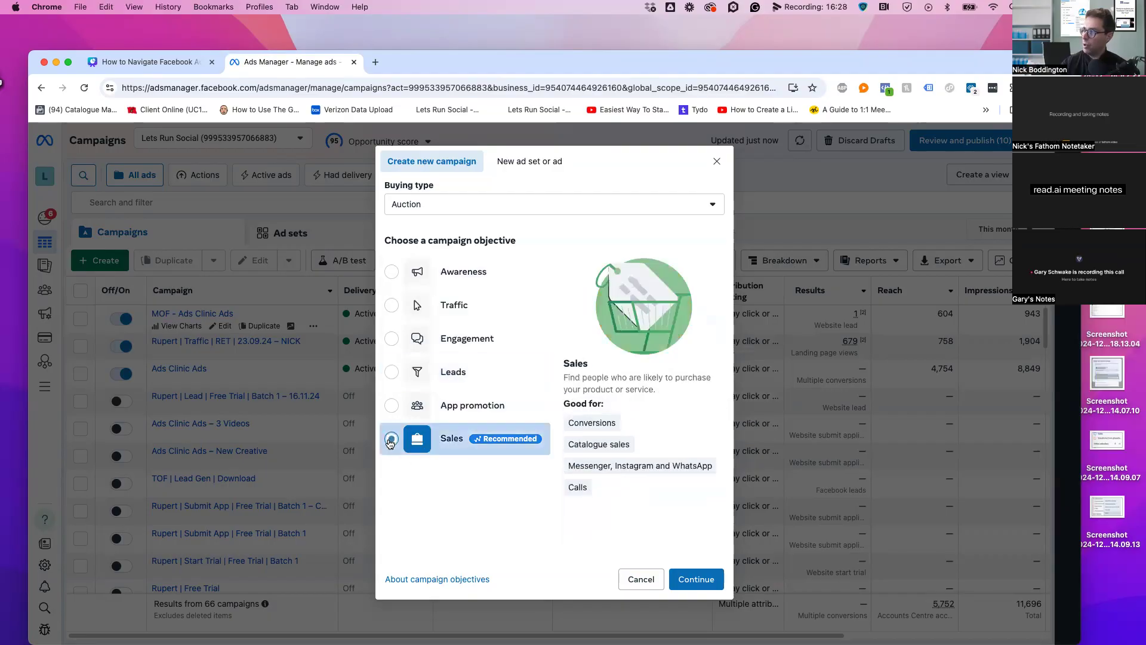
left_click(394, 372)
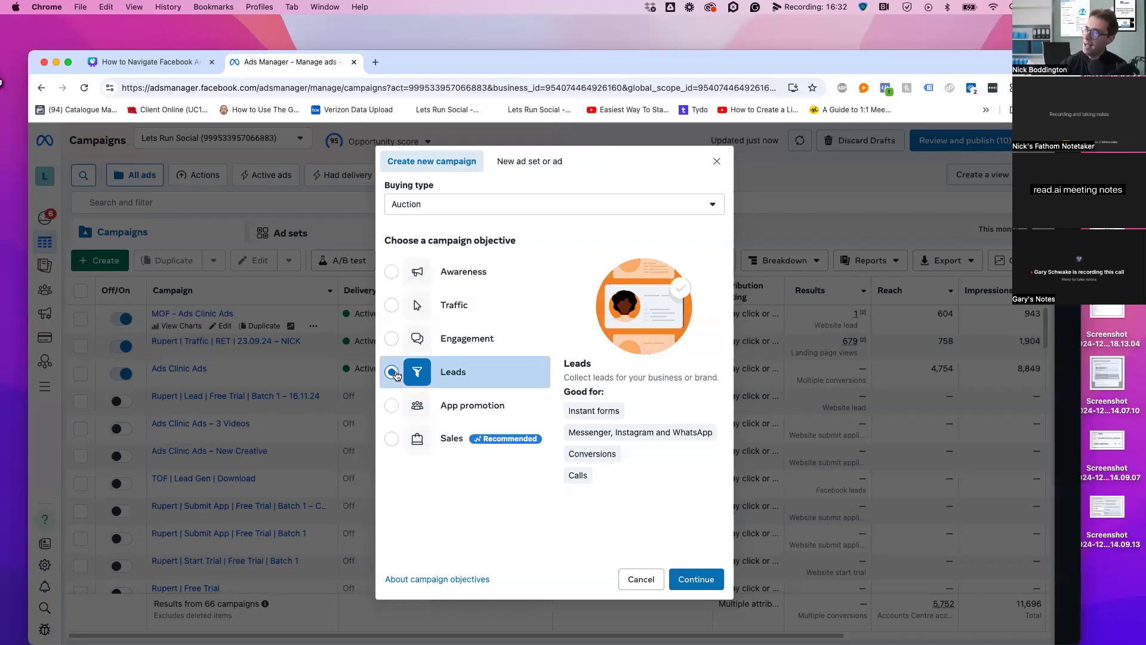
left_click(391, 441)
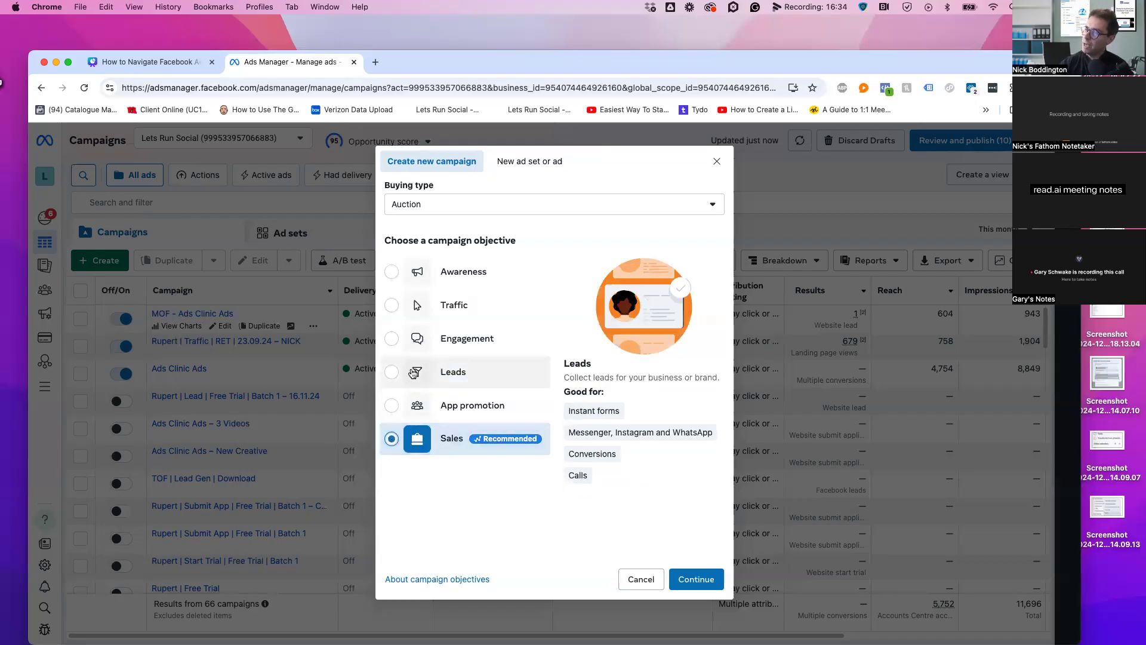
left_click(412, 372)
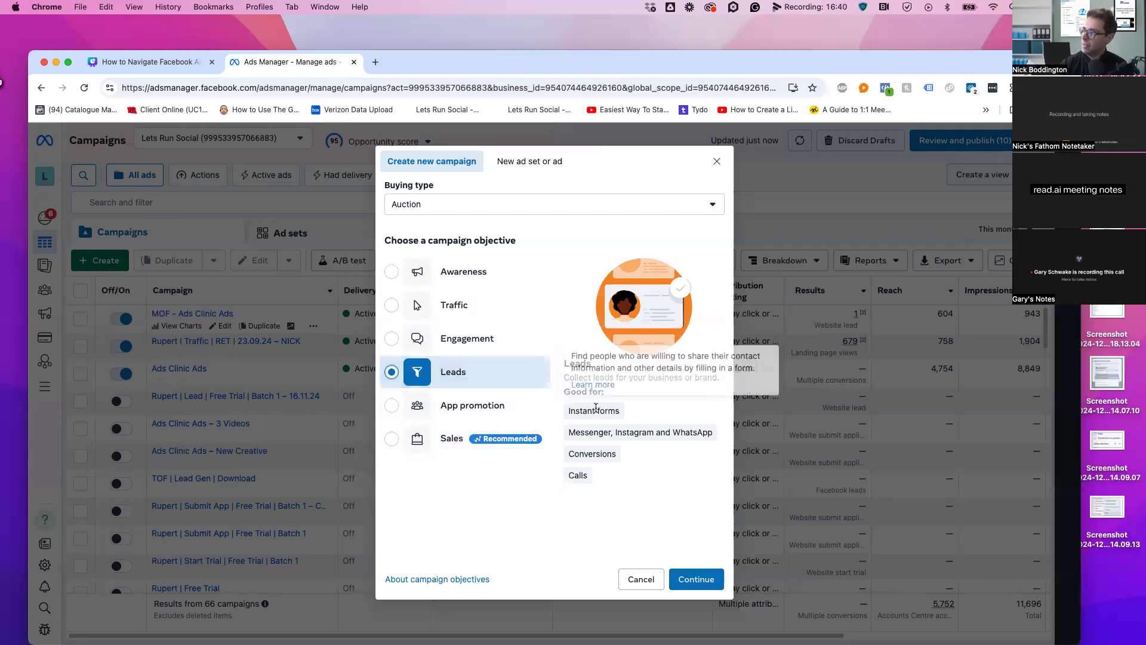
mouse_move(586, 432)
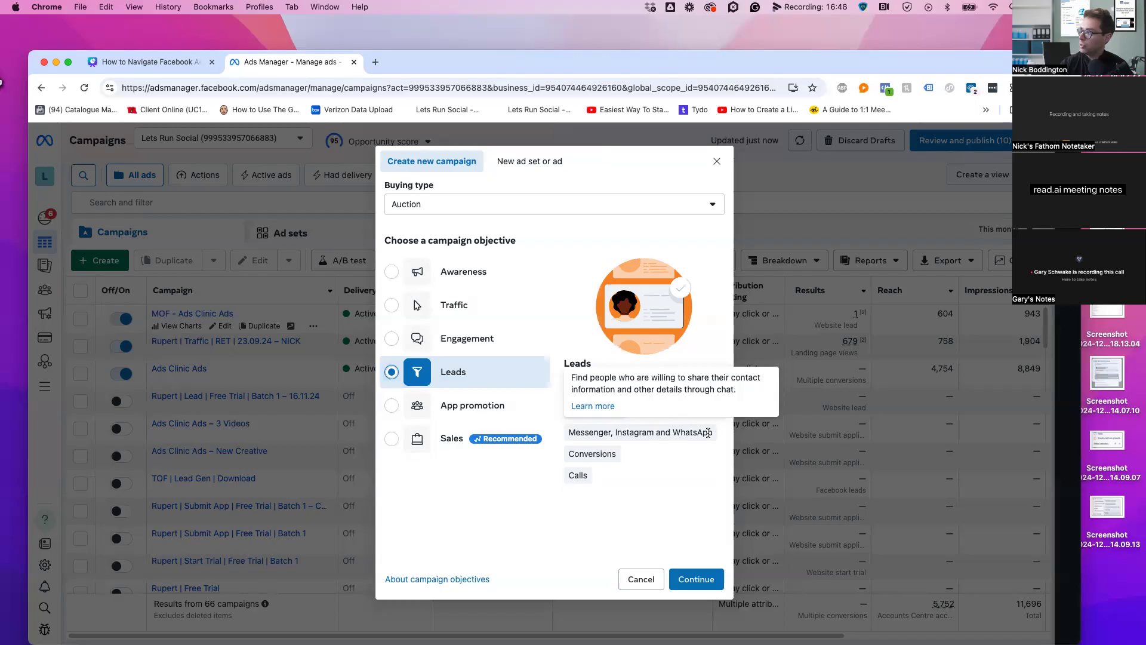
left_click_drag(567, 435, 715, 447)
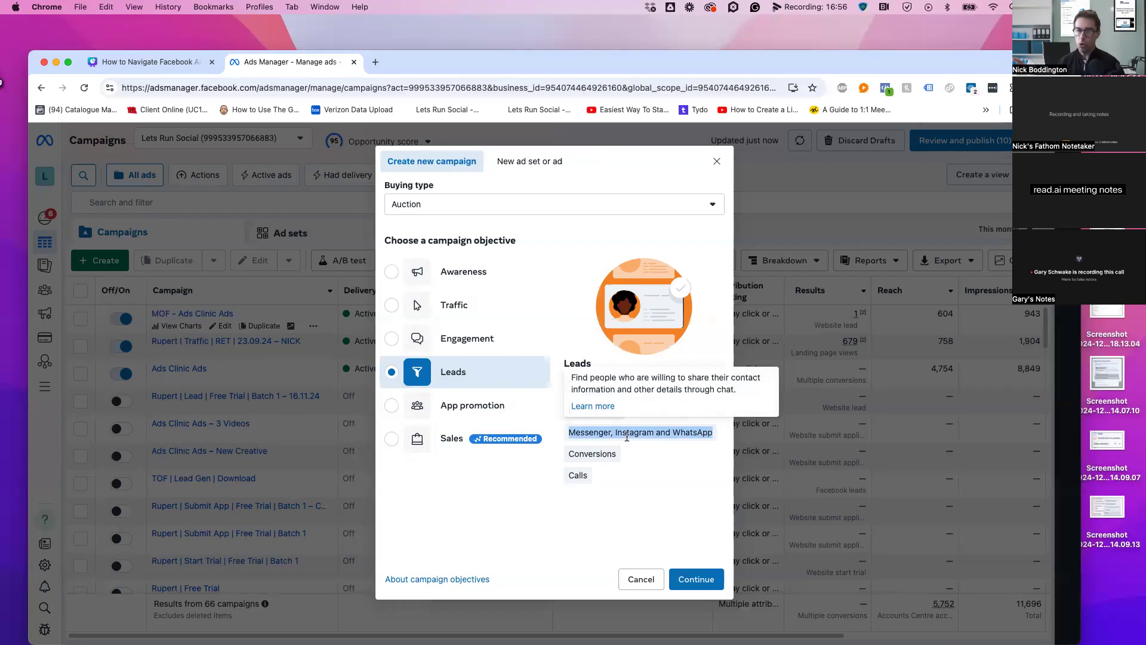
left_click(565, 511)
mouse_move(579, 407)
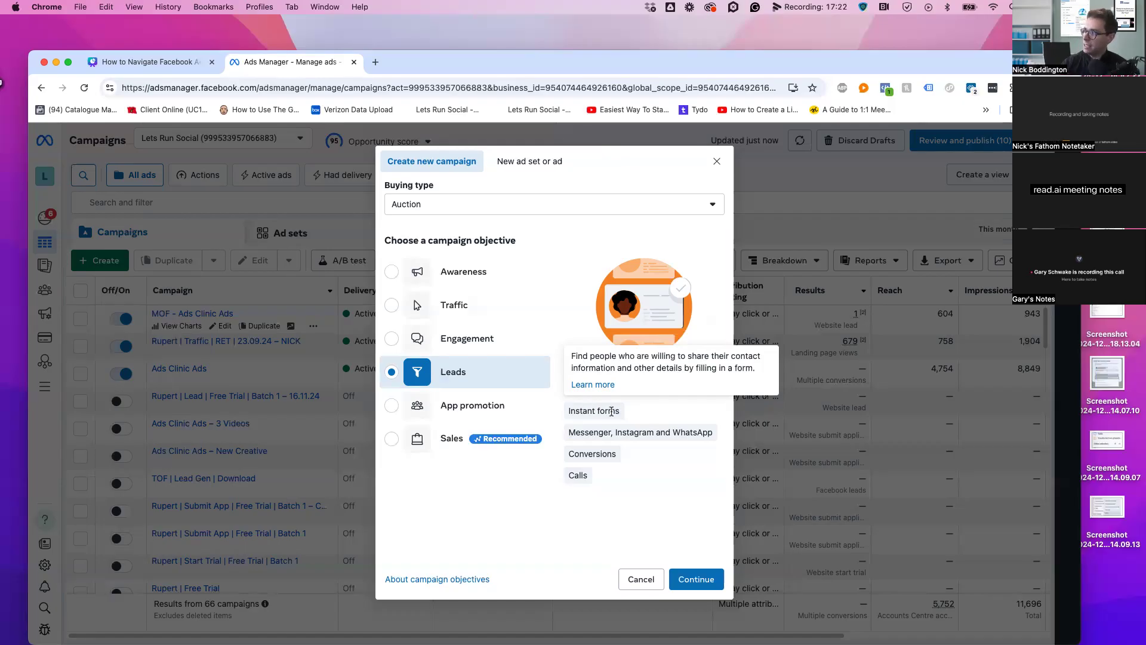
left_click_drag(568, 453, 621, 457)
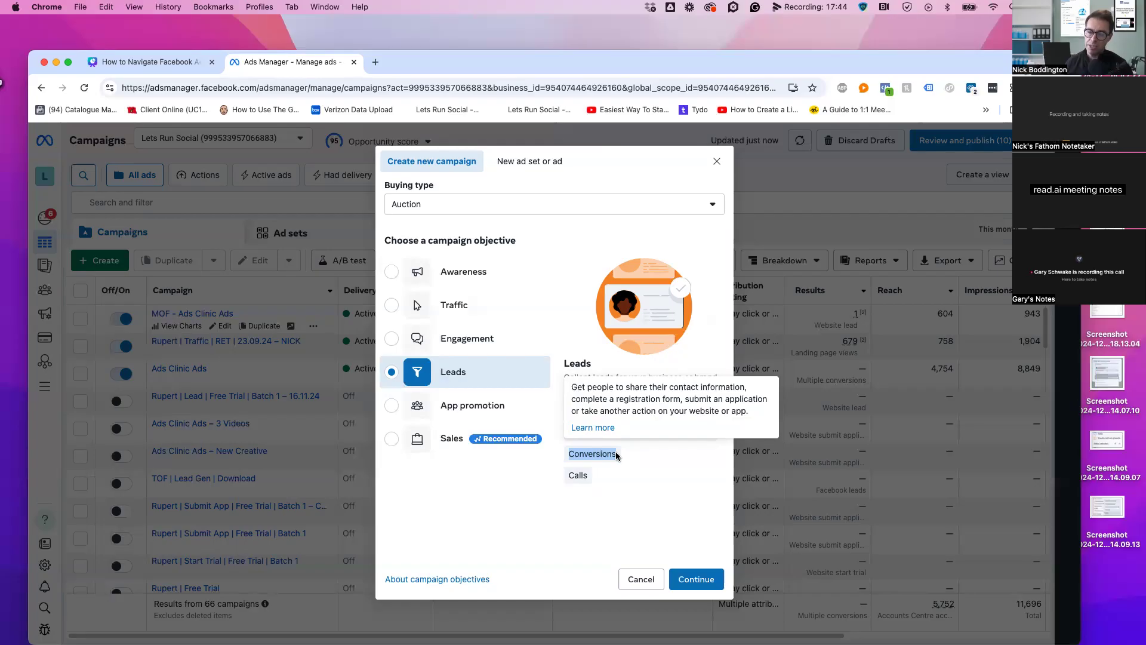
left_click(538, 509)
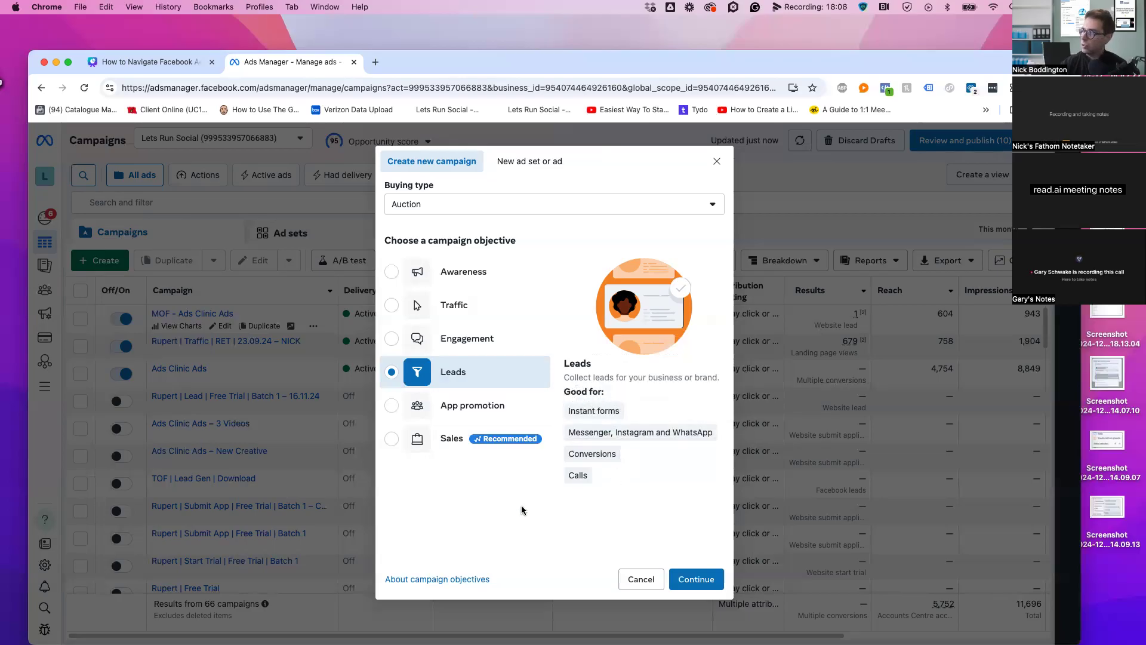
Confirm Leads and go with the Manual leads campaign setup
mouse_move(590, 461)
left_click(687, 580)
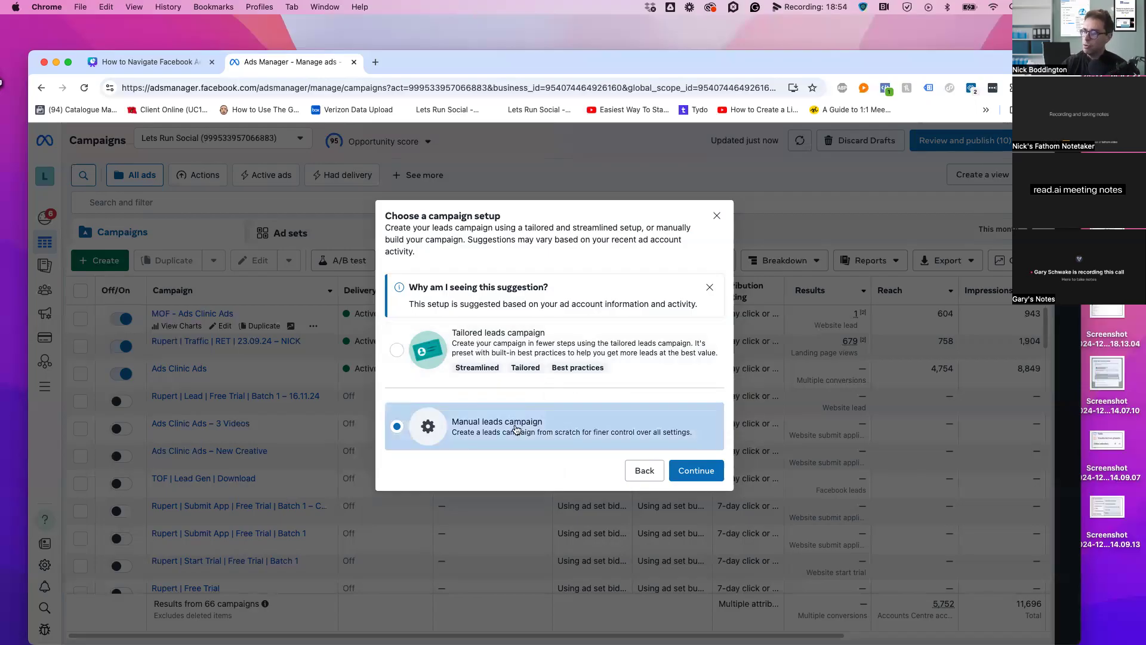
left_click(699, 470)
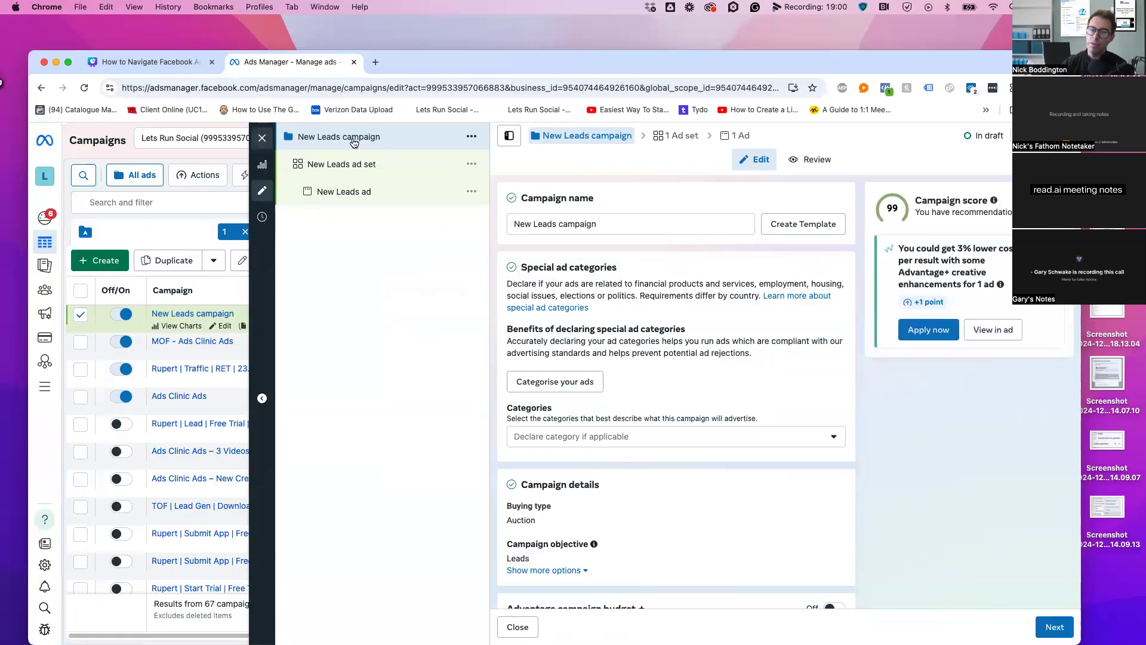
Replace the campaign name with 'TOF | LEAD GEN | LANDING PAGE', correcting the typo
triple_click(653, 224)
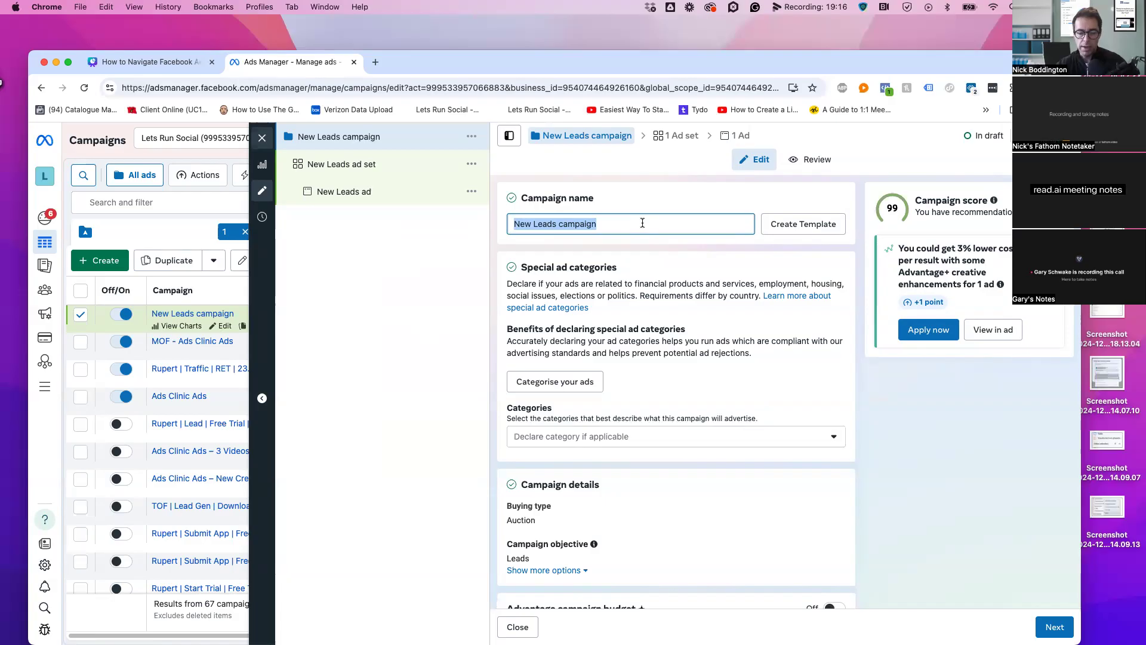
type("TOF |")
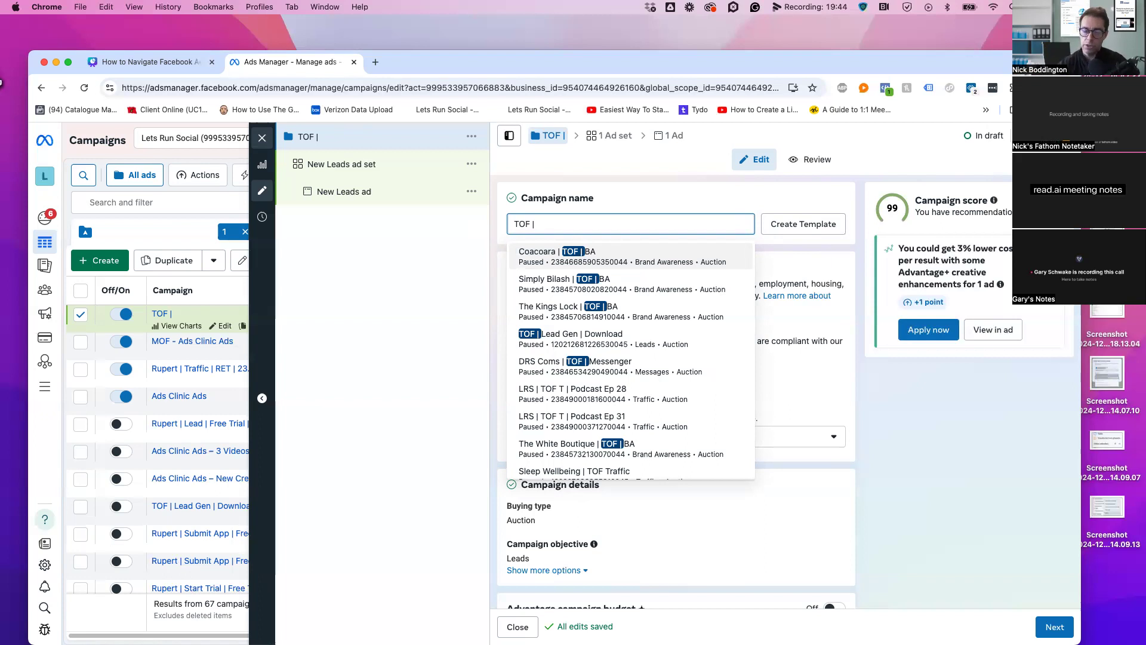
type("L")
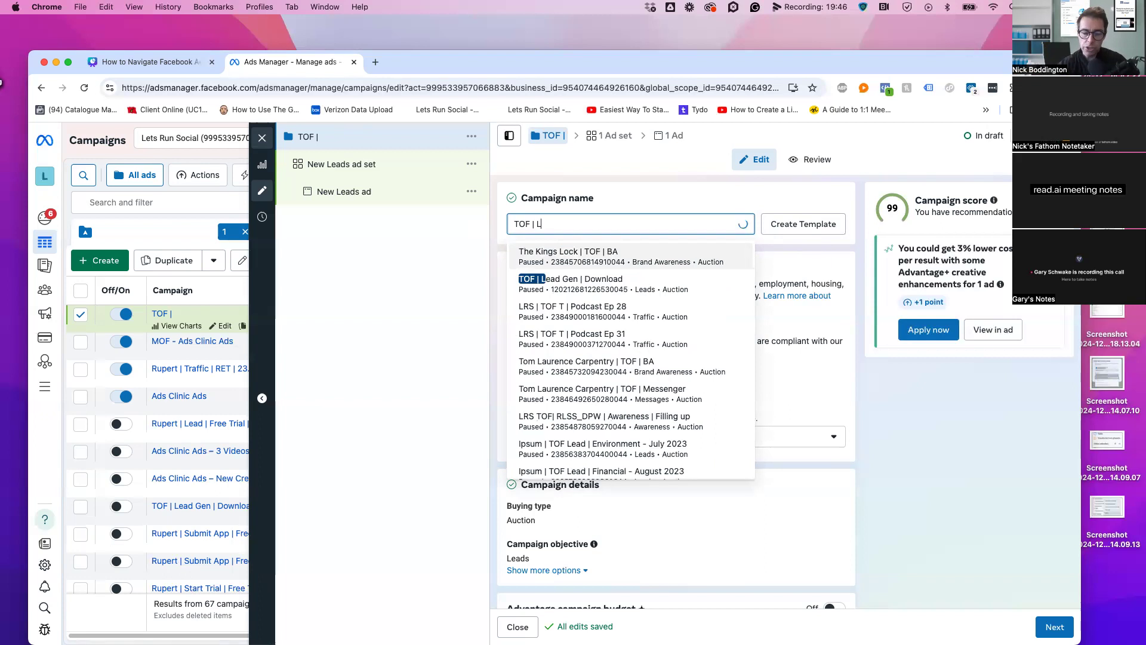
type("EA")
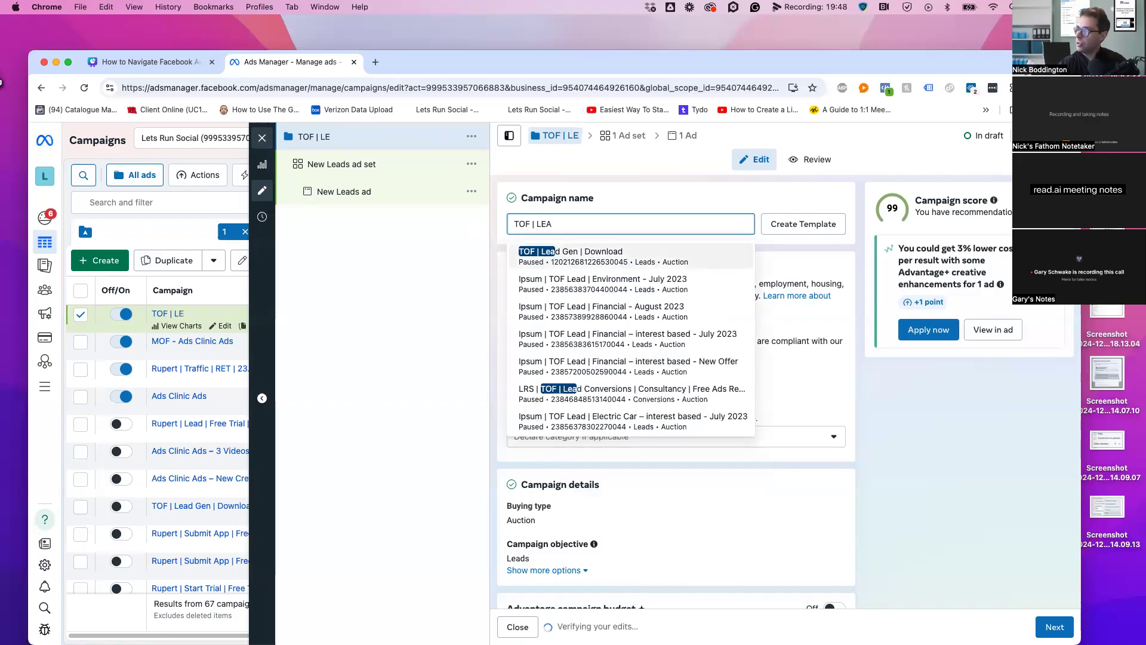
type("D")
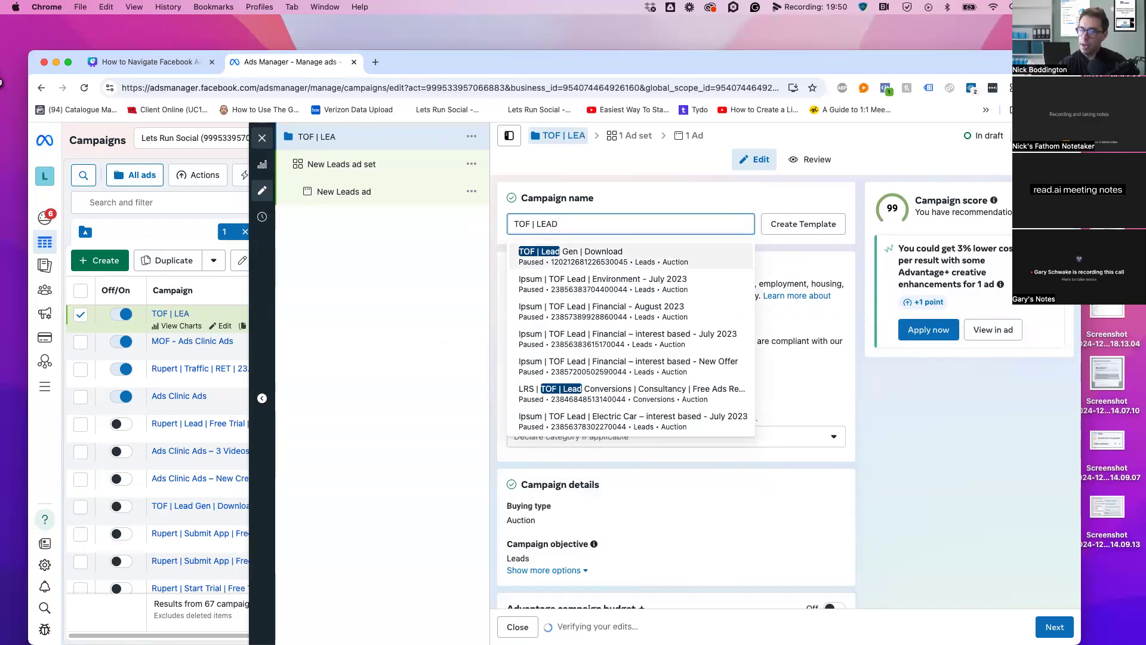
type(" GEB")
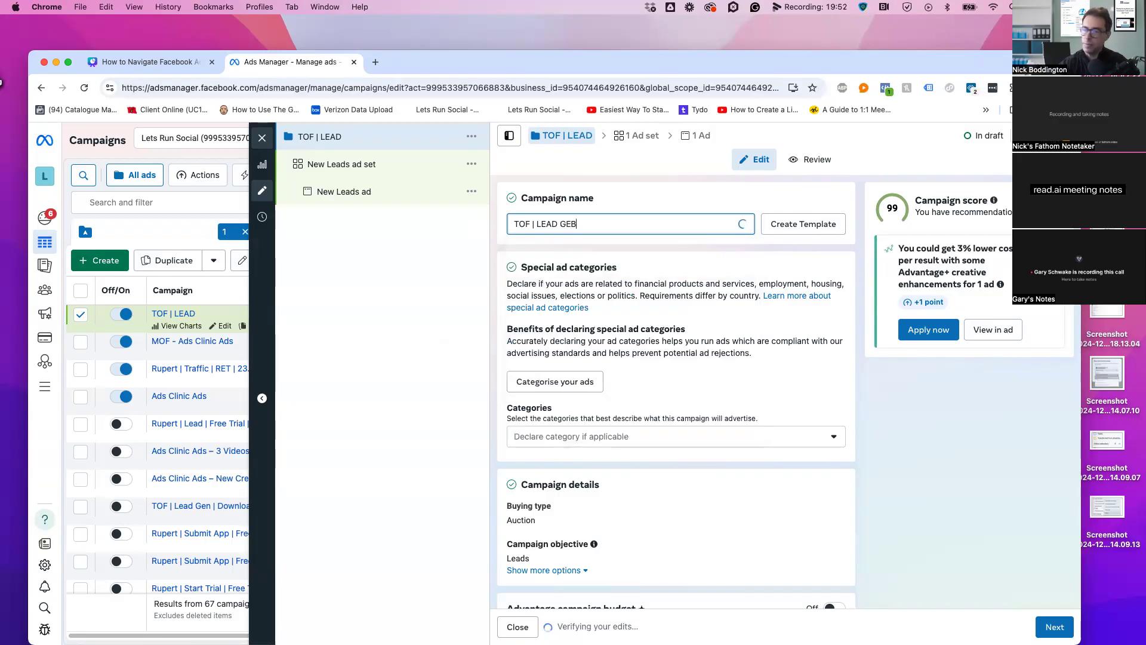
key("BackSpace")
type("N |")
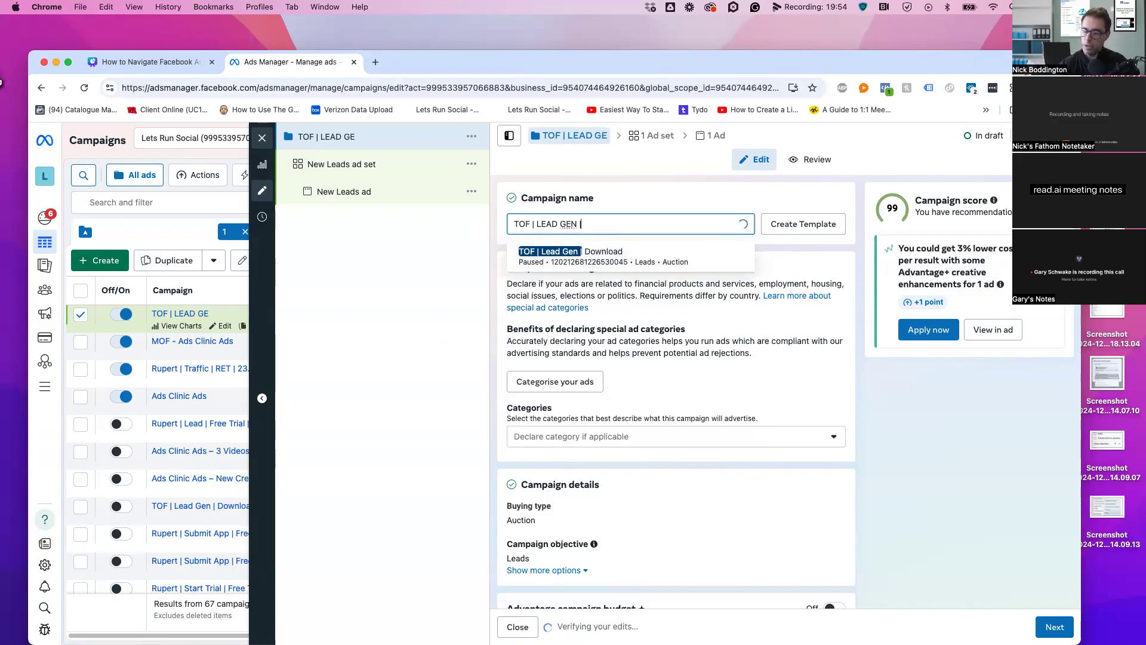
type(" LANDING PAHE")
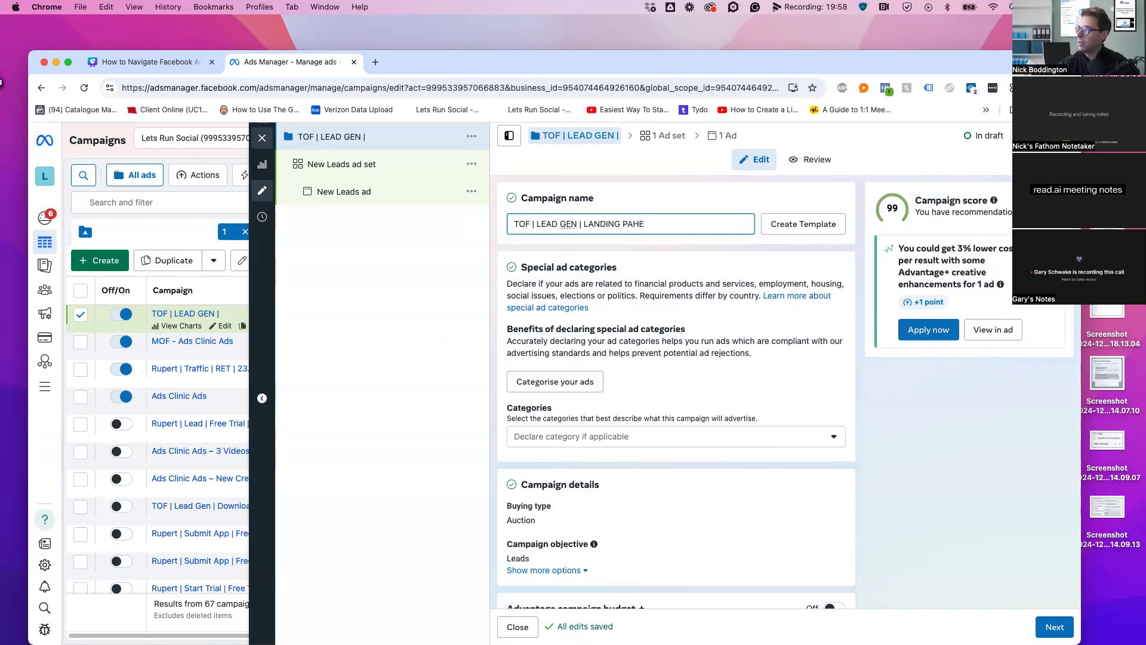
key("BackSpace")
key("BackSpace")
type("GE")
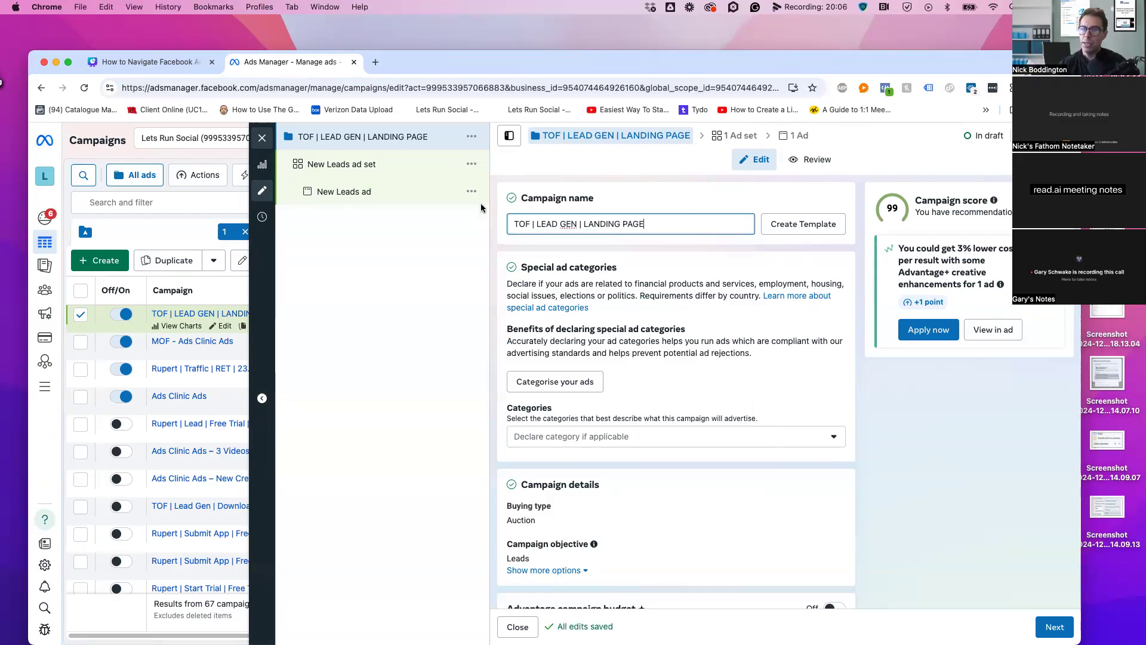
scroll(573, 317, "down", 3)
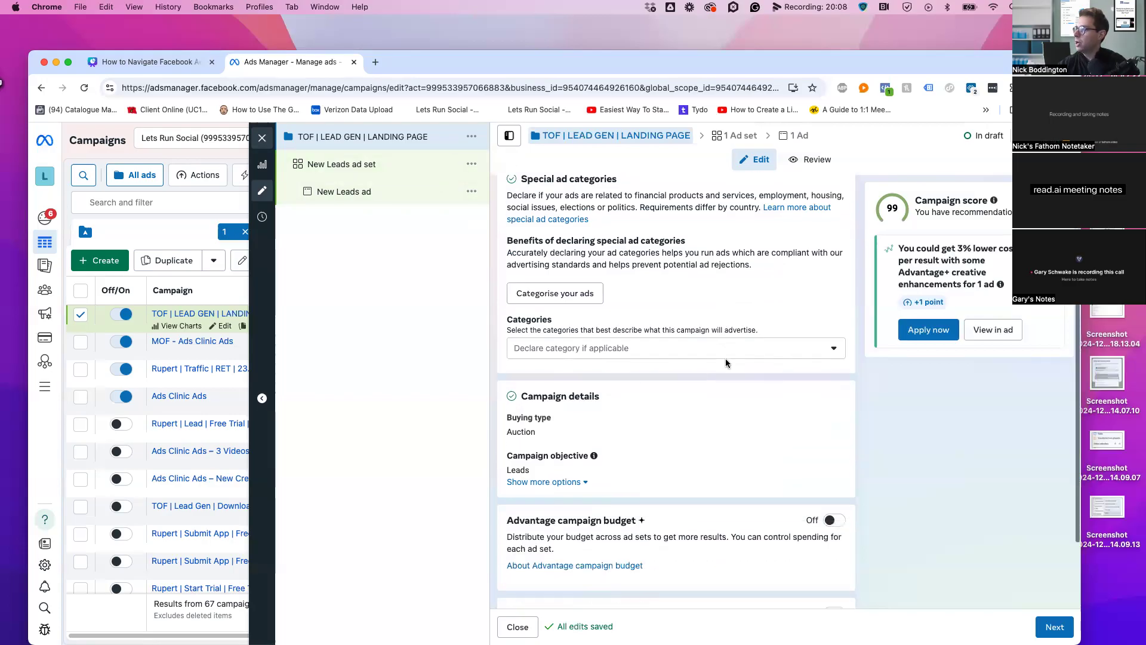
left_click(596, 348)
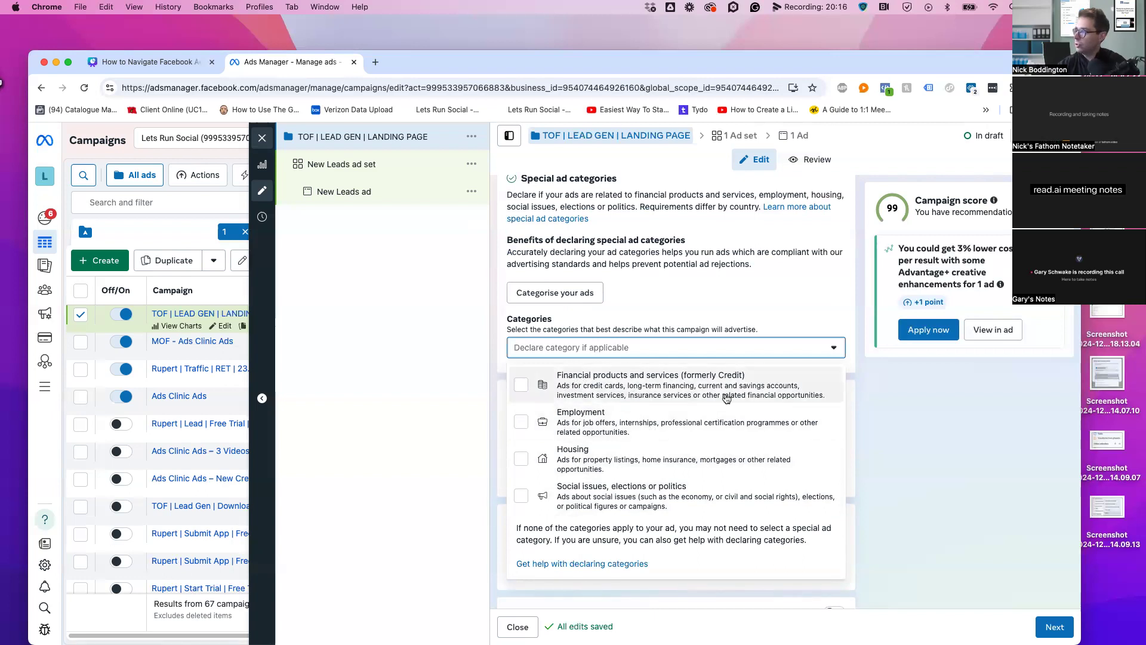
left_click(846, 282)
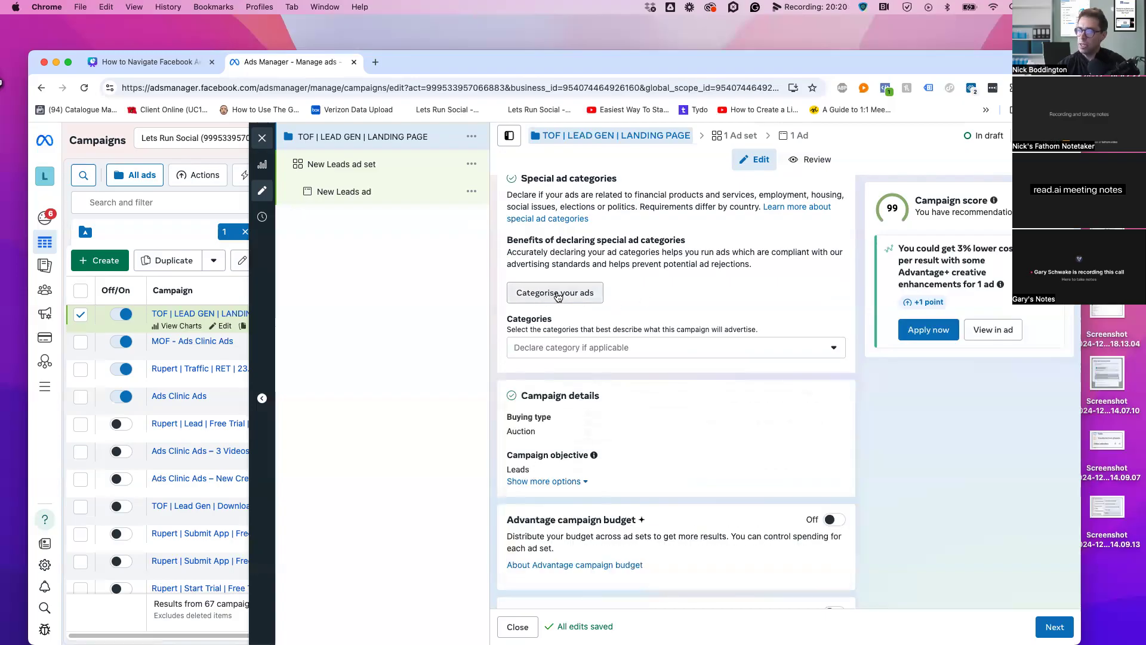
scroll(555, 299, "down", 3)
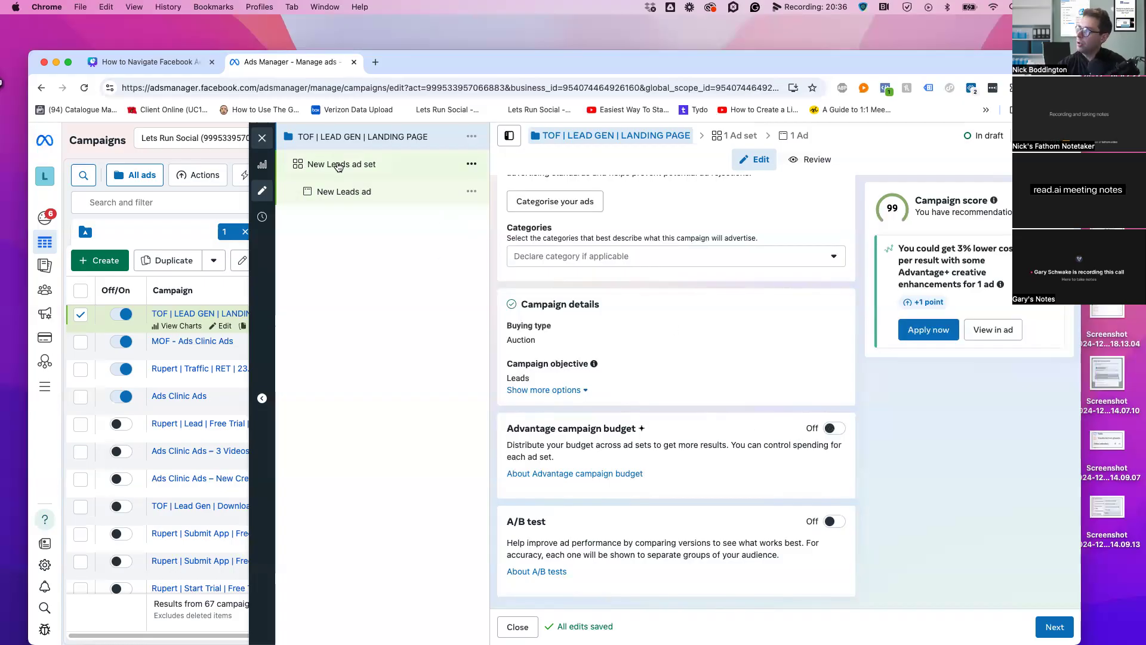
left_click(386, 171)
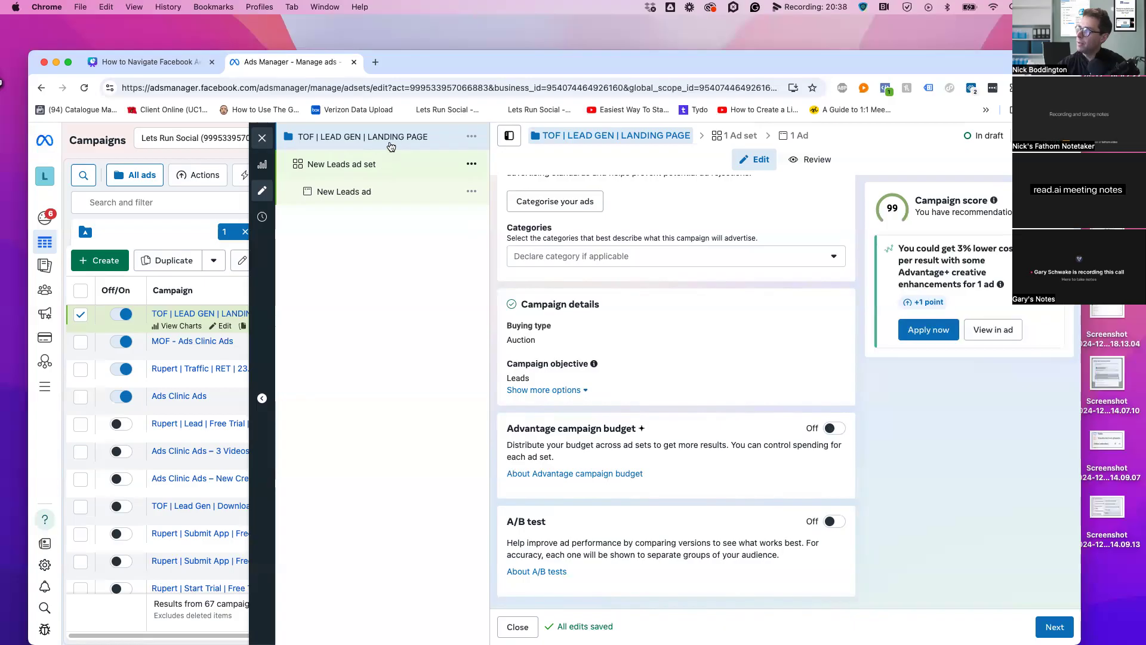
left_click(445, 173)
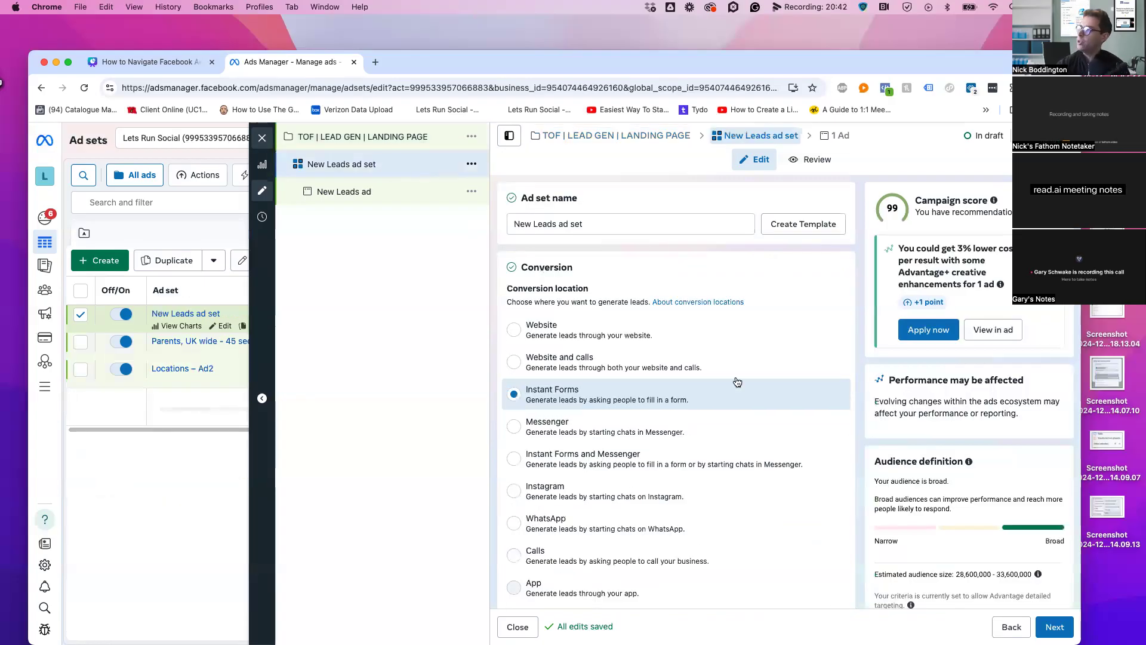
scroll(758, 427, "down", 4)
scroll(760, 431, "down", 8)
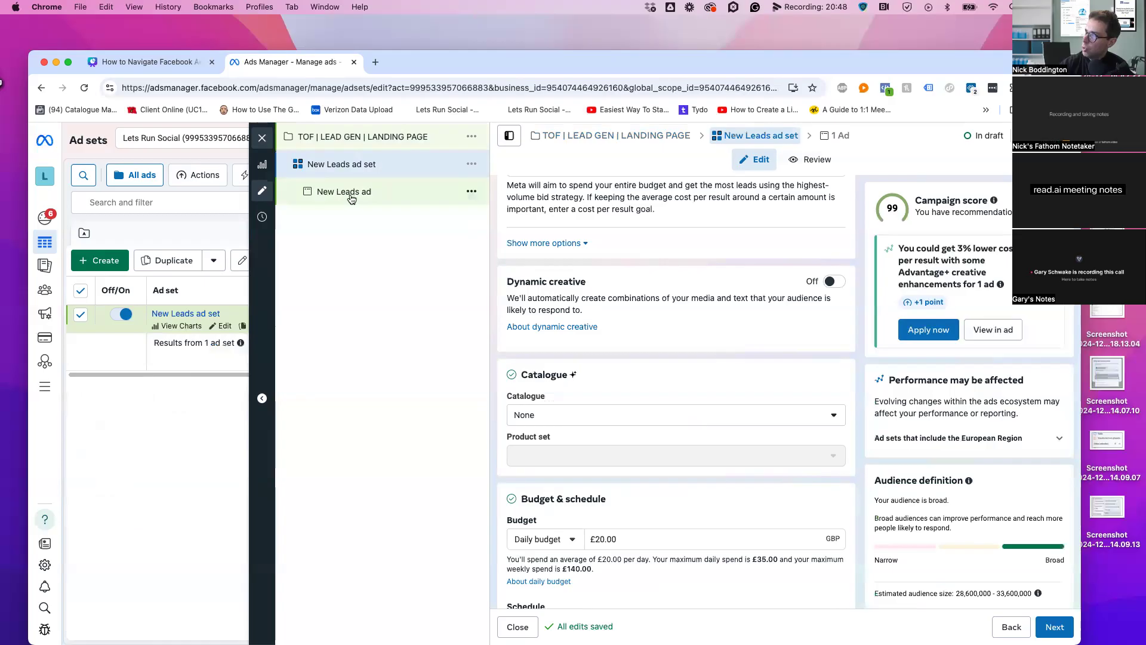
left_click(388, 137)
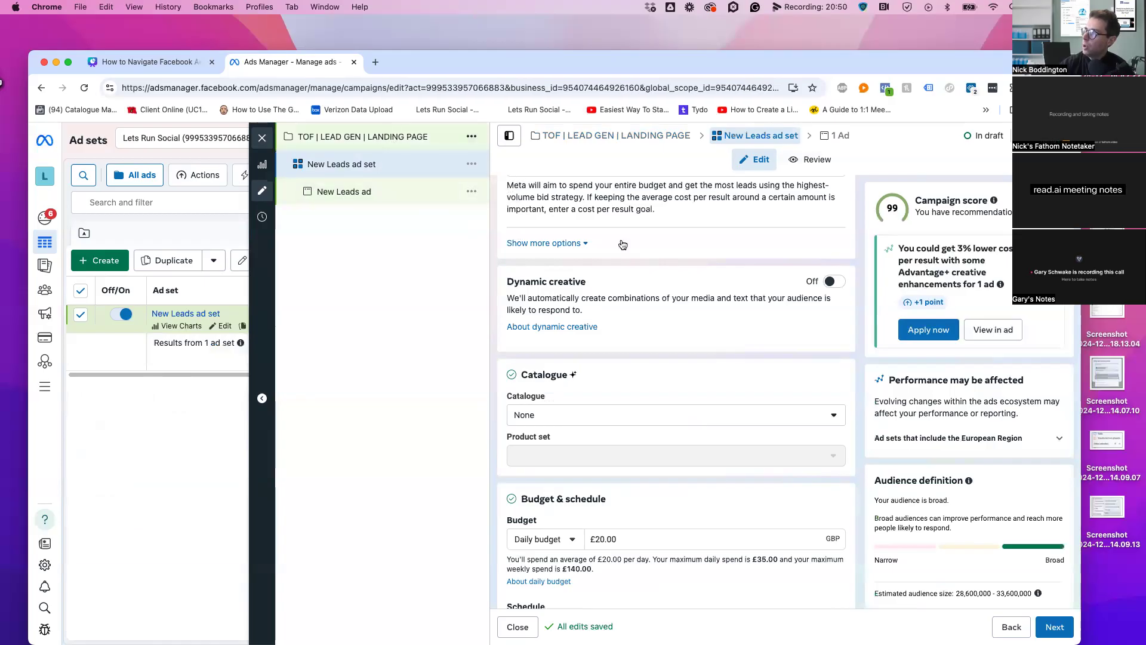
scroll(727, 424, "down", 1)
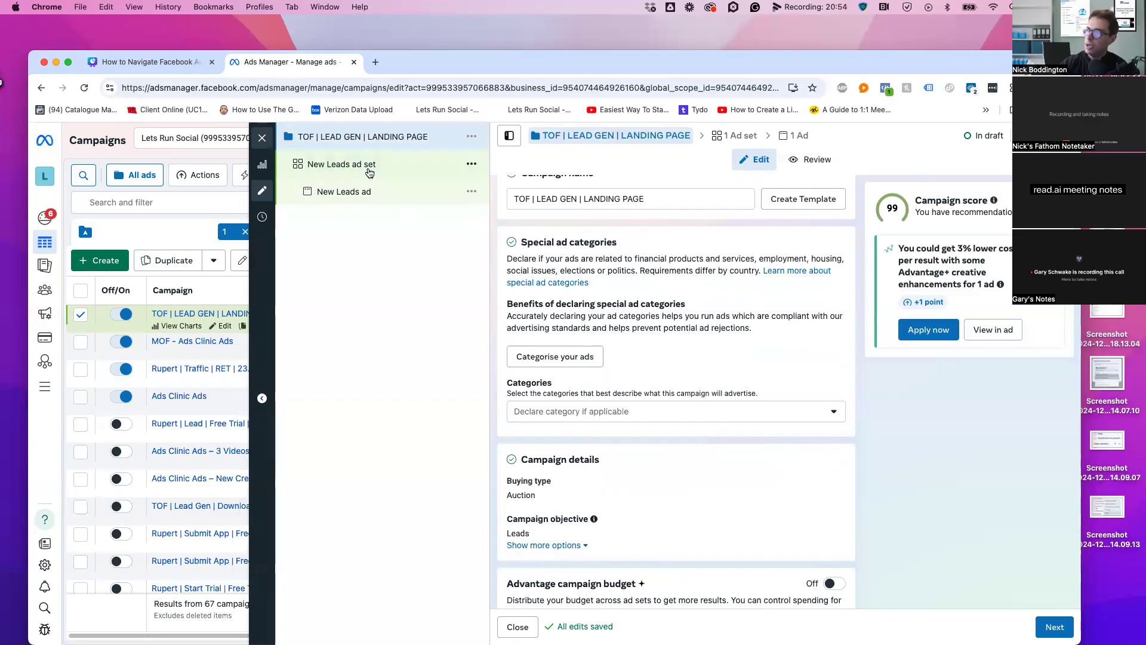
Quickly duplicate the New Leads ad set and select the Copy suffix in its name
left_click(472, 164)
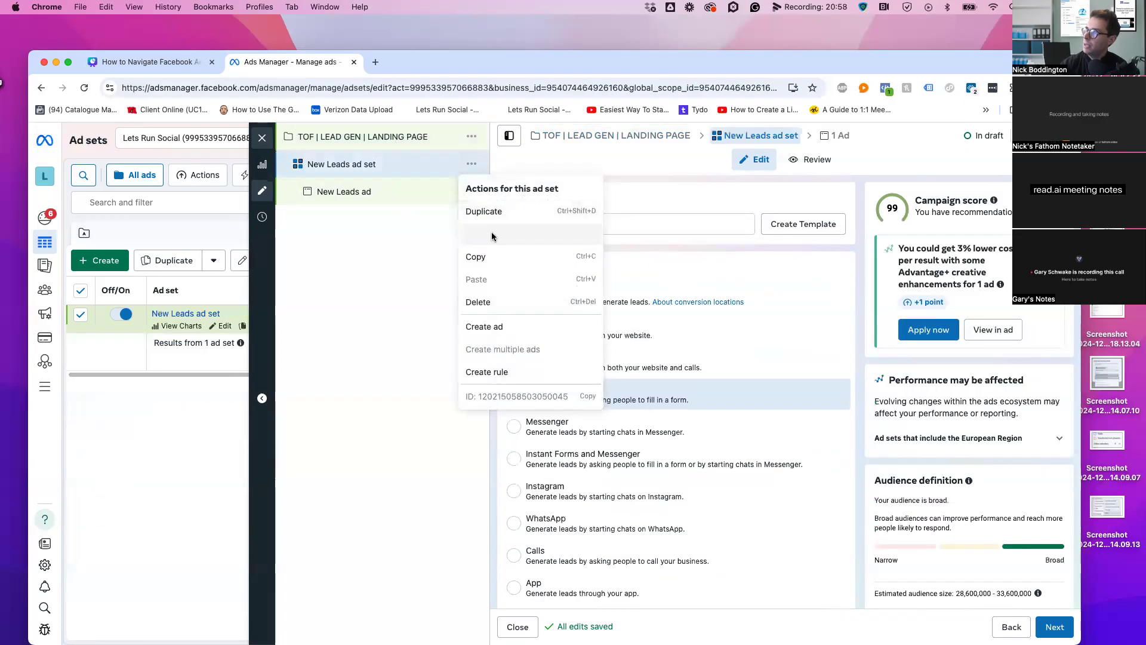
left_click(492, 235)
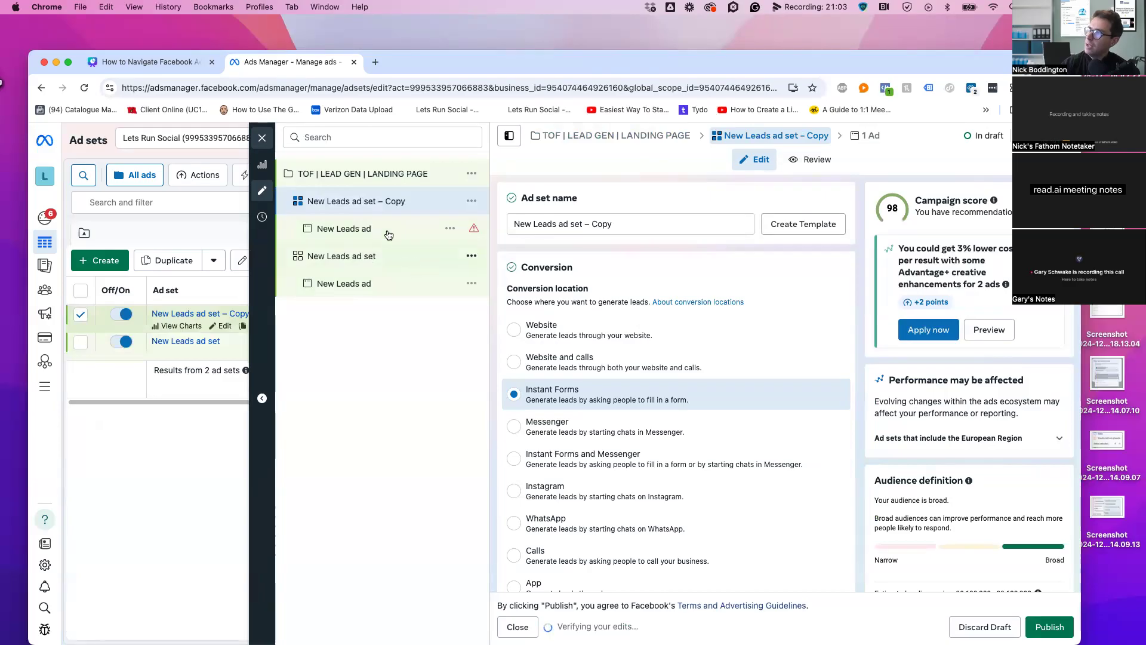
left_click_drag(679, 231, 589, 227)
Add a 10 suffix to the ad set names, making the original 'New Leads ad set 10'
type("10")
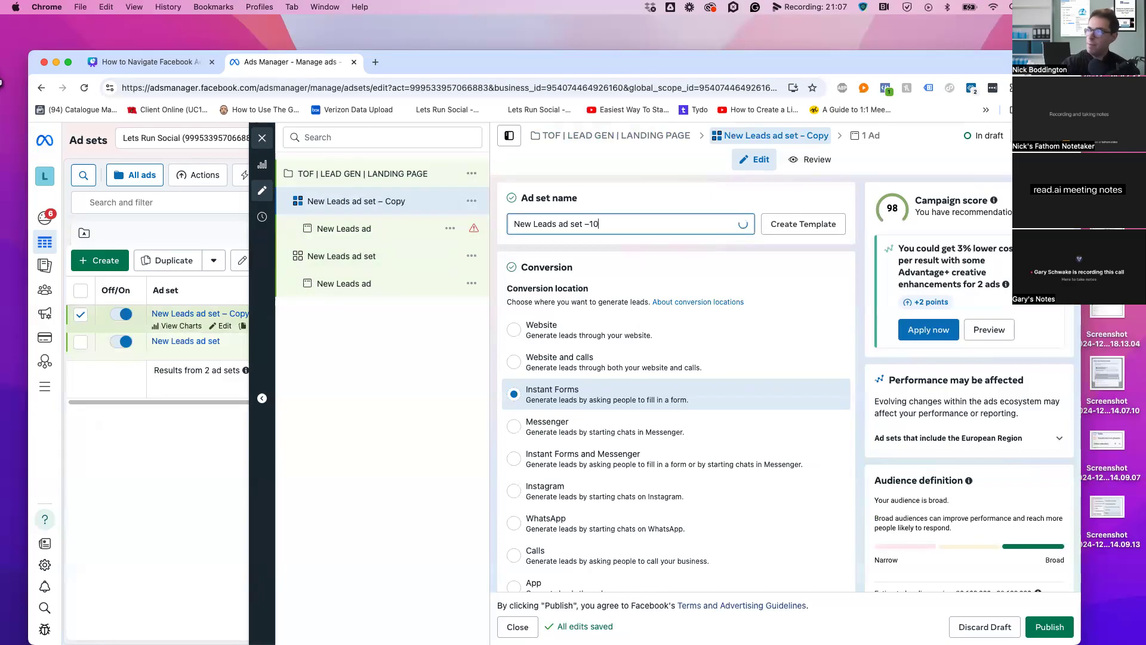
left_click(344, 258)
left_click(609, 221)
type("10")
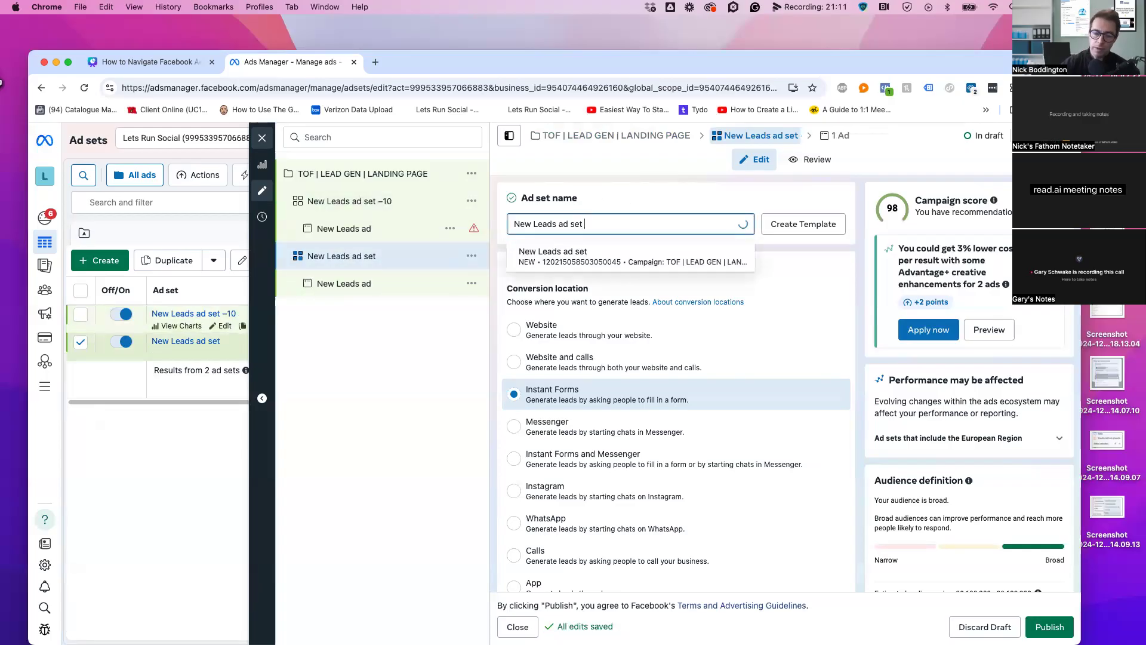
left_click(646, 176)
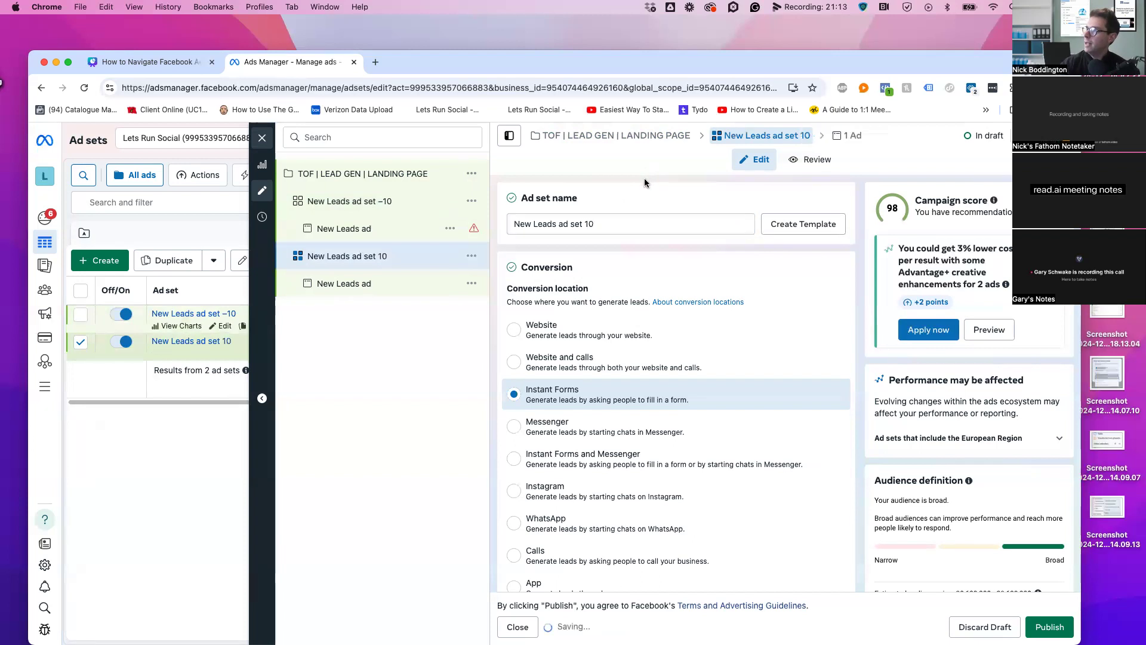
Append 20 to the campaign name, then delete it again
left_click(597, 136)
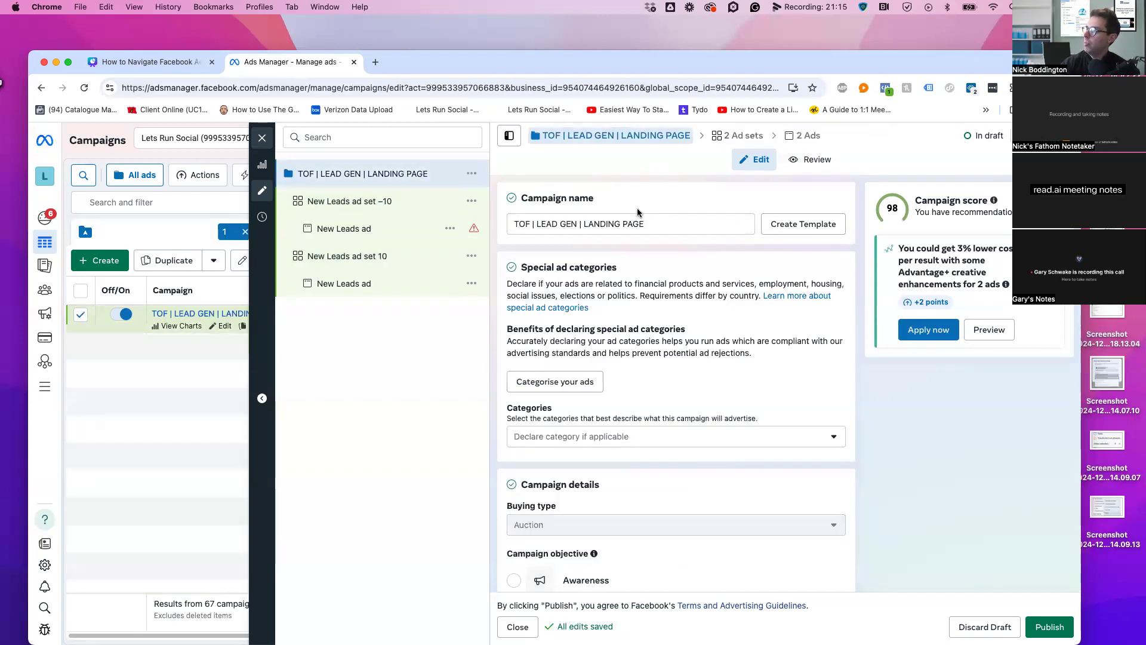
left_click(660, 225)
type("20")
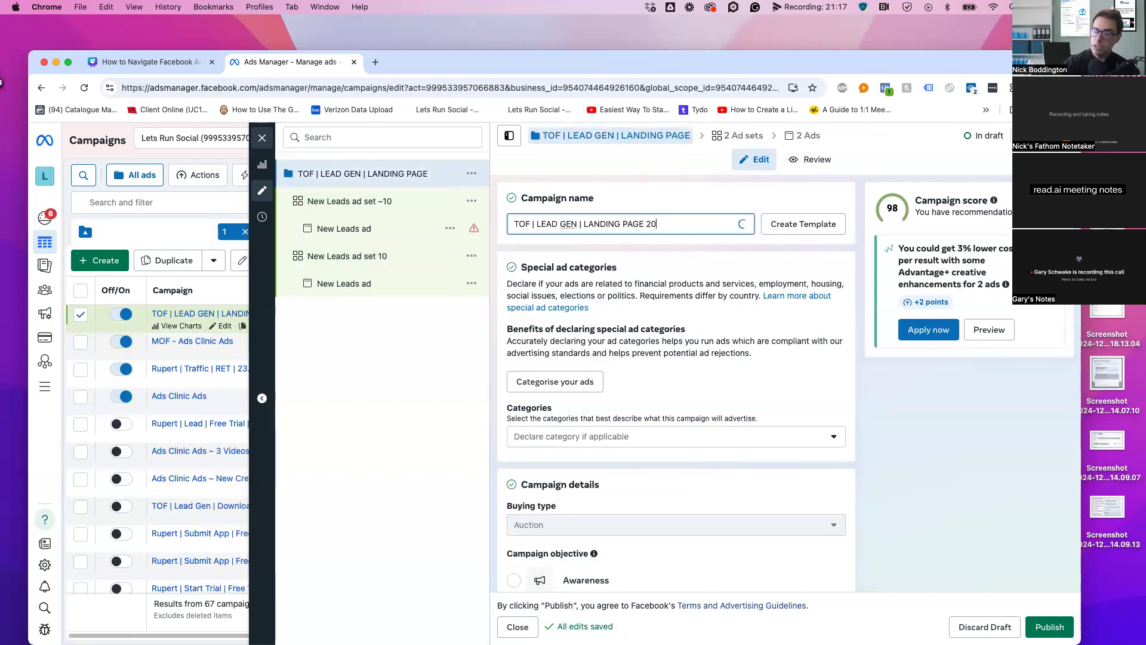
left_click(573, 194)
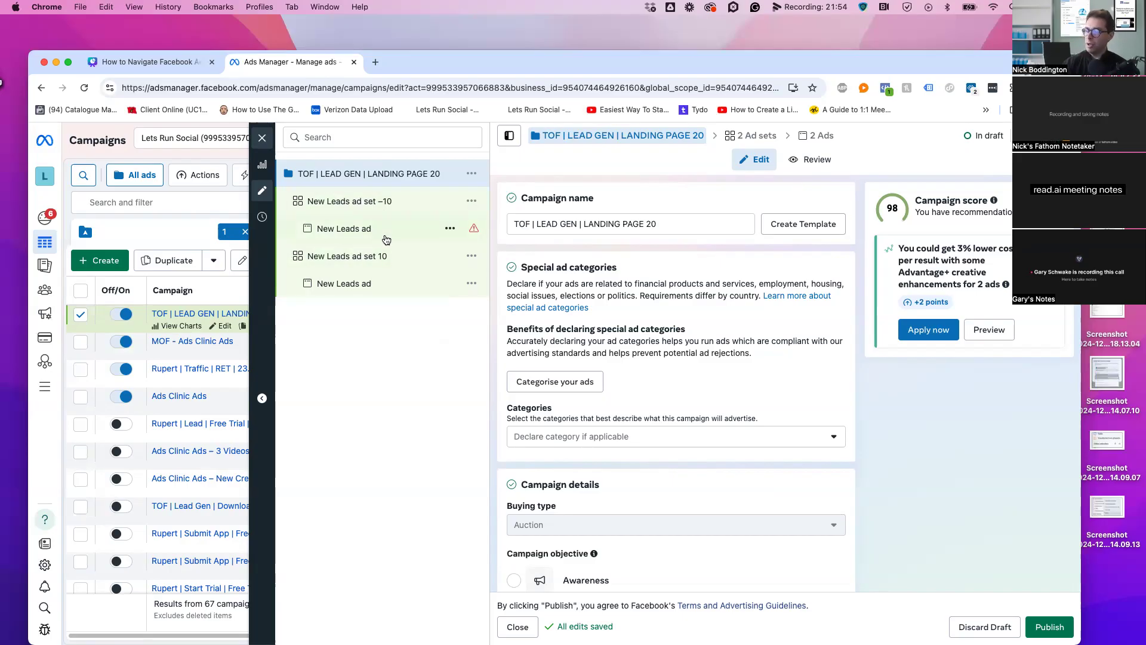
left_click(713, 225)
double_click(651, 226)
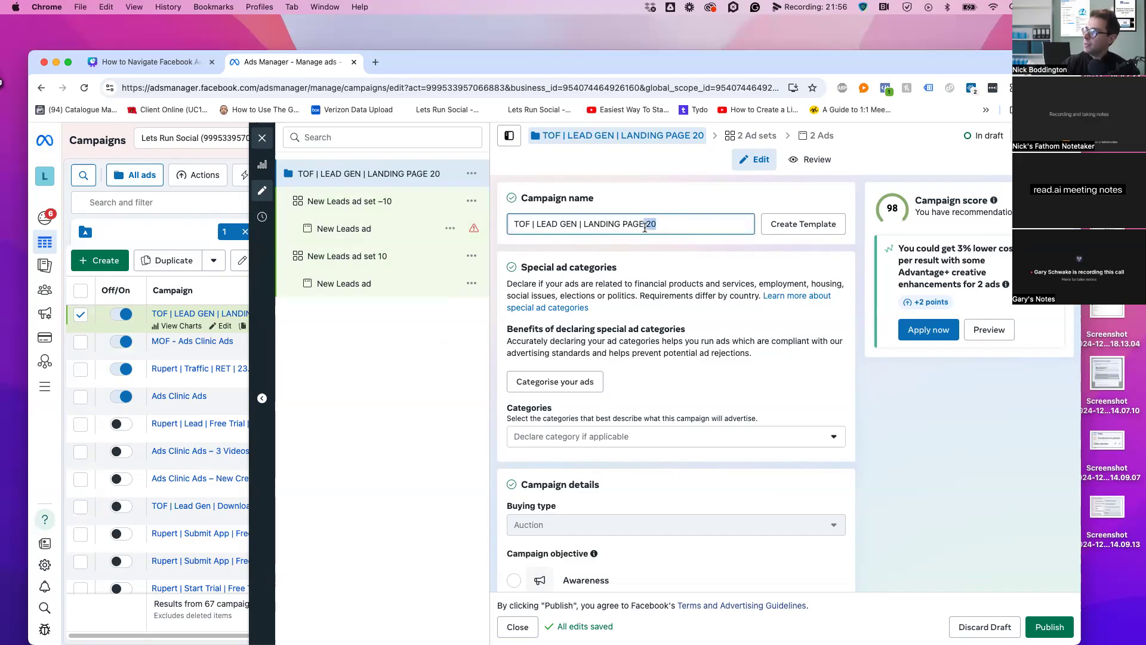
key("BackSpace")
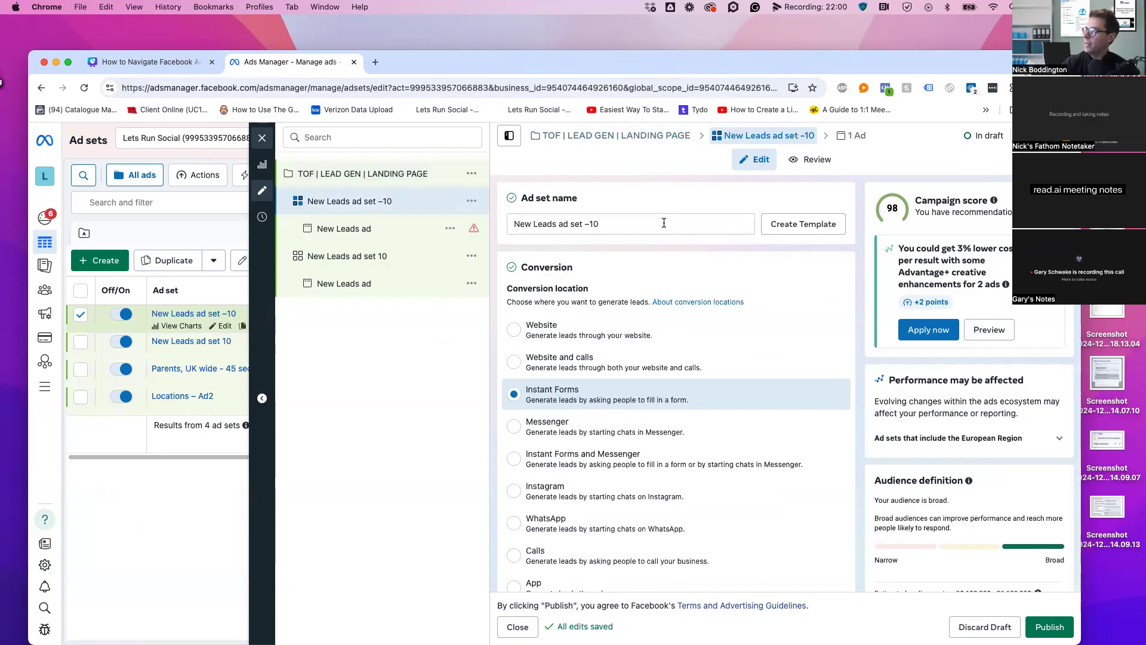
Trim the –10 suffix from the duplicated ad set's name
left_click(664, 224)
key("BackSpace")
key("BackSpace")
key("BackSpace")
key("BackSpace")
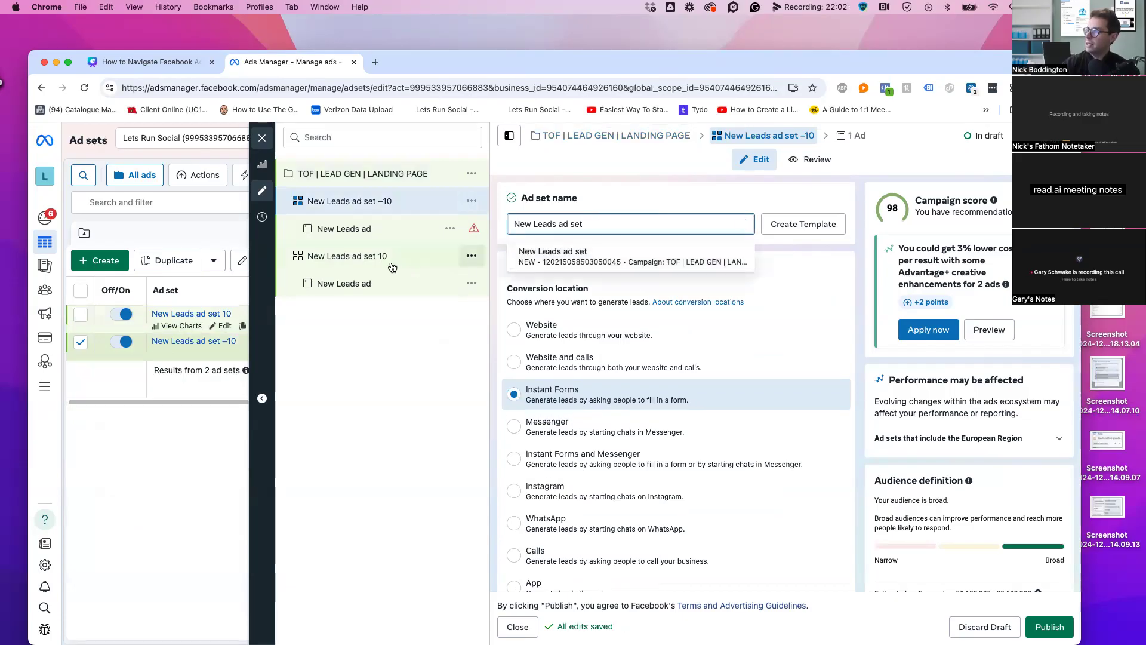
type("10")
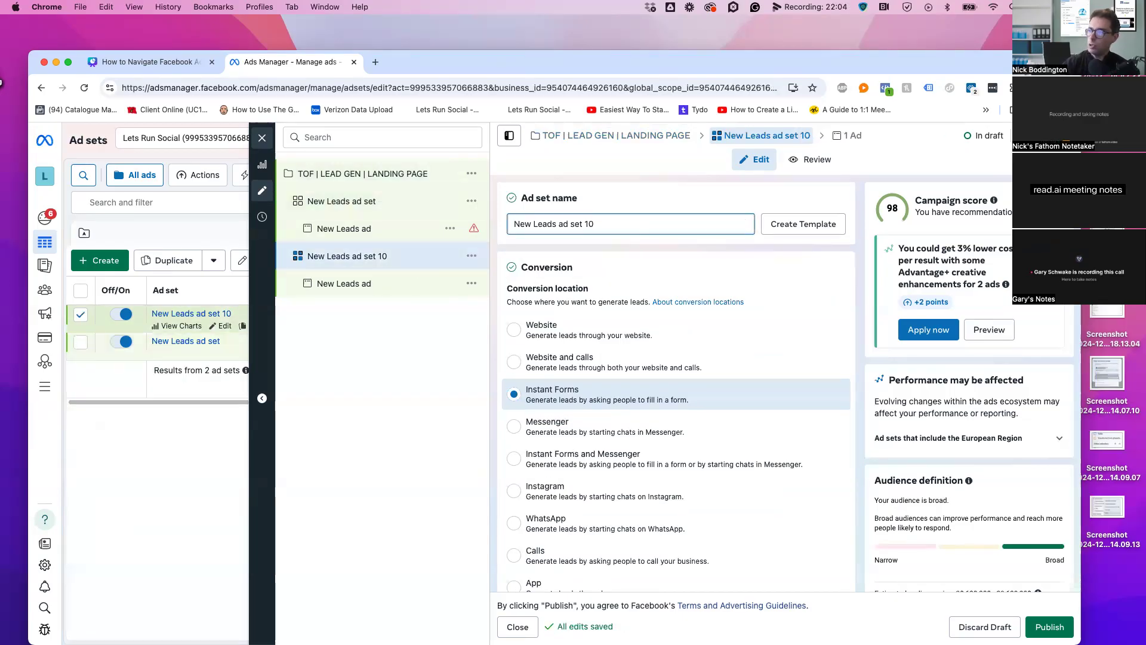
key("BackSpace")
key("BackSpace")
key("BackSpace")
Turn on Advantage campaign budget and set the daily budget to £20.00
left_click(389, 179)
scroll(787, 490, "down", 7)
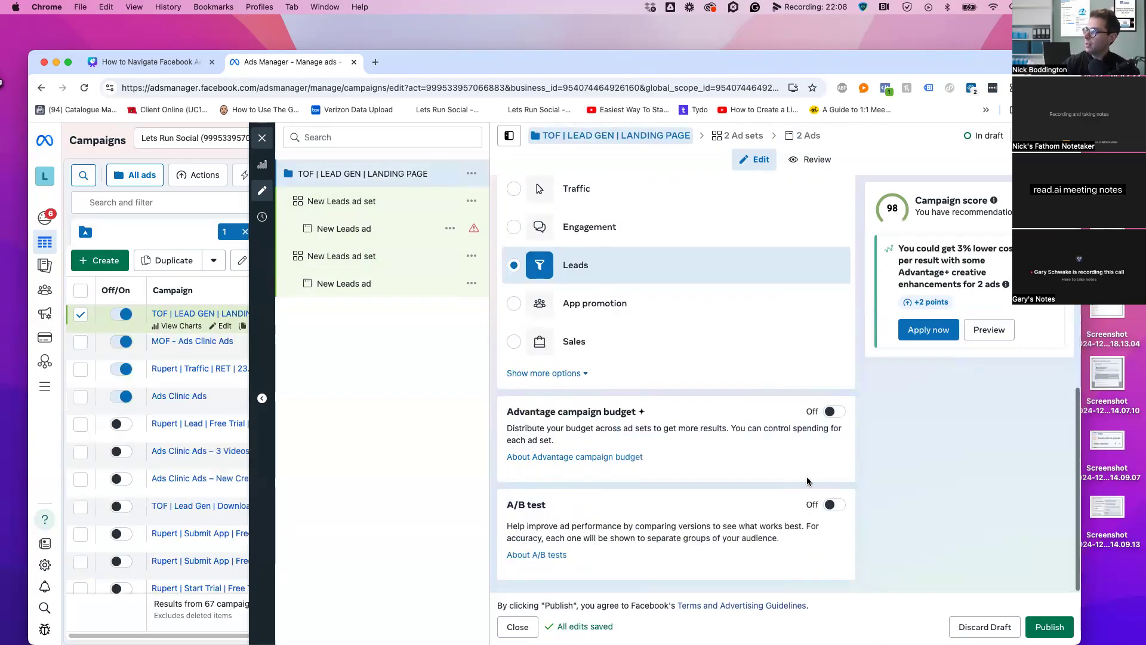
left_click(839, 412)
scroll(649, 488, "down", 2)
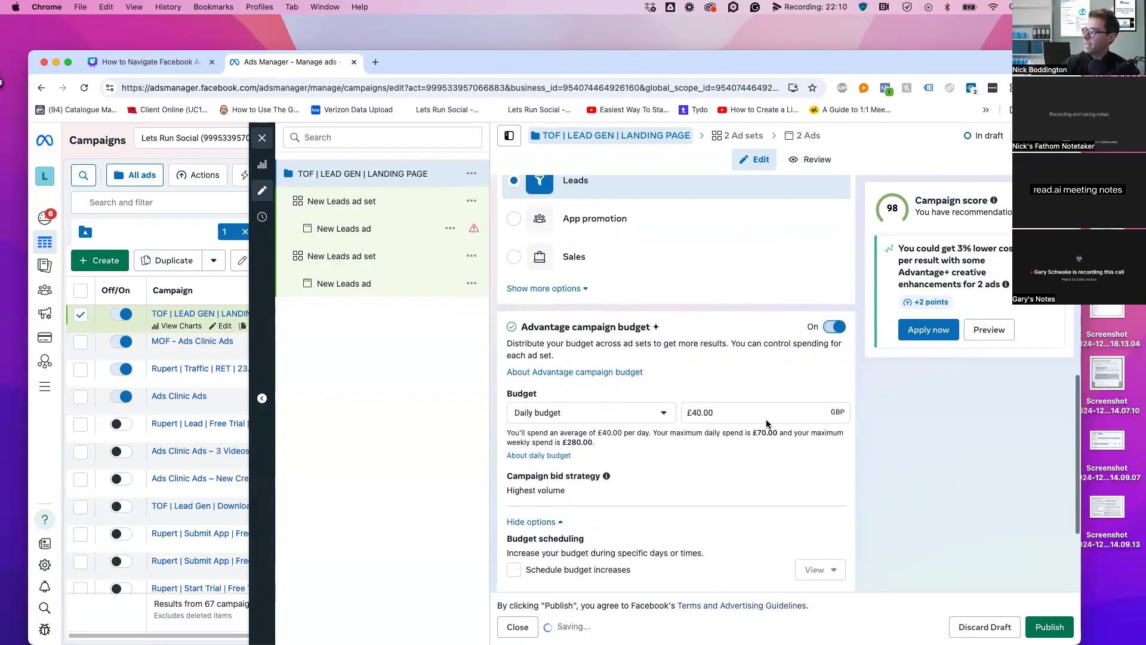
left_click(700, 413)
key("BackSpace")
type("2")
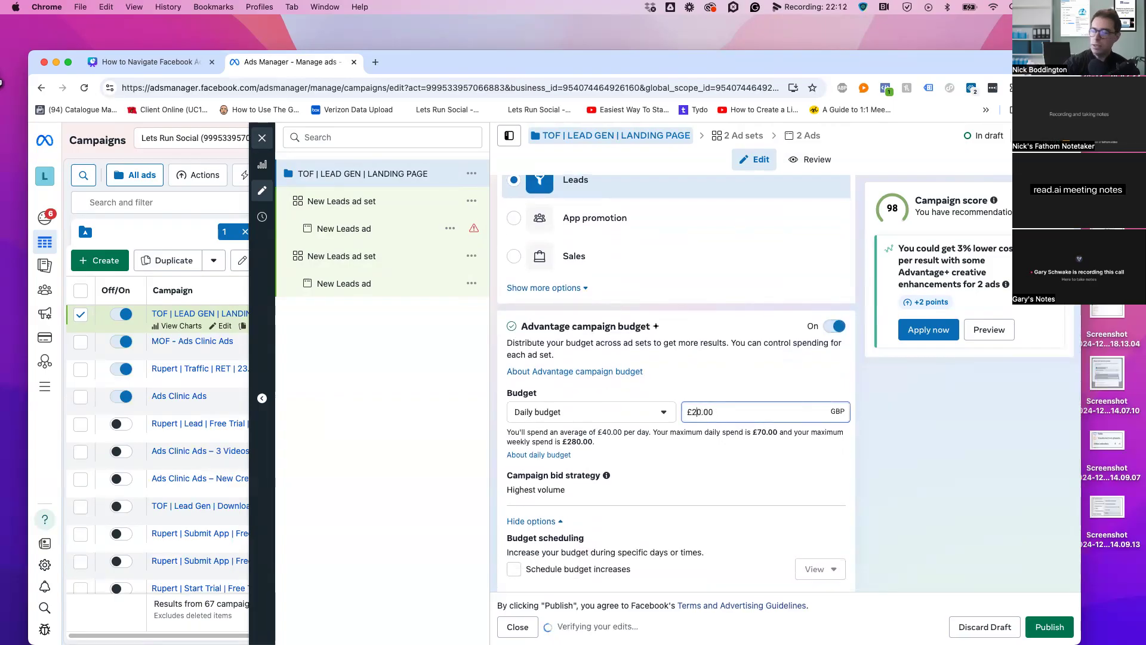
left_click(730, 395)
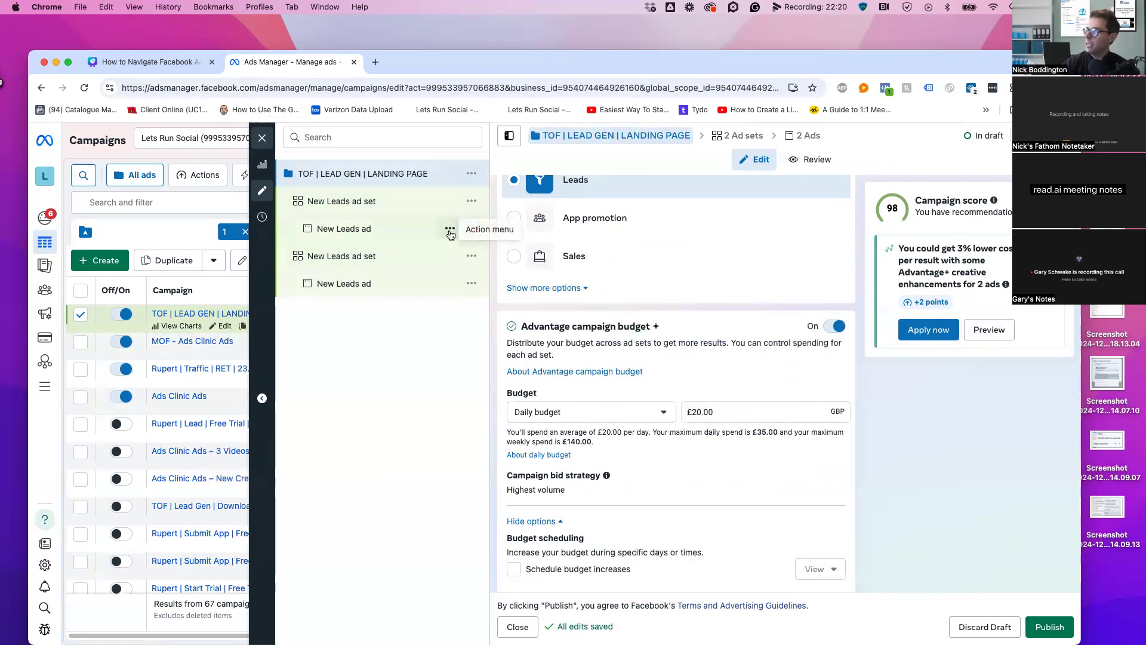
Delete the second ad set, confirm, and open the remaining New Leads ad set
left_click(470, 255)
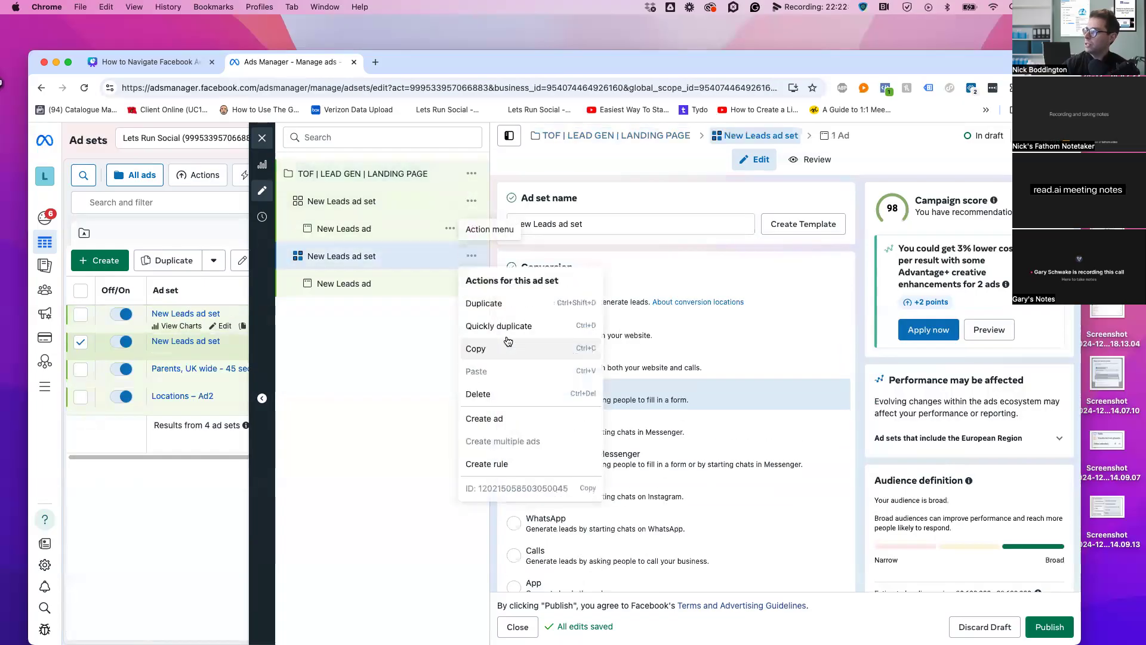
left_click(482, 398)
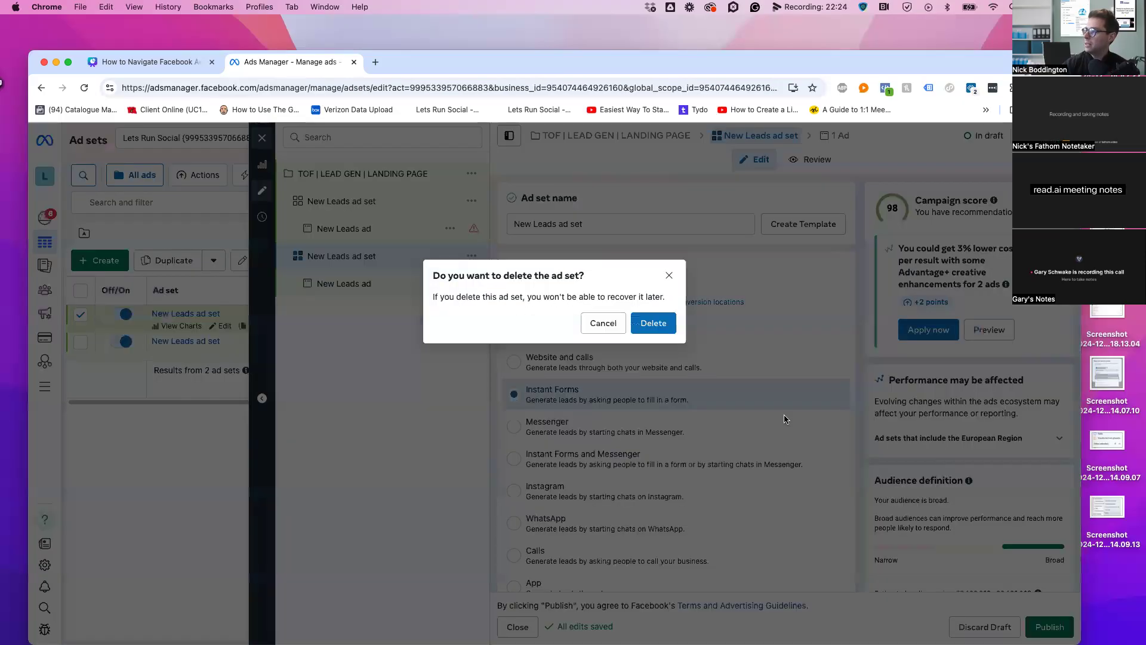
left_click(661, 327)
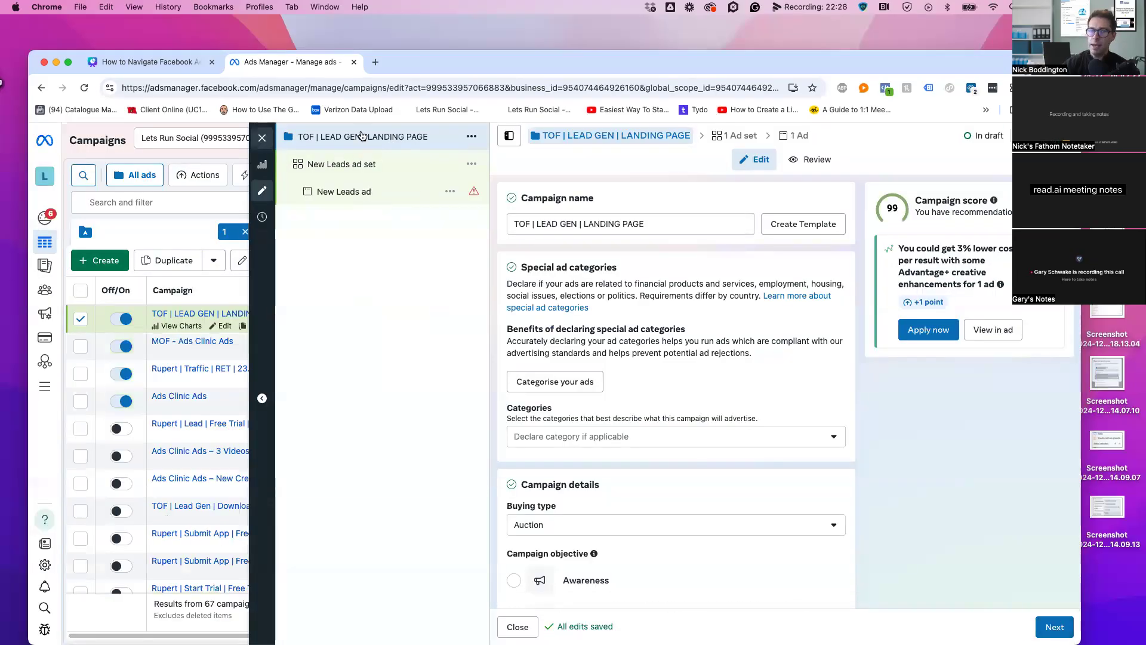
left_click(352, 163)
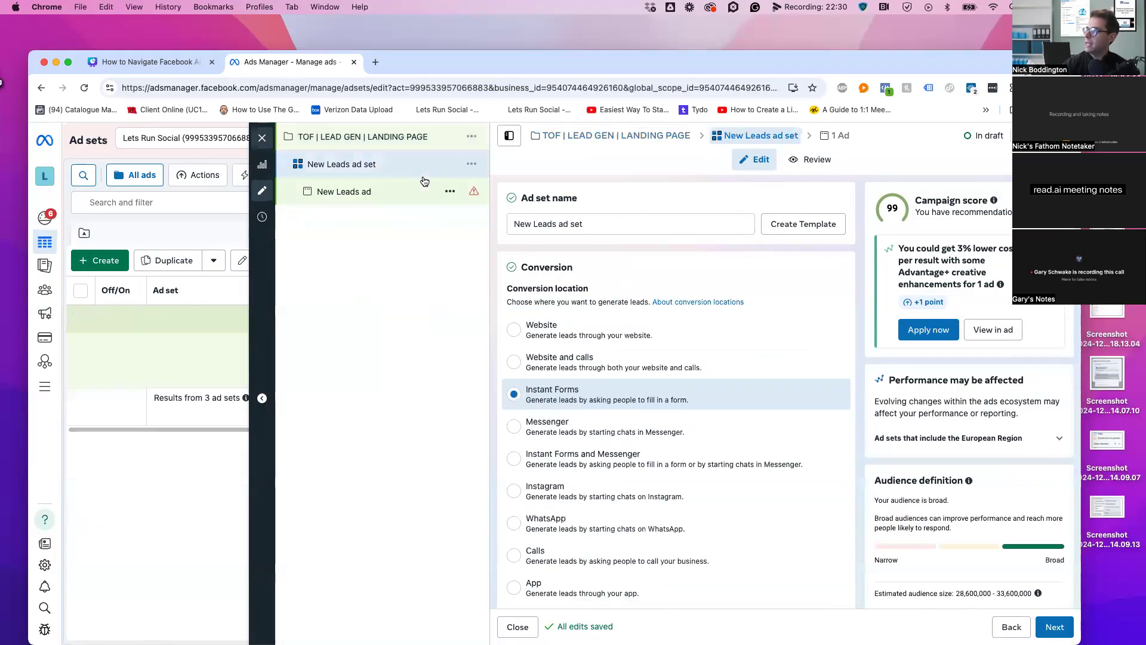
Scroll to the campaign's budget and highlight the maximum daily spend figure
left_click(425, 143)
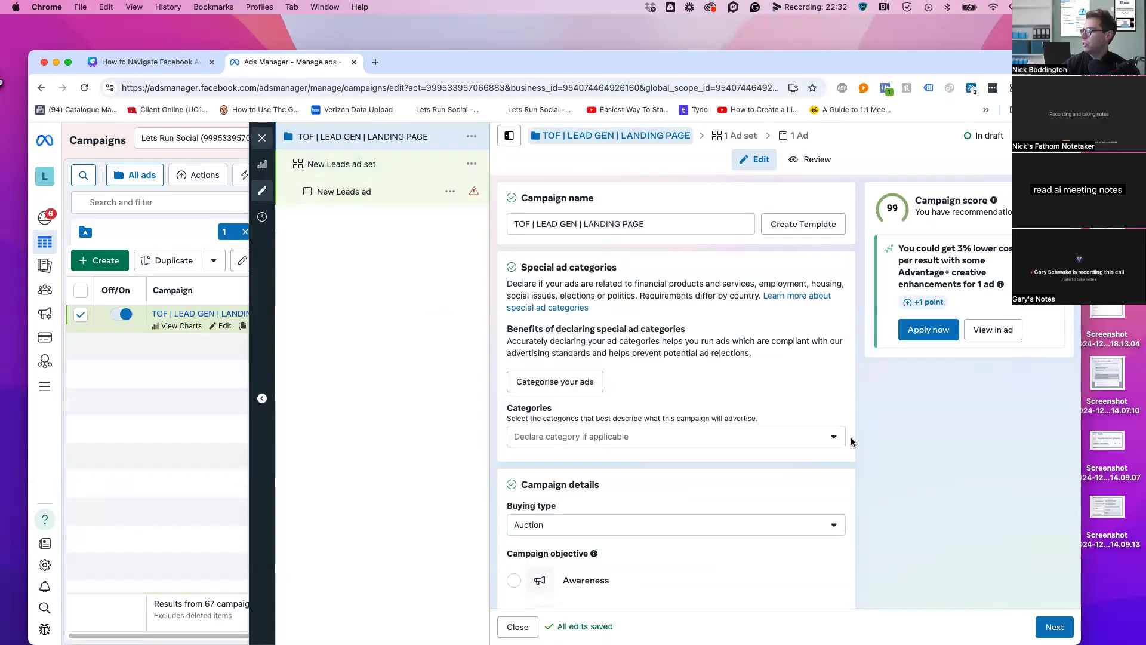
scroll(852, 442, "down", 10)
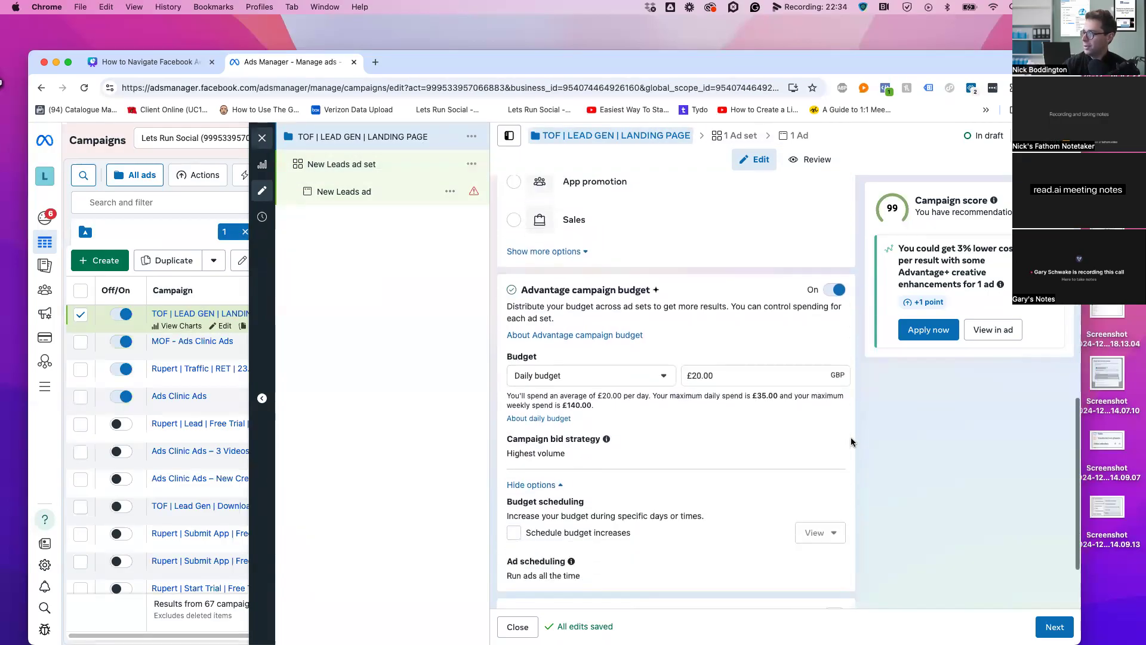
scroll(850, 442, "down", 2)
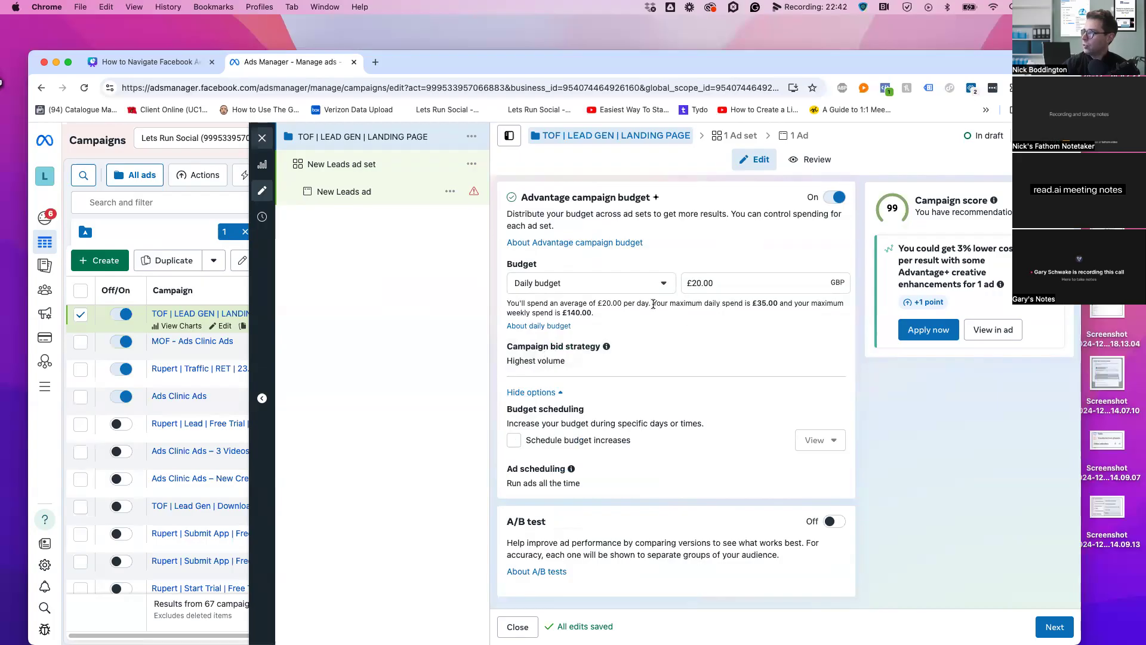
left_click_drag(777, 301, 747, 306)
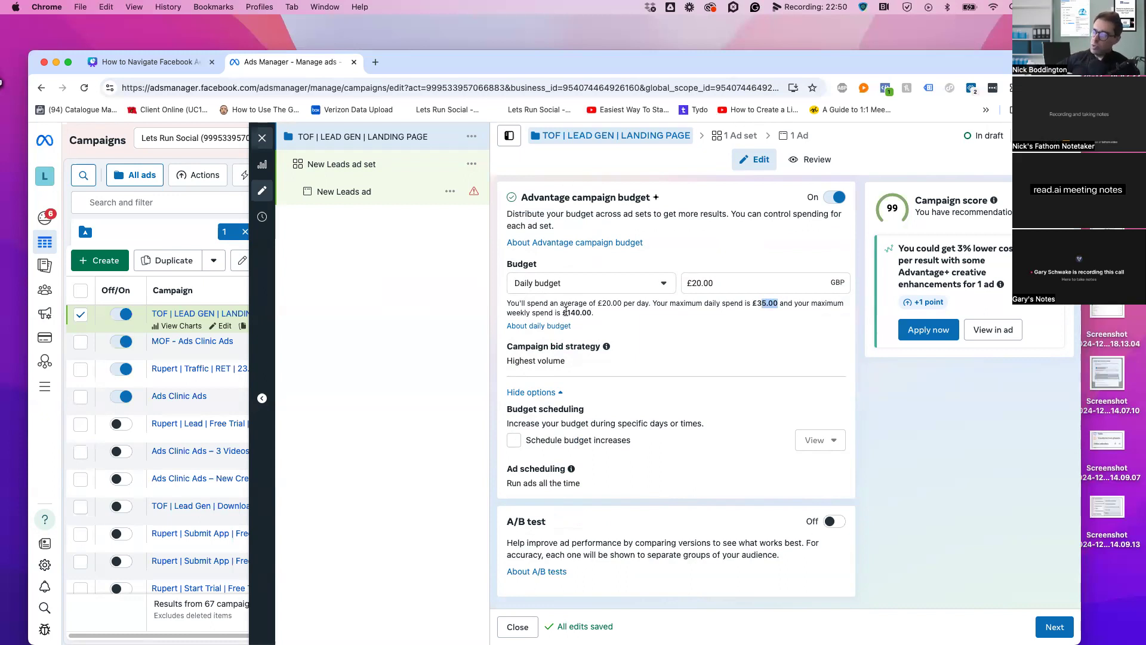
Change the daily budget to £15.00, noting the new £26.25 daily and £105.00 weekly spend
left_click(702, 283)
key("BackSpace")
key("BackSpace")
type("15")
left_click(738, 251)
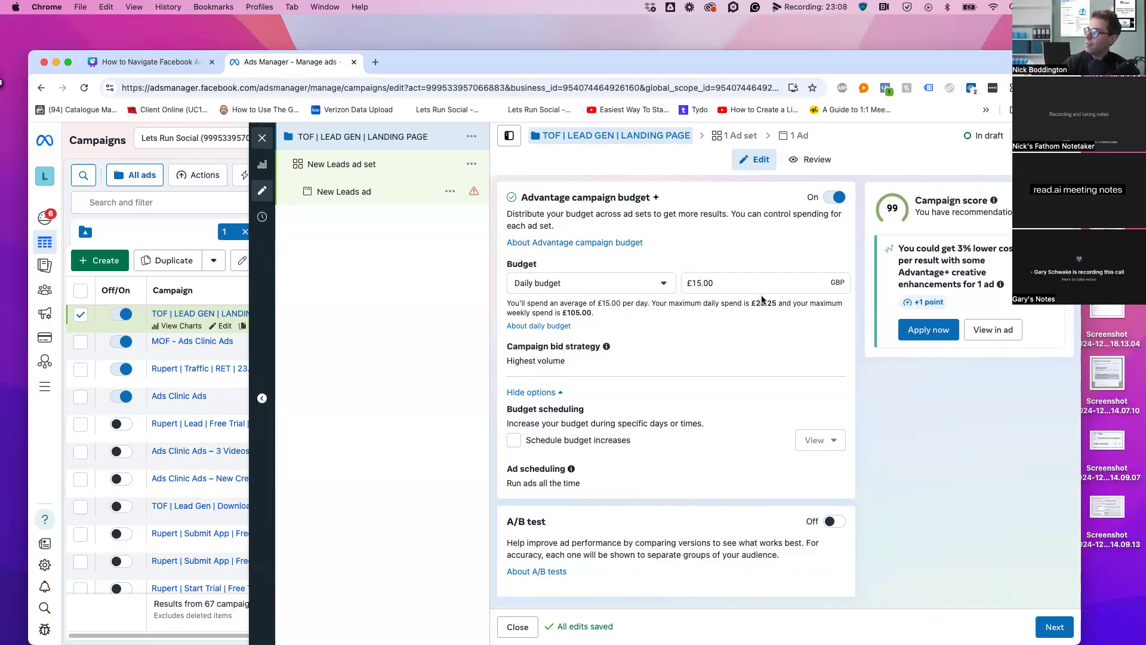
left_click_drag(757, 300, 775, 301)
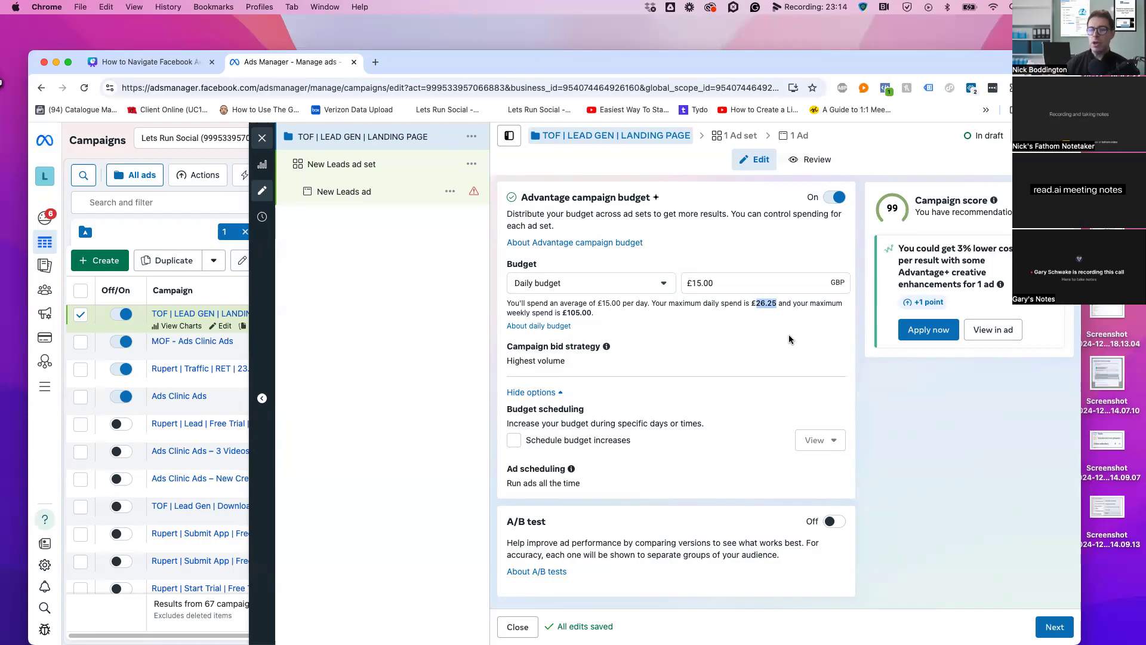
left_click_drag(594, 313, 506, 307)
left_click(728, 311)
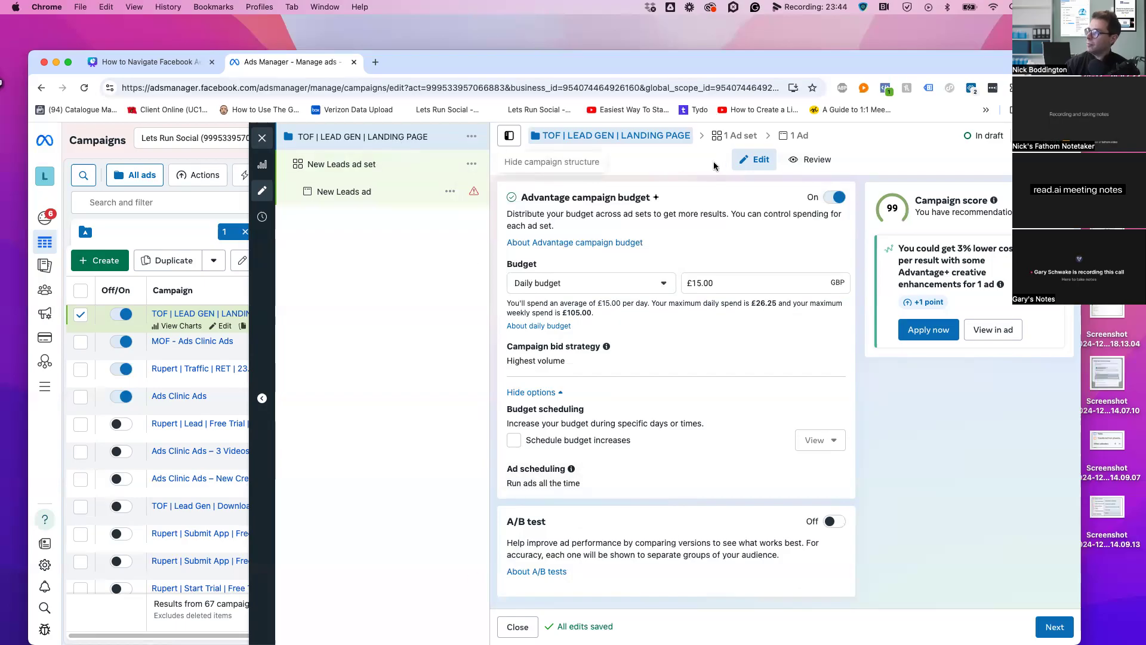
scroll(690, 460, "up", 10)
scroll(692, 460, "down", 10)
Type 'AUDINCE' as the ad set name and insert the missing E to make 'AUDIENCE'
left_click(1055, 626)
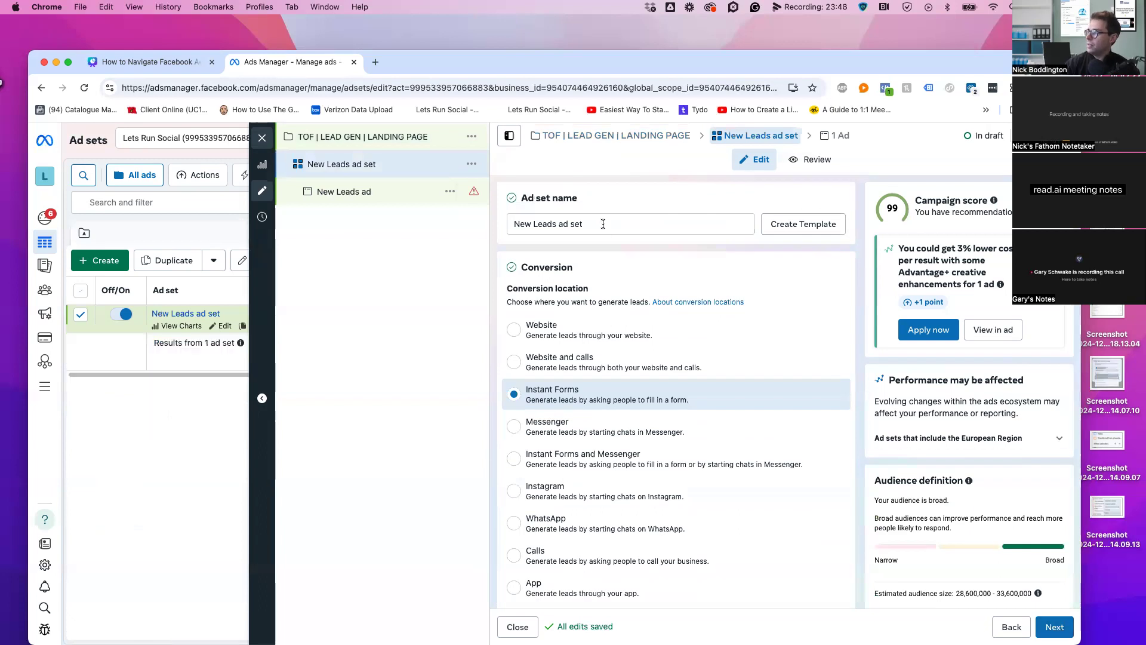
type("A")
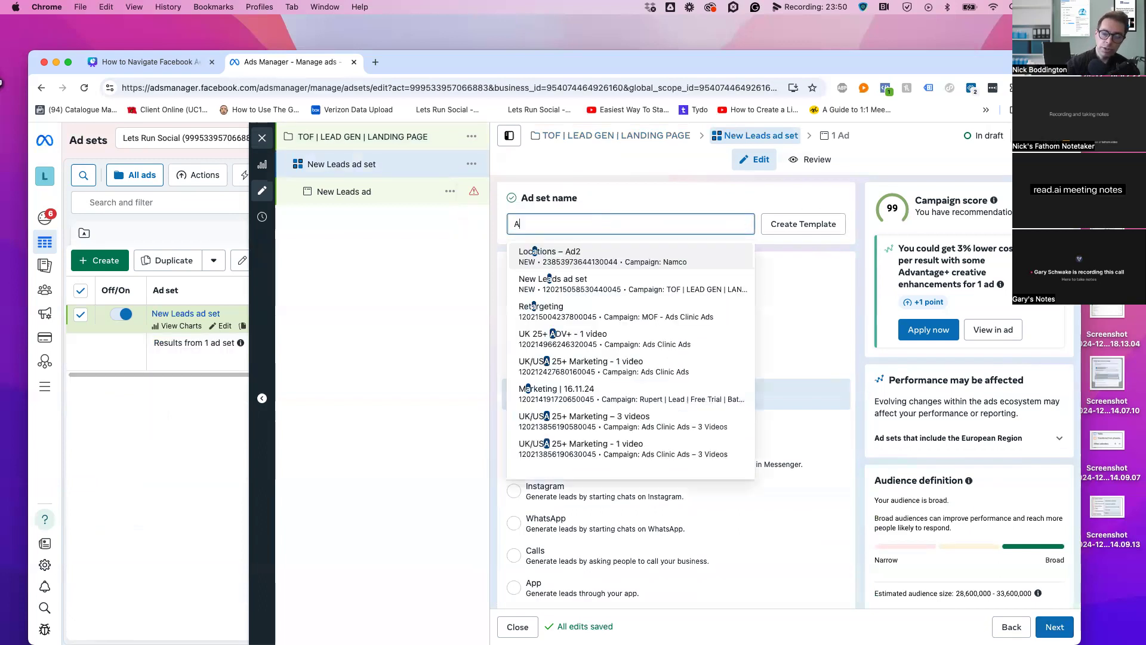
type("UDINCE")
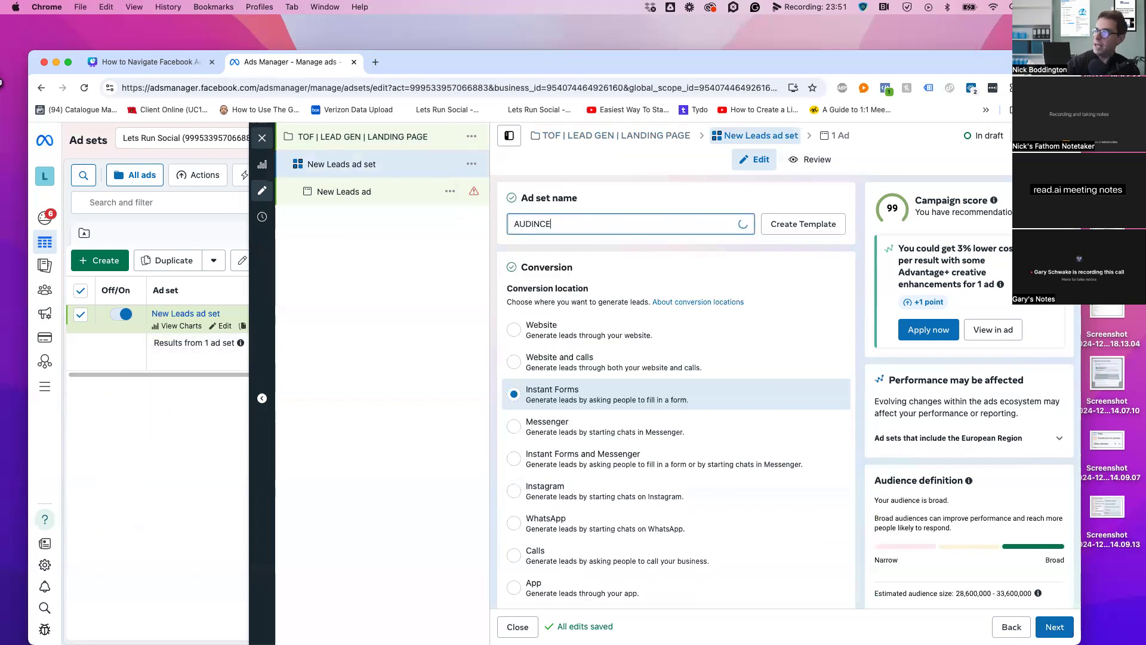
key("Left")
key("Left")
key("Left")
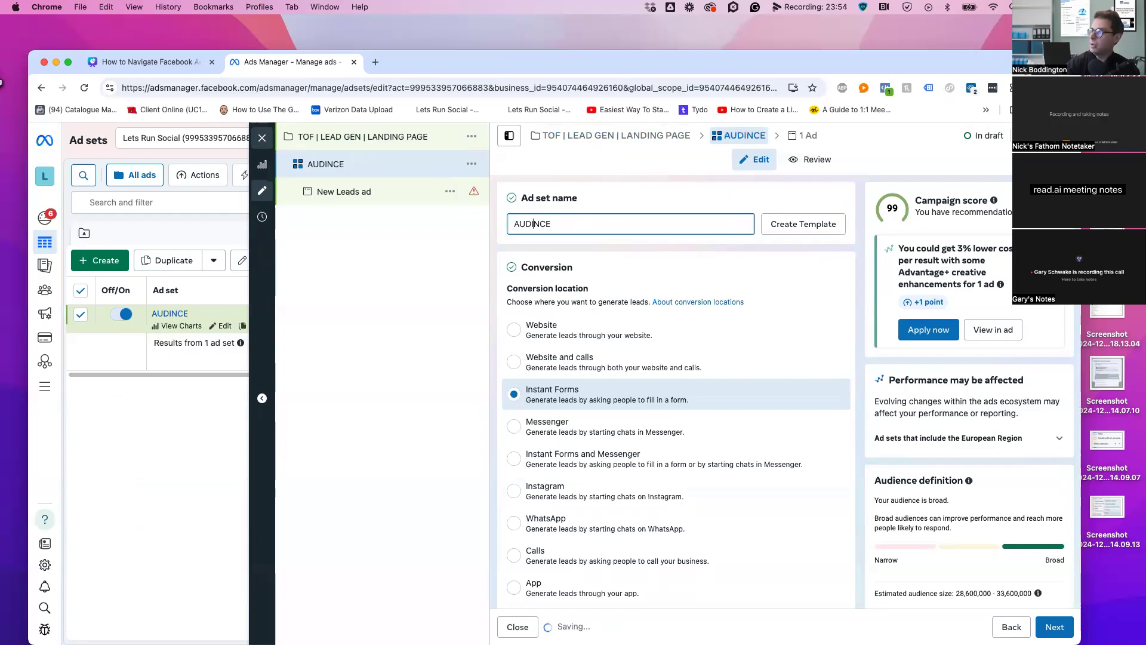
type("E")
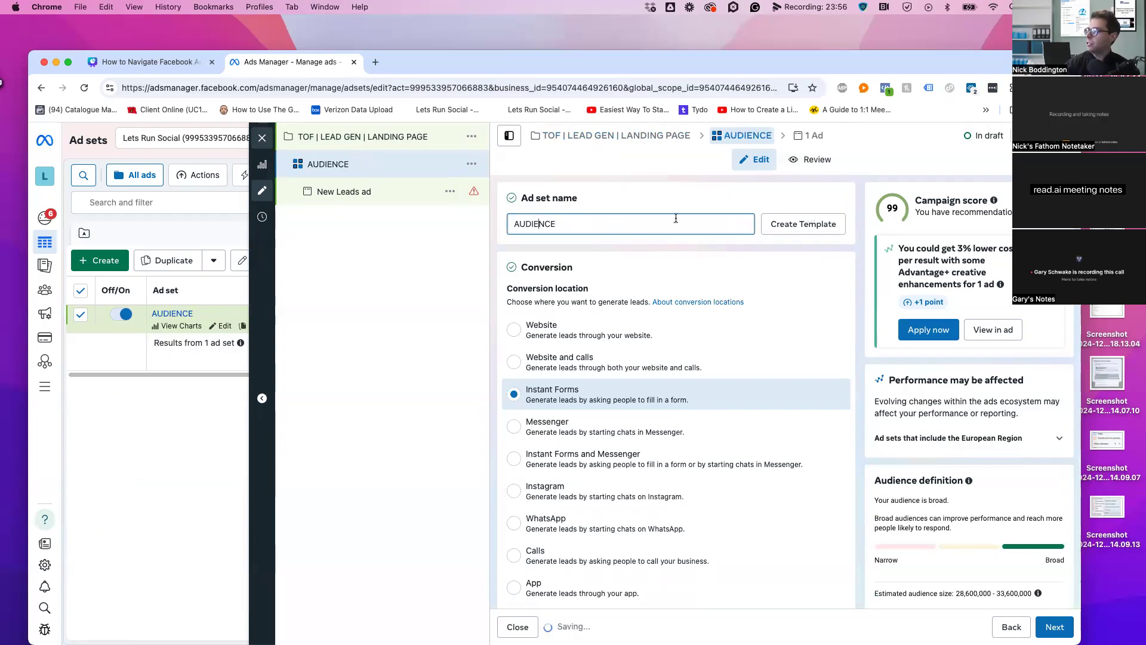
scroll(705, 358, "down", 2)
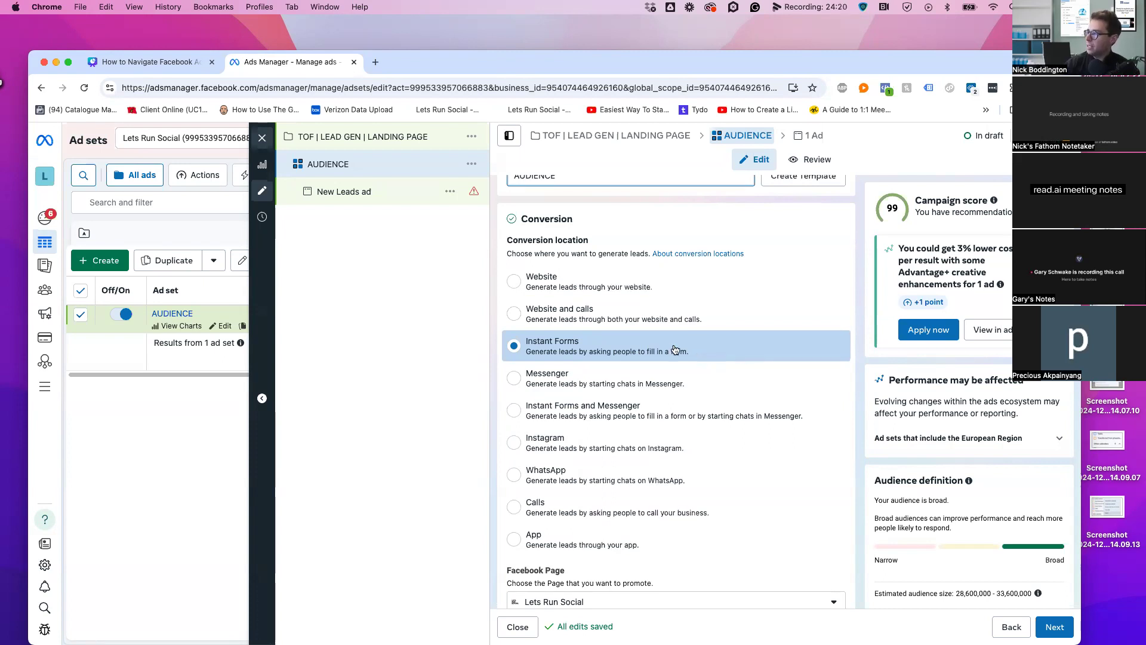
Choose Website as the conversion location and scroll through the resulting conversion settings
left_click(539, 286)
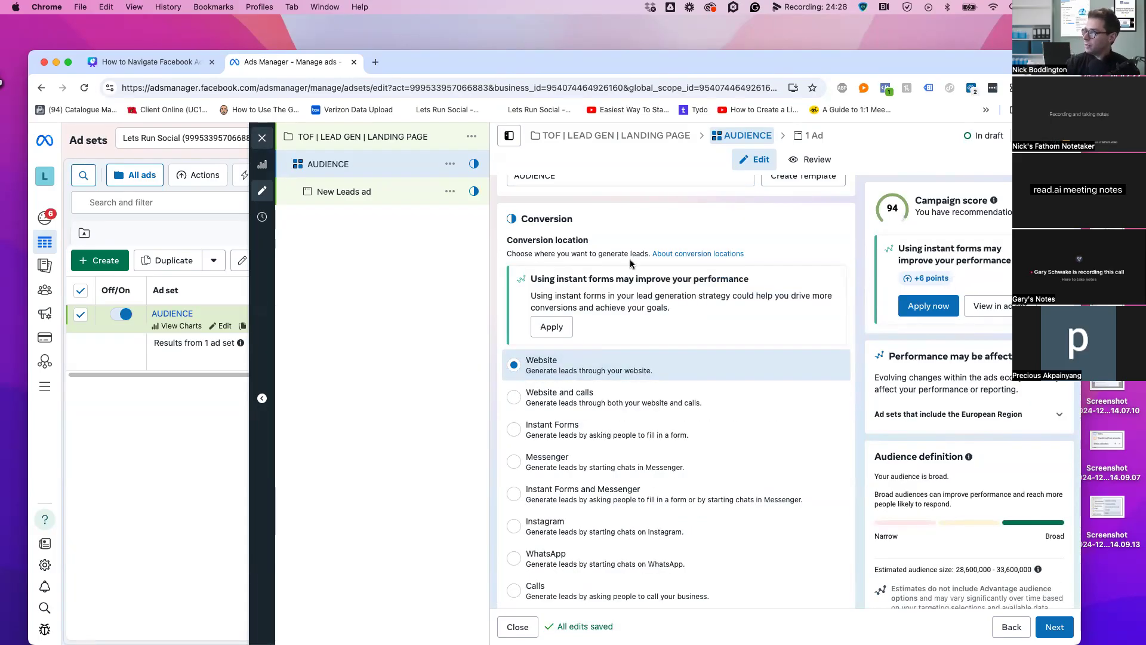
scroll(647, 367, "down", 2)
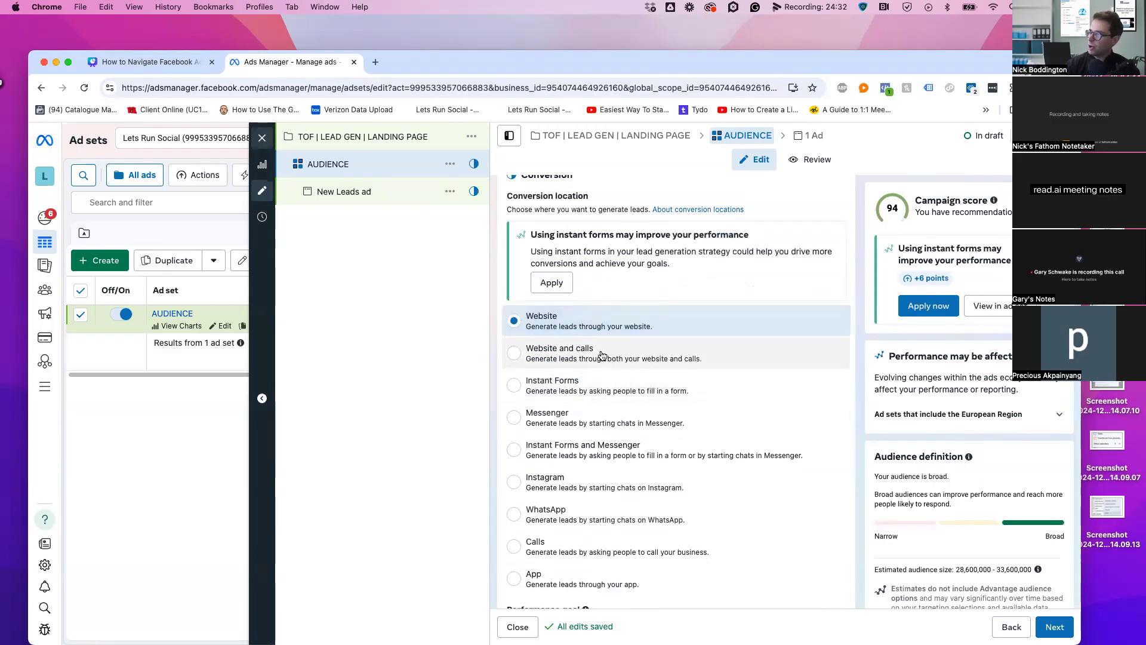
scroll(661, 355, "down", 3)
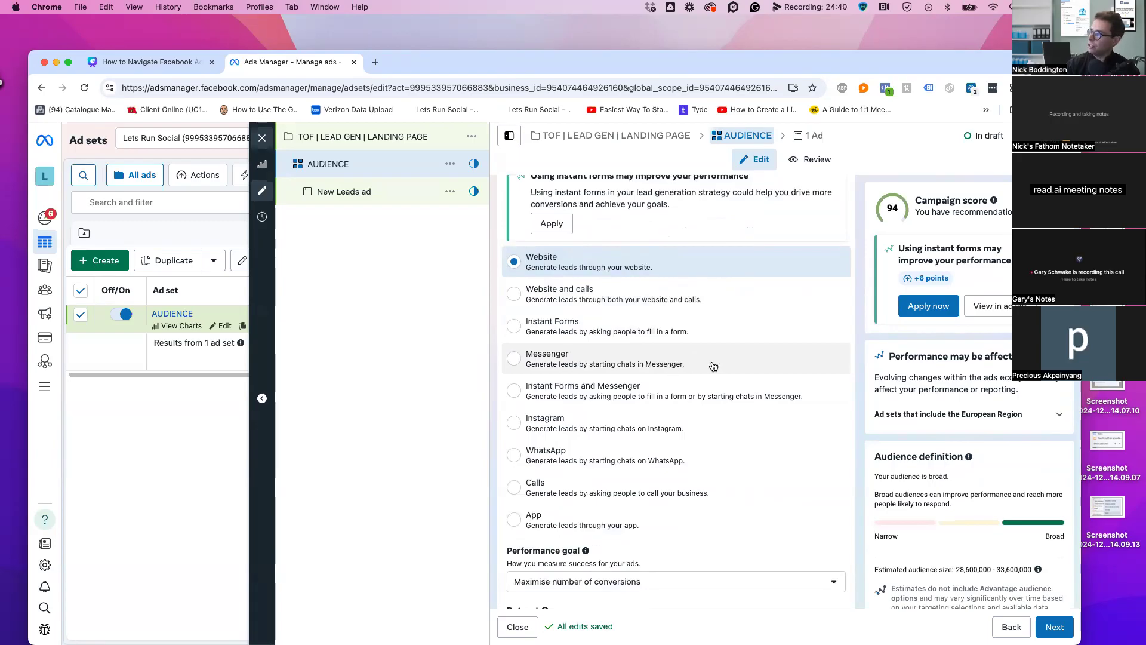
scroll(713, 366, "down", 2)
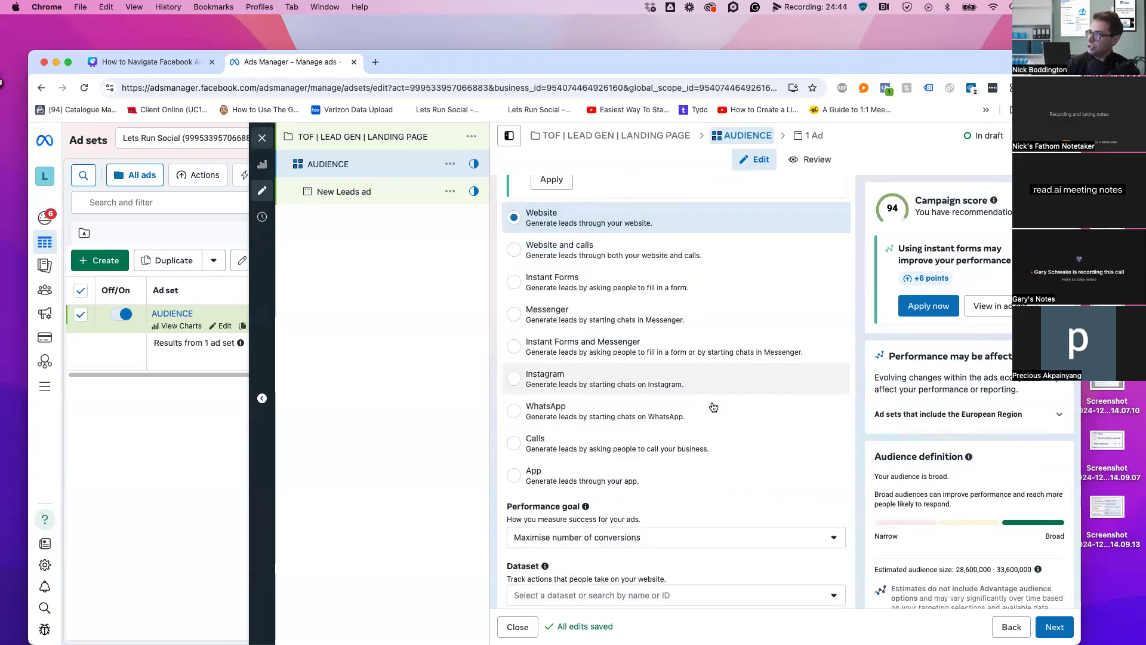
scroll(713, 405, "down", 1)
scroll(712, 412, "down", 1)
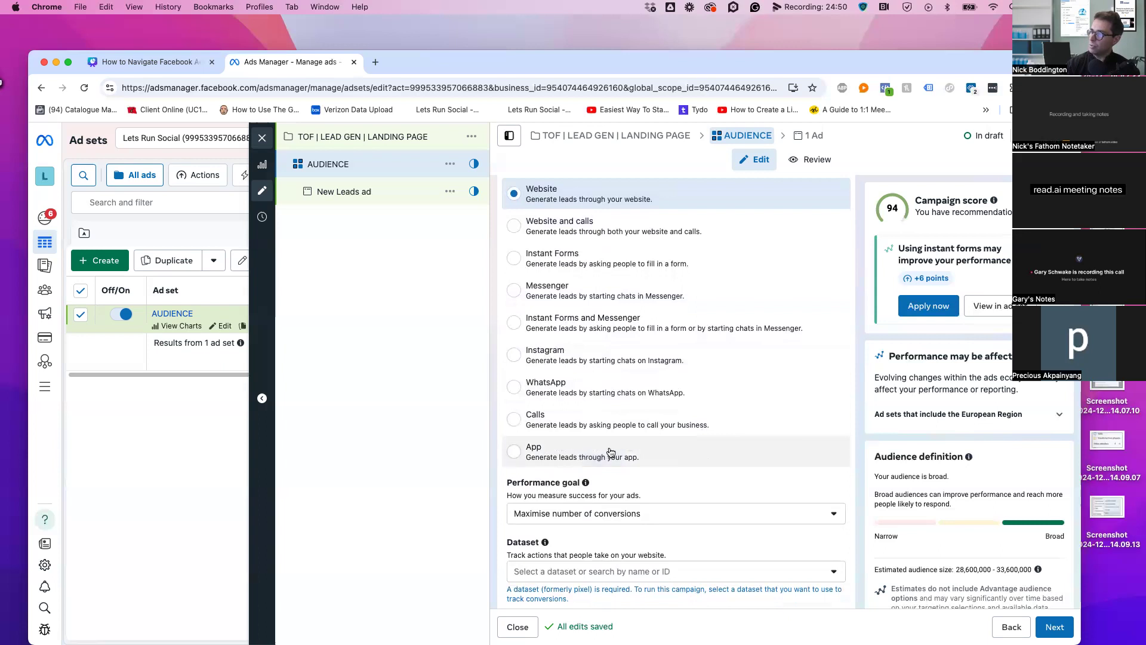
scroll(797, 366, "up", 3)
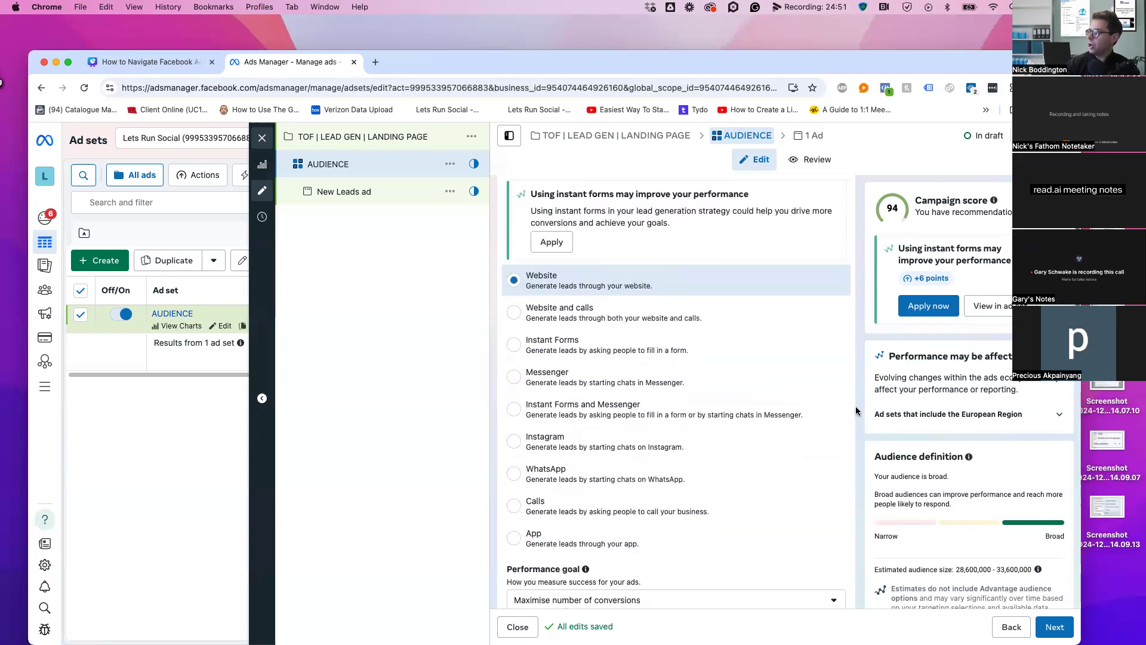
scroll(797, 366, "down", 5)
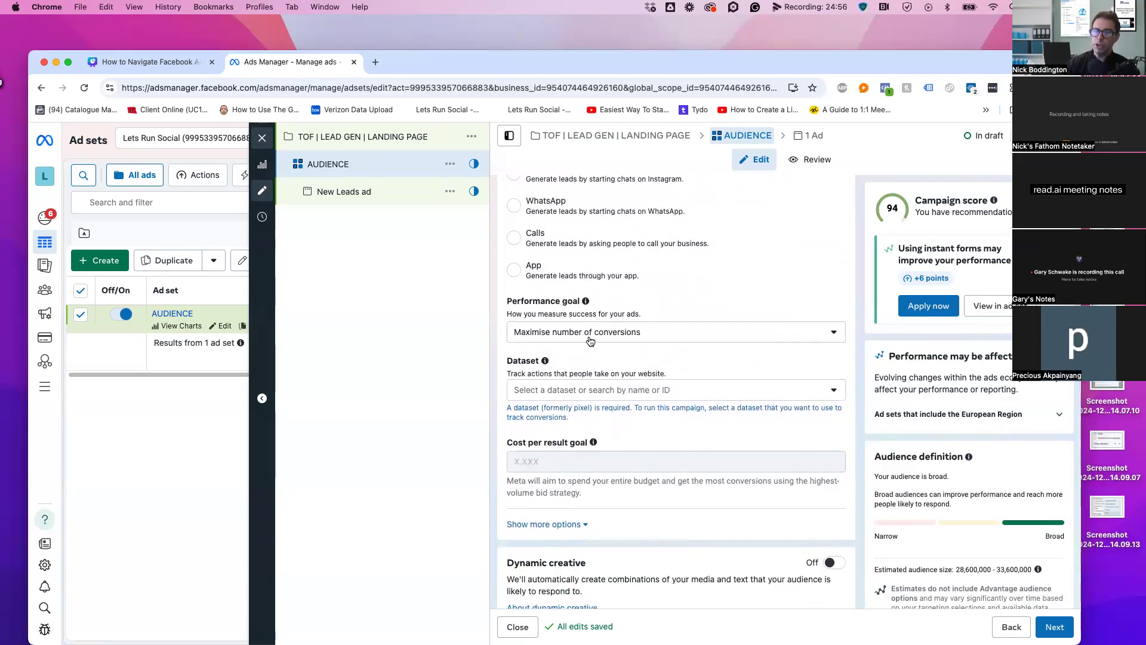
Leave Maximise number of conversions as the performance goal and open the Dataset list
left_click(591, 341)
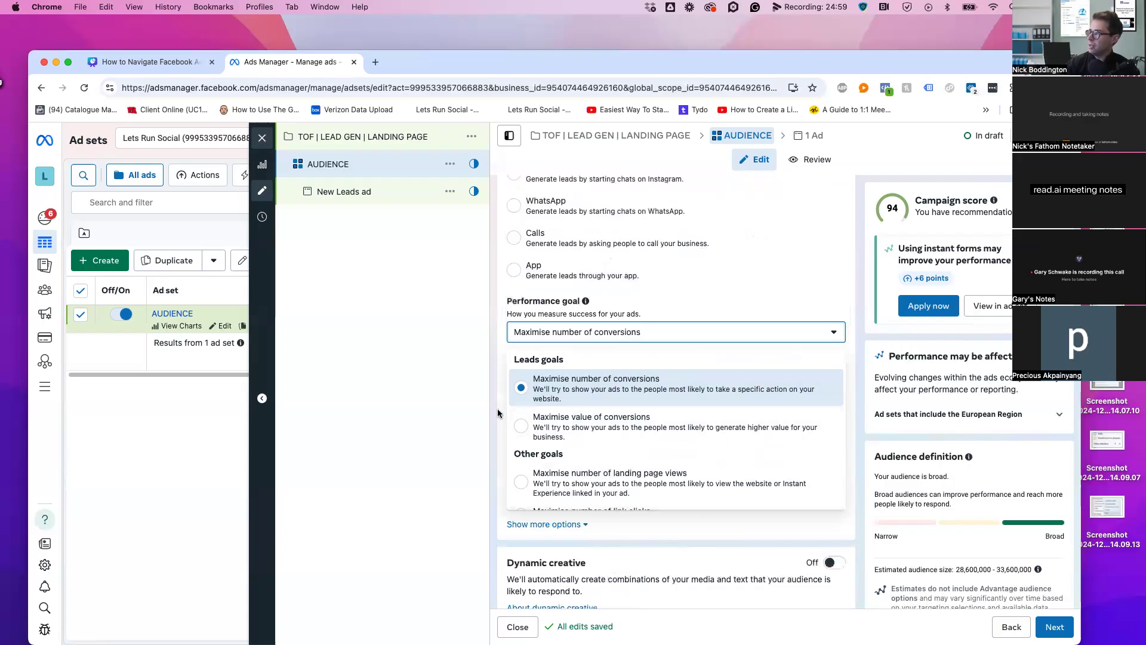
scroll(609, 424, "down", 3)
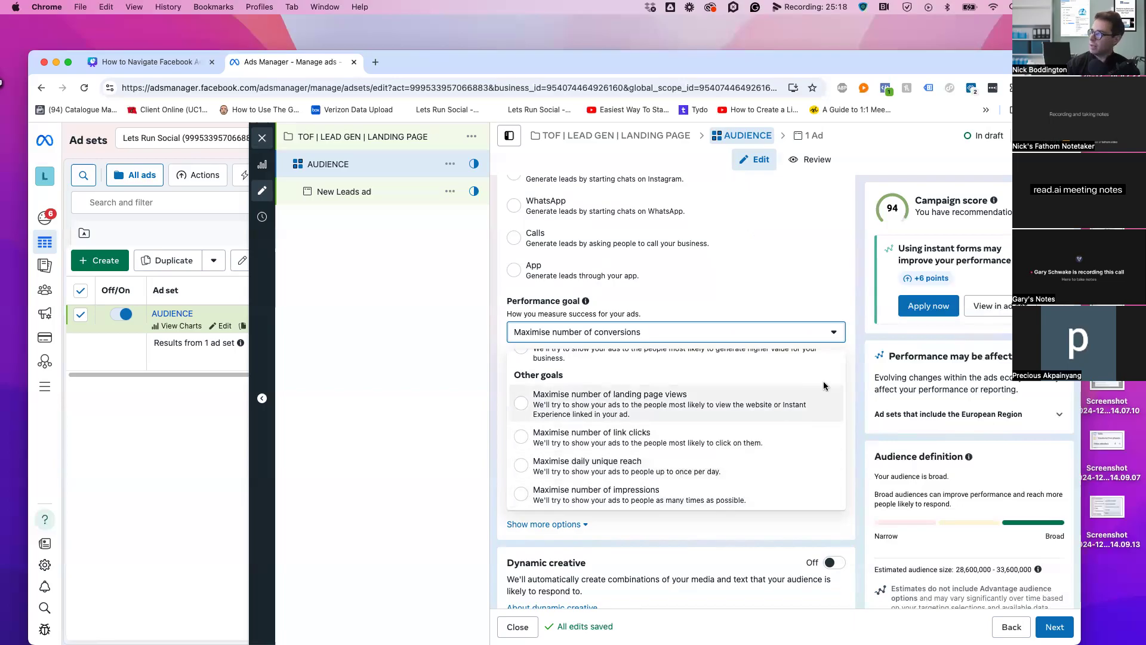
left_click(857, 349)
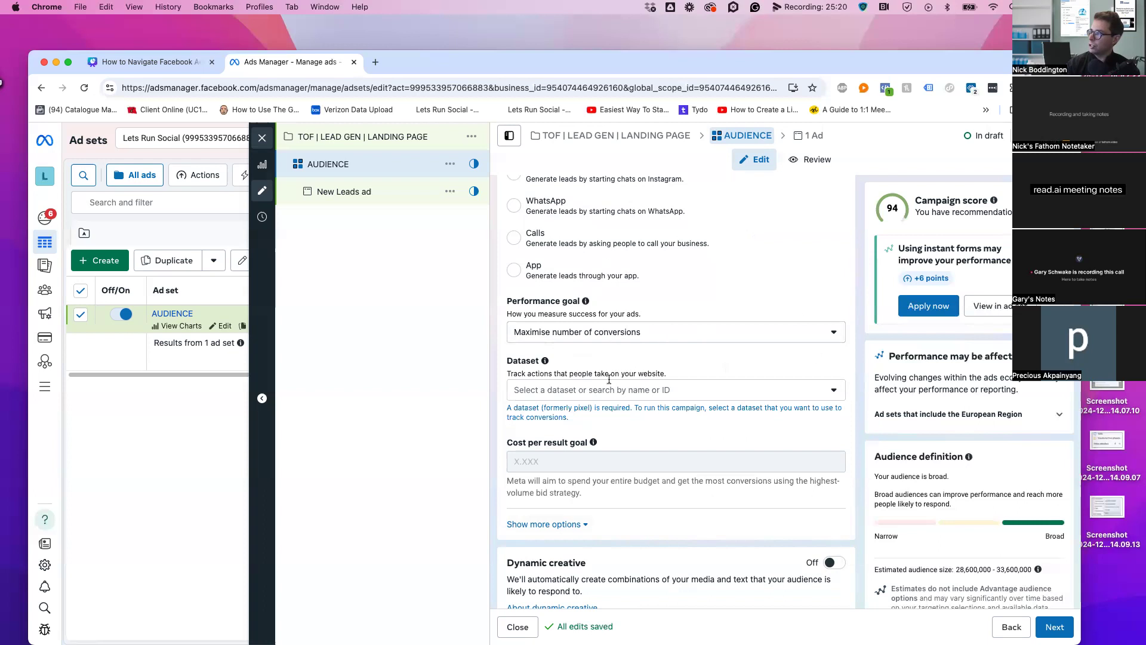
left_click(591, 391)
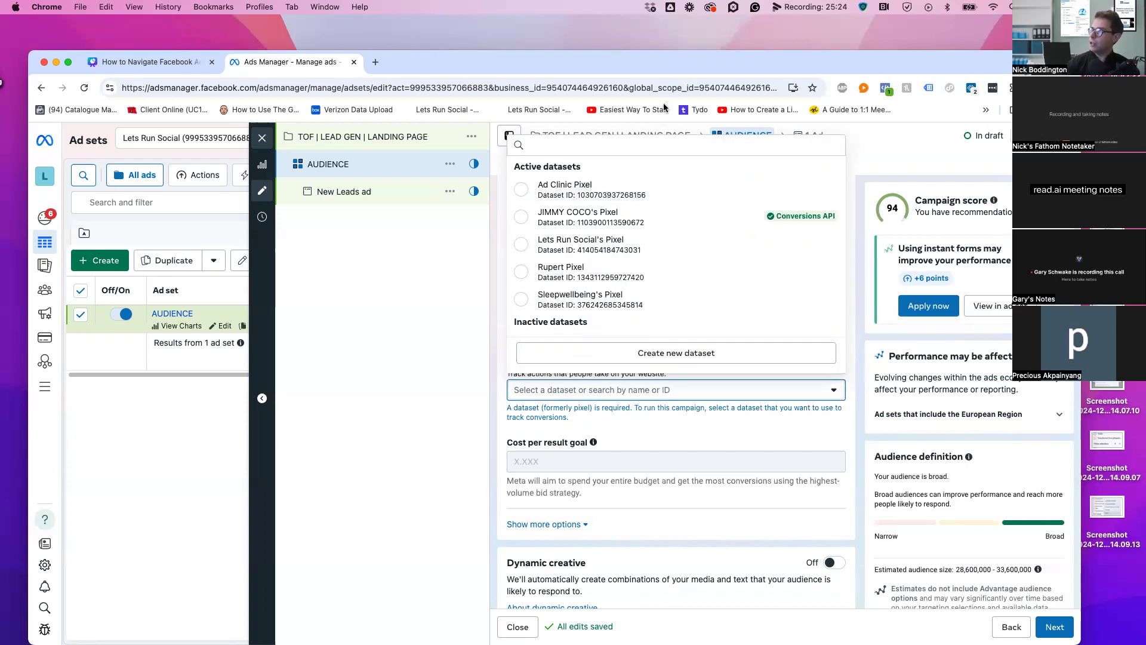
Select the Ad Clinic Pixel dataset and set Lead as the conversion event
left_click(606, 190)
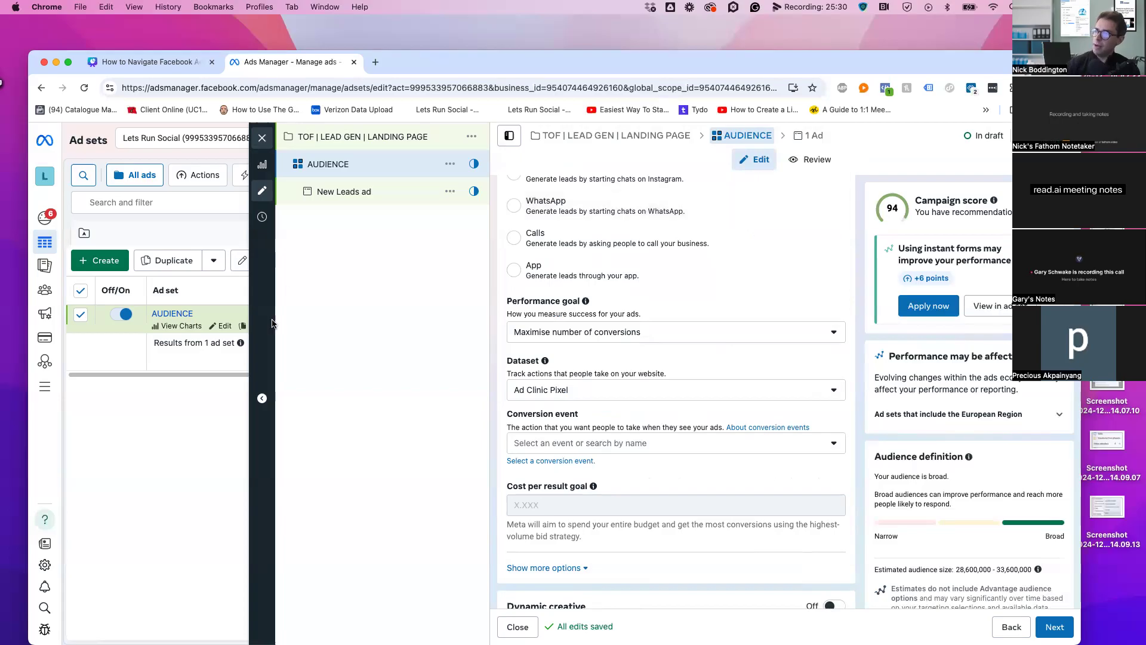
mouse_move(43, 387)
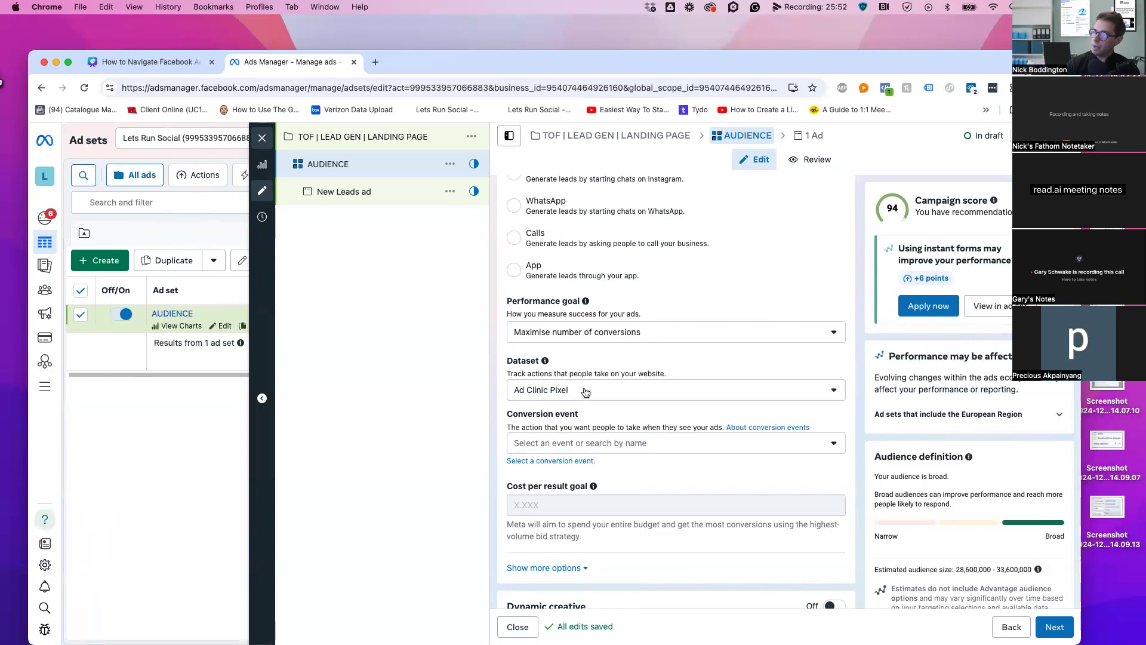
left_click(577, 444)
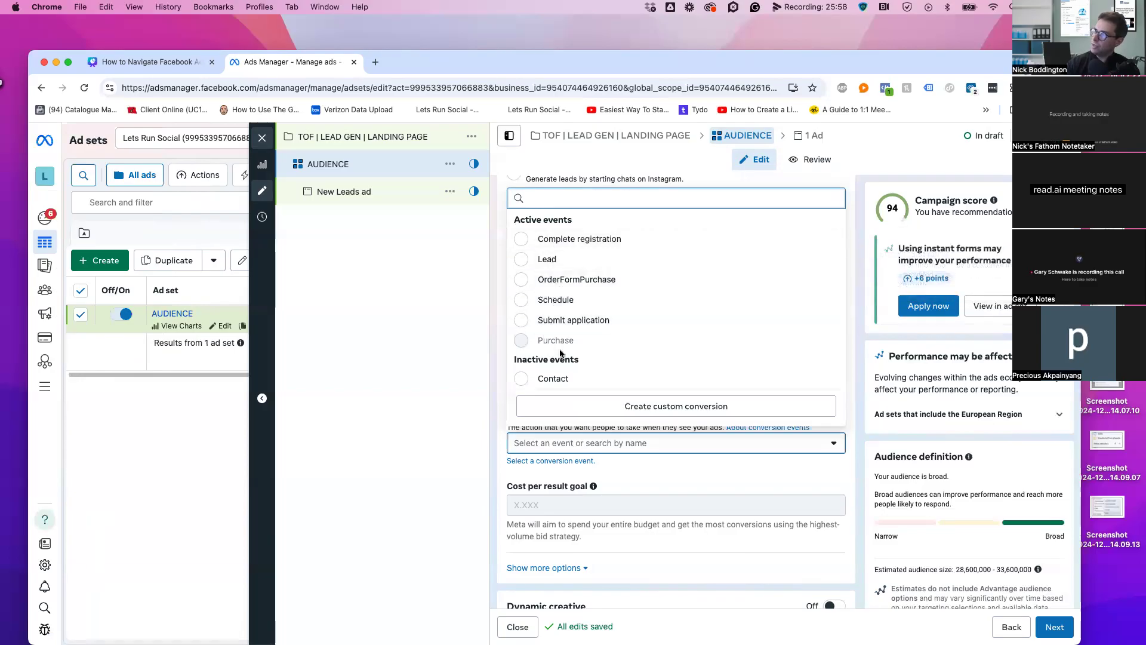
scroll(561, 355, "down", 3)
scroll(562, 346, "up", 3)
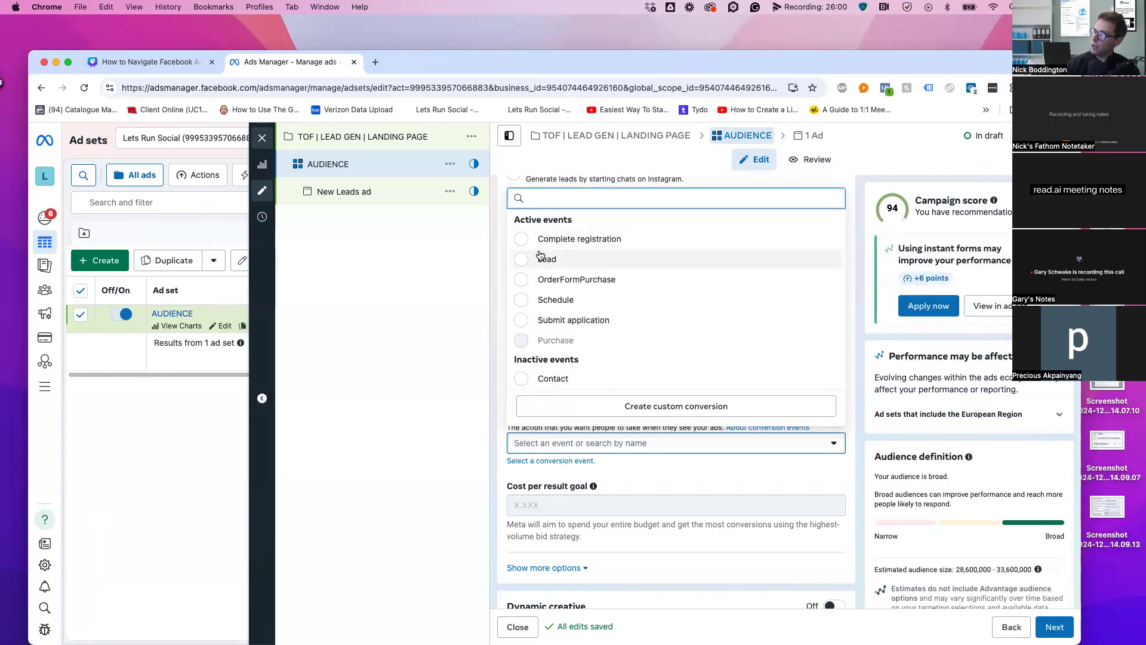
left_click(537, 260)
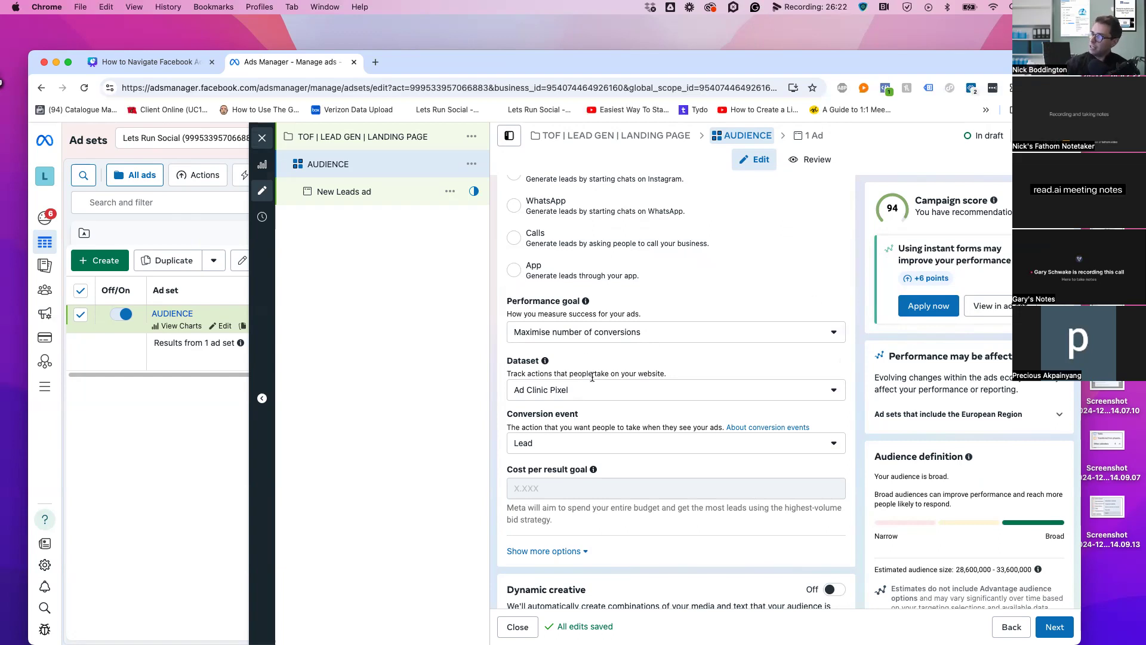
Scroll down the AUDIENCE ad set form past the schedule to the Dynamic creative setting
scroll(607, 401, "up", 5)
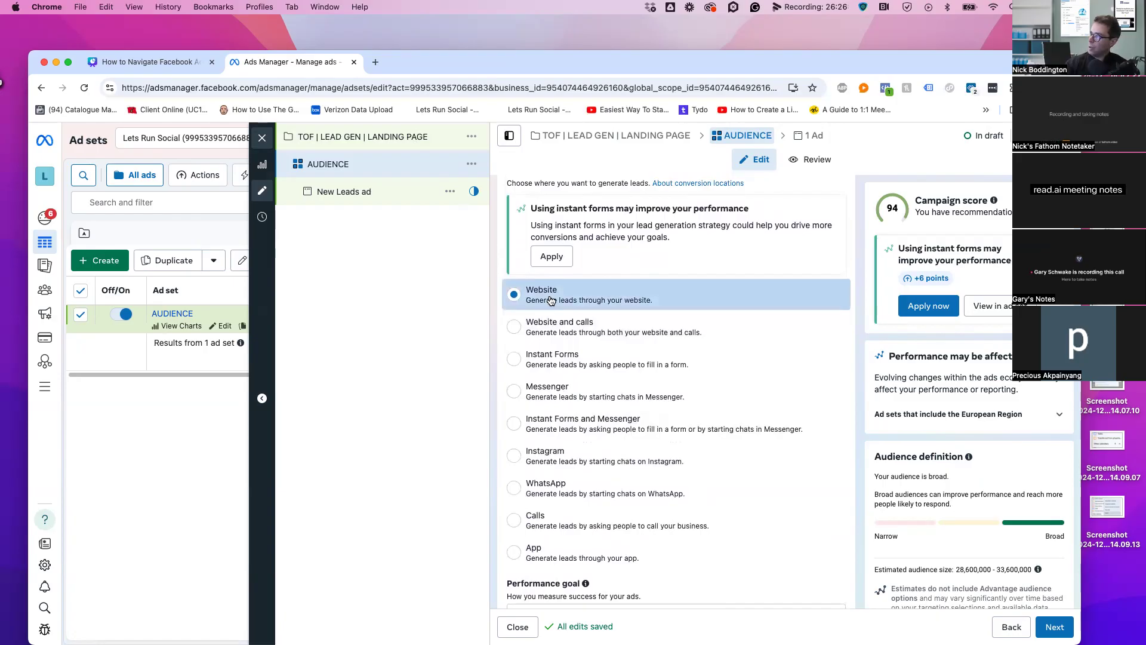
scroll(672, 427, "down", 5)
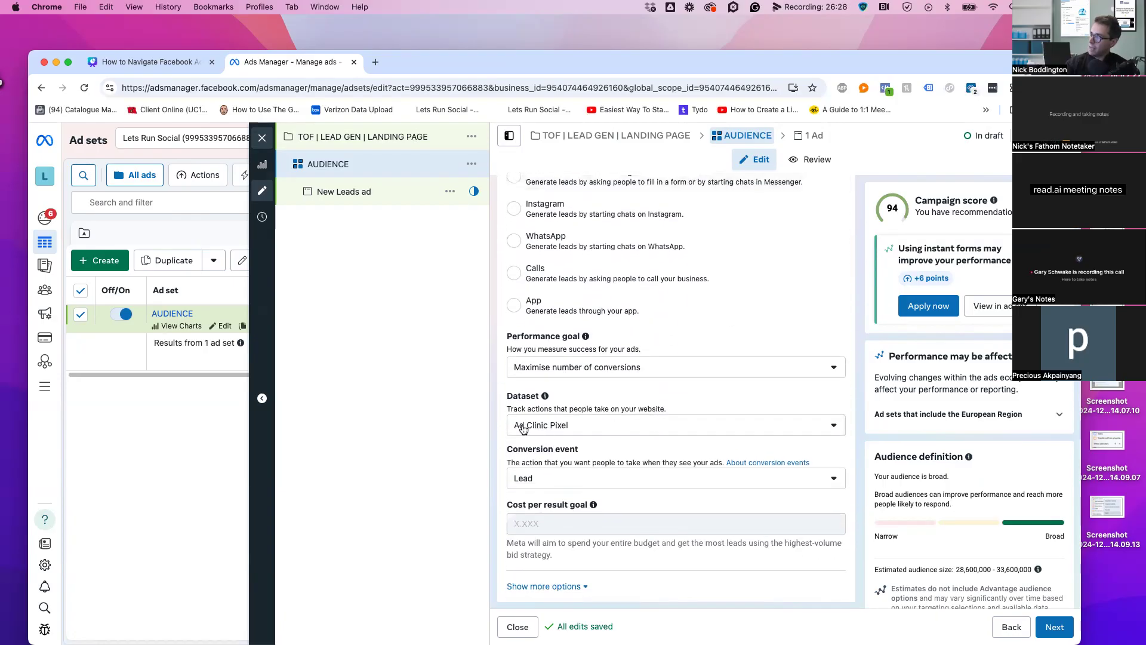
scroll(594, 425, "down", 1)
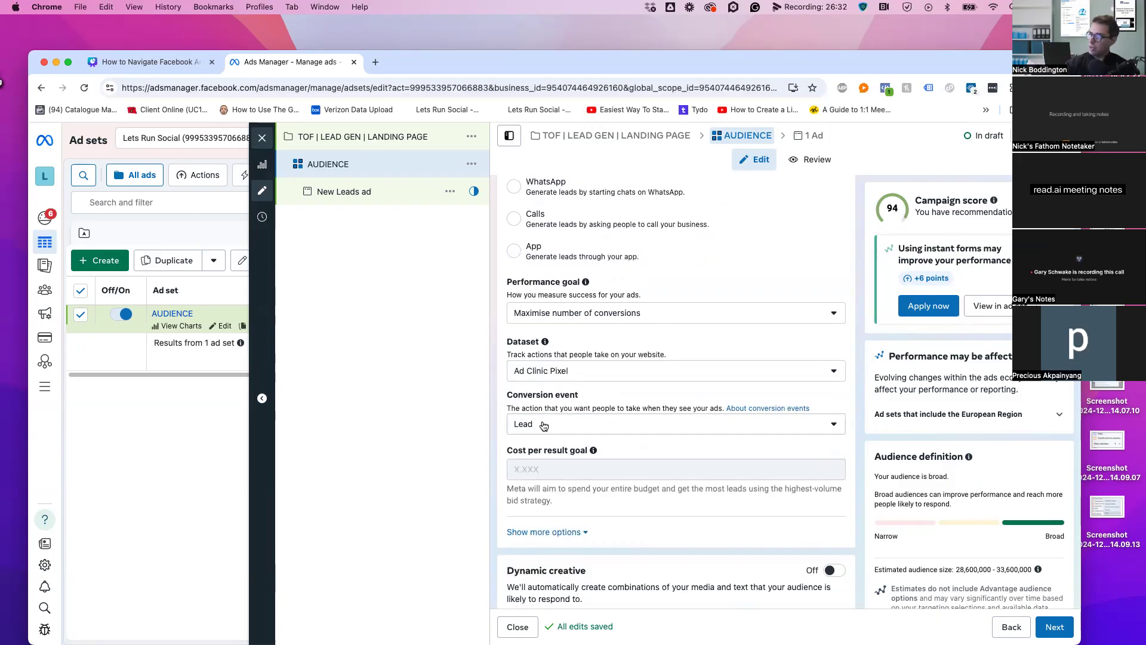
scroll(672, 417, "down", 2)
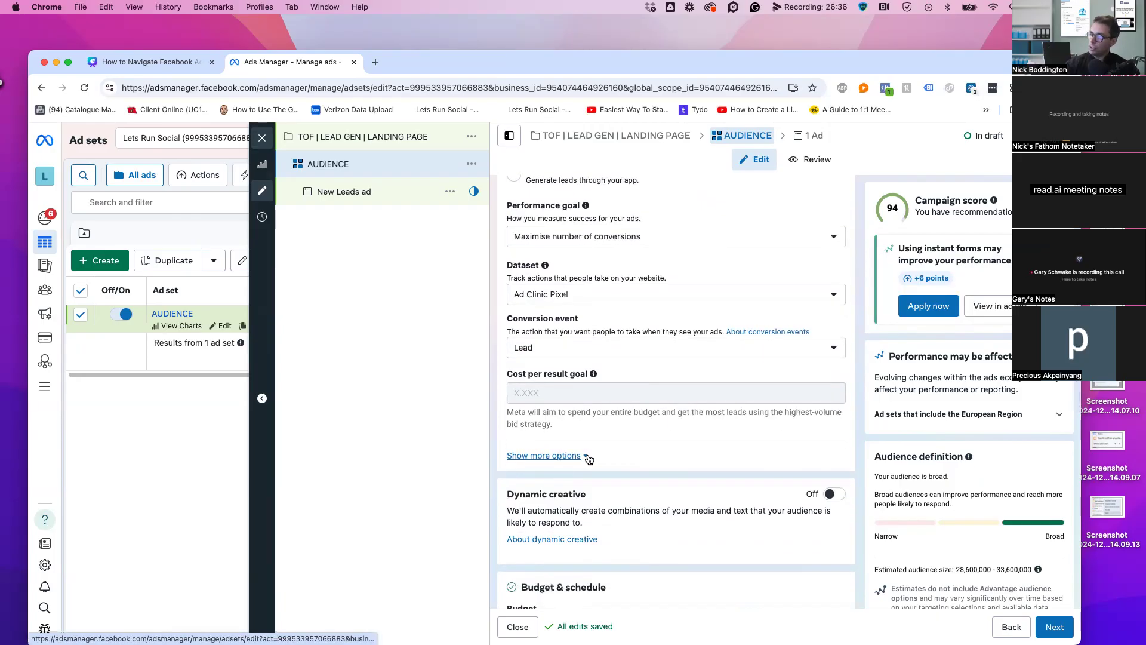
scroll(657, 445, "down", 2)
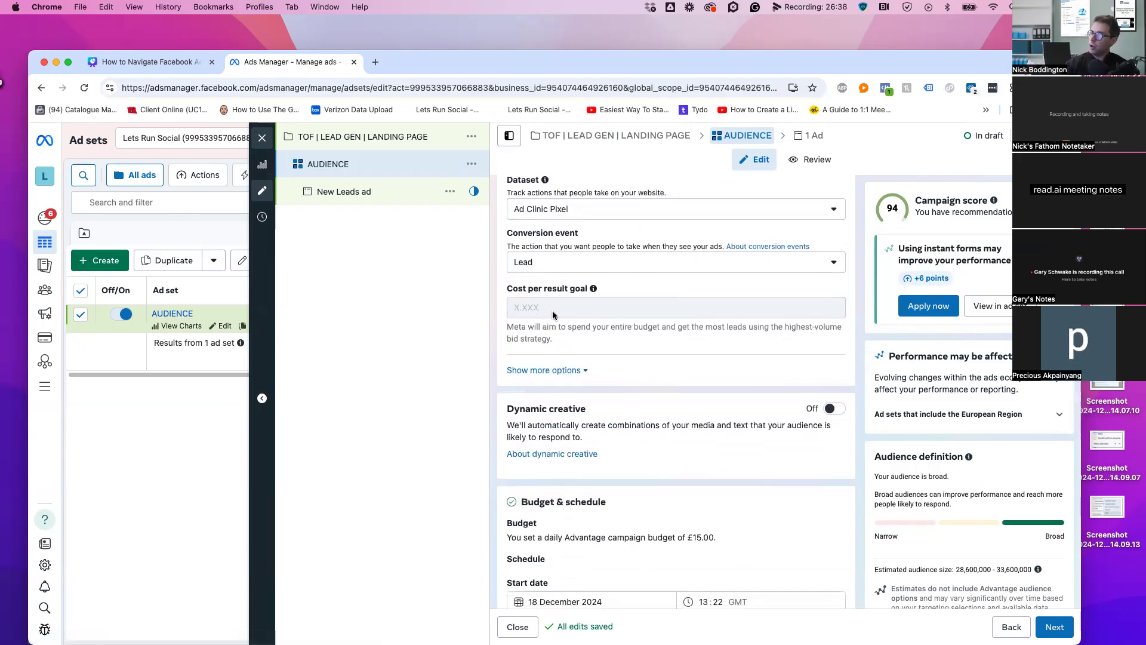
mouse_move(552, 309)
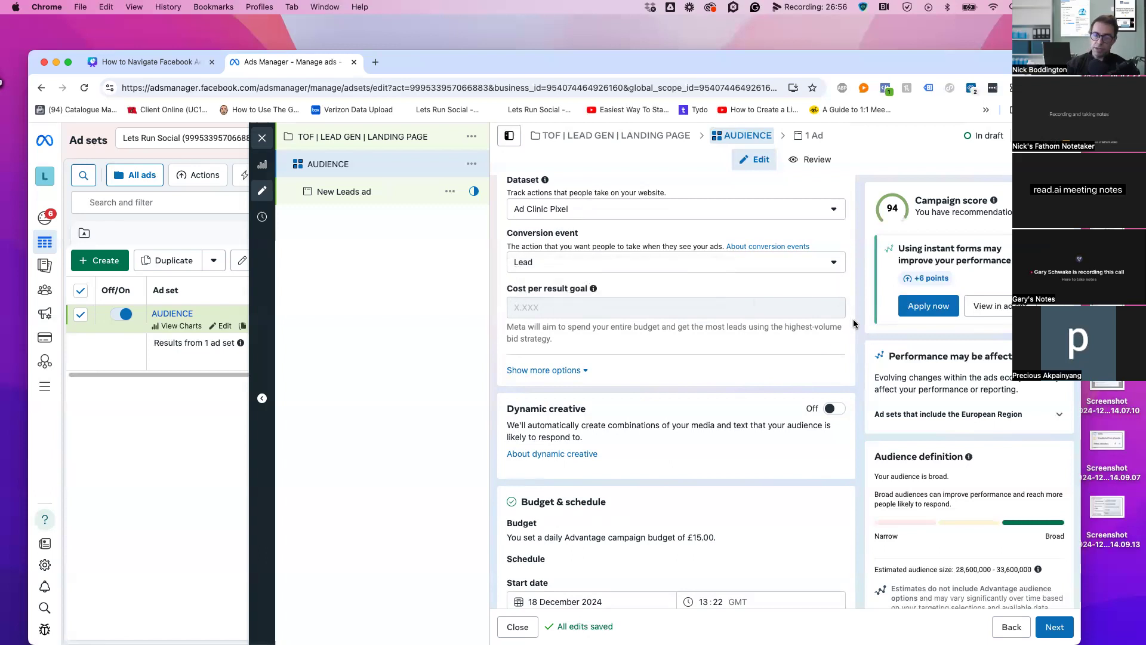
scroll(647, 399, "down", 3)
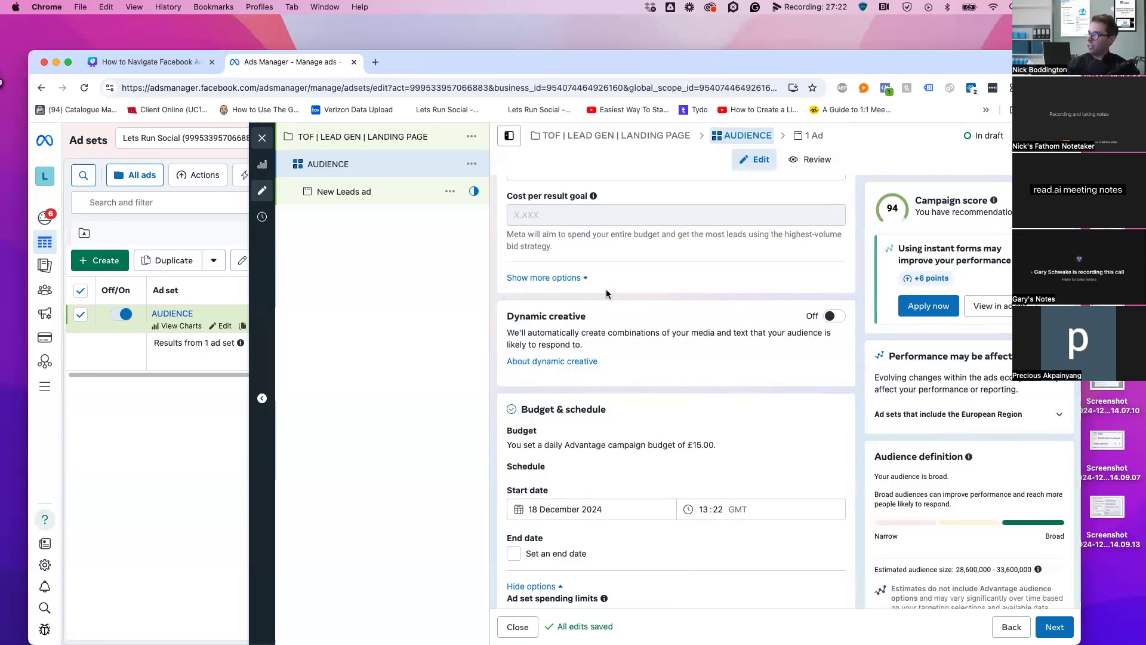
Switch dynamic creative on for the AUDIENCE ad set, then look over the New Leads ad
left_click(836, 318)
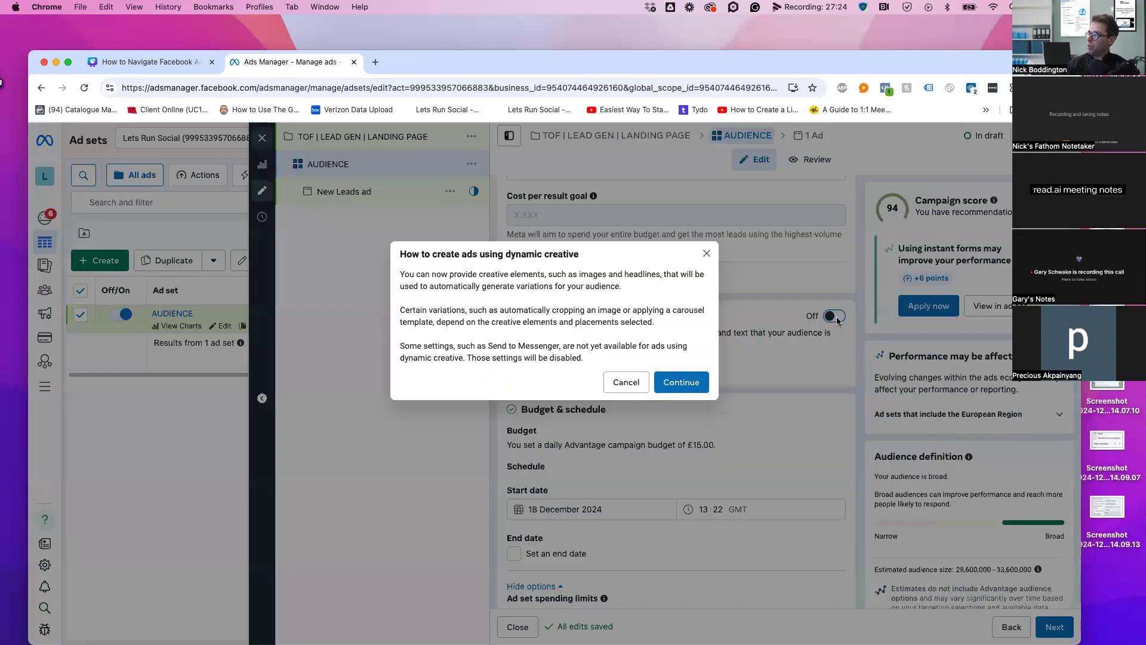
left_click(682, 382)
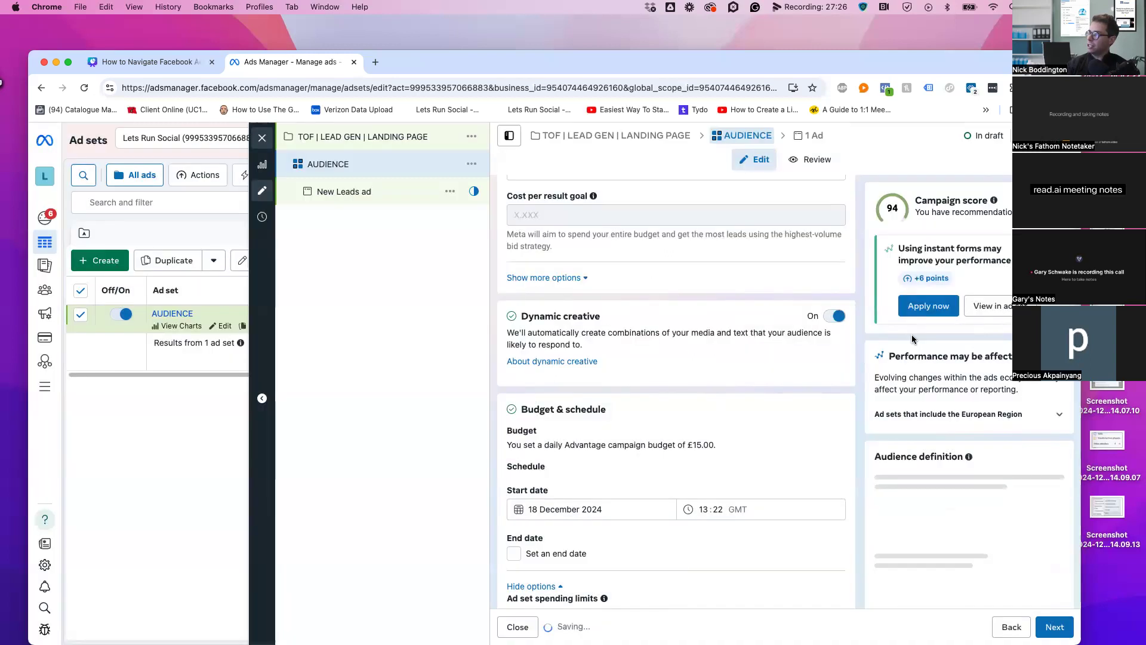
left_click(371, 191)
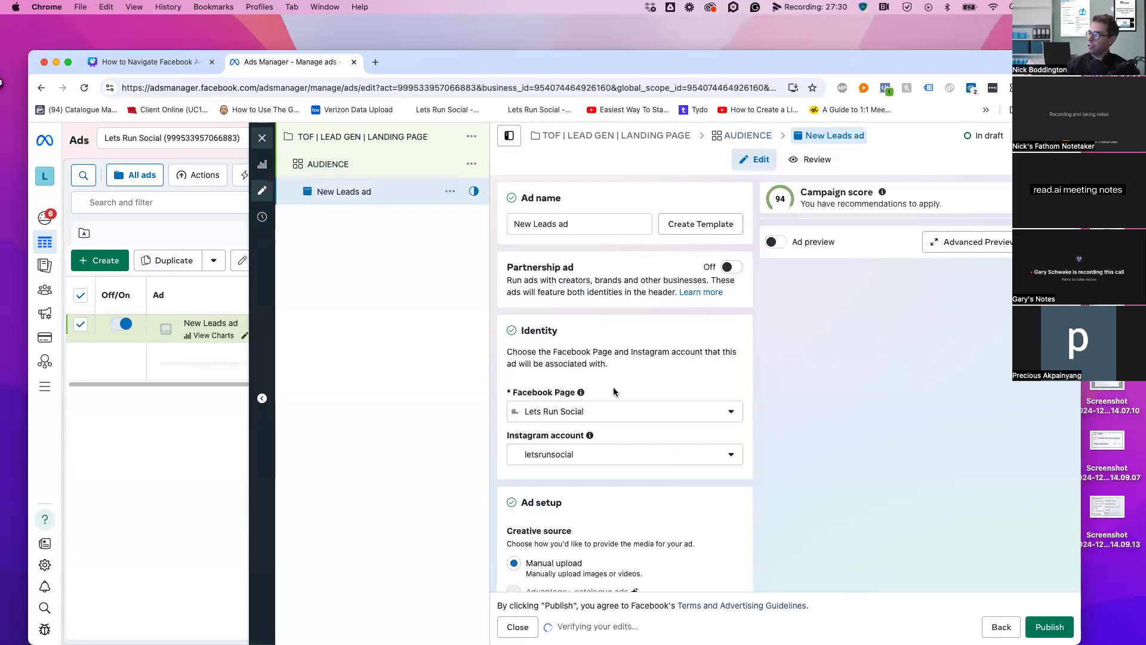
scroll(652, 381, "down", 10)
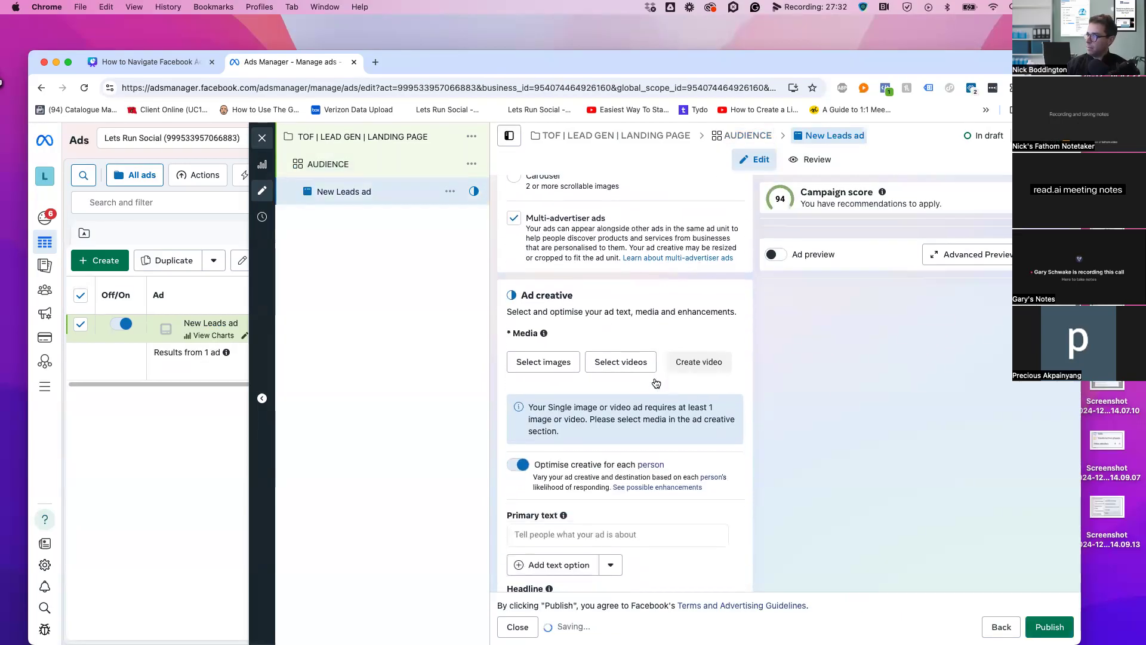
scroll(556, 447, "up", 5)
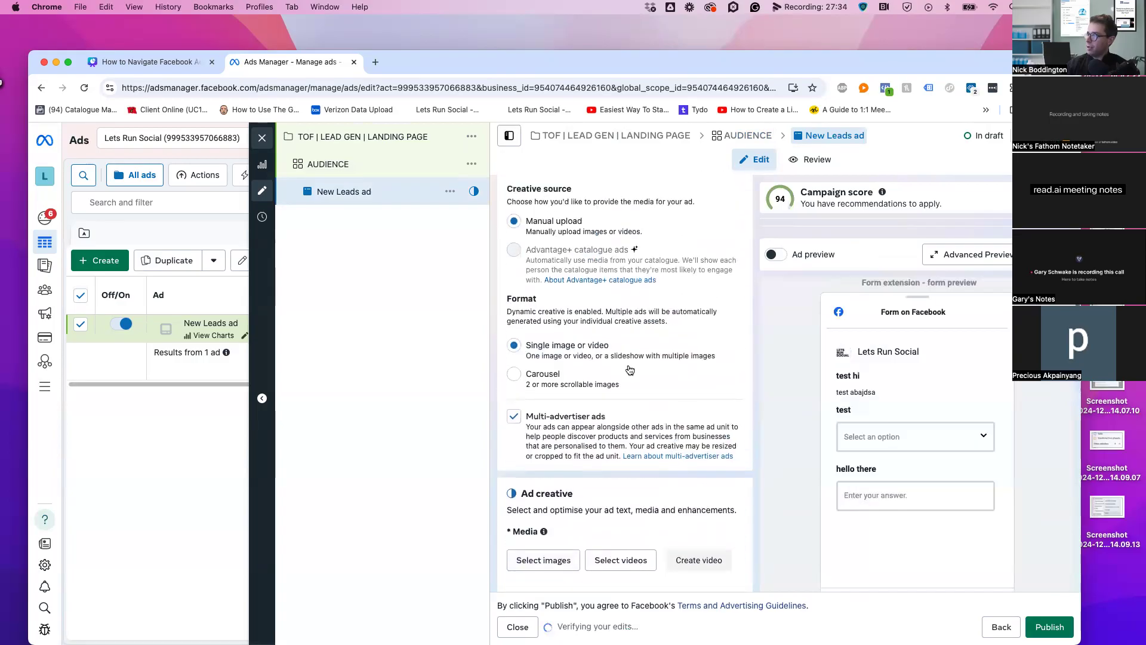
Turn dynamic creative back off and untick Multi-advertiser ads on the New Leads ad
left_click(354, 171)
scroll(851, 461, "down", 10)
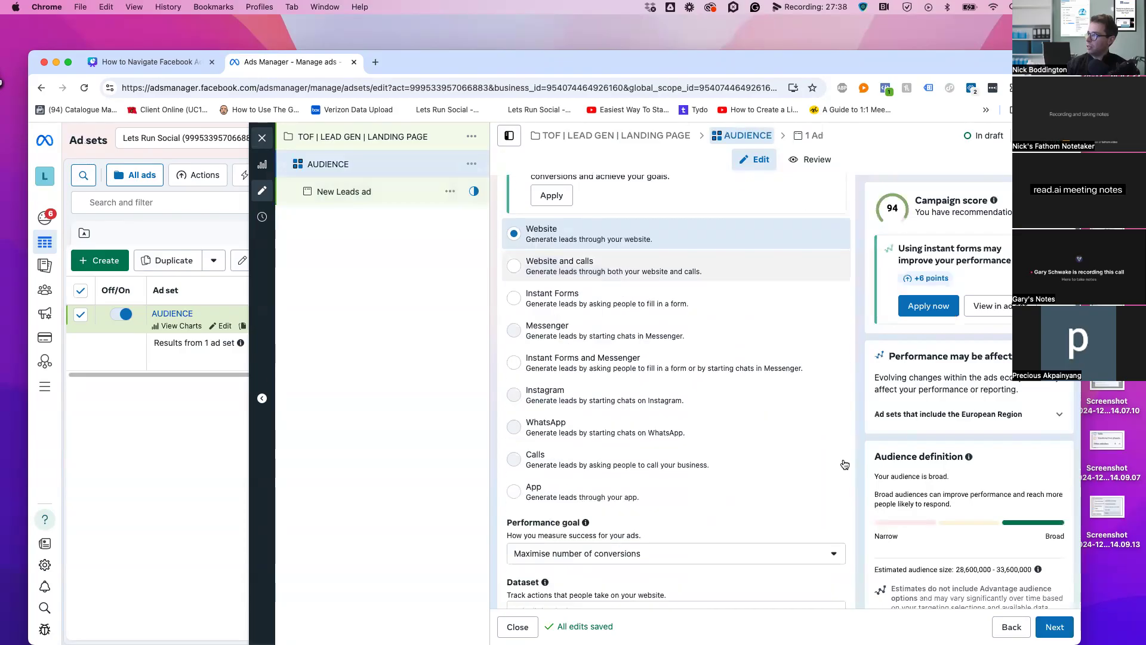
scroll(851, 461, "down", 2)
left_click(835, 414)
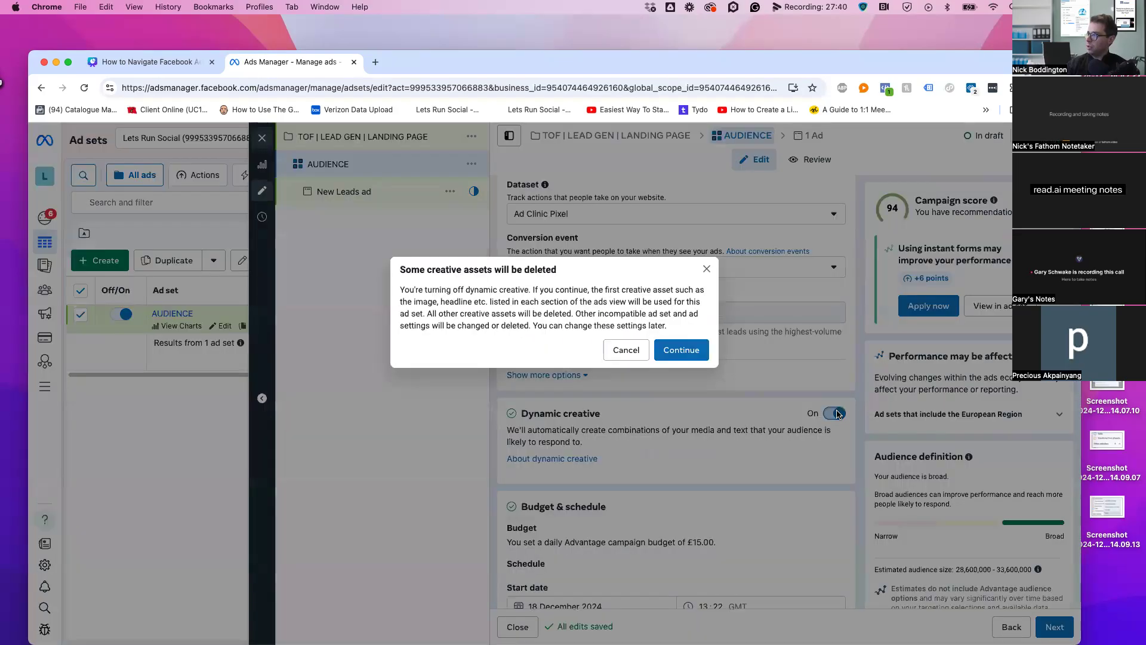
left_click(681, 350)
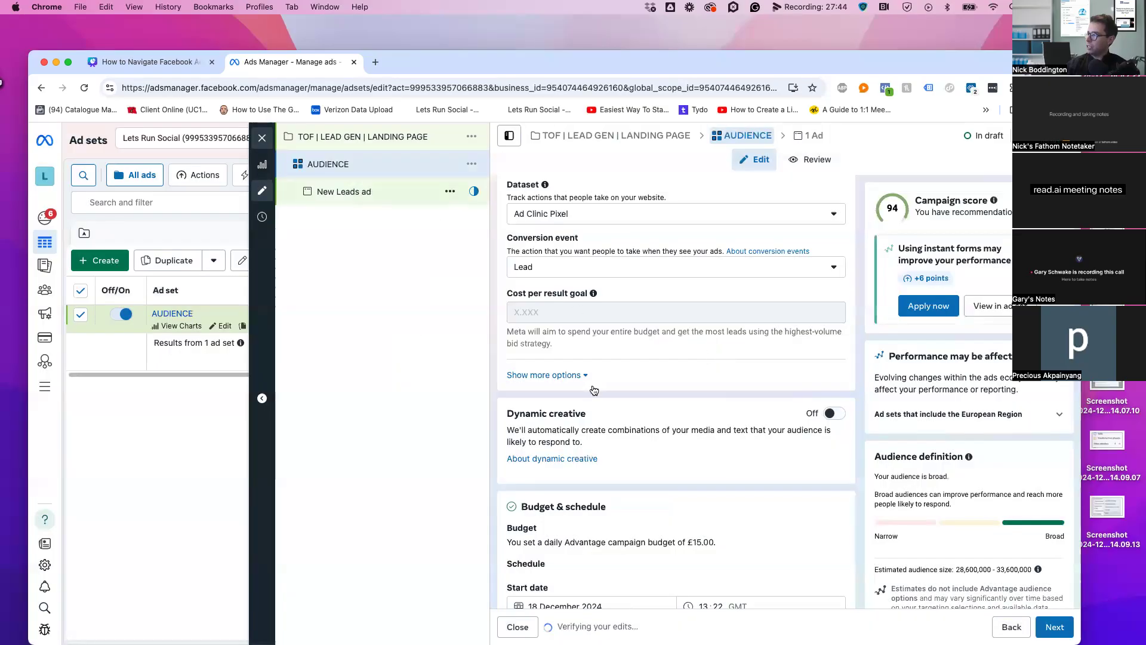
scroll(669, 385, "down", 4)
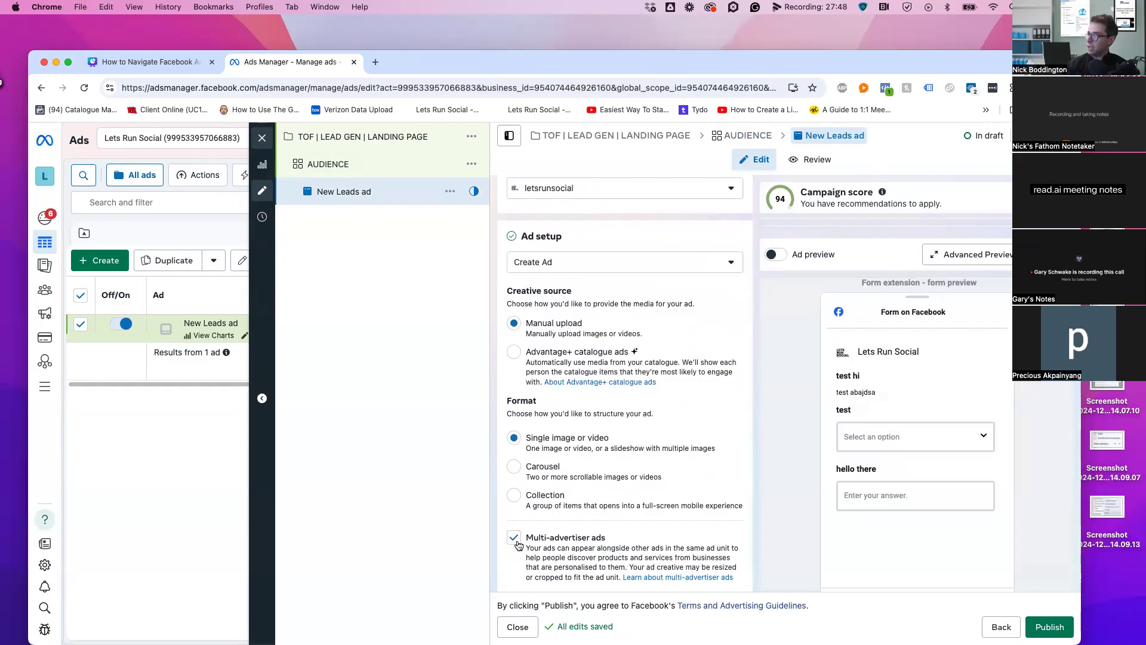
left_click(660, 532)
Re-enable dynamic creative on the AUDIENCE ad set and confirm the change
left_click(345, 168)
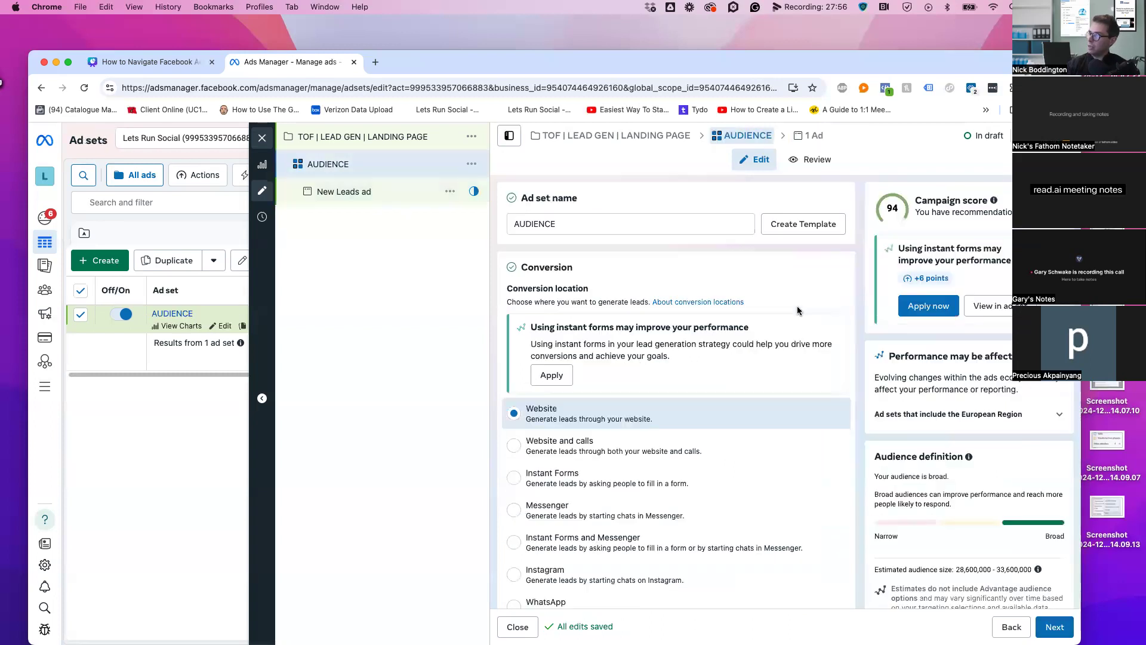
scroll(762, 413, "down", 10)
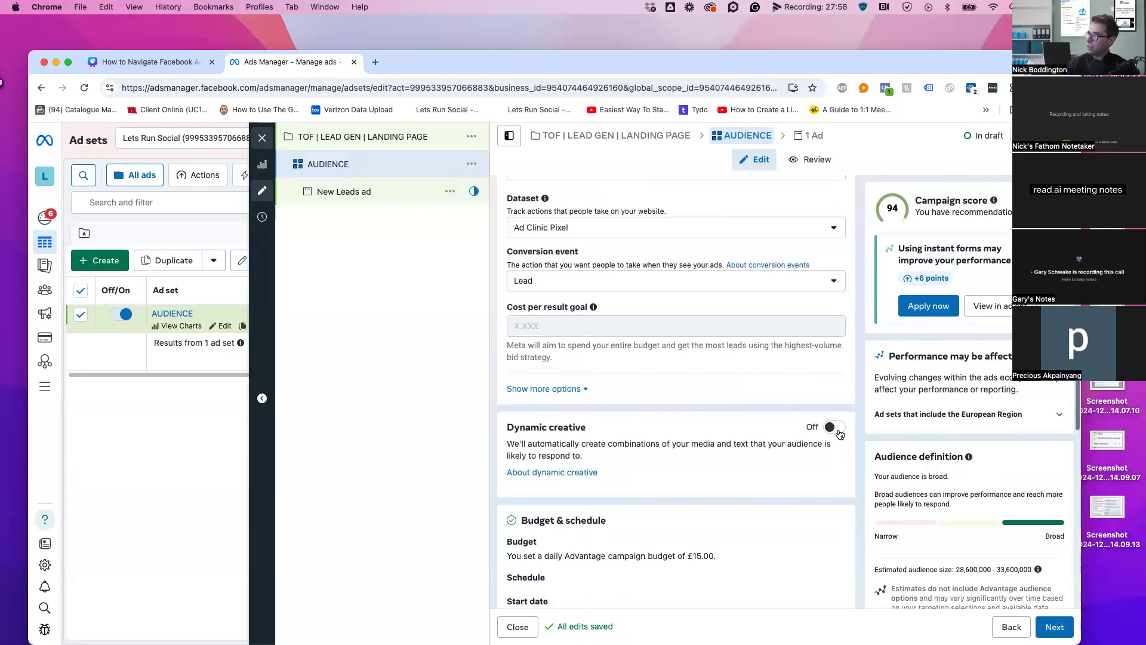
left_click(833, 428)
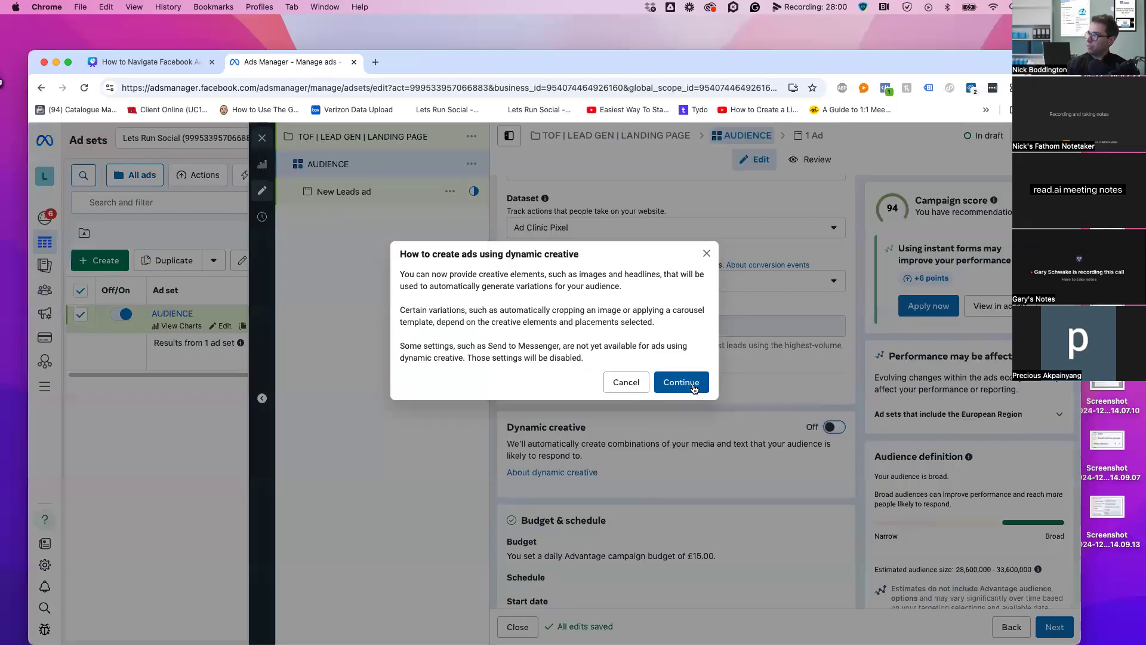
left_click(692, 383)
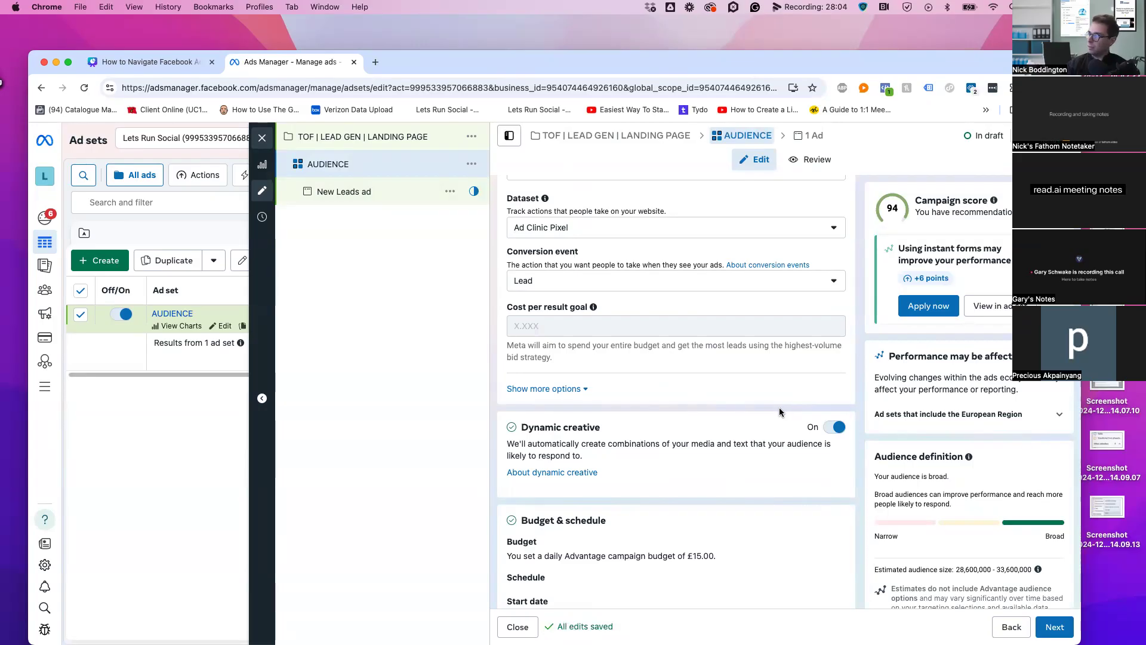
scroll(781, 411, "down", 3)
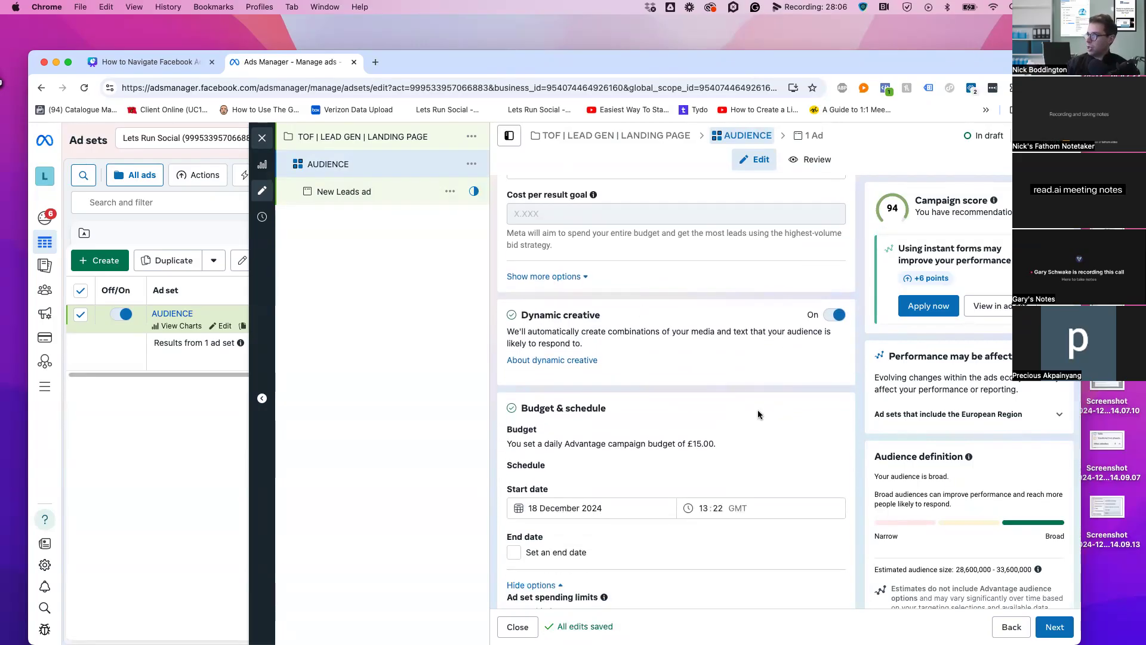
scroll(758, 410, "down", 2)
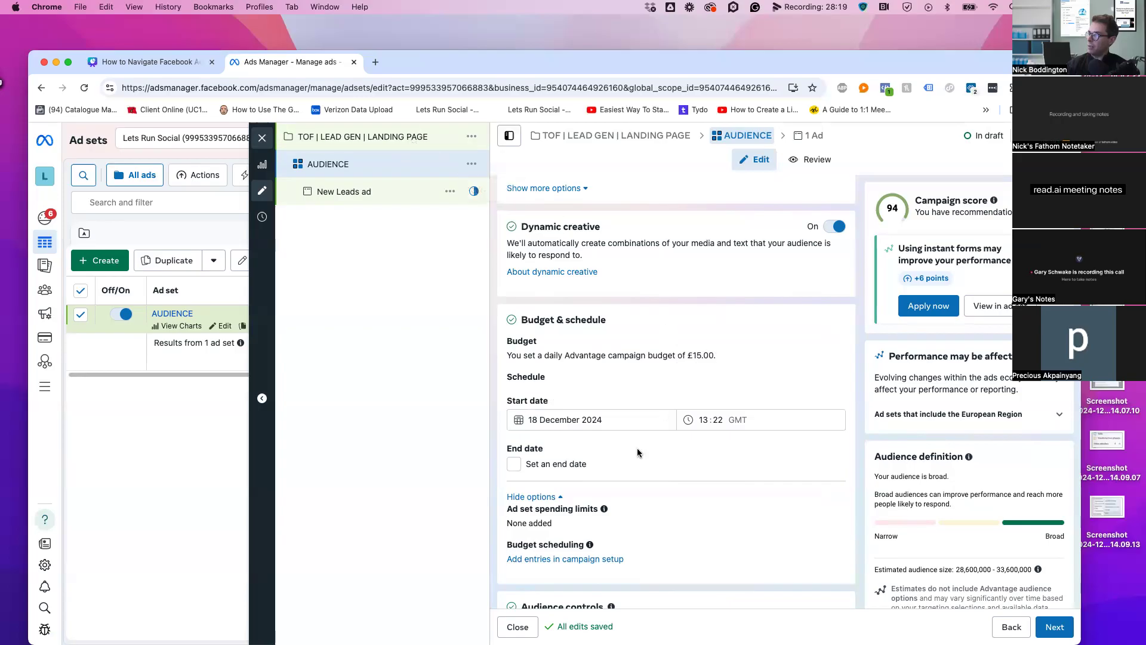
scroll(636, 447, "down", 2)
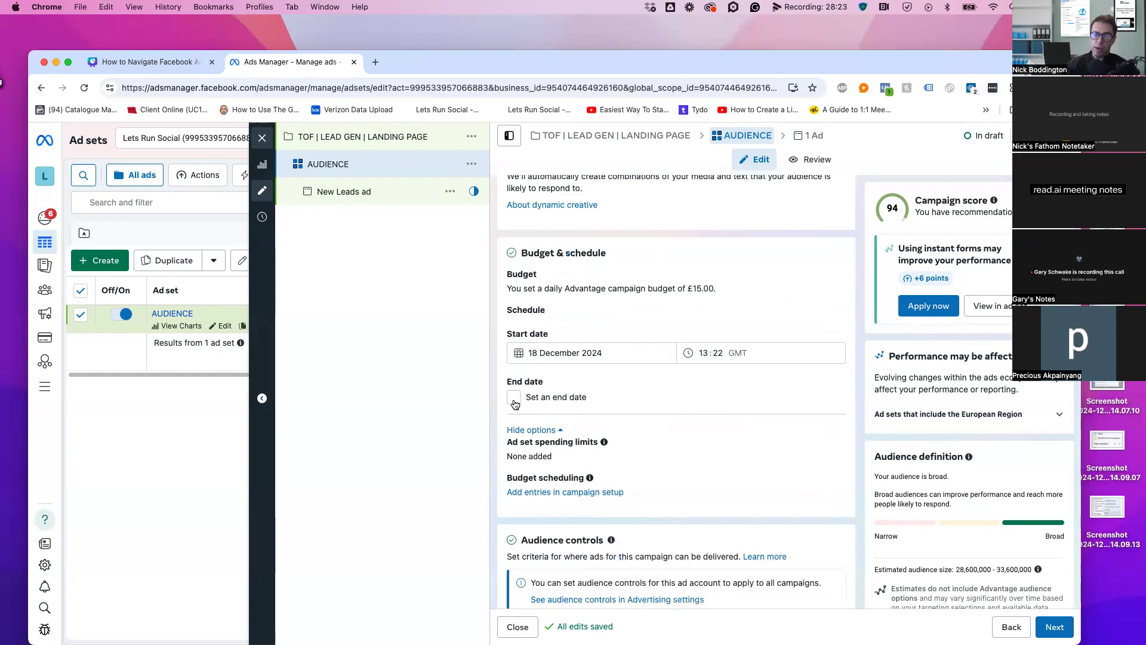
left_click(514, 397)
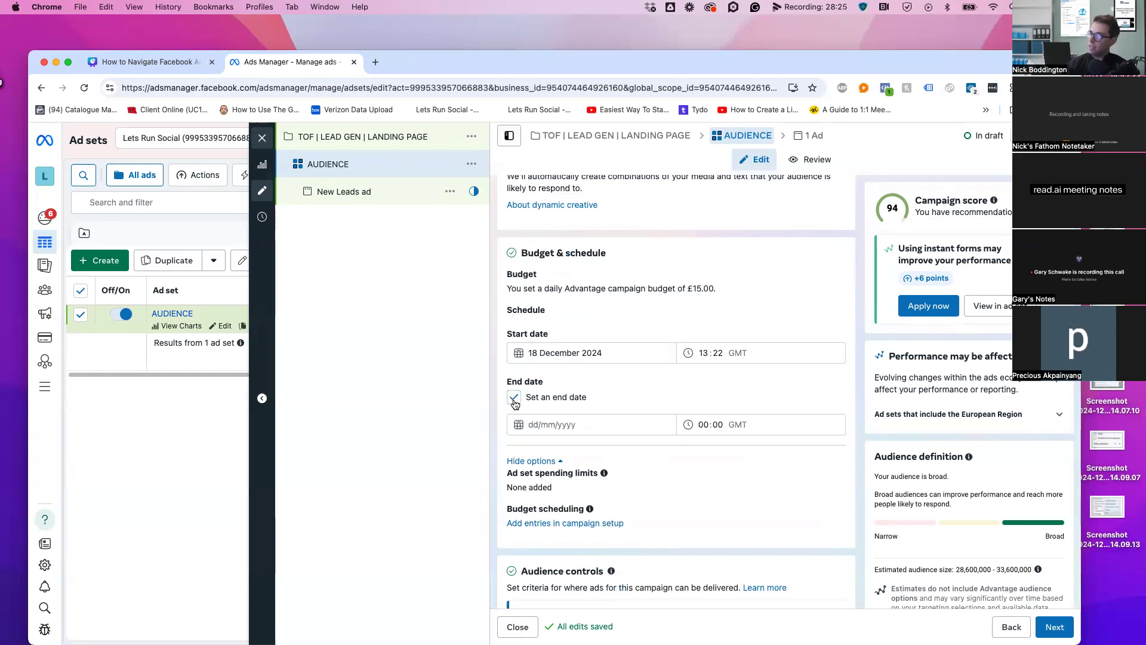
left_click(515, 398)
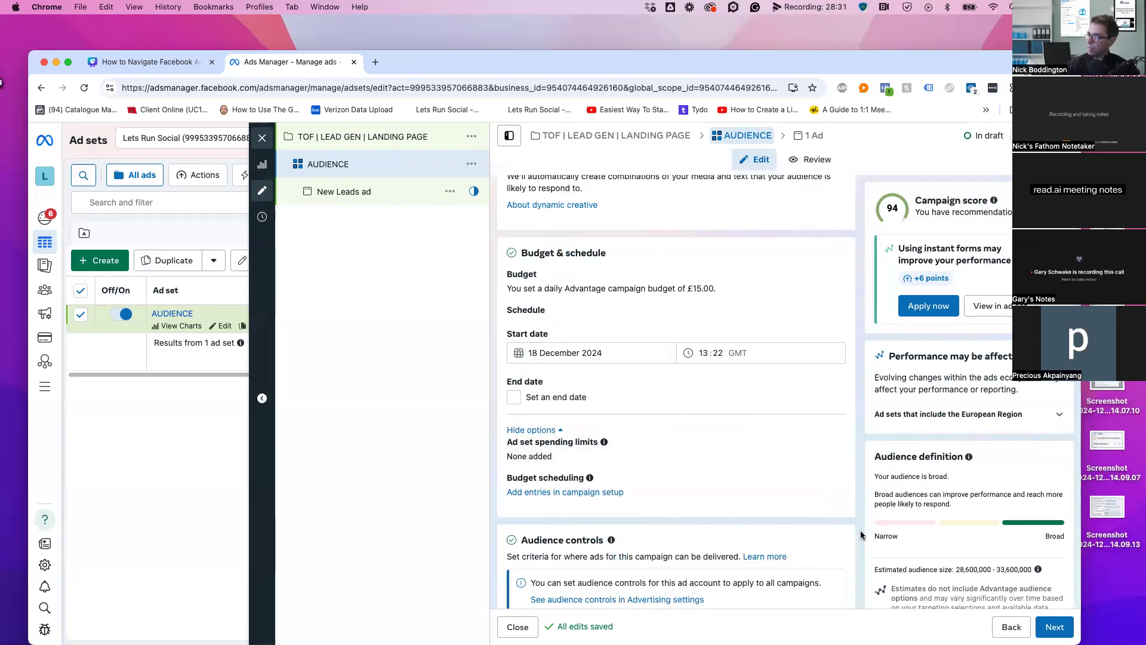
scroll(749, 508, "down", 5)
scroll(848, 565, "down", 2)
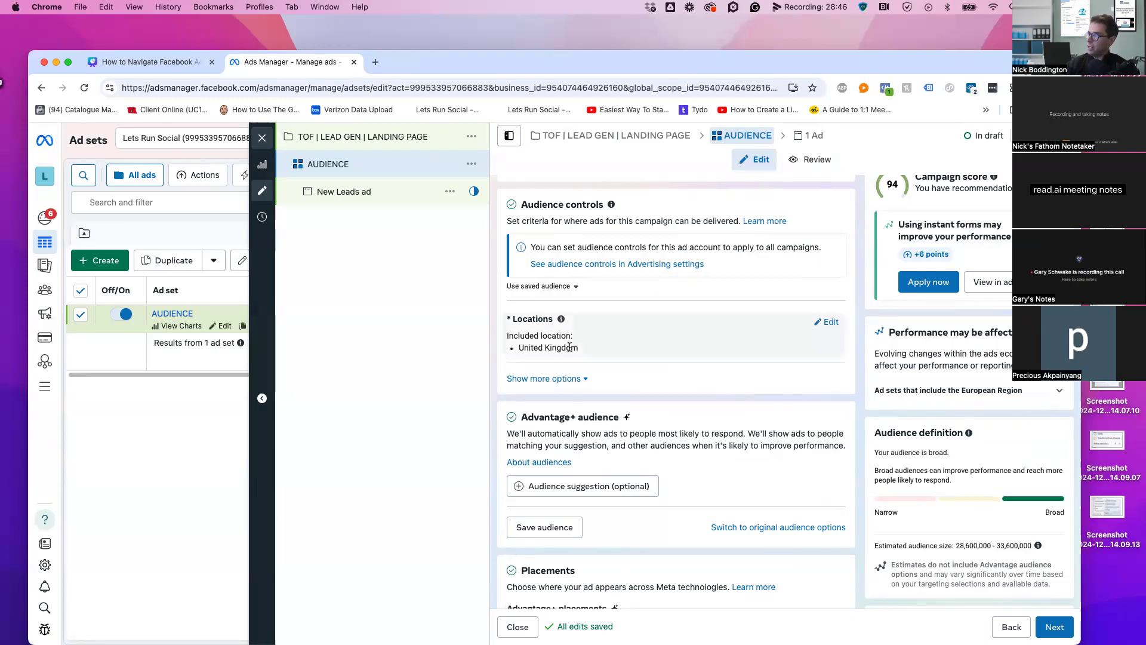
Replace United Kingdom with London, England as the ad set's target location
left_click(831, 323)
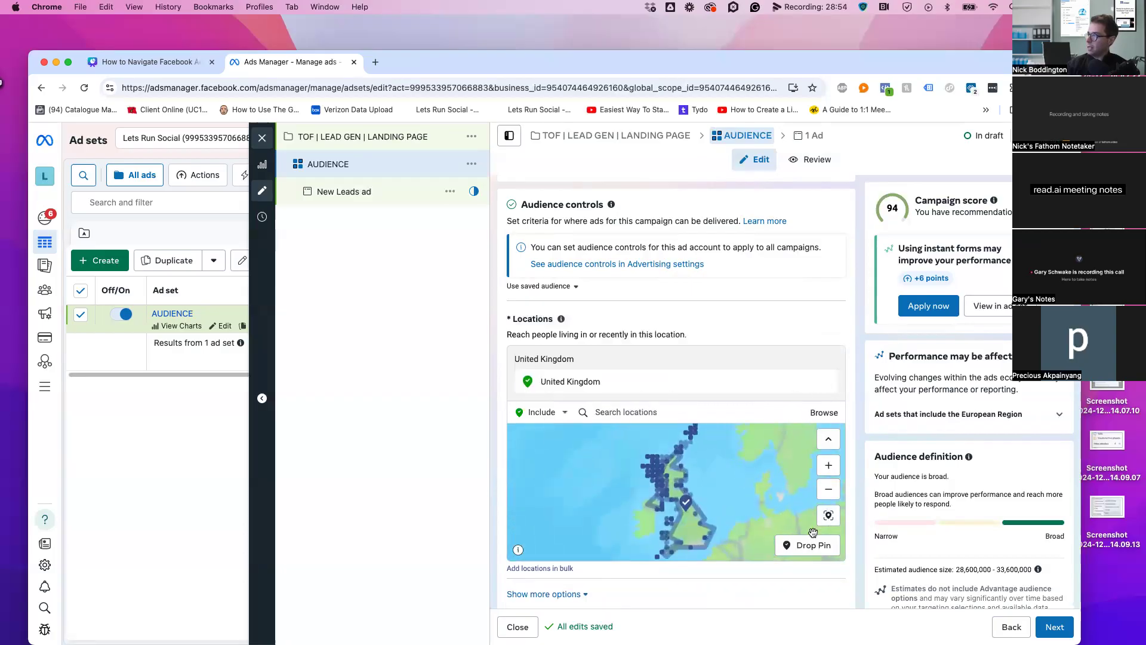
left_click(630, 411)
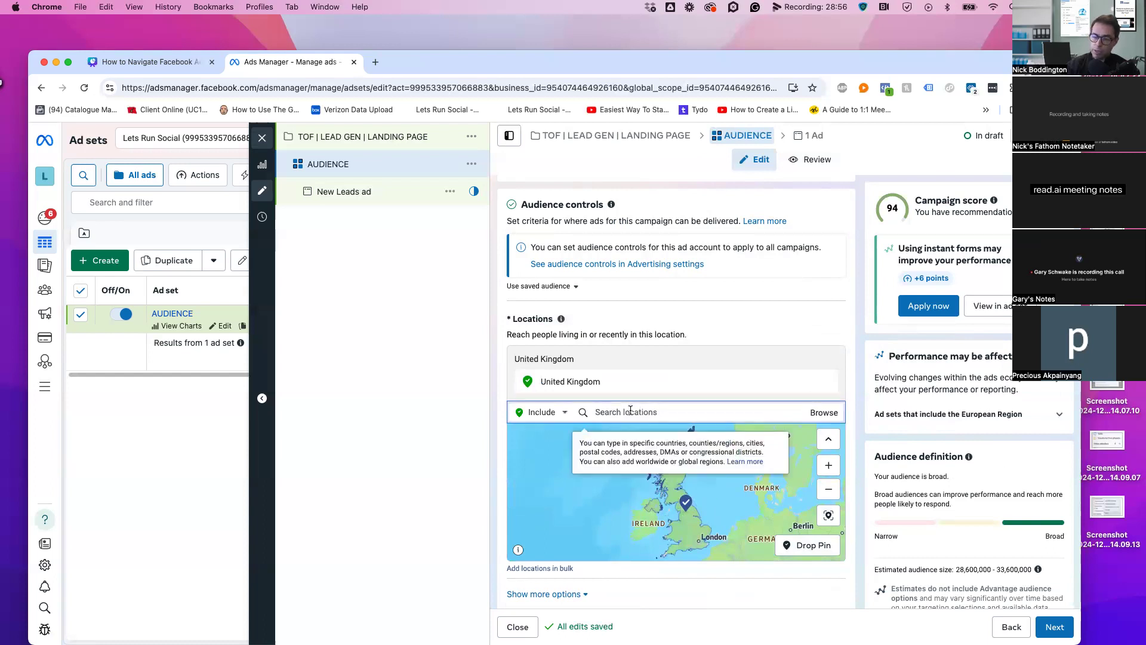
type("LONDON")
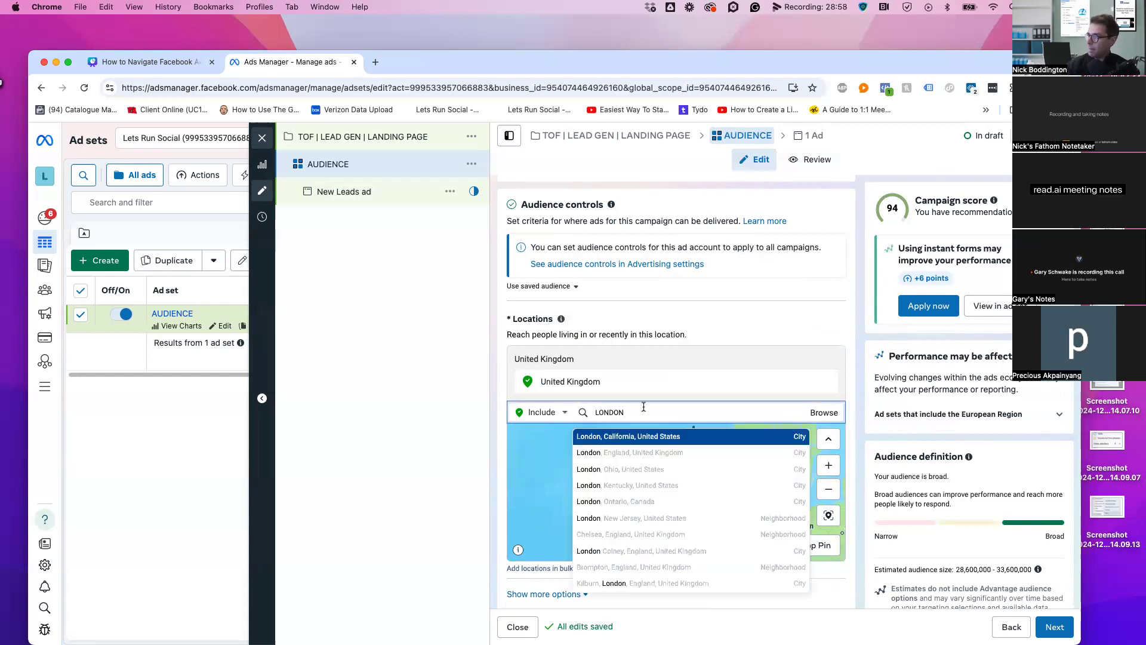
key("Down")
key("Return")
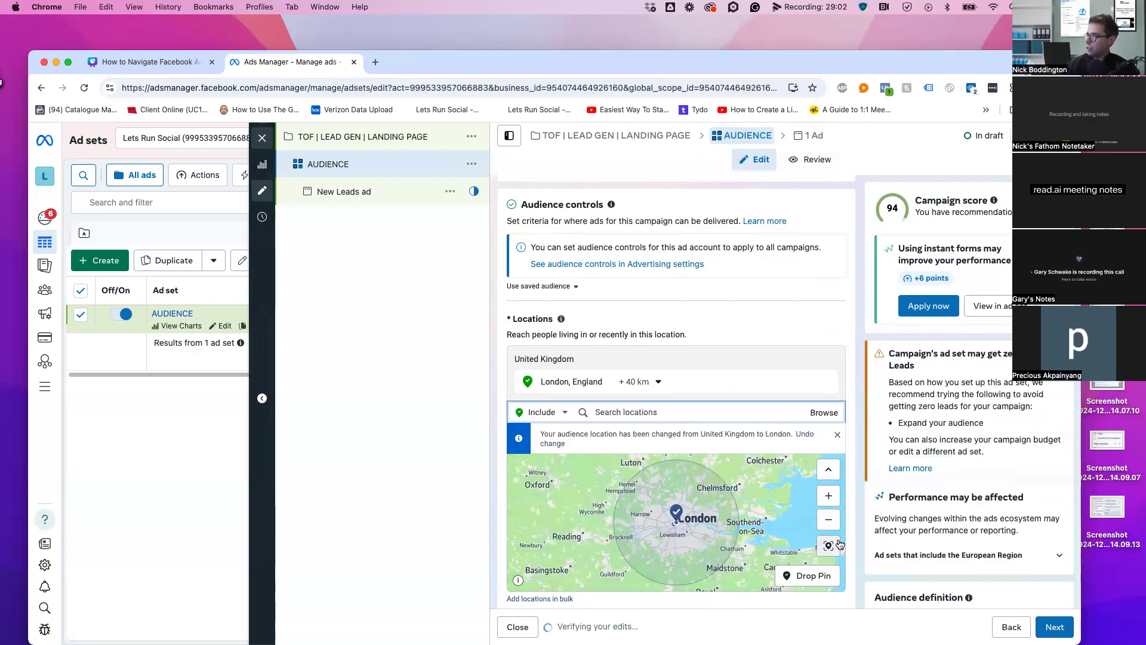
Zoom the map in and out to check the London +40 km radius
left_click(829, 496)
left_click(829, 519)
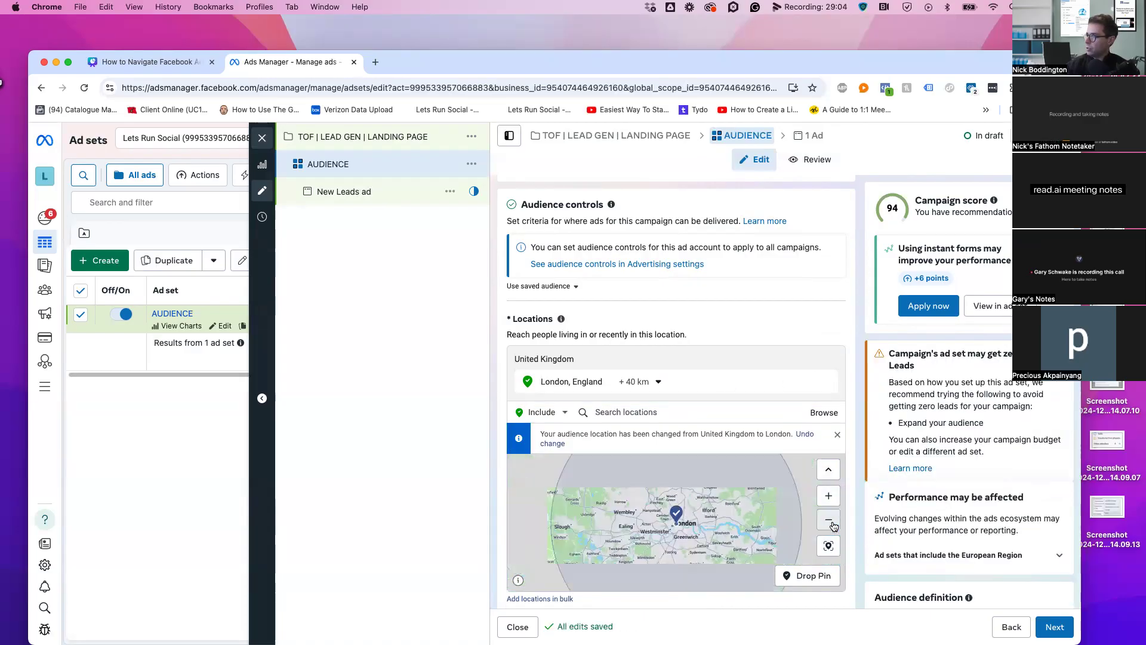
left_click(829, 520)
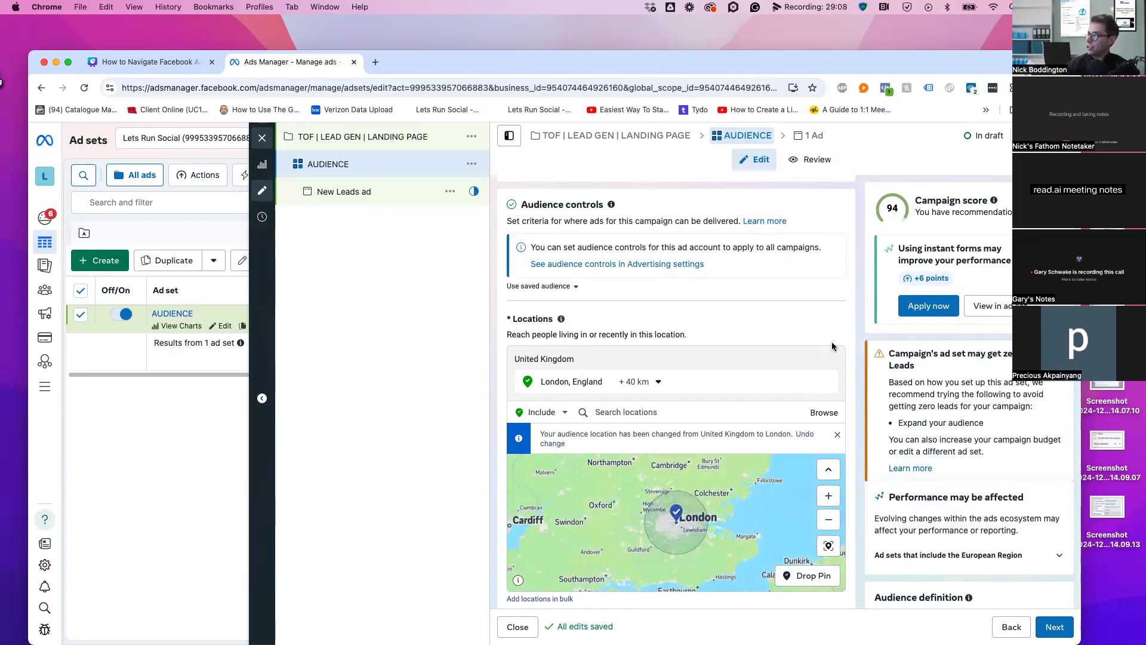
scroll(858, 377, "down", 3)
scroll(858, 378, "down", 2)
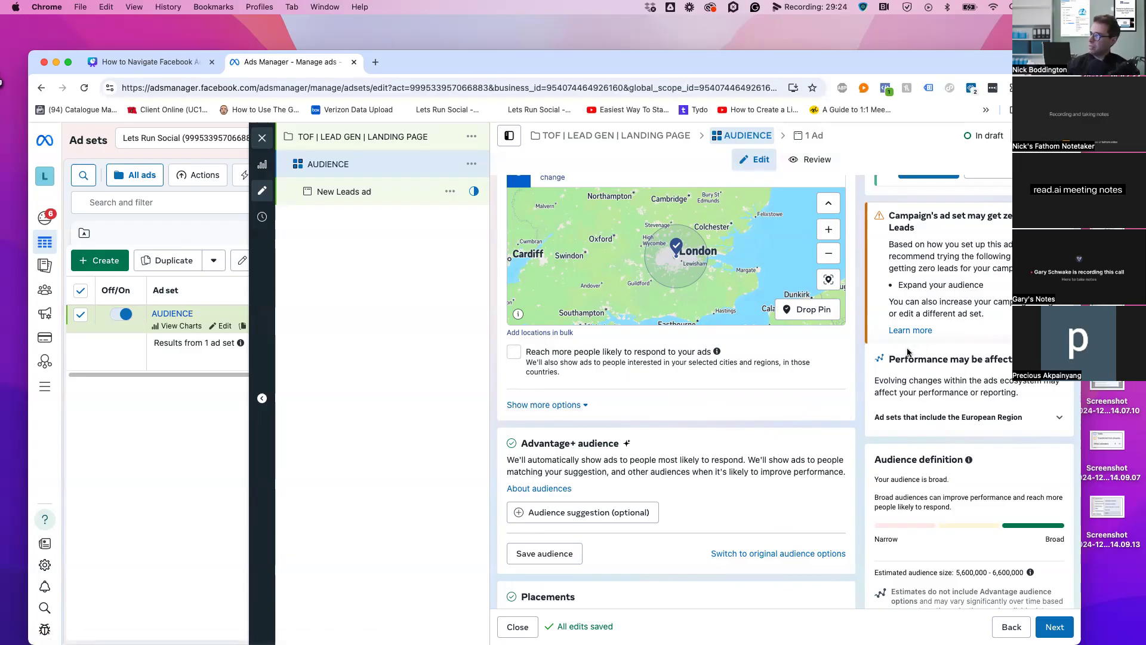
scroll(593, 339, "up", 2)
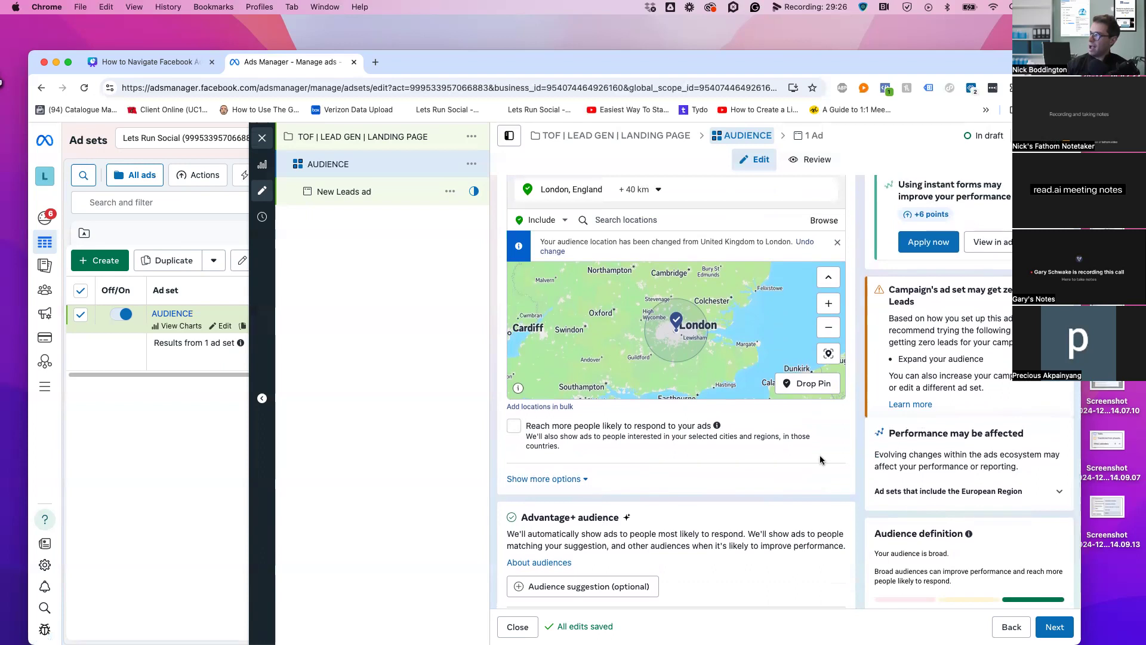
scroll(827, 463, "down", 3)
scroll(834, 460, "down", 2)
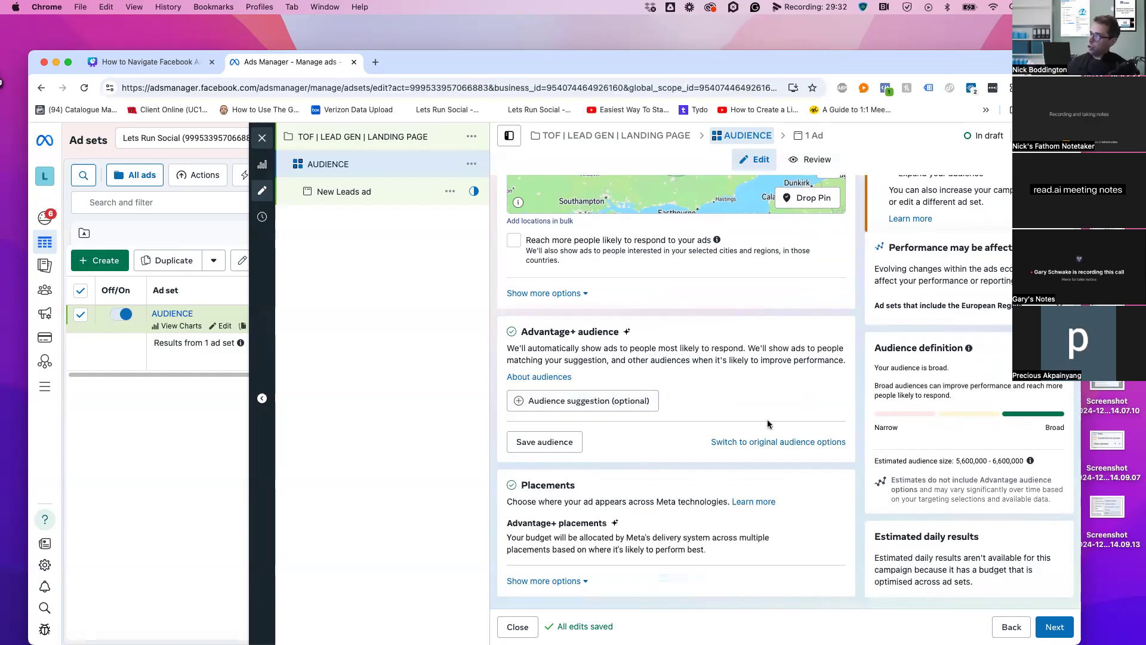
Expand the Audience suggestion fields and open the Custom Audiences list of saved audiences
left_click(597, 401)
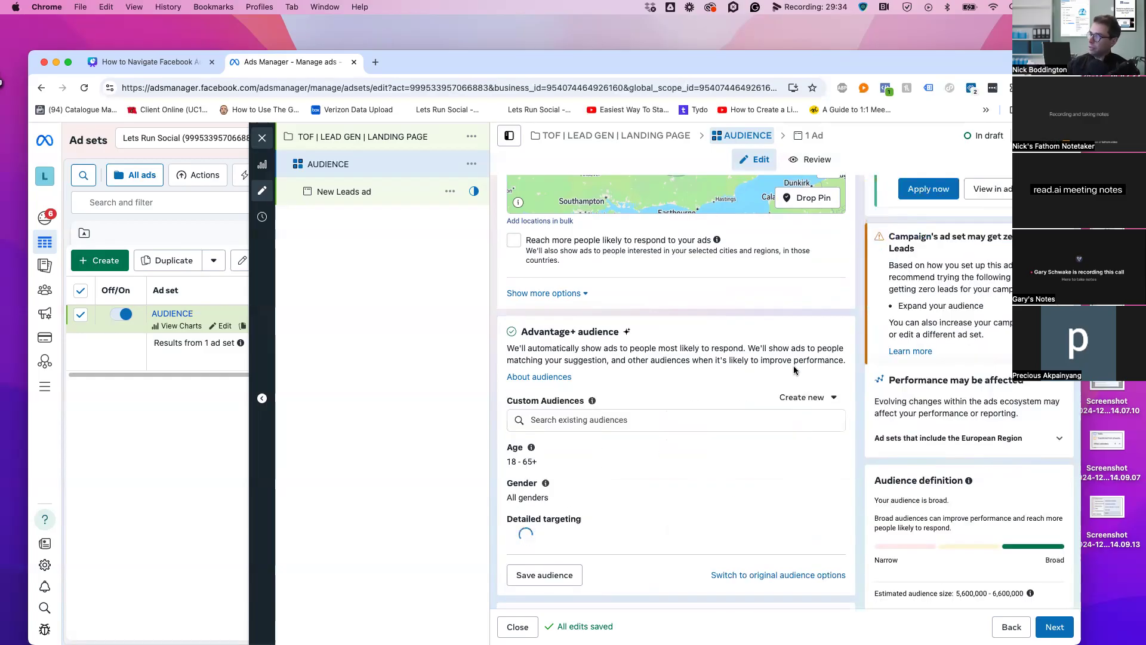
scroll(668, 462, "down", 2)
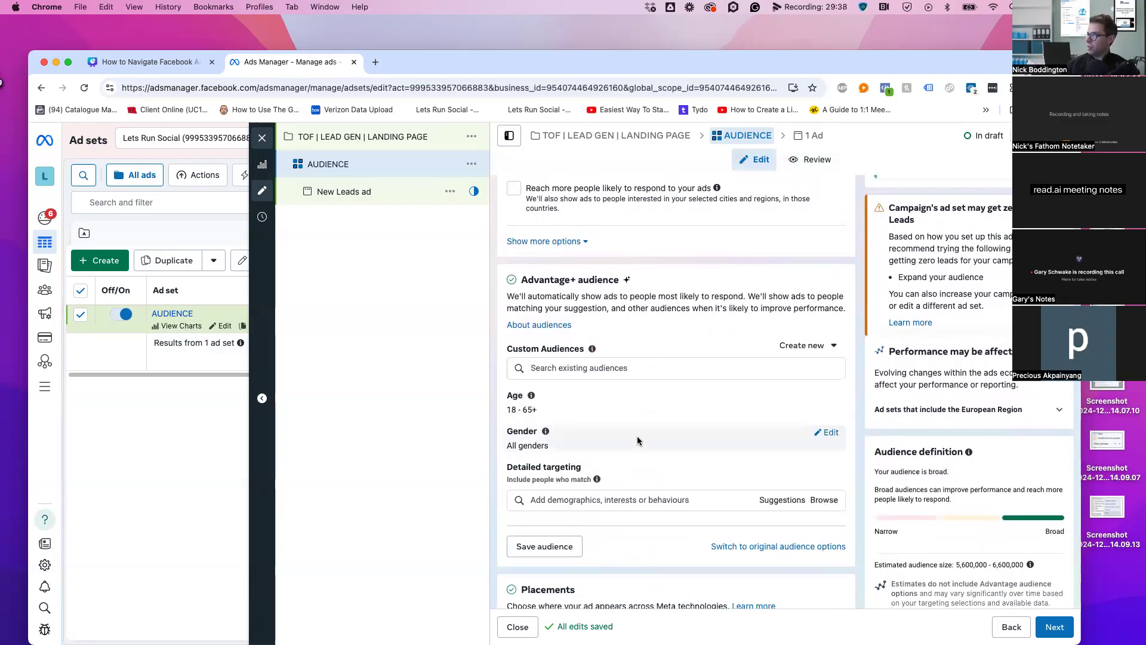
scroll(657, 435, "down", 3)
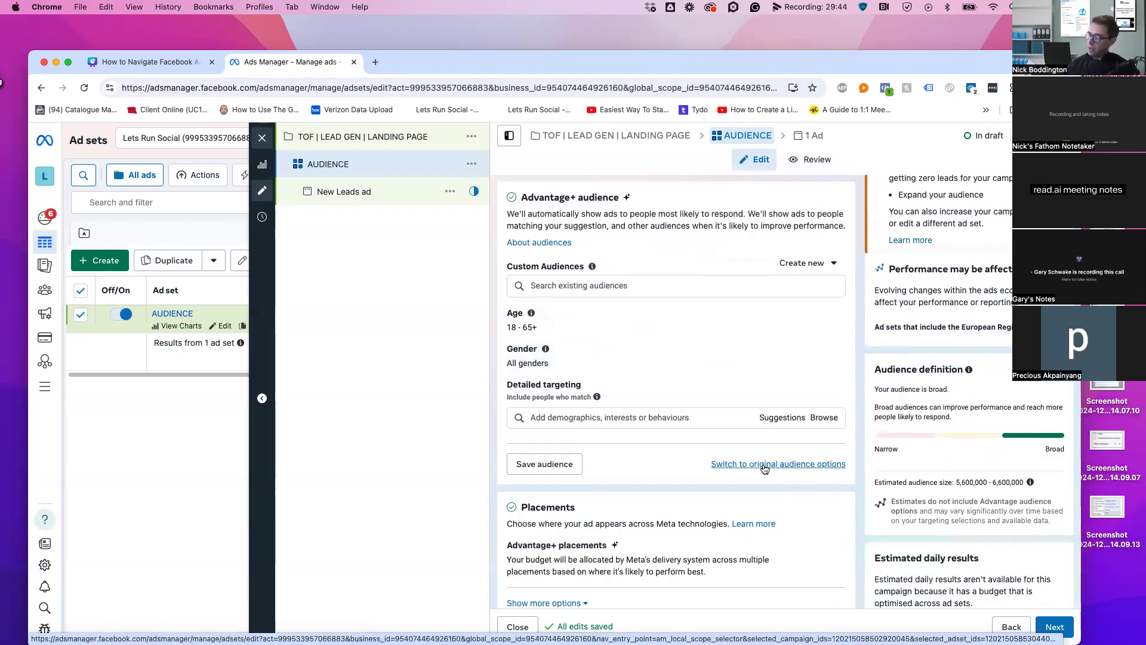
scroll(858, 402, "up", 2)
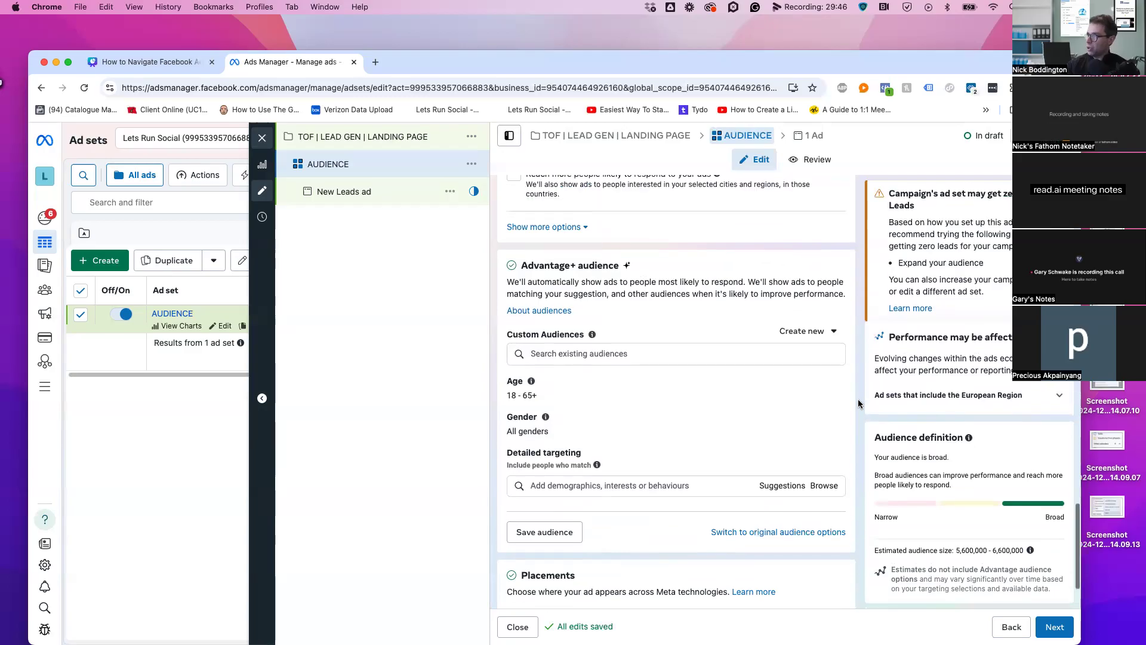
scroll(858, 401, "up", 3)
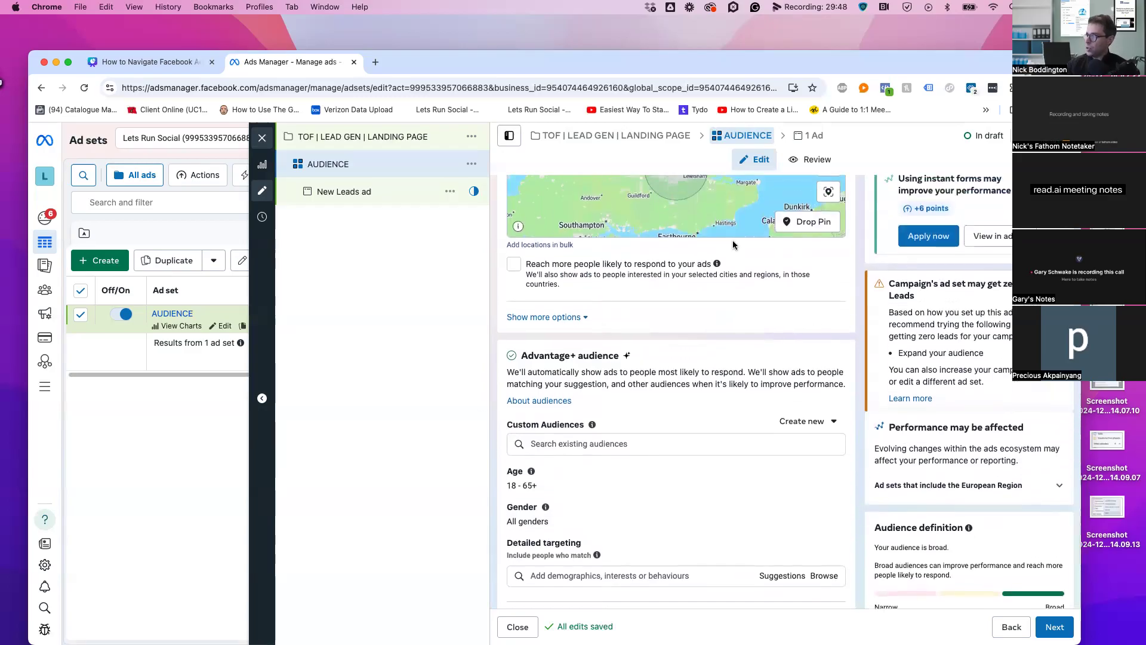
scroll(852, 385, "down", 2)
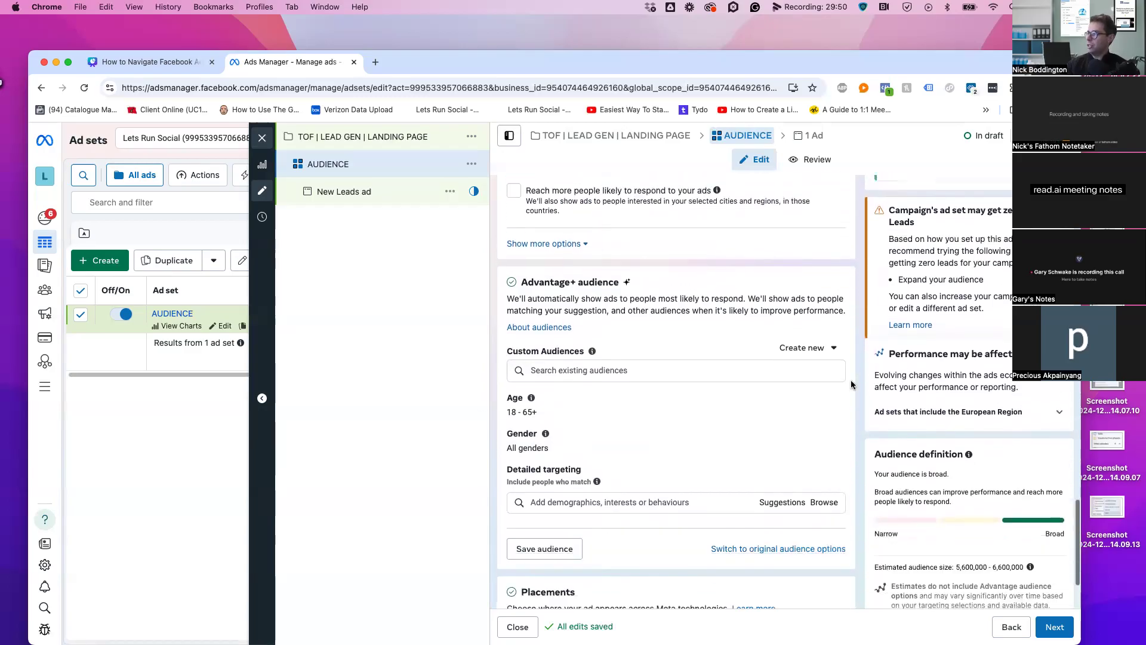
left_click(543, 370)
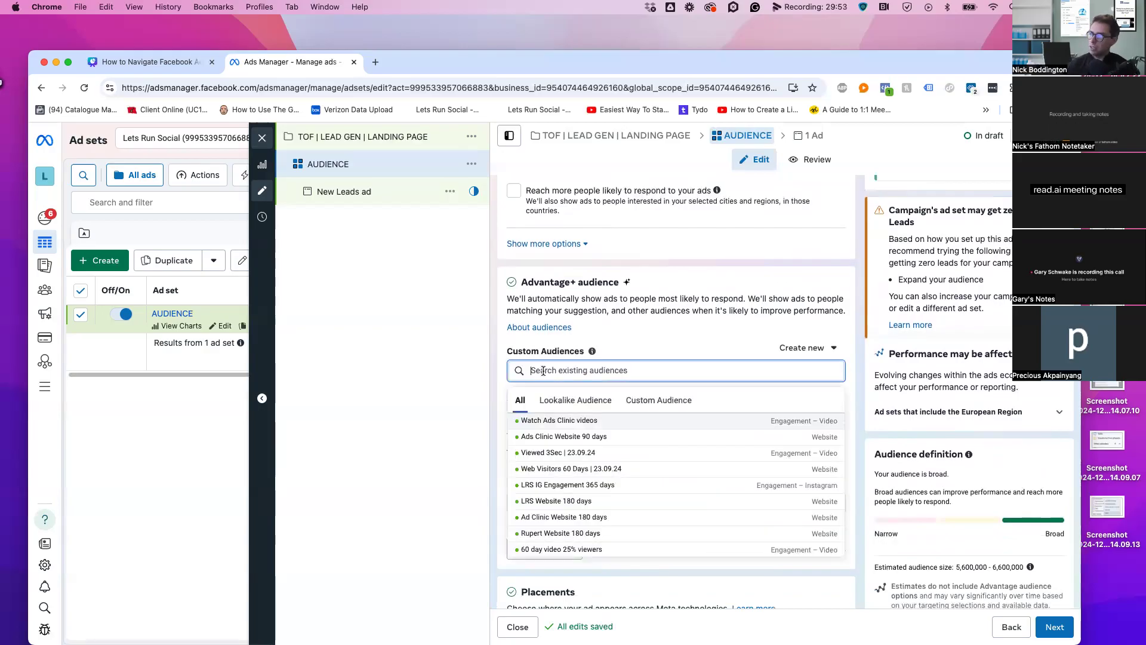
Browse the Lookalike and Custom audience lists without adding any, then edit the 18–65+ age range
left_click(563, 400)
left_click(666, 401)
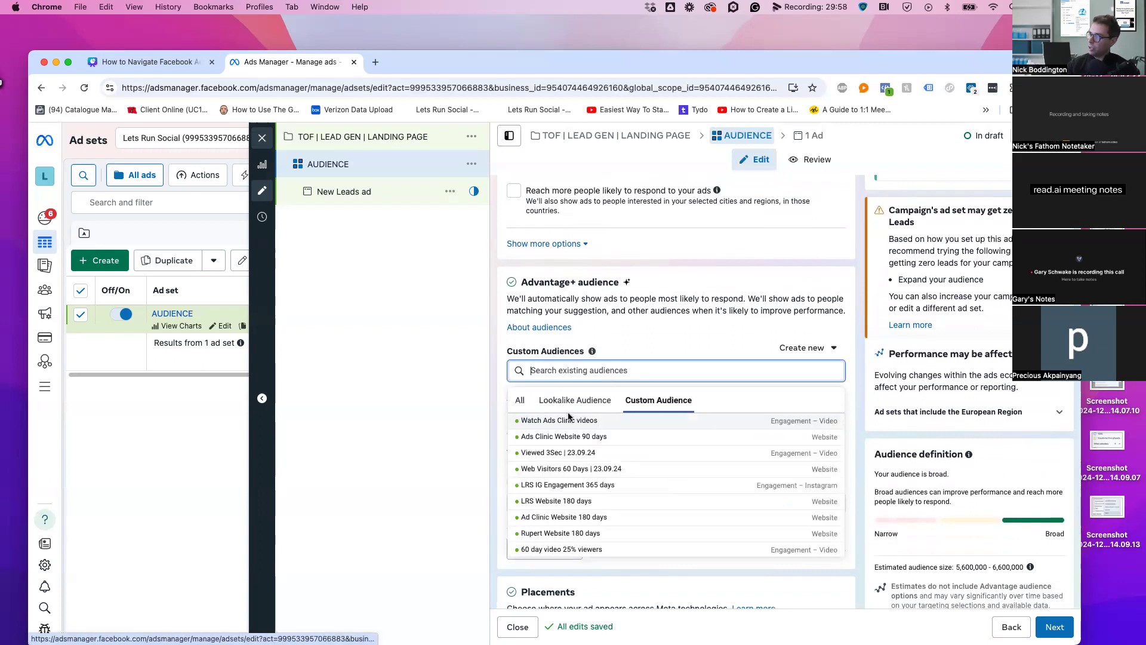
mouse_move(564, 441)
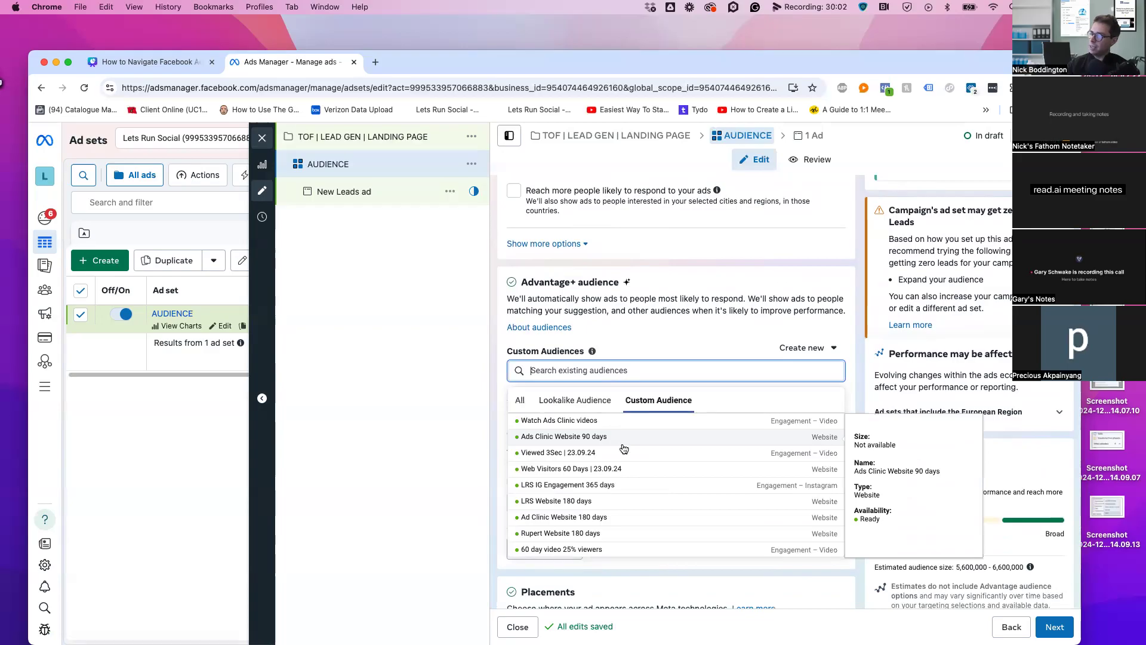
mouse_move(623, 452)
mouse_move(645, 468)
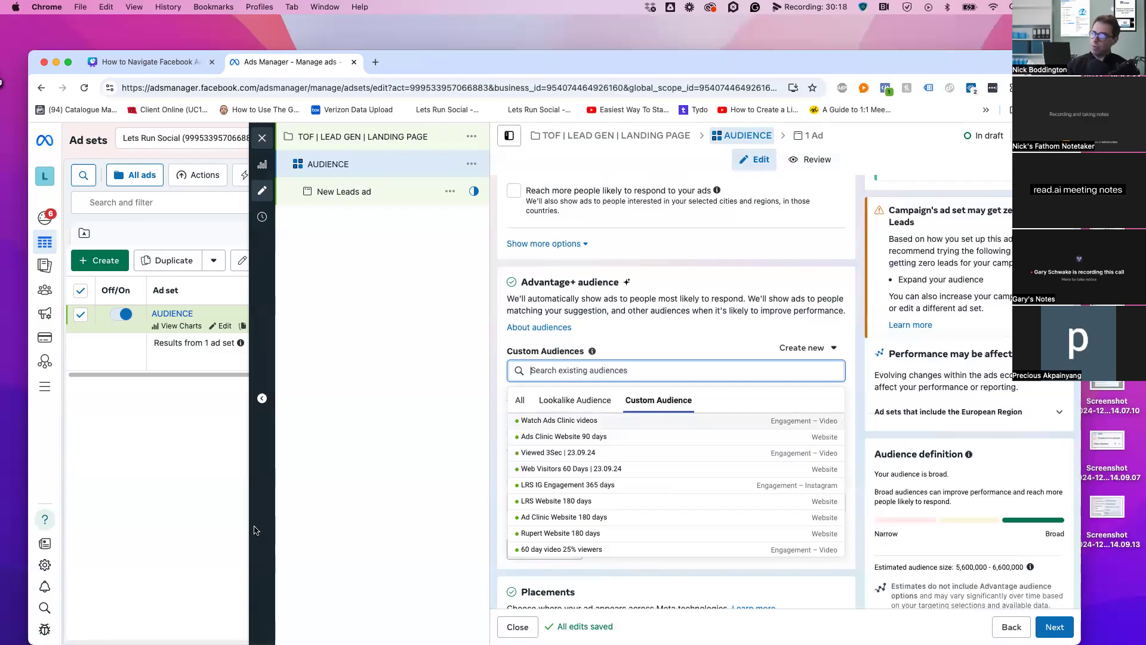
mouse_move(45, 290)
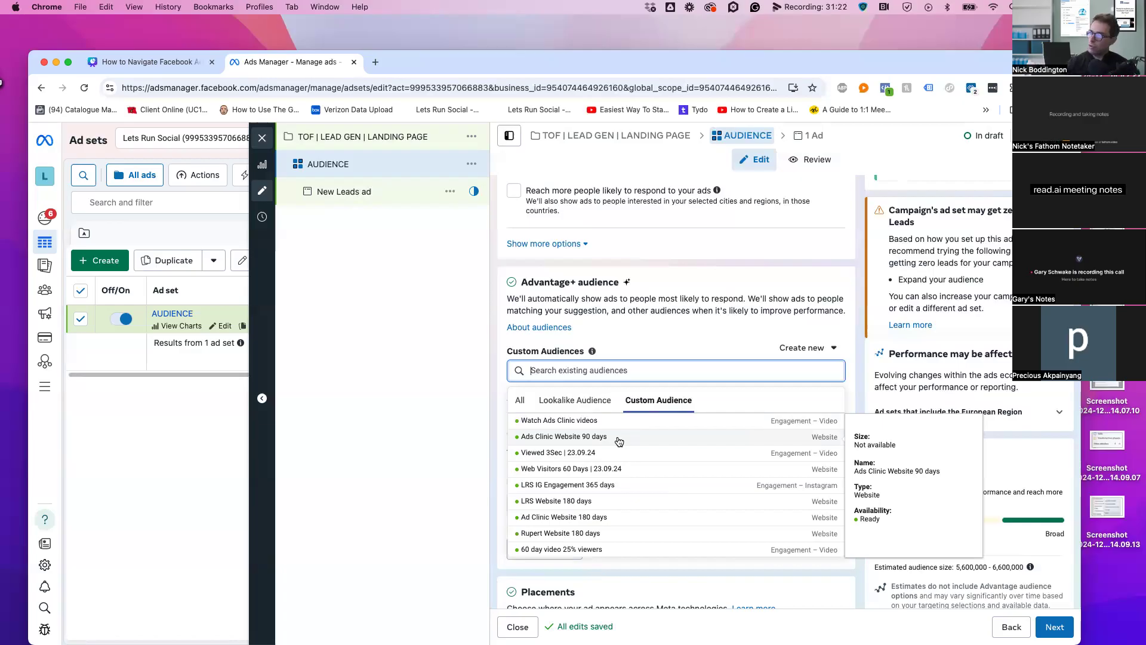
left_click(636, 325)
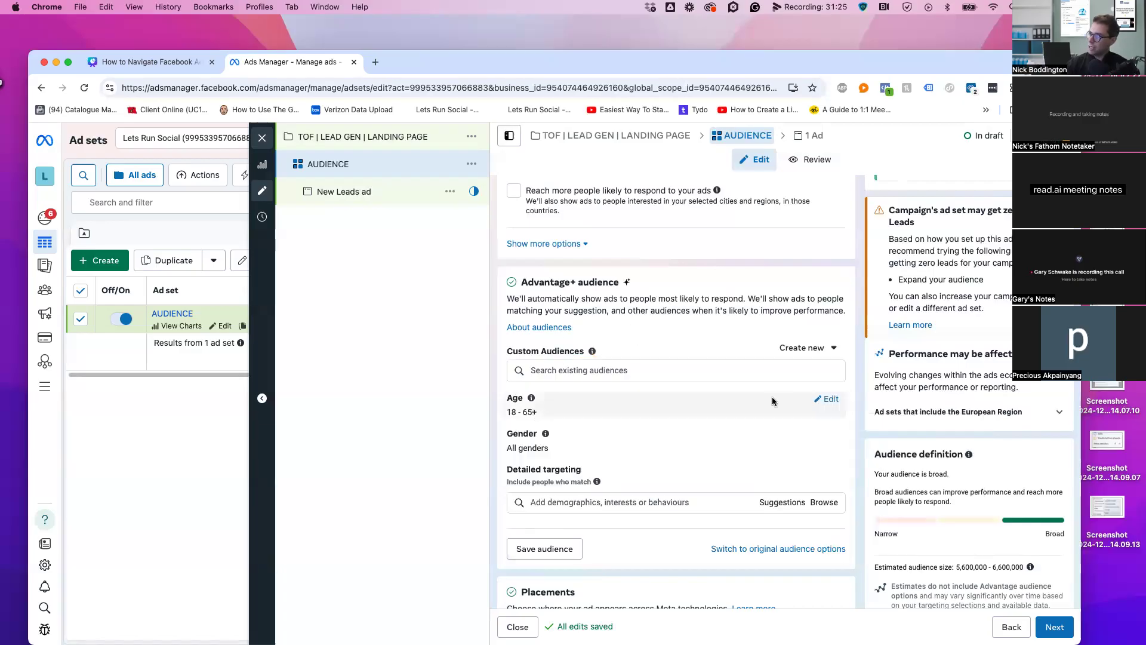
left_click(827, 399)
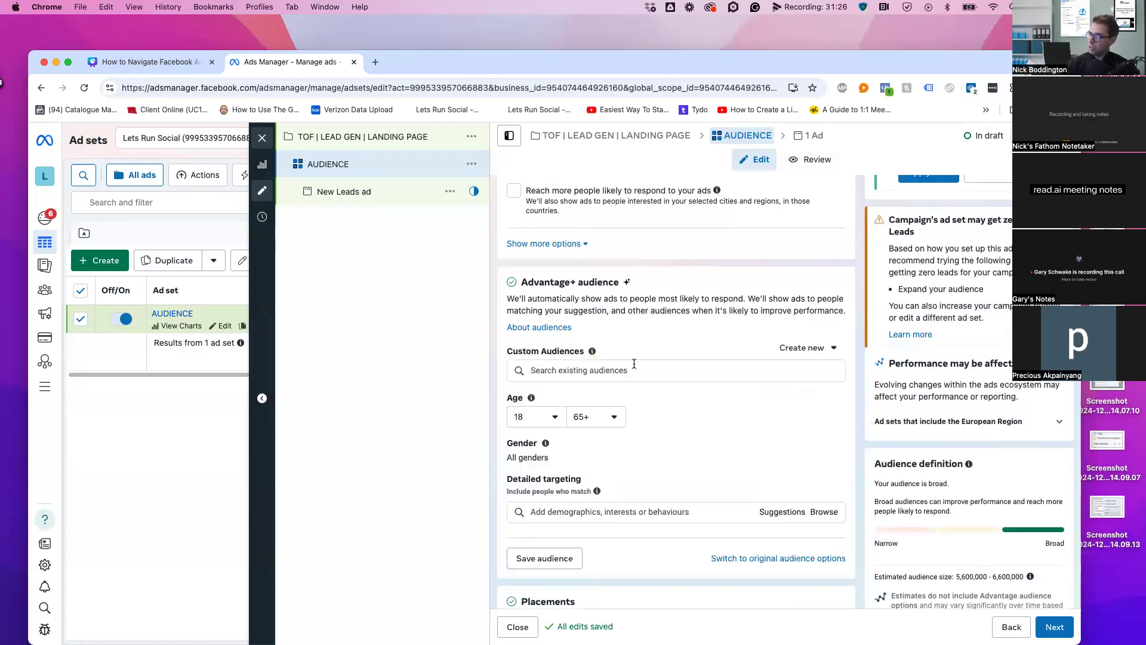
Leave gender on All and browse the Demographics and Interests detailed targeting categories
left_click(806, 447)
left_click(607, 411)
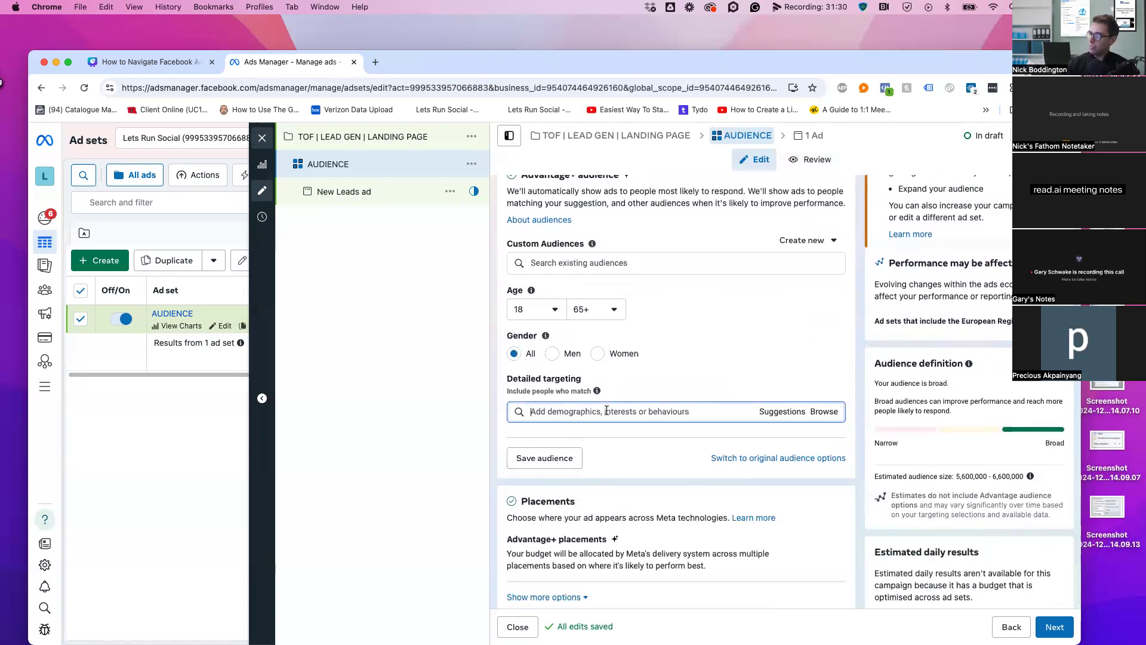
left_click(824, 413)
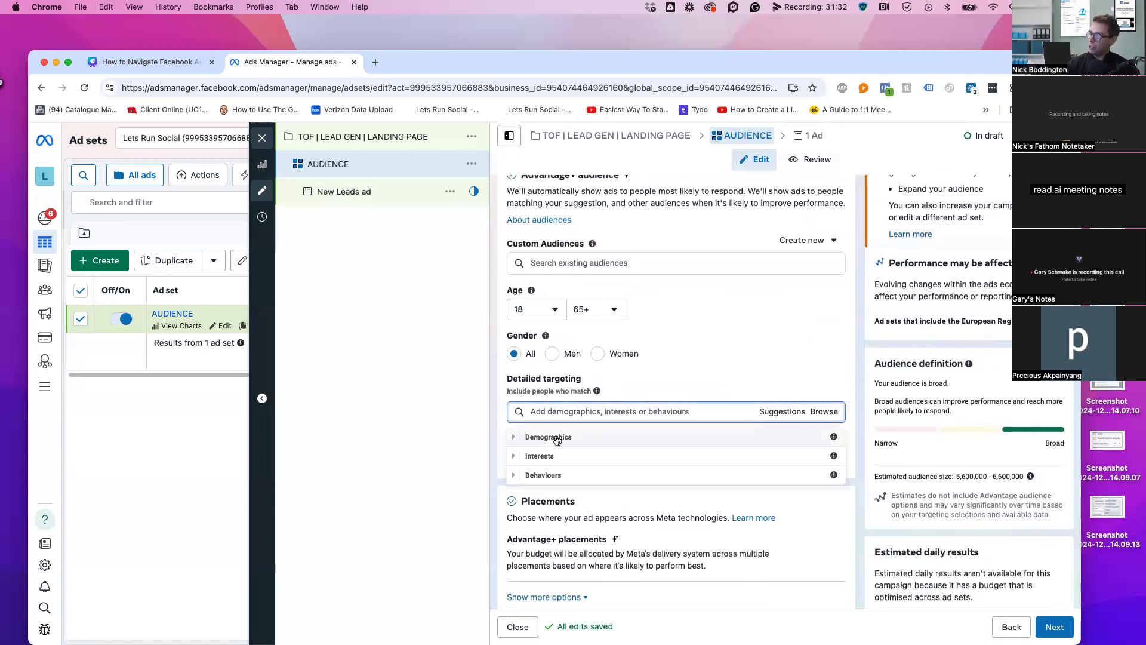
left_click(513, 439)
scroll(514, 567, "down", 2)
left_click(515, 559)
left_click(694, 411)
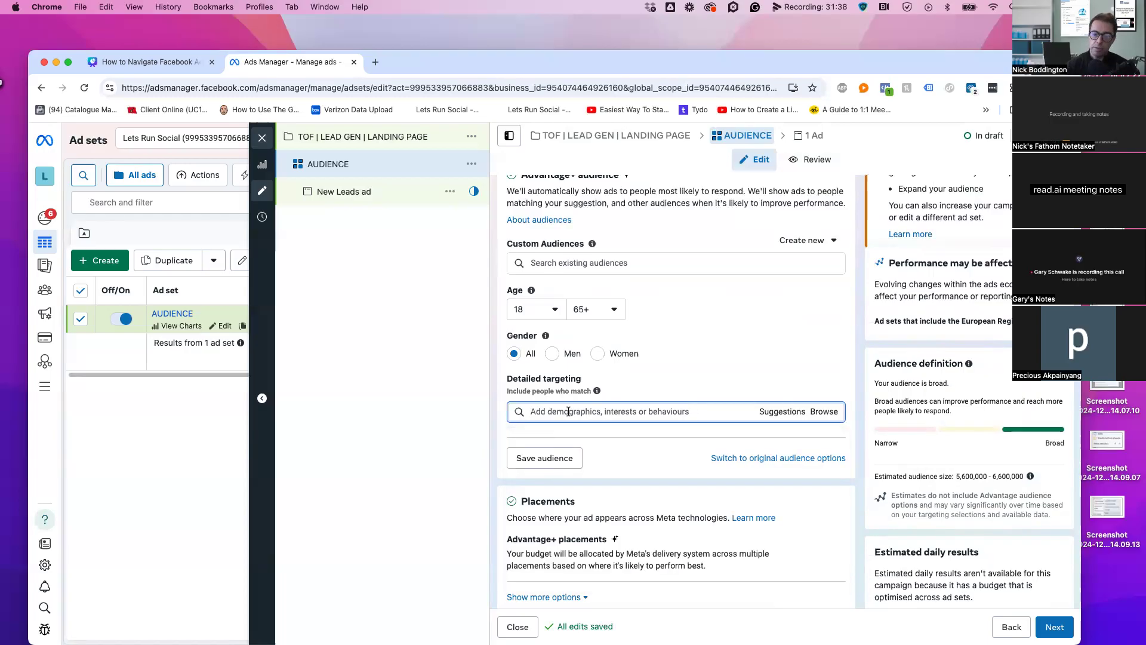
Search detailed targeting for 'MARKETING' and review the matching interests
type("MARKETING")
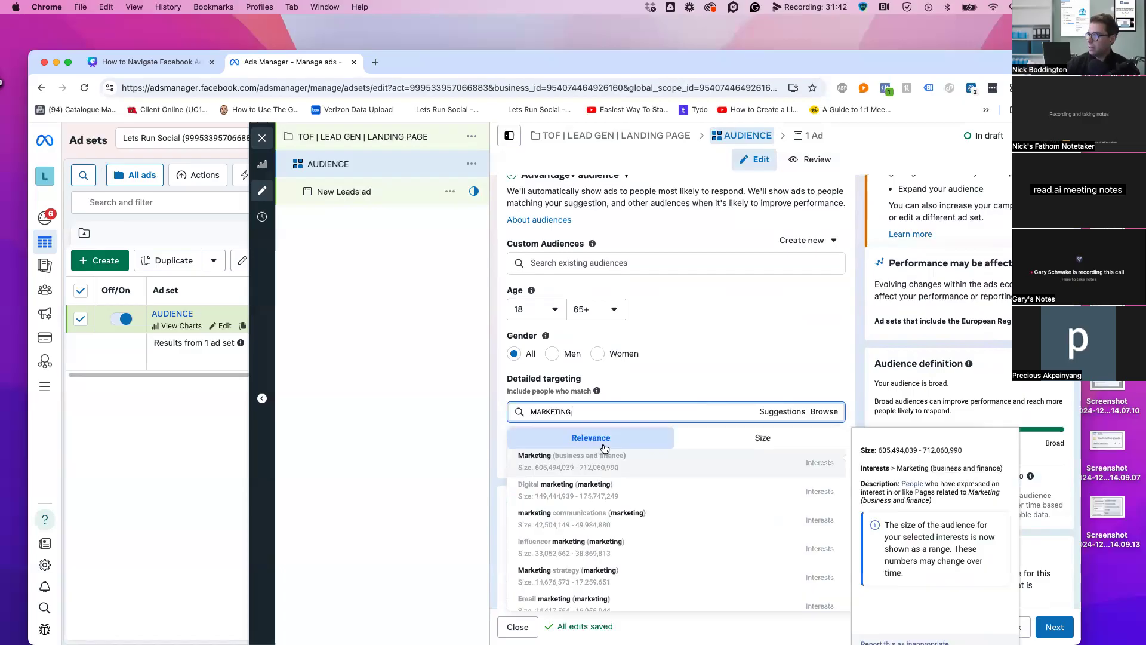
scroll(571, 530, "down", 1)
scroll(571, 528, "up", 1)
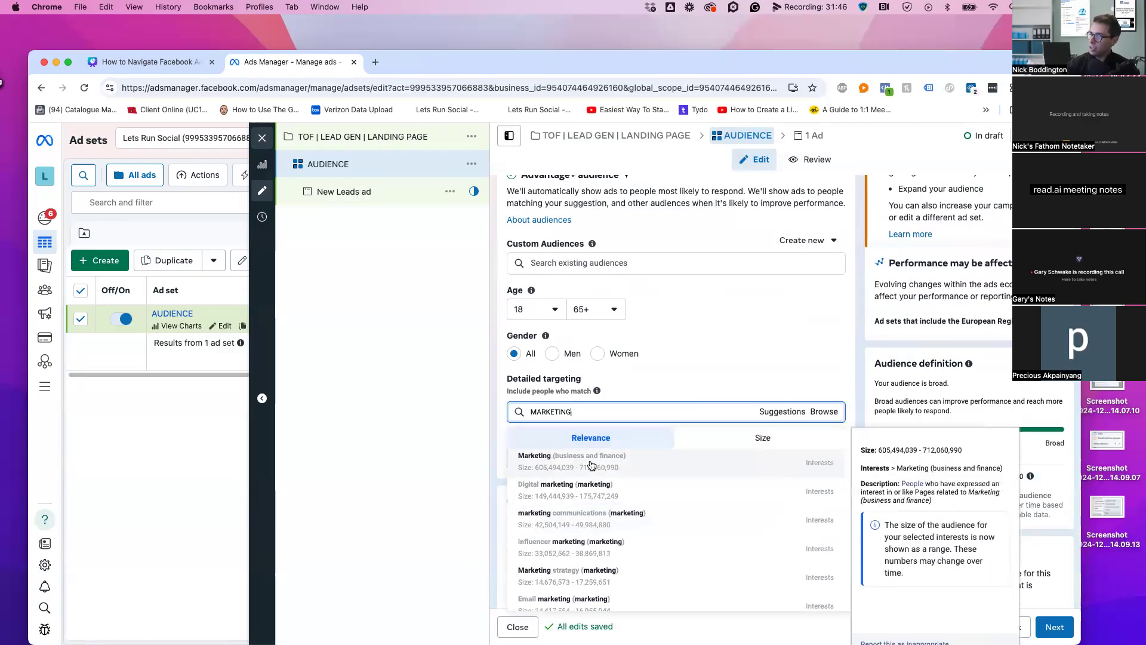
scroll(558, 537, "down", 10)
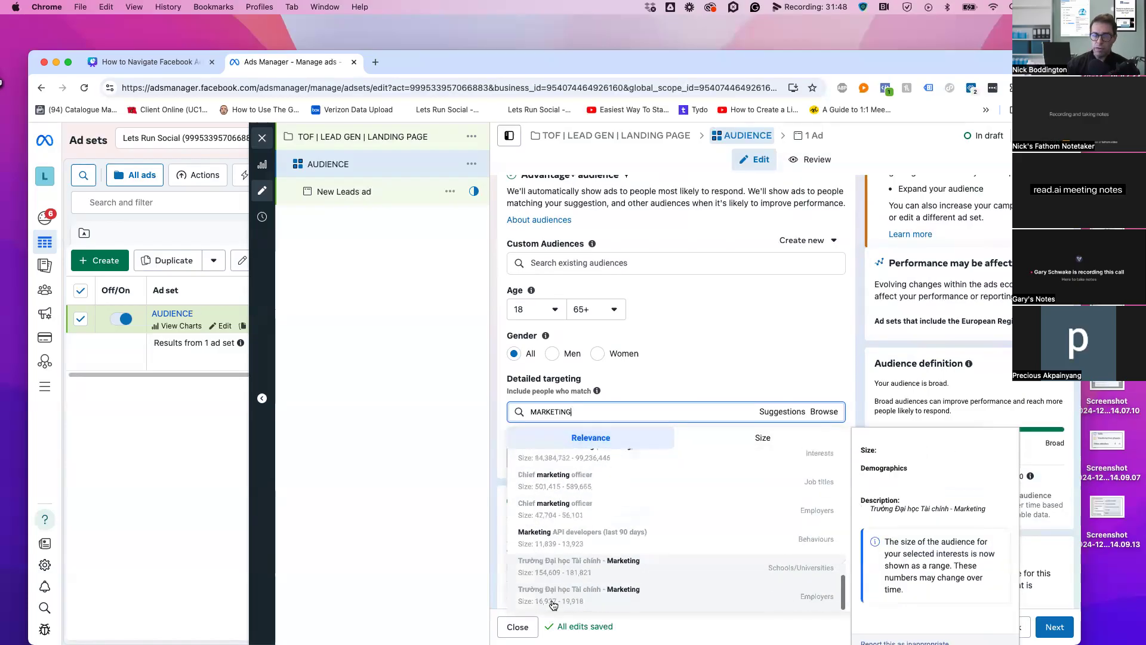
scroll(609, 537, "up", 5)
scroll(614, 500, "up", 5)
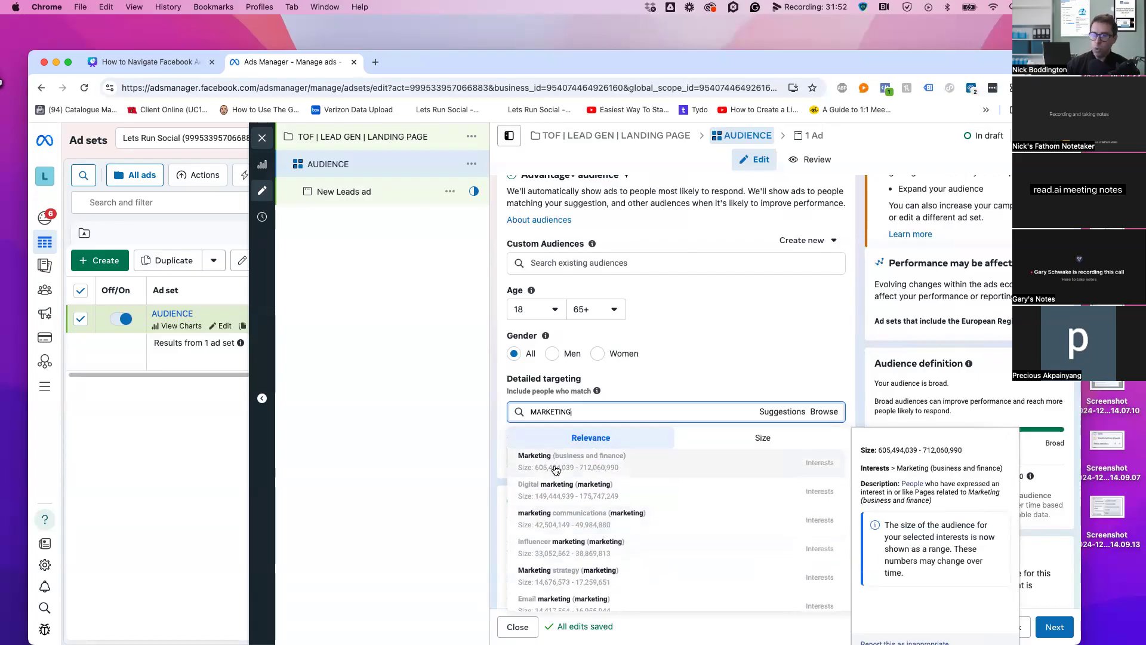
Add Marketing (business and finance) and Digital marketing interests to detailed targeting
left_click(564, 468)
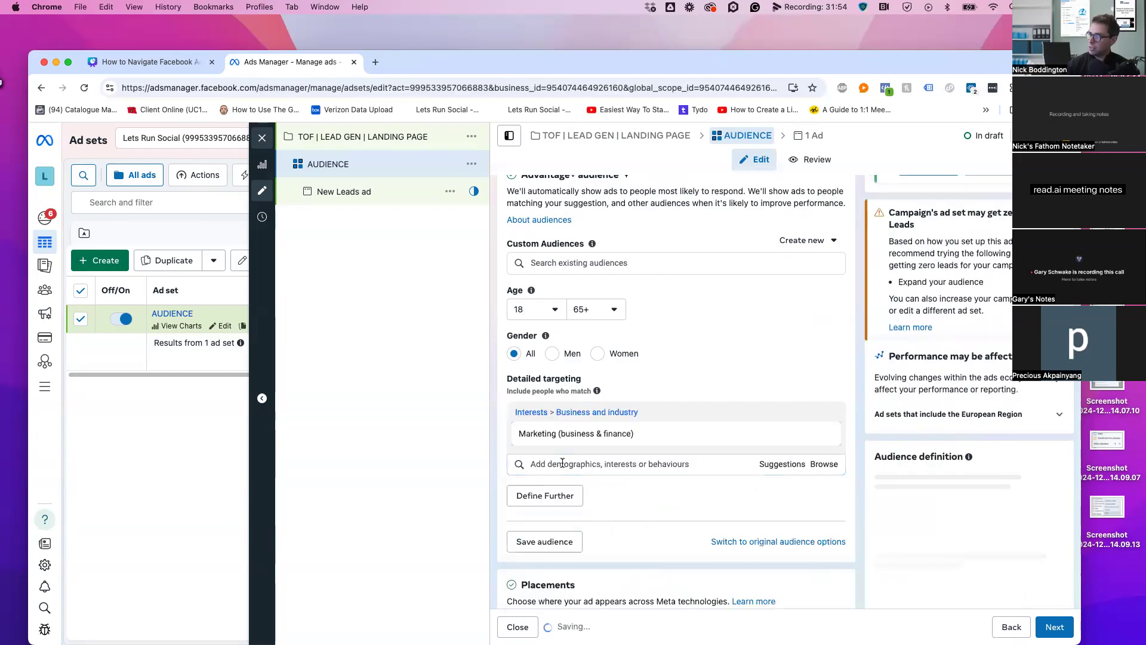
left_click(775, 467)
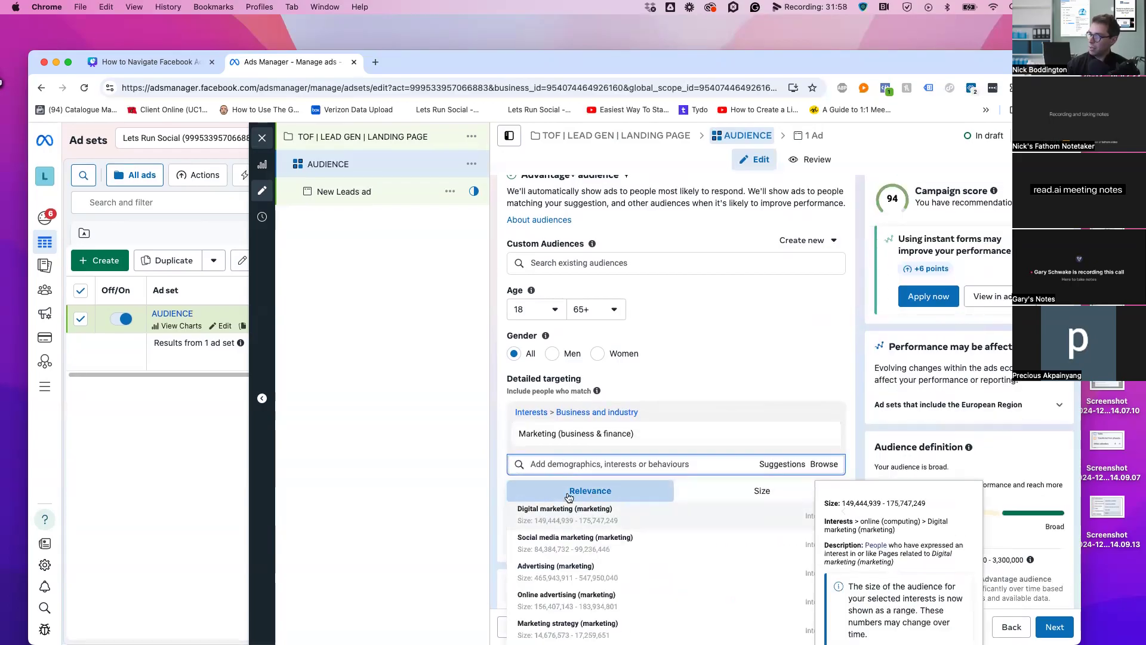
left_click(787, 509)
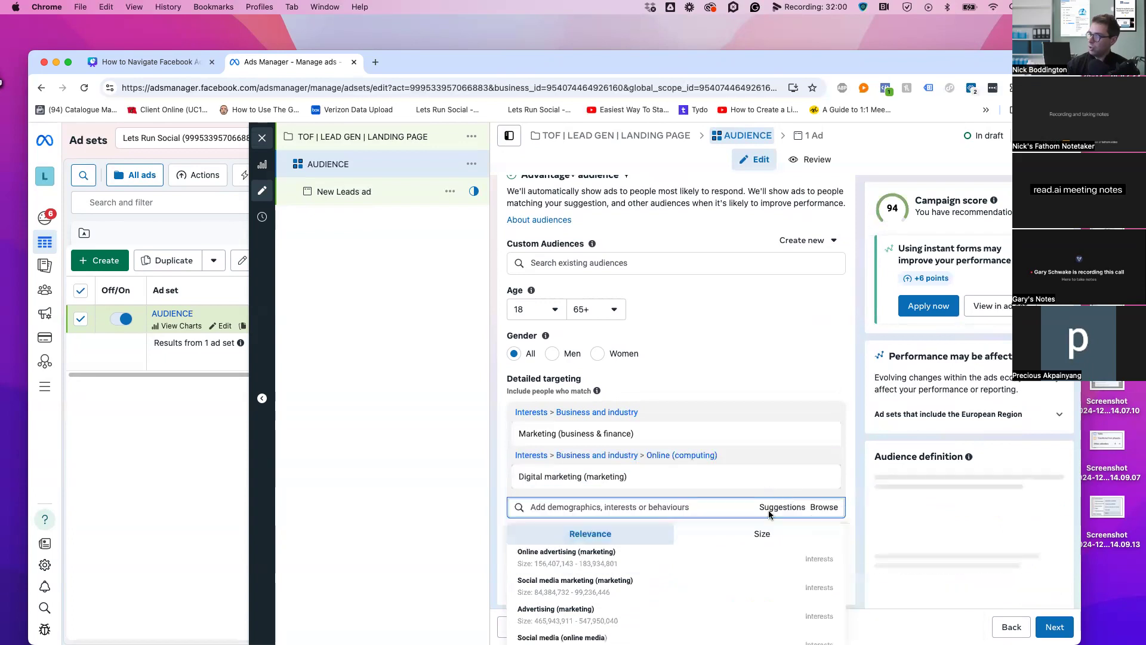
left_click(762, 534)
scroll(858, 359, "down", 5)
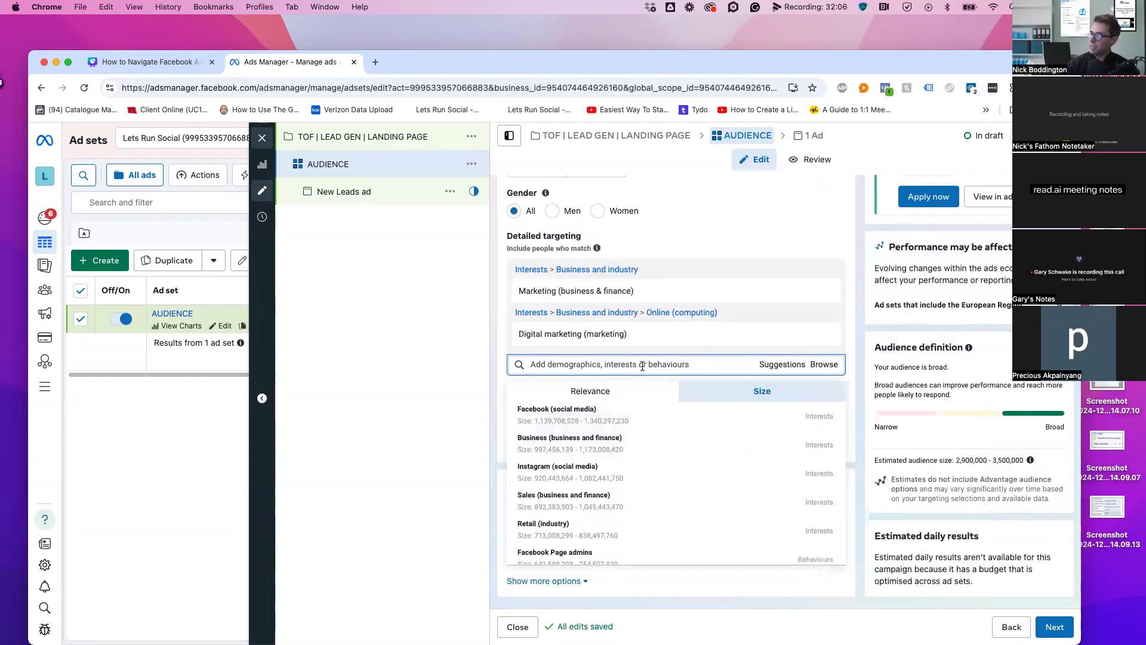
left_click(586, 390)
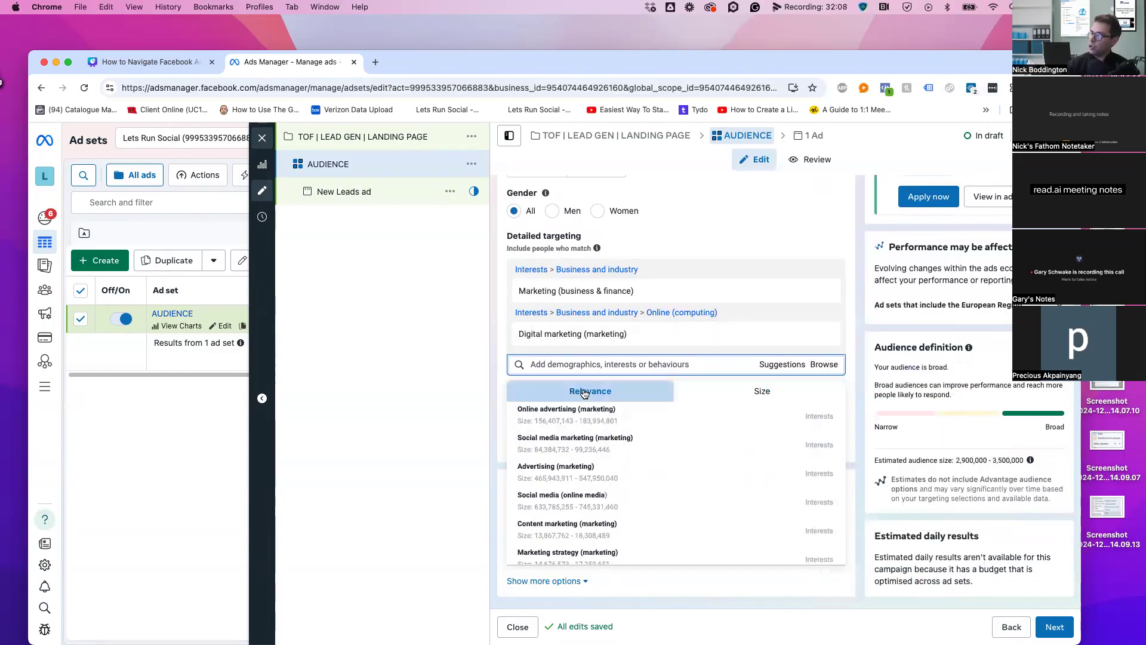
left_click(609, 365)
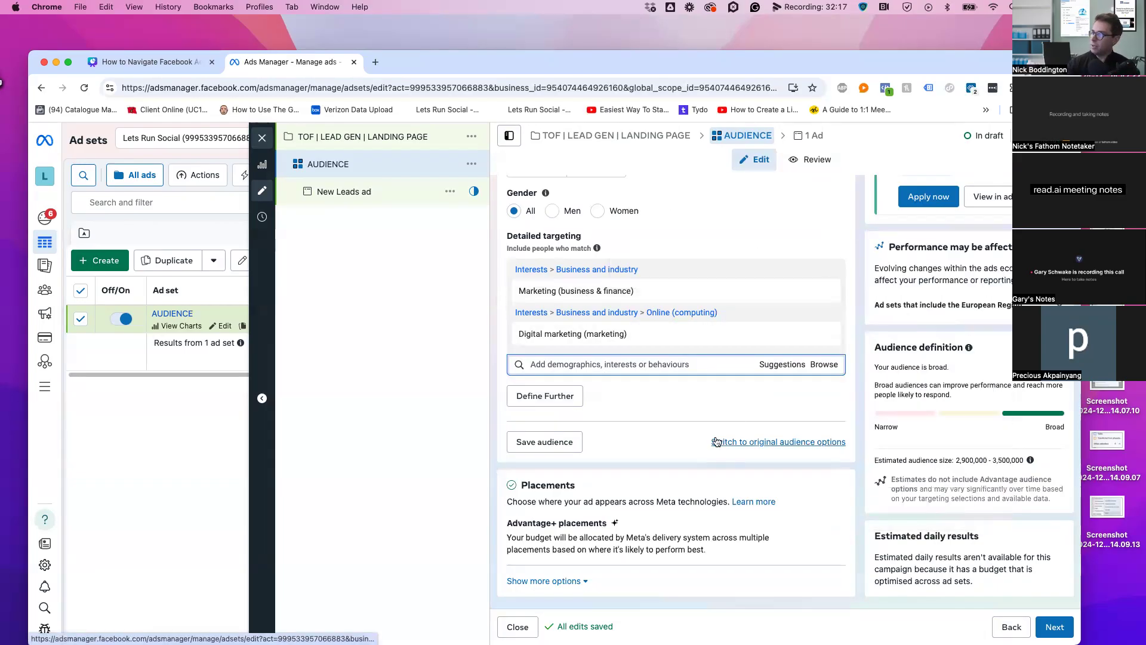
Choose 'Switch to original audience options' below the detailed targeting
scroll(618, 321, "up", 5)
scroll(758, 305, "down", 1)
scroll(815, 341, "up", 3)
scroll(834, 323, "down", 6)
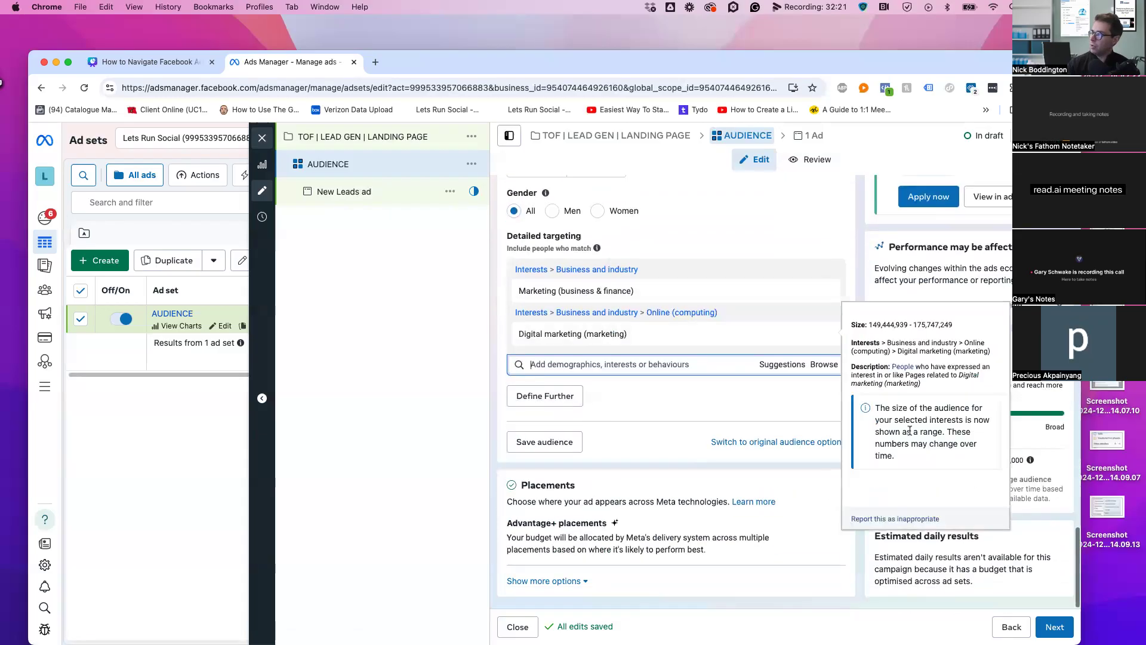
left_click(725, 442)
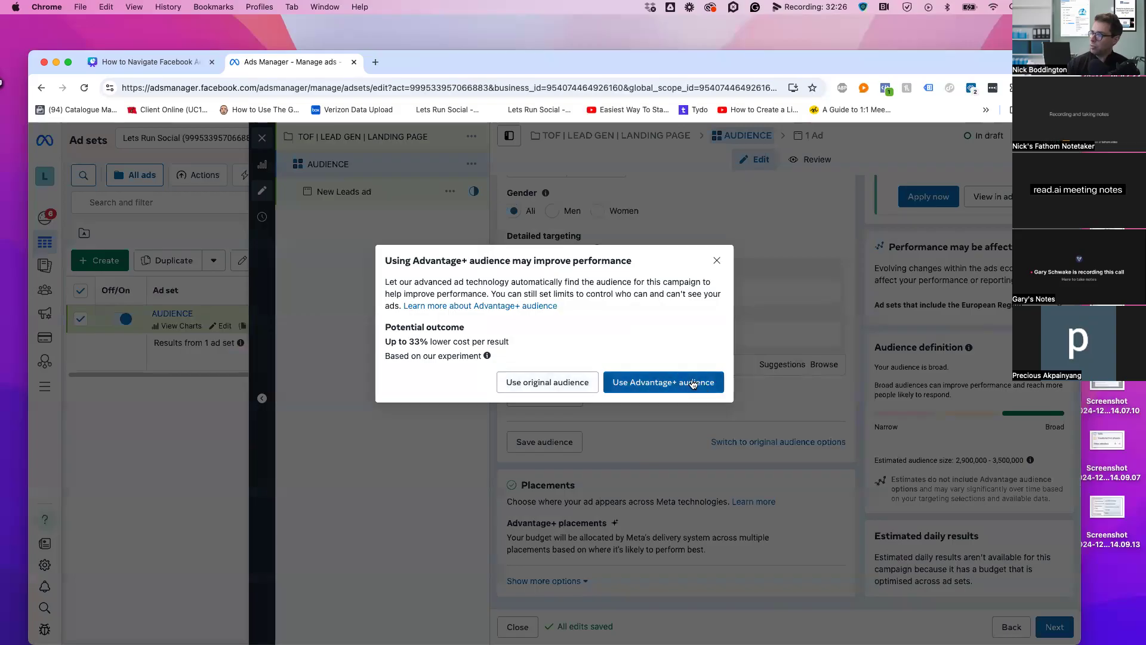
Confirm using the original audience options instead of Advantage+ audience
left_click(561, 380)
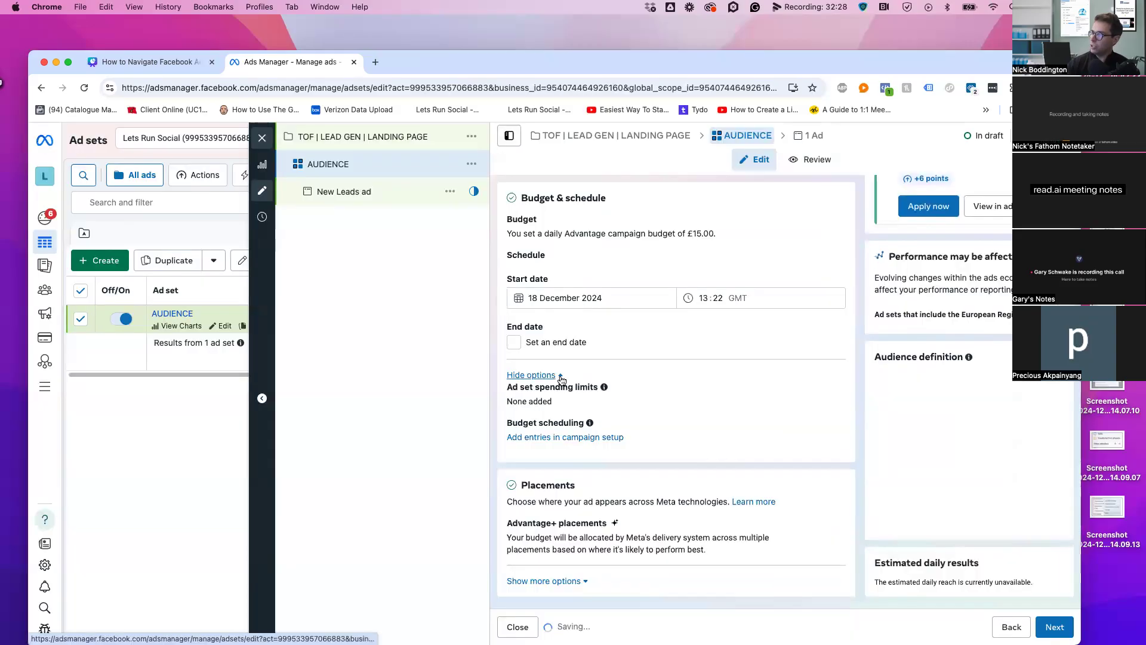
scroll(721, 372, "down", 8)
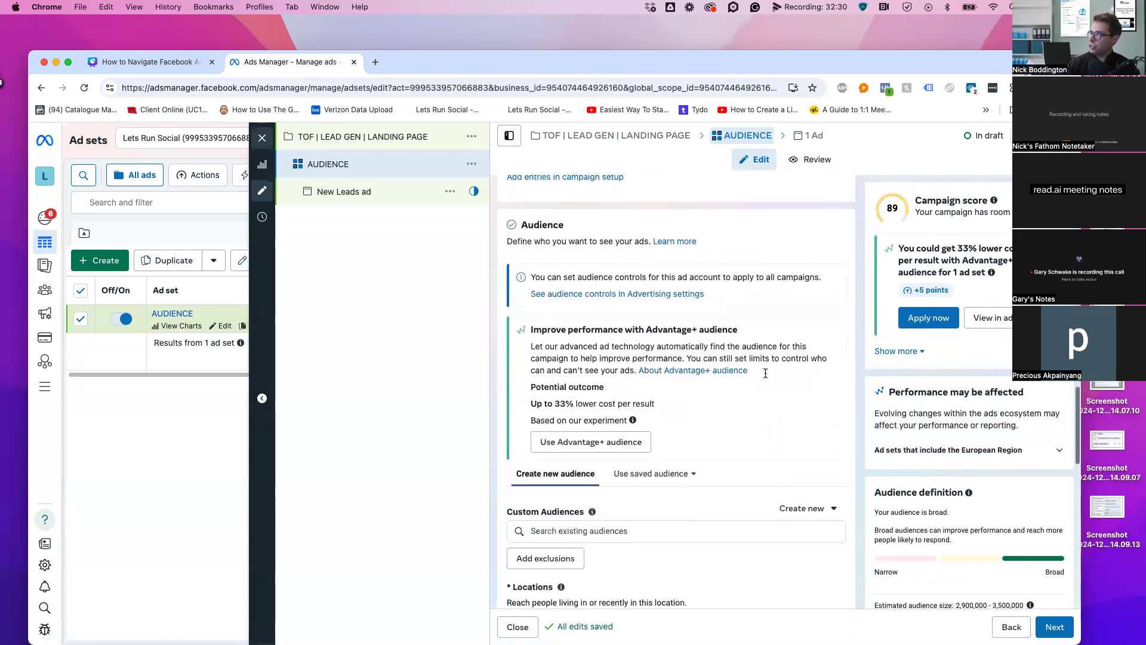
scroll(805, 400, "down", 2)
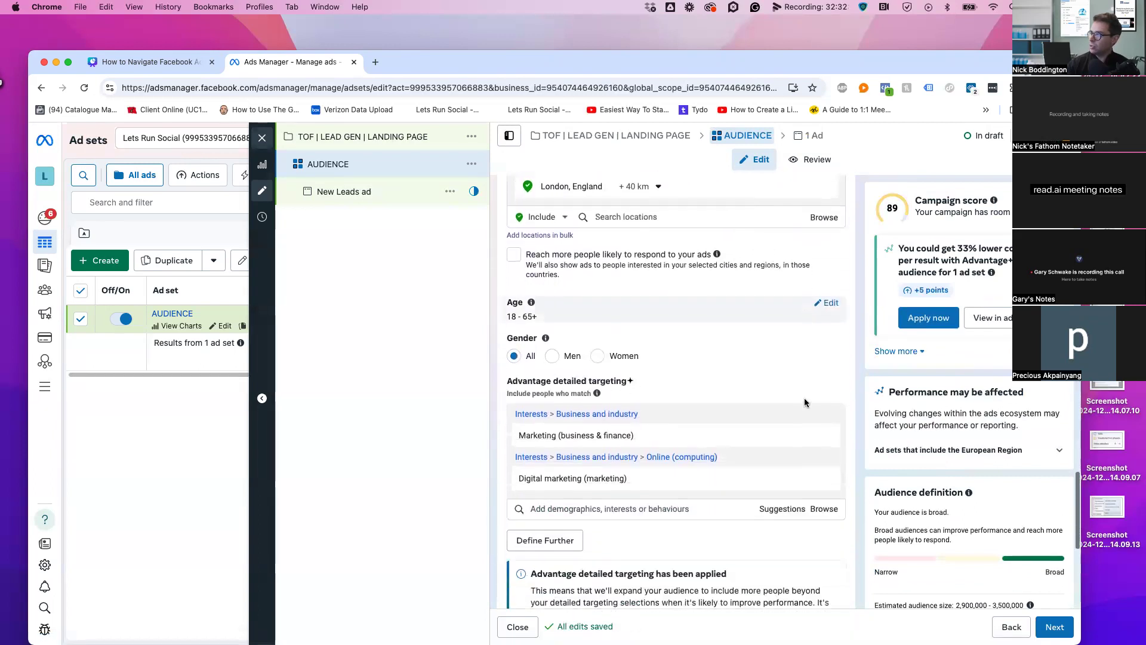
Review the suggested interests under Advantage detailed targeting without adding more
left_click(641, 503)
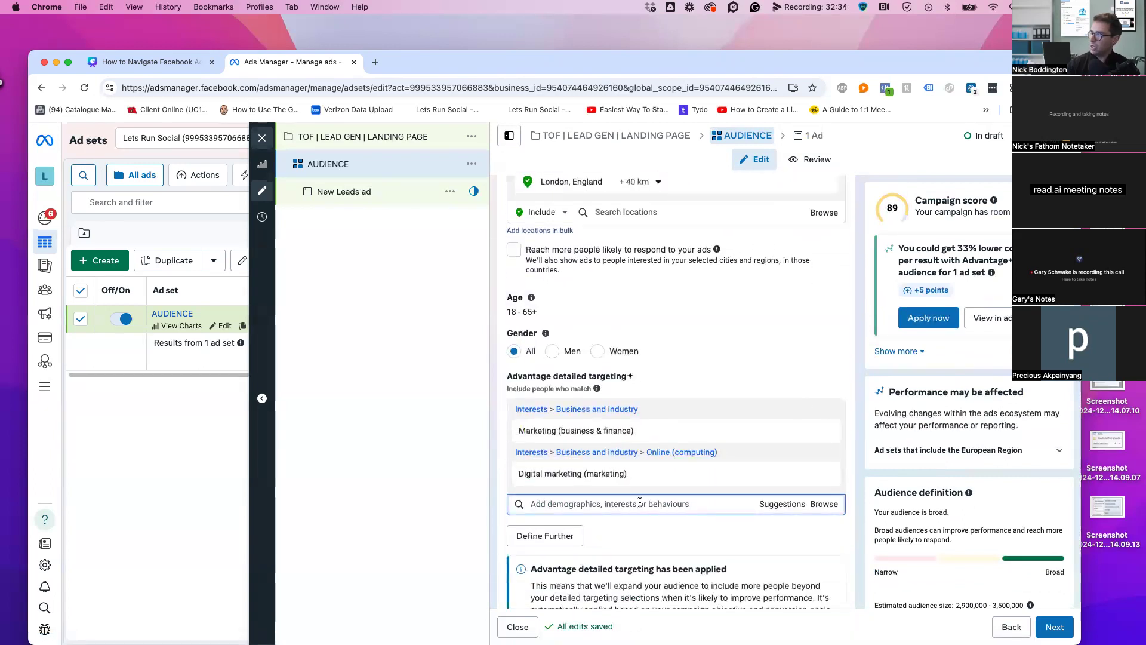
left_click(767, 505)
scroll(682, 495, "down", 2)
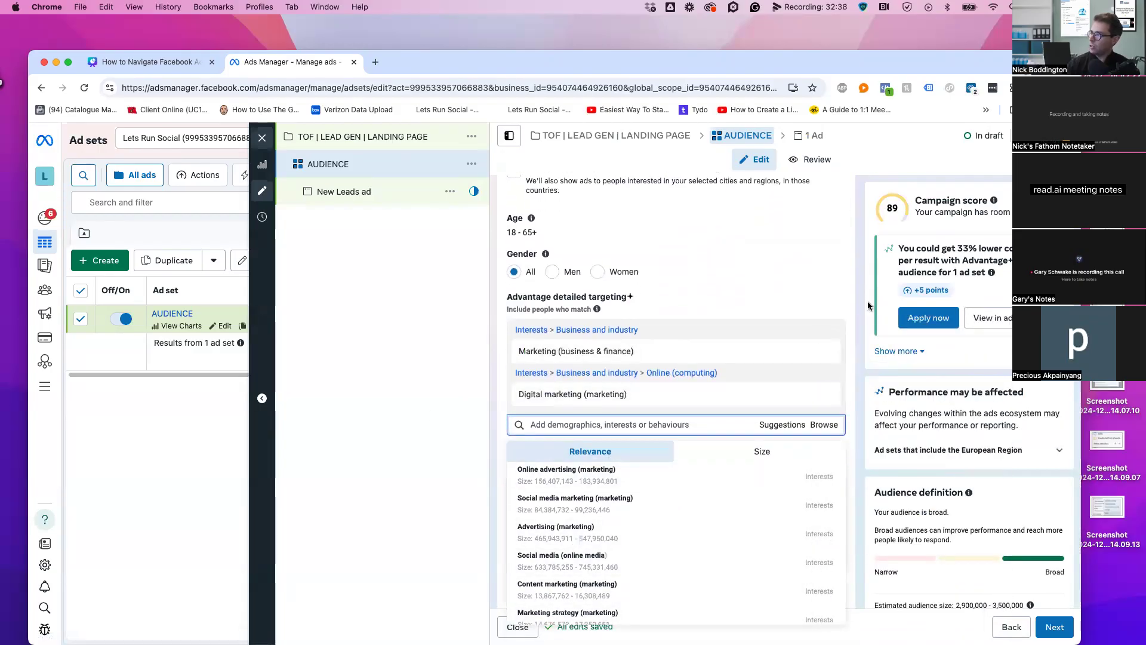
left_click(854, 288)
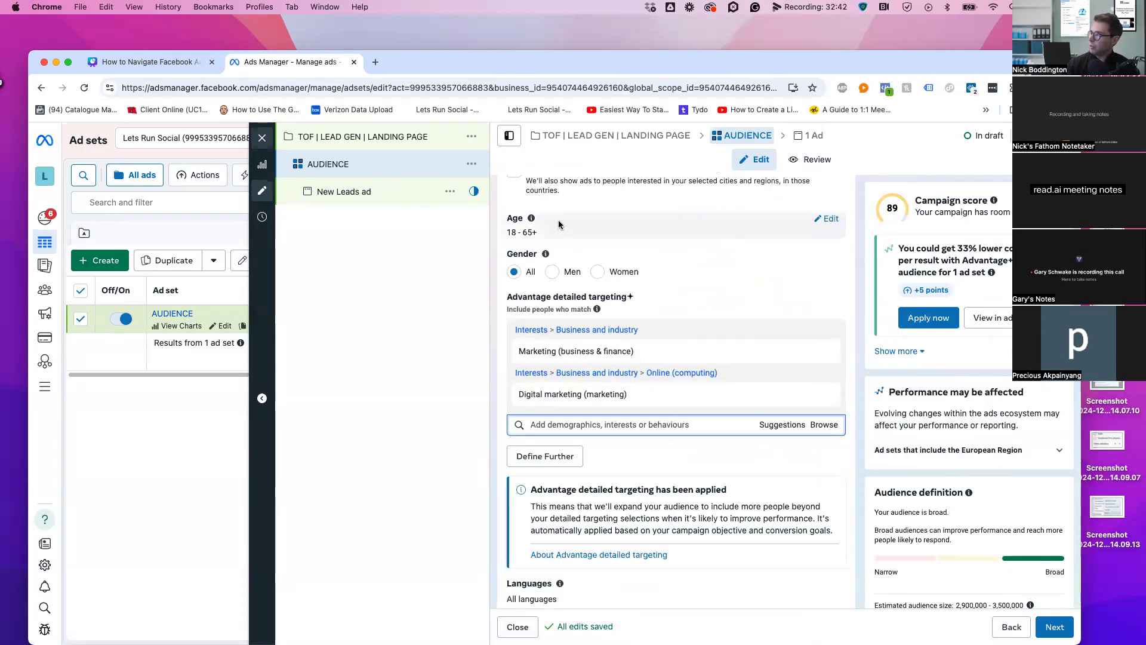
Add a must-also-match group with the Social media (online media) interest, found by searching 'SOCIAL'
left_click(558, 461)
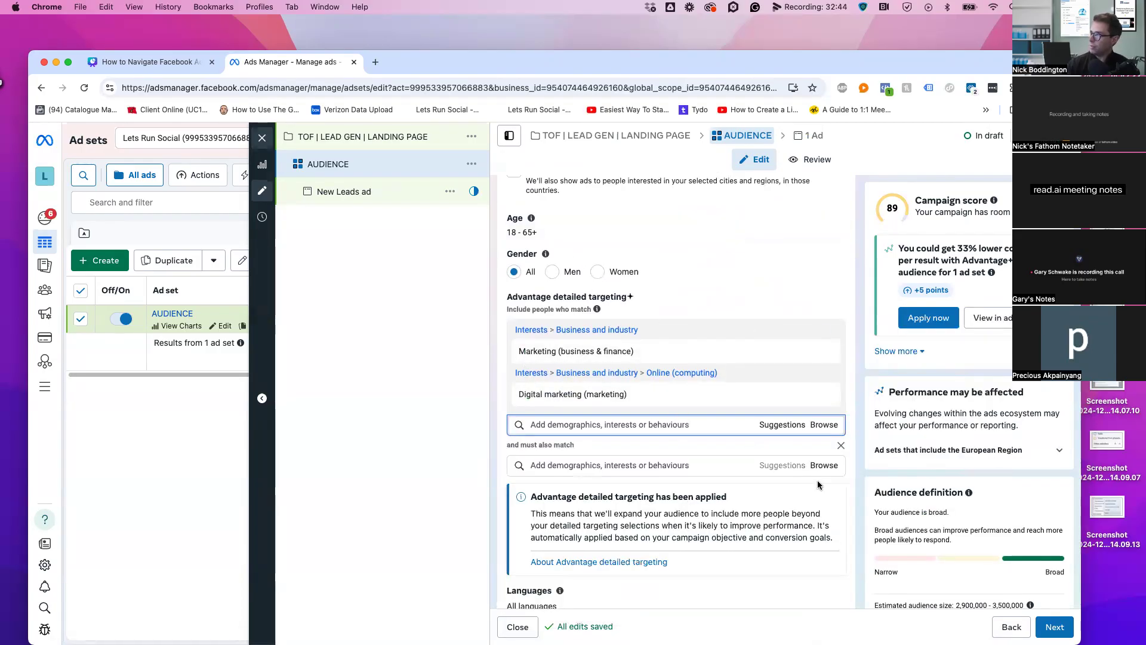
type("S")
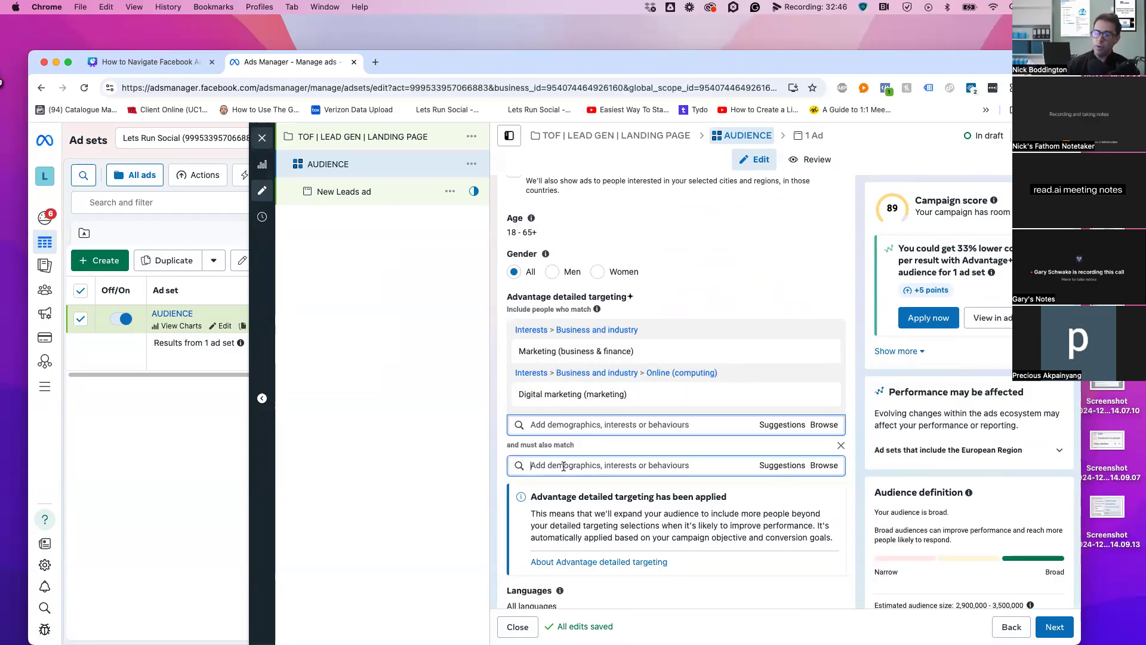
type("OCIAL")
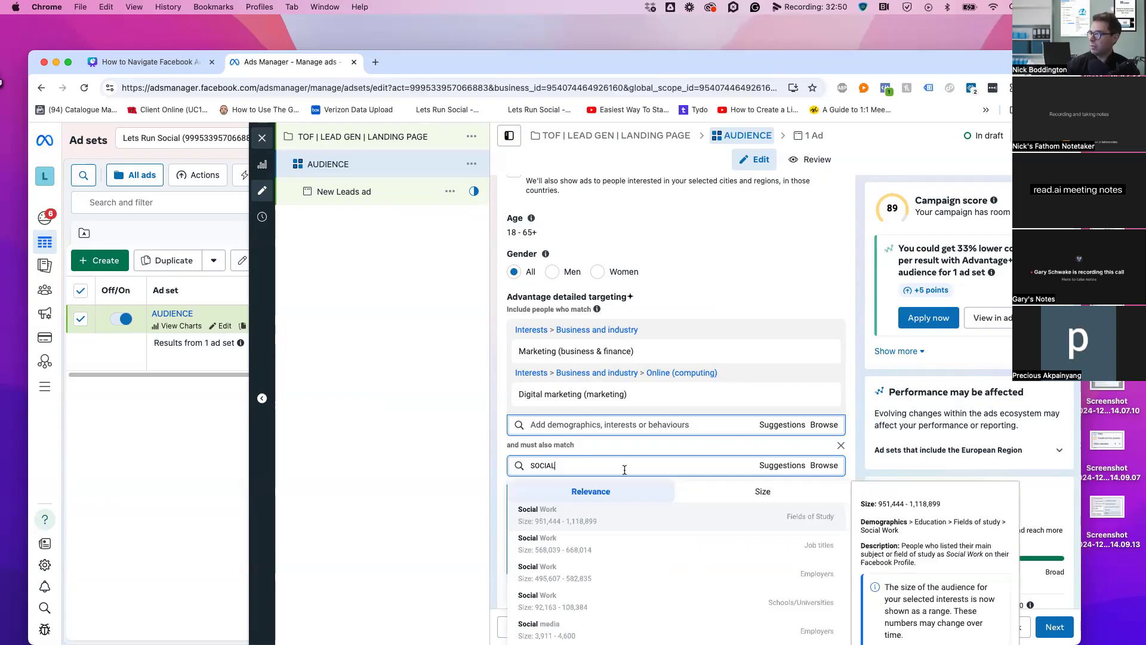
scroll(584, 537, "down", 2)
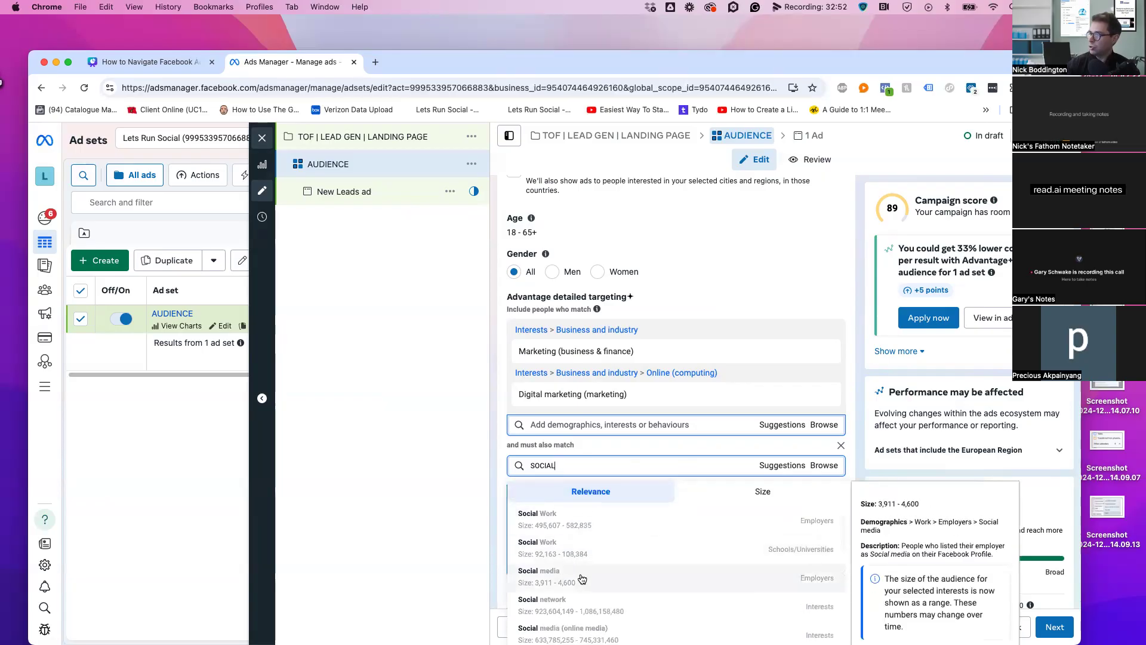
scroll(624, 581, "down", 2)
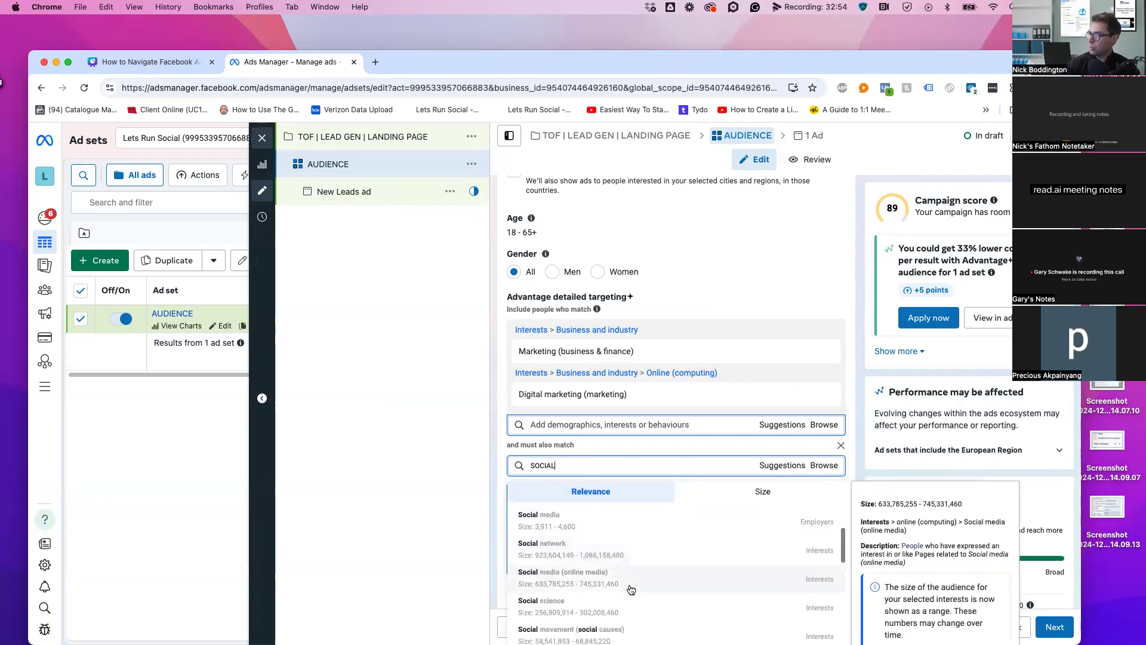
left_click(712, 584)
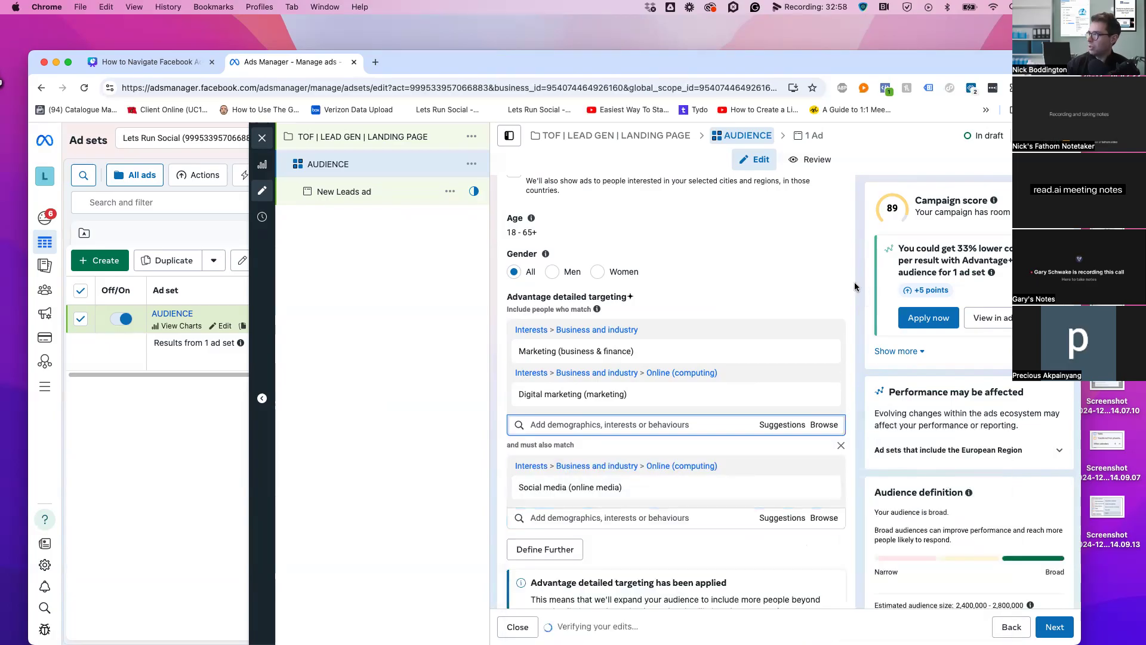
Add Social media marketing and Online advertising from Suggestions, narrowing reach to 2,500,000–3,000,000
scroll(790, 445, "down", 2)
left_click(787, 434)
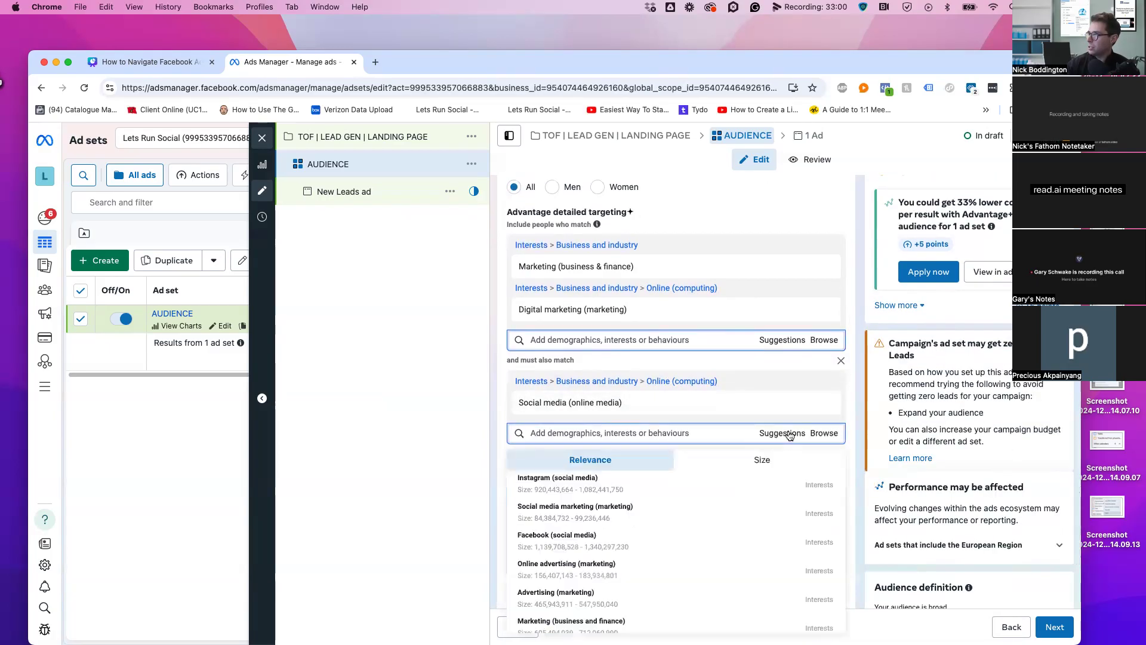
left_click(579, 512)
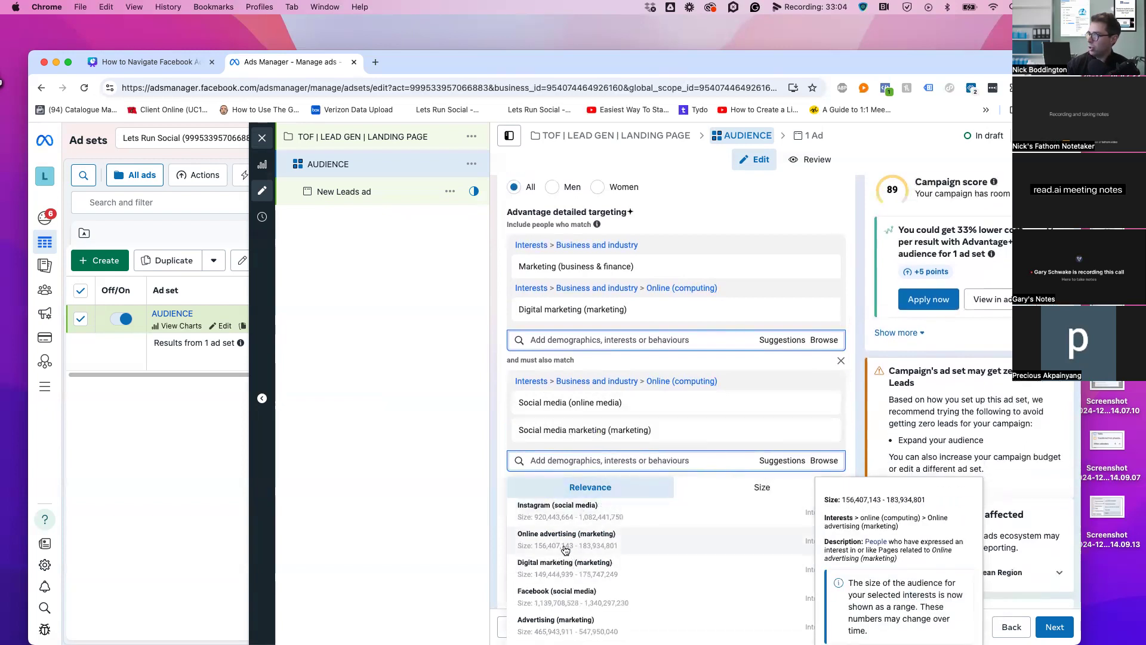
left_click(640, 525)
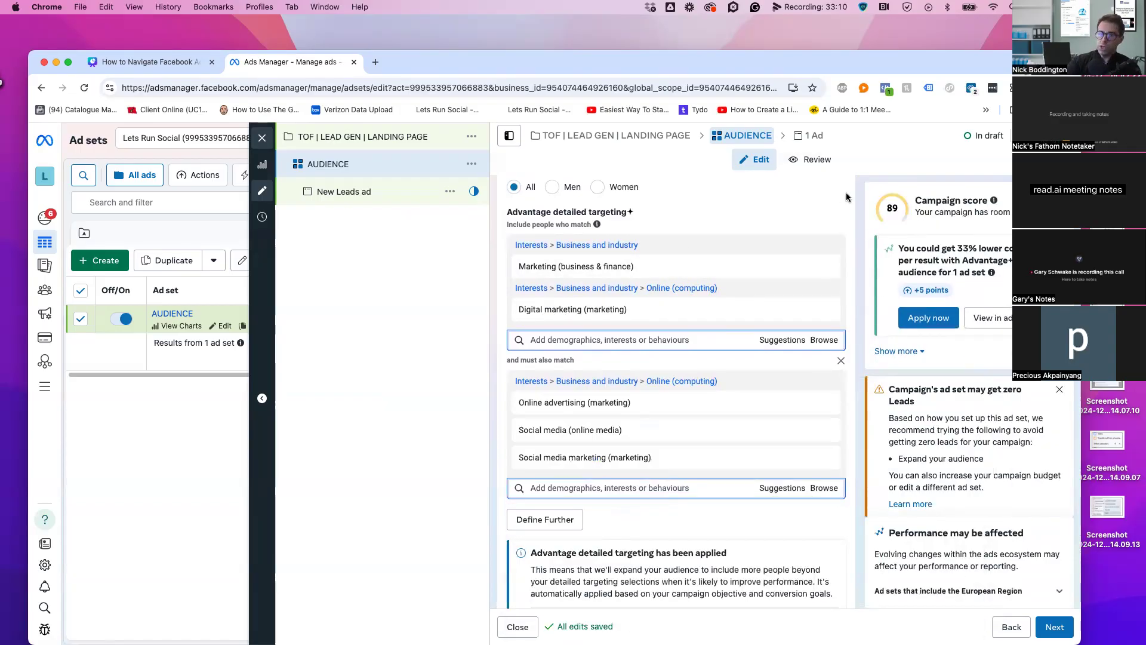
mouse_move(536, 404)
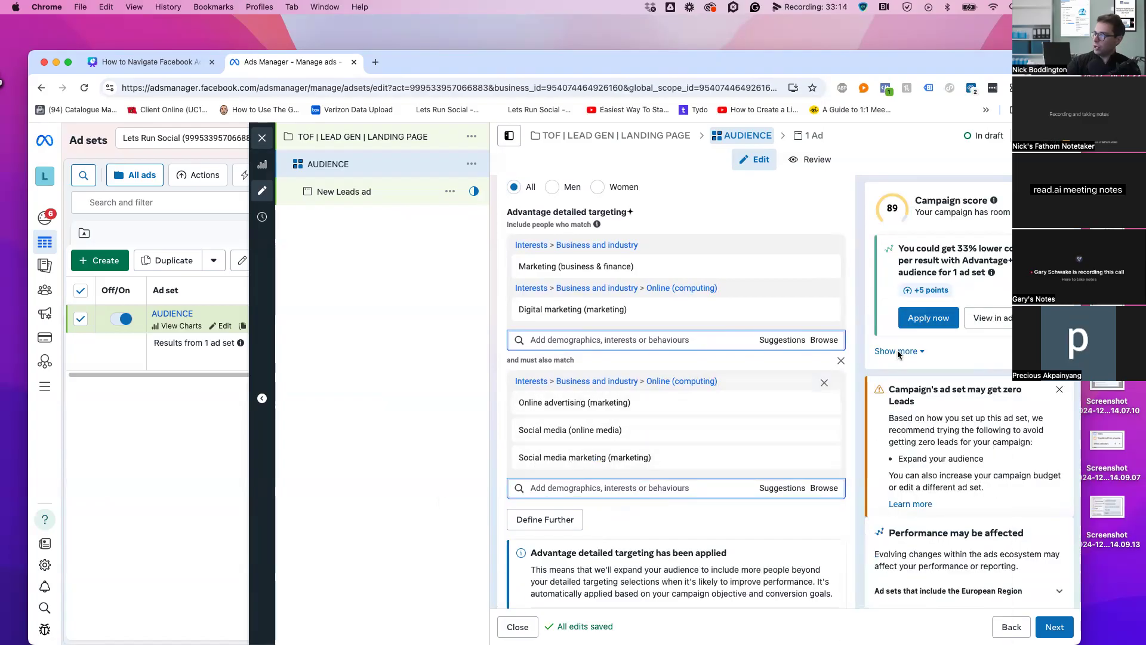
scroll(894, 343, "down", 5)
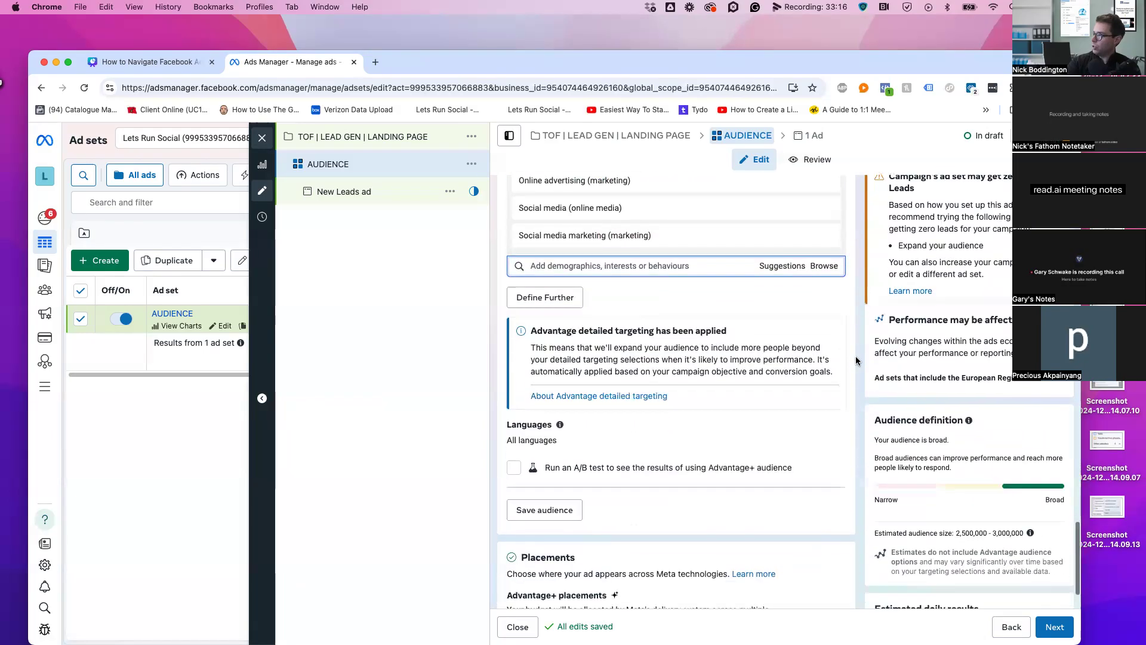
left_click_drag(956, 484, 1015, 483)
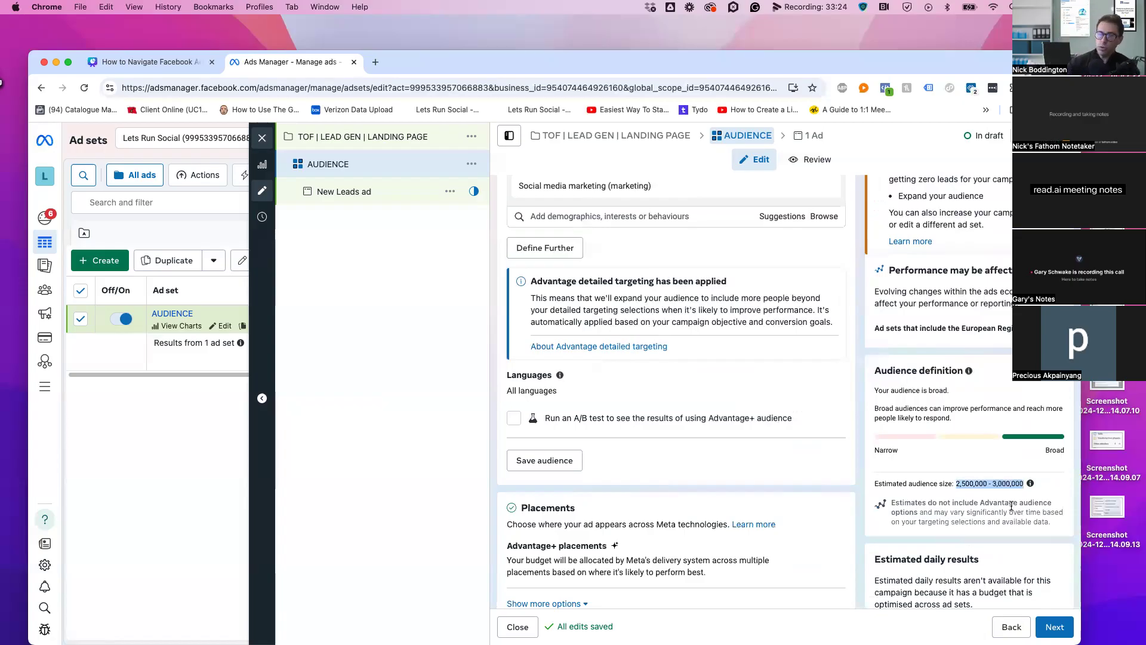
scroll(862, 449, "up", 5)
scroll(861, 449, "up", 1)
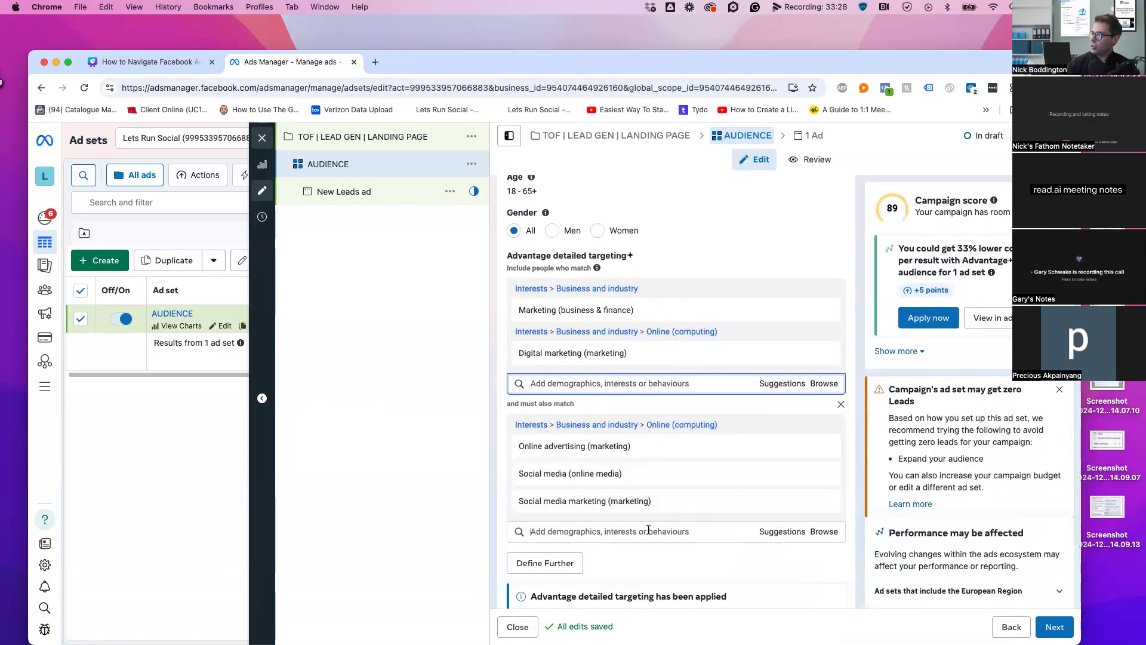
mouse_move(715, 508)
left_click(782, 532)
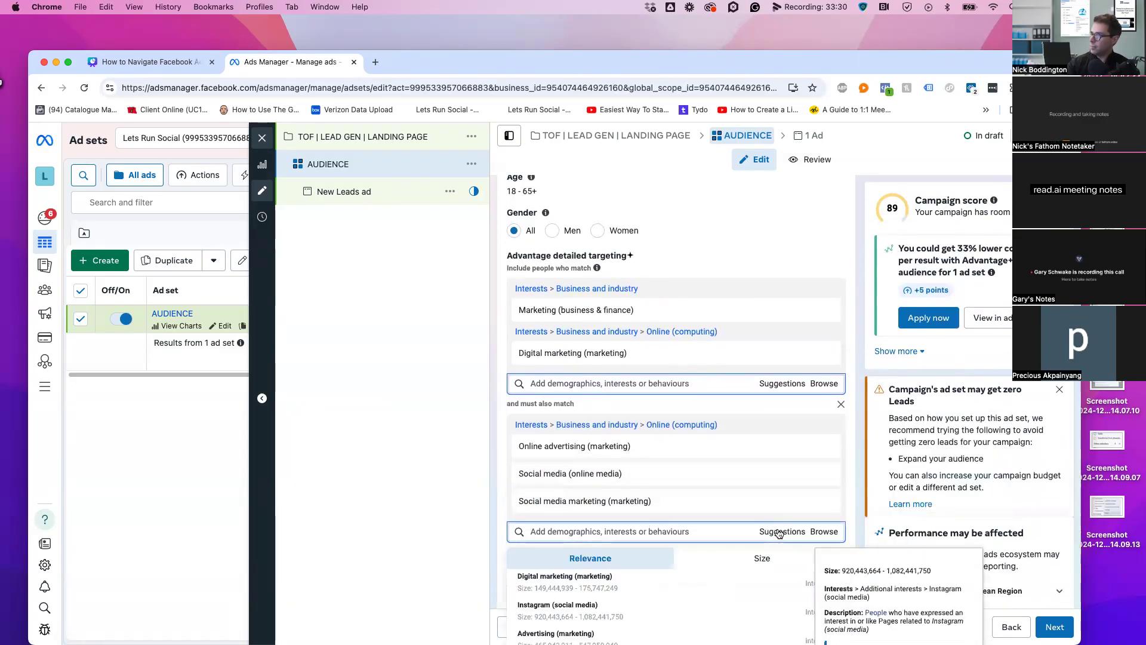
left_click(854, 379)
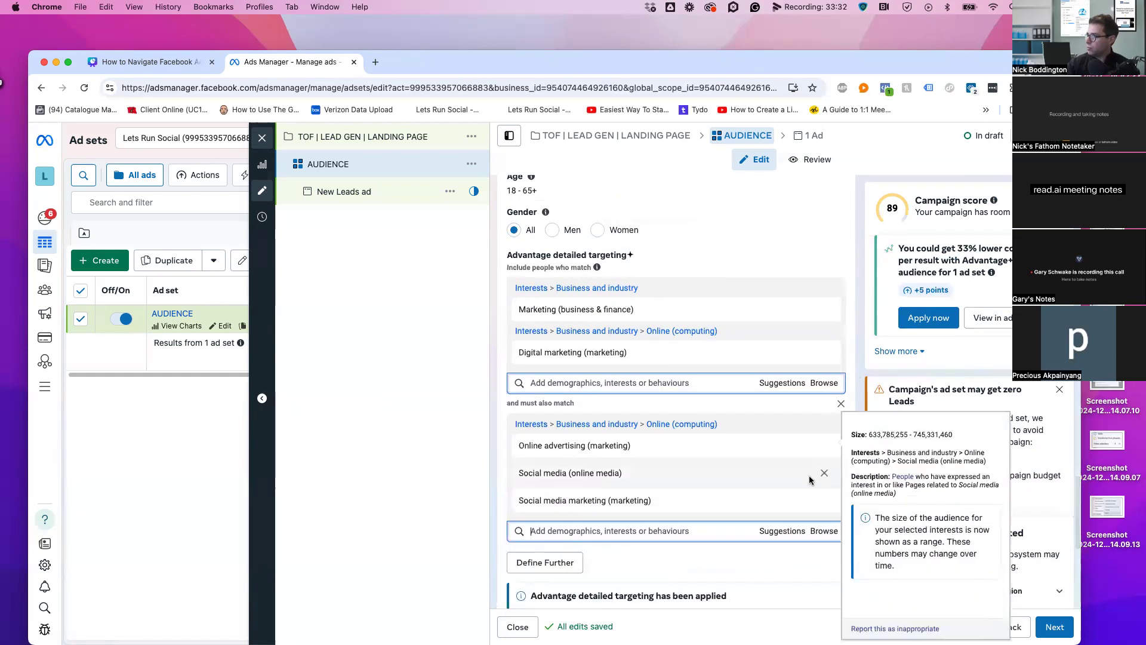
left_click(763, 532)
scroll(776, 591, "down", 5)
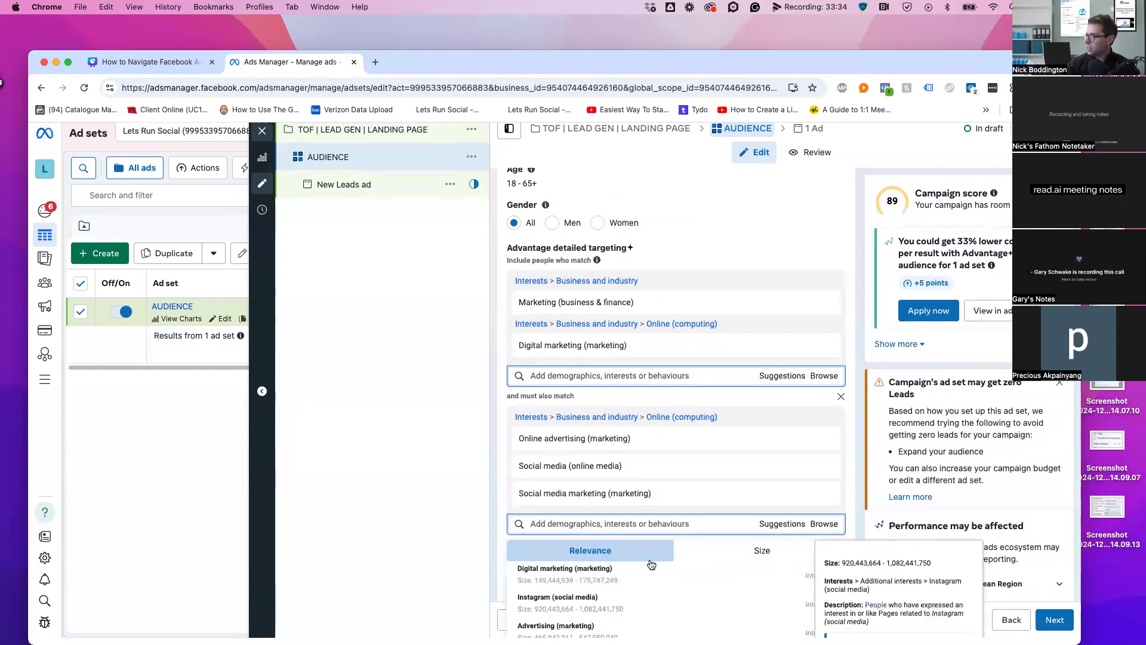
mouse_move(770, 597)
scroll(767, 596, "down", 1)
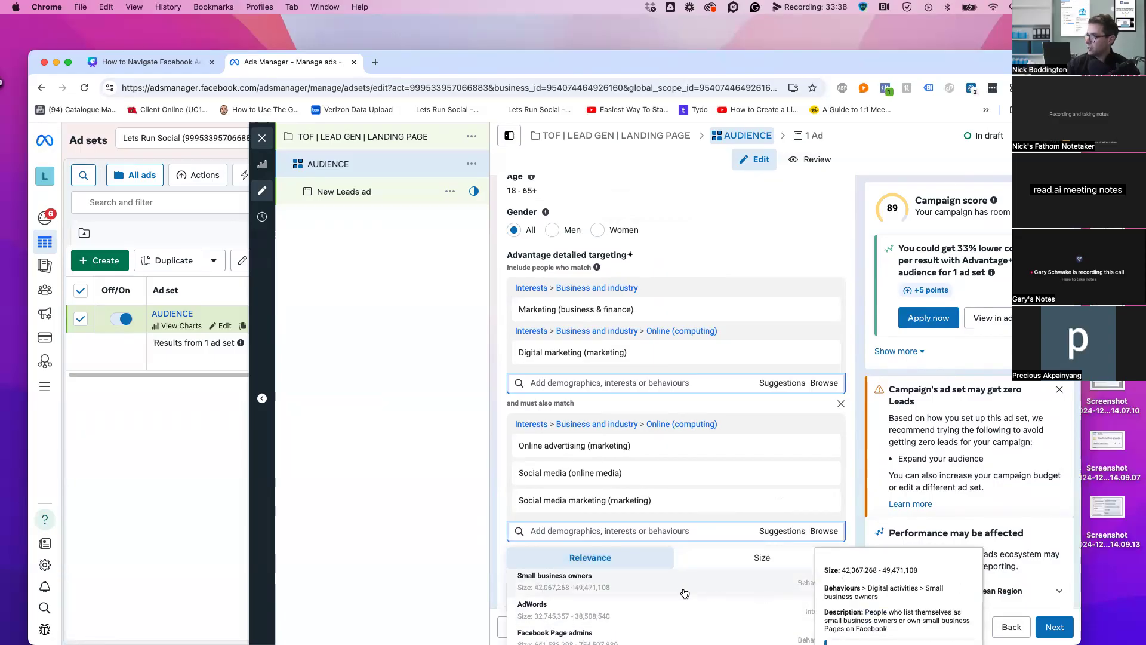
scroll(681, 598, "down", 1)
scroll(701, 605, "up", 3)
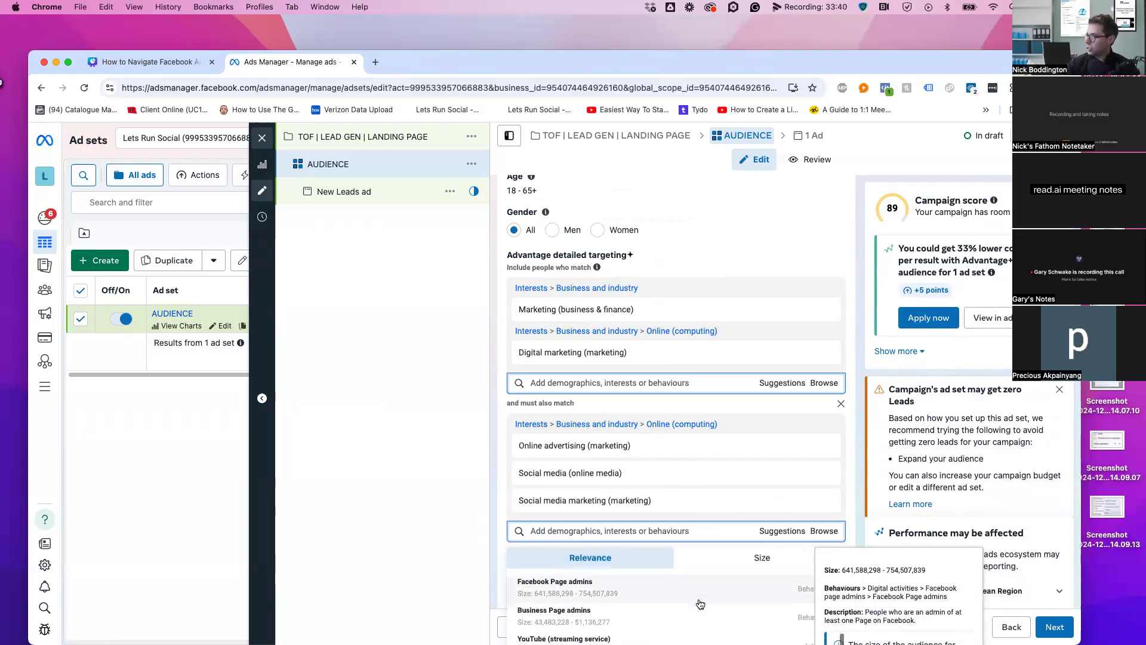
scroll(700, 603, "up", 1)
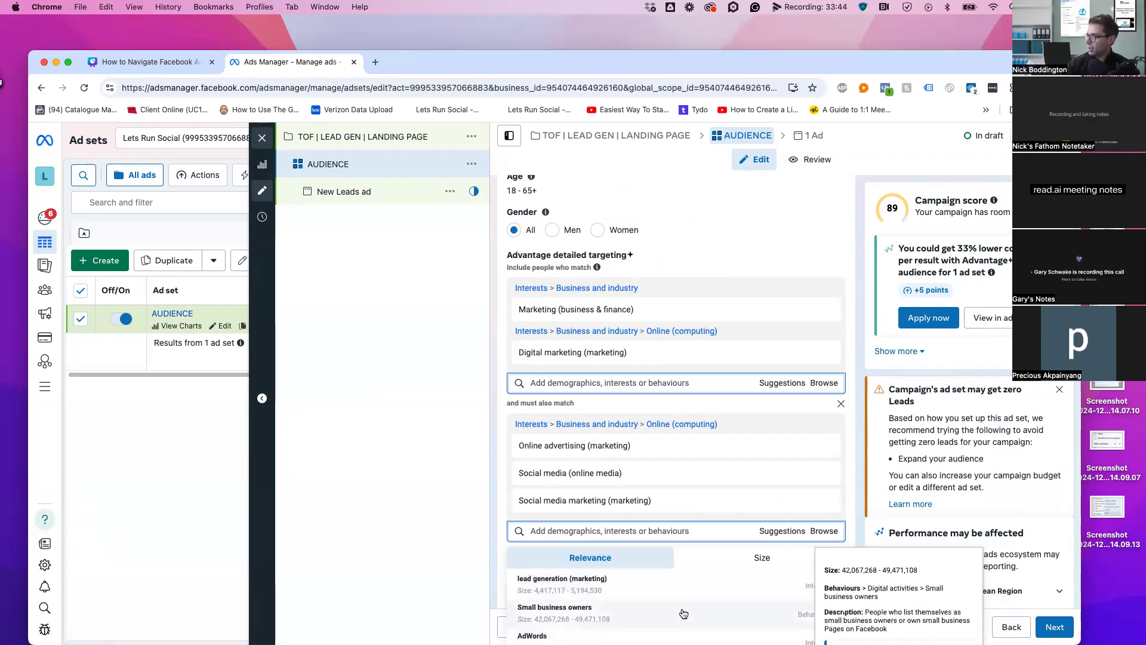
scroll(858, 364, "down", 2)
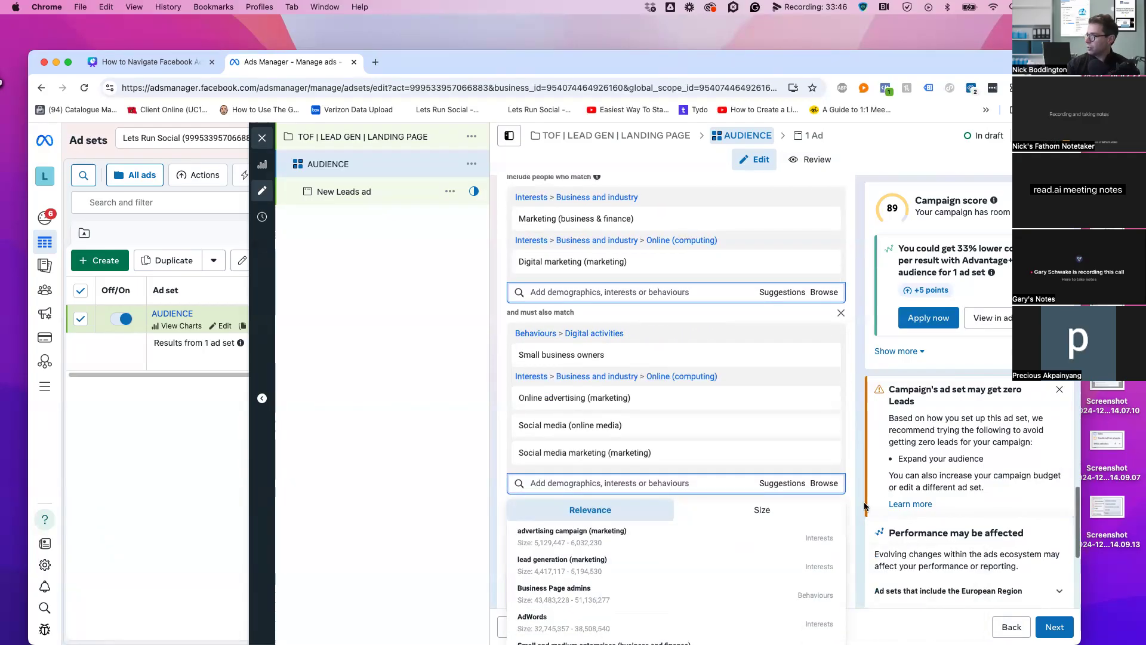
scroll(860, 505, "down", 2)
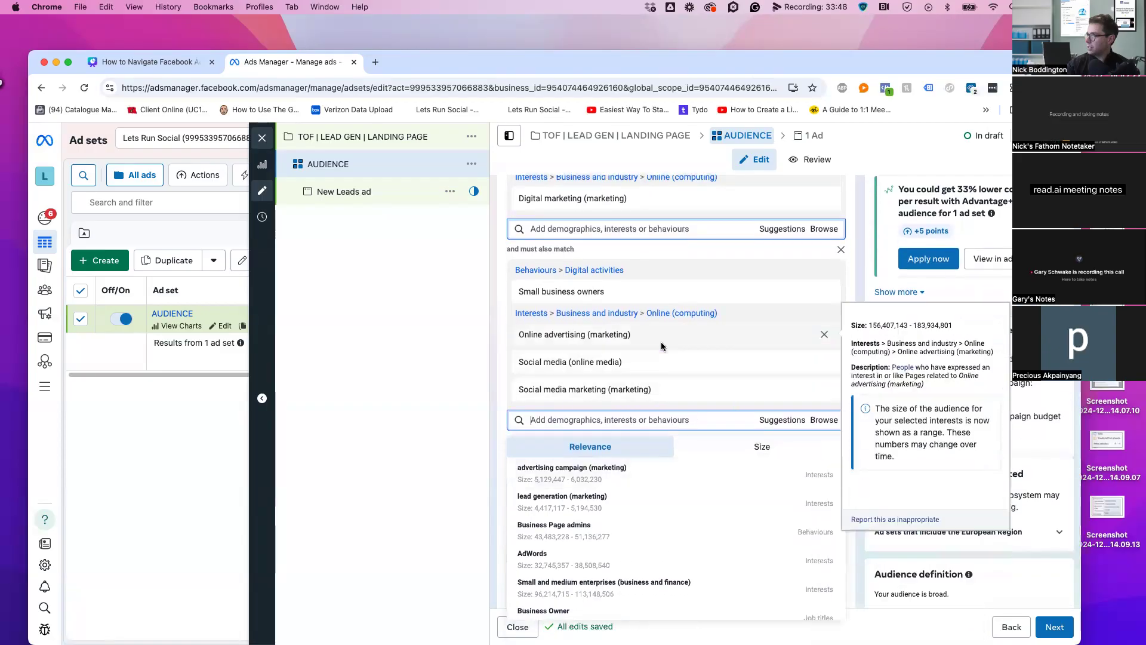
scroll(675, 343, "down", 1)
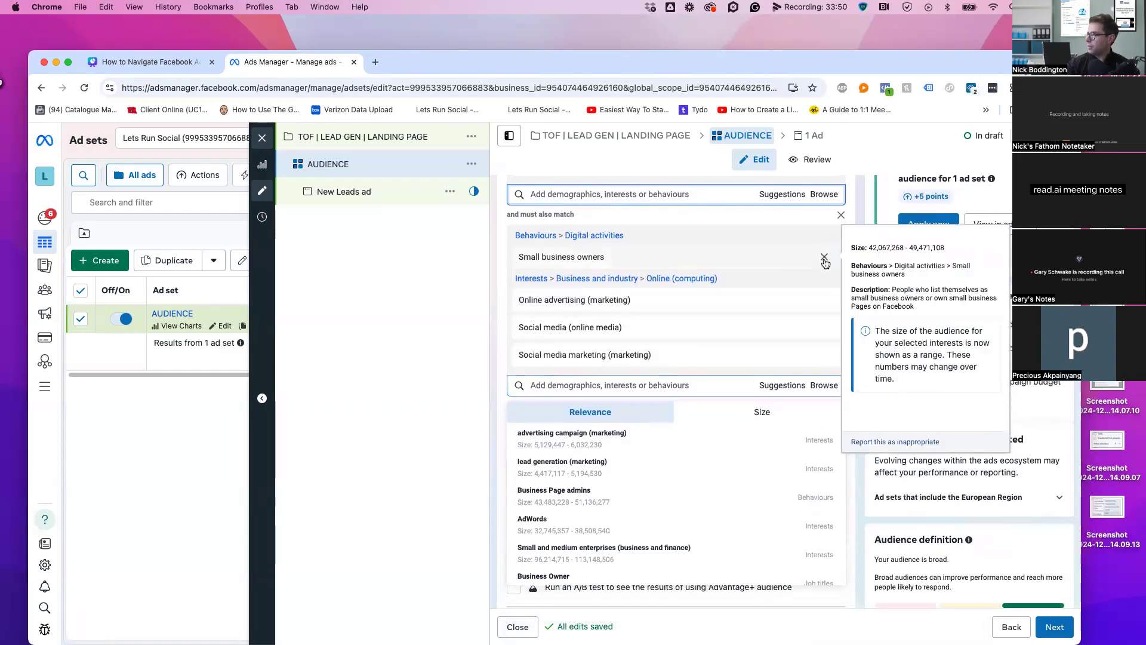
left_click(495, 359)
Add a second must-also-match group requiring the Advertising job title
left_click(545, 374)
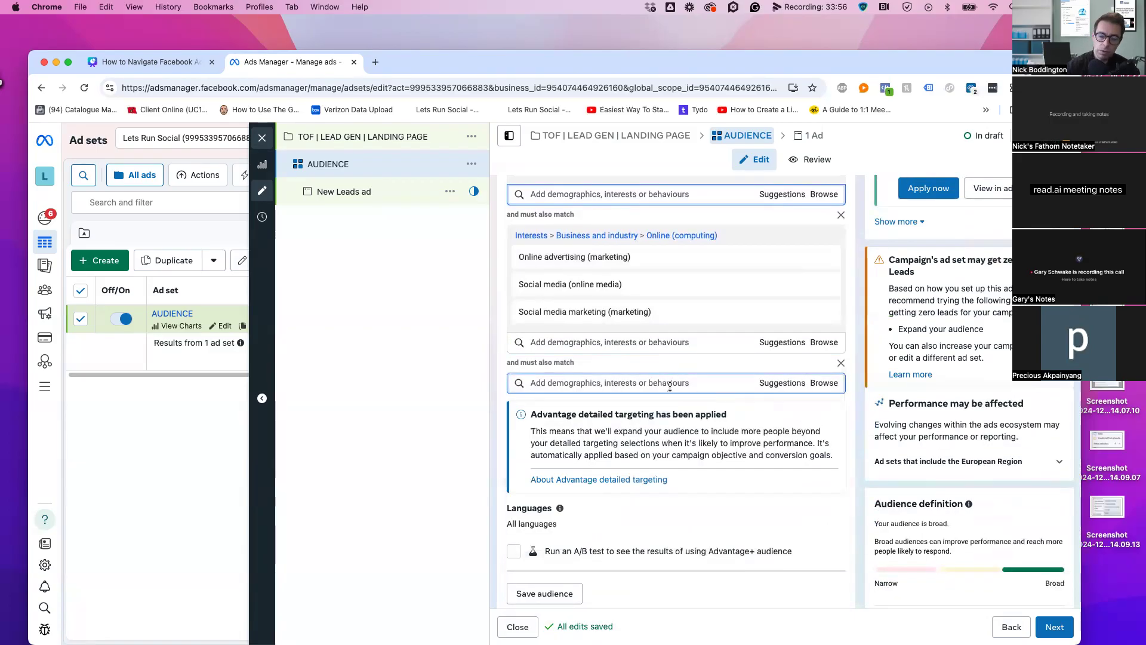
type("ADVERTISING")
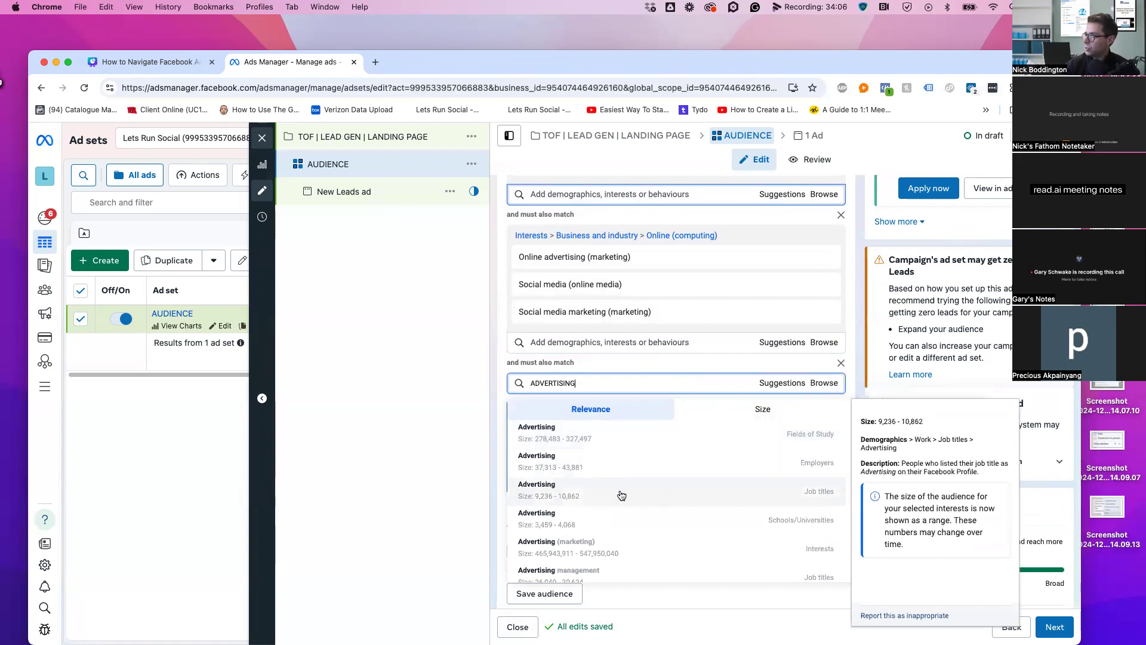
left_click(674, 492)
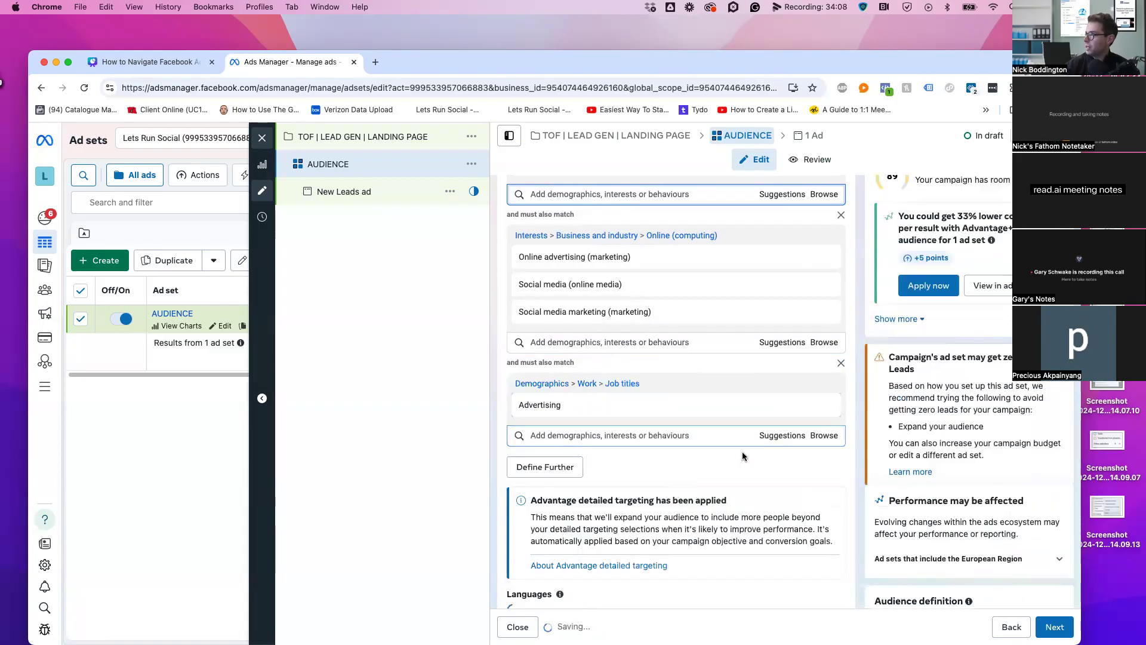
scroll(865, 300, "down", 5)
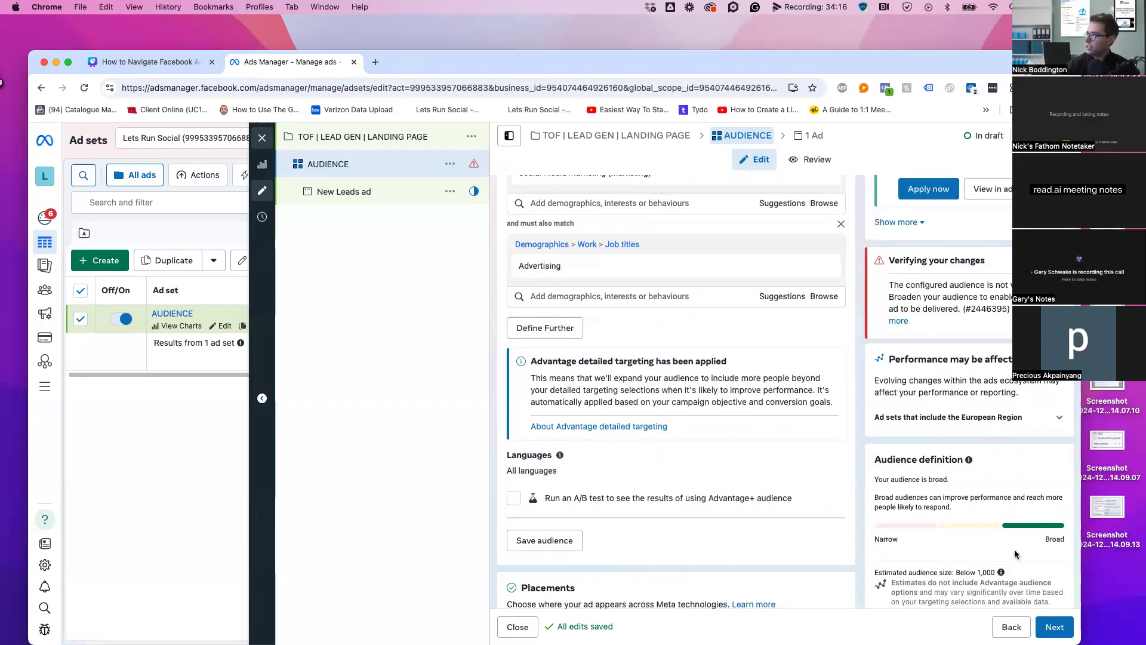
Remove the Advertising job-title group so the estimate returns to 2,500,000–3,000,000
scroll(815, 477, "up", 3)
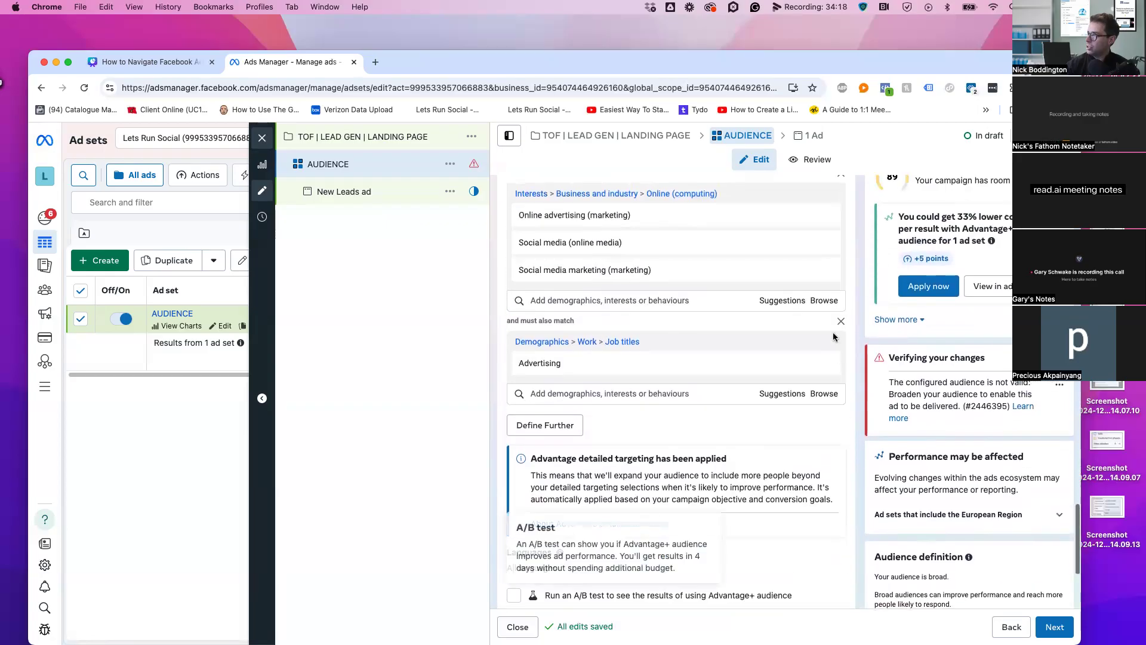
left_click(840, 322)
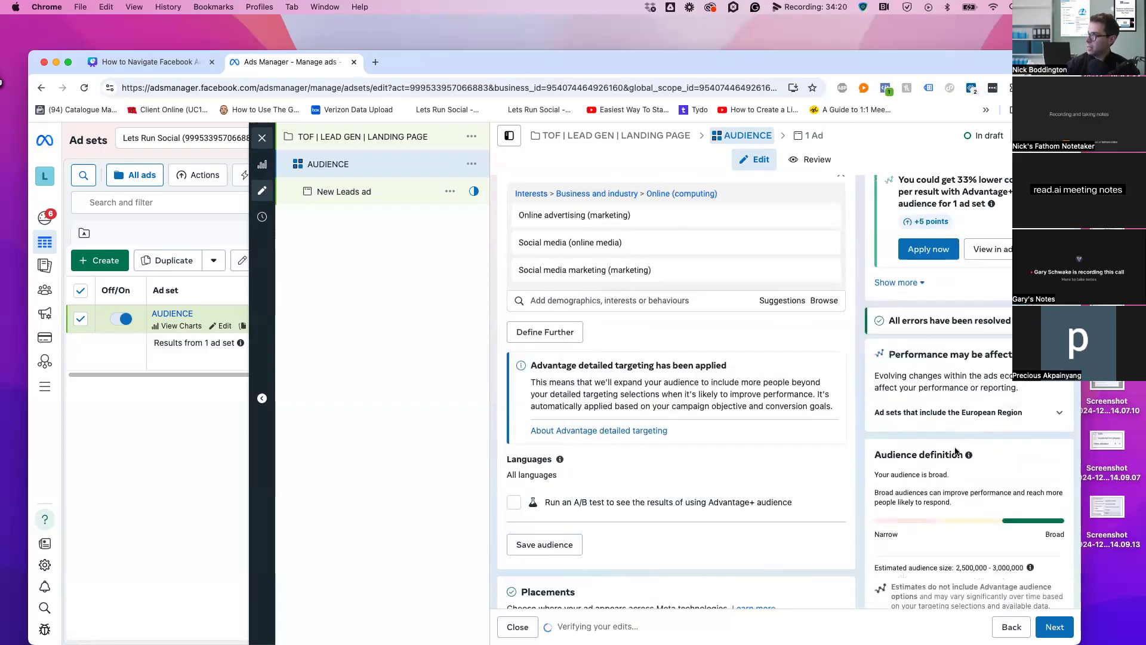
scroll(558, 404, "down", 2)
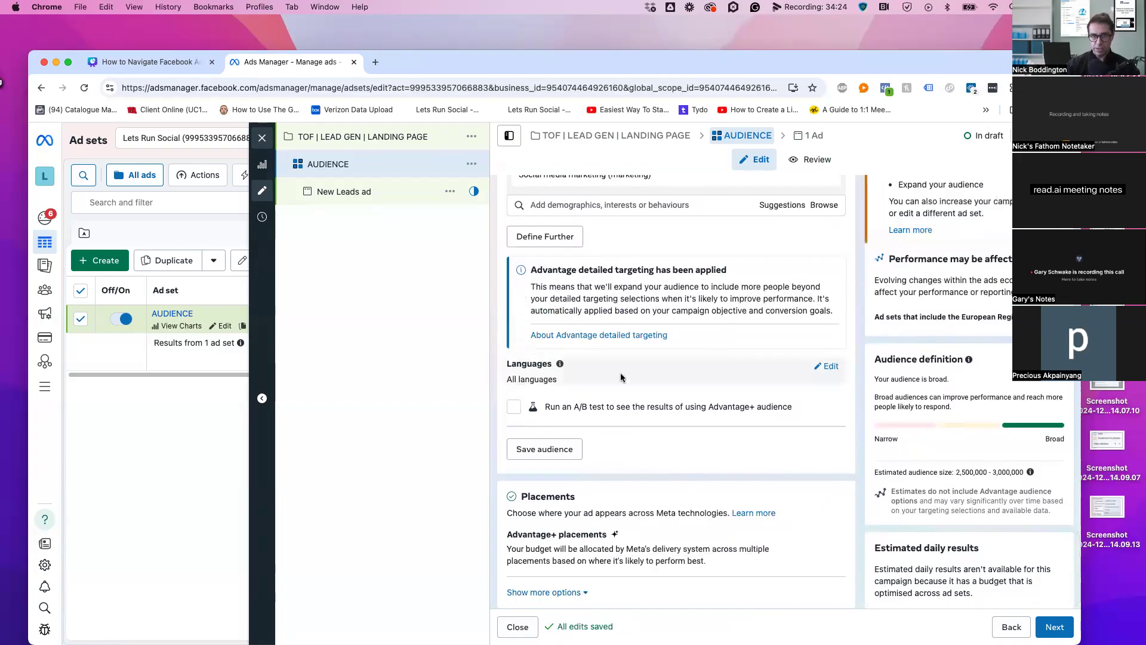
scroll(657, 433, "down", 1)
mouse_move(578, 356)
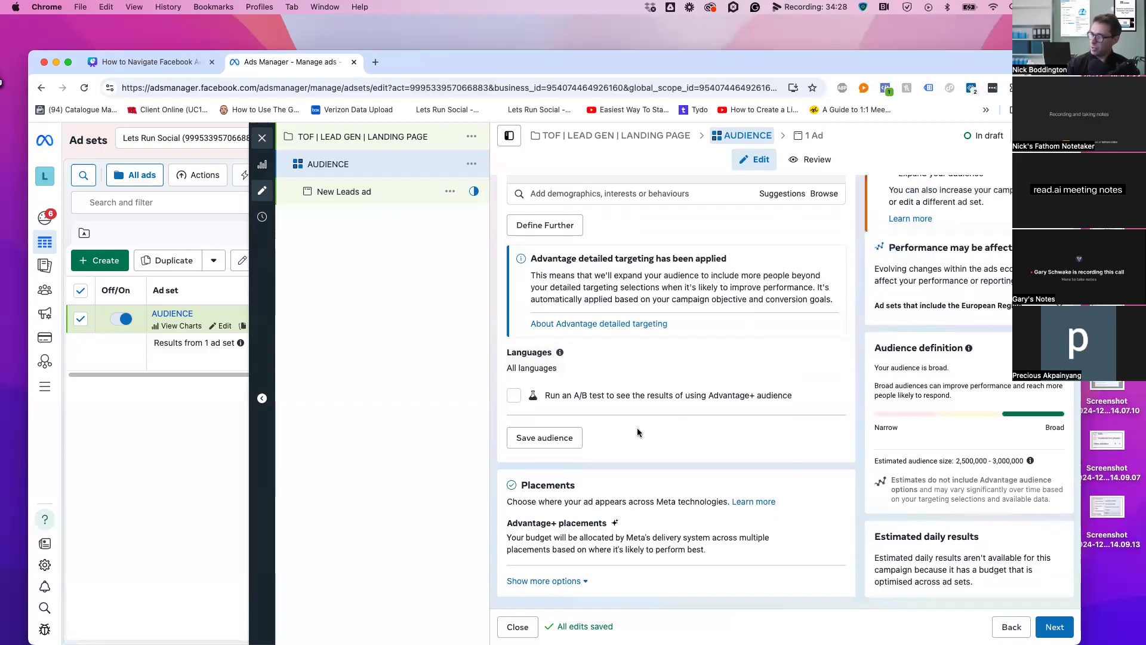
Save the current targeting as a reusable audience named MARKETING
left_click(526, 442)
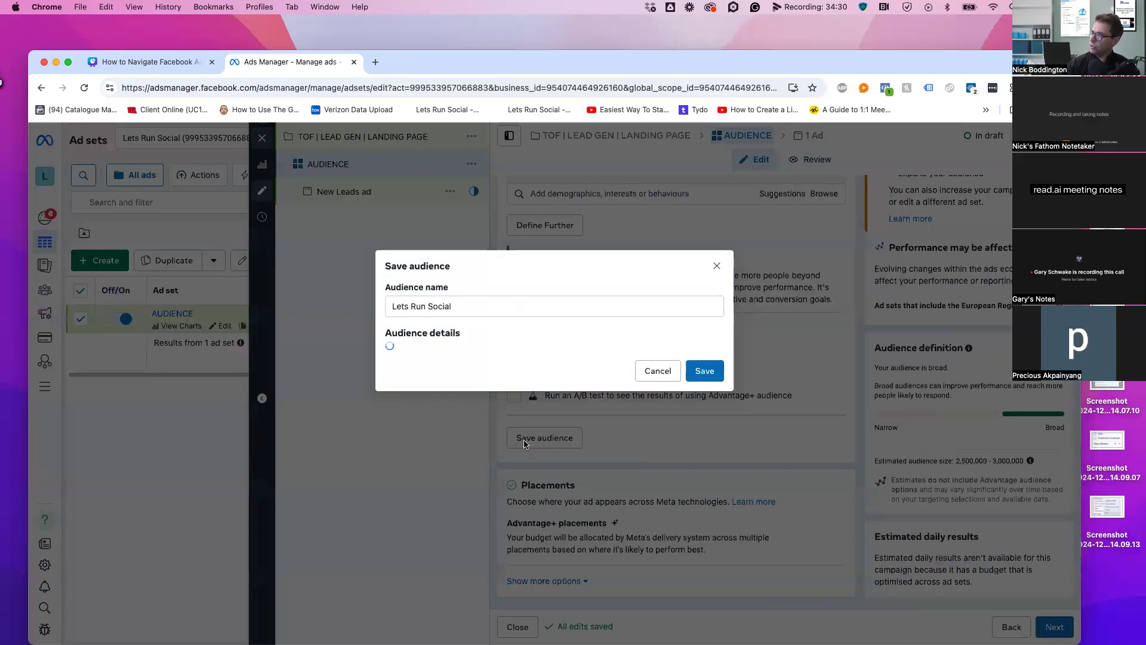
left_click(500, 246)
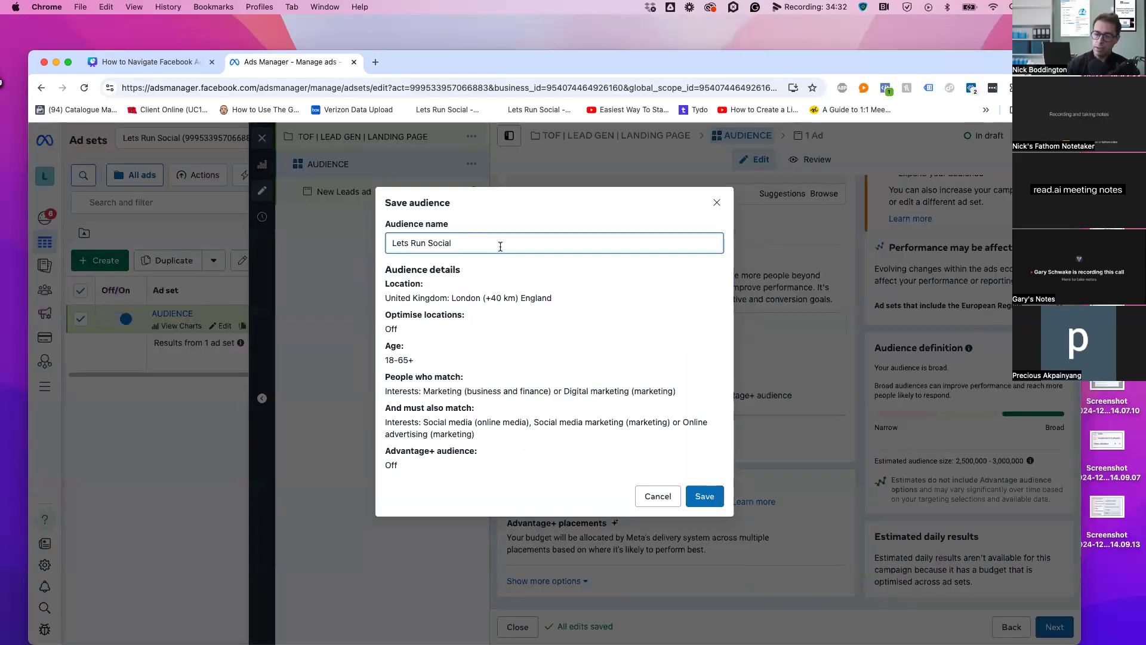
key("BackSpace")
key("BackSpace")
key("BackSpace")
key("BackSpace")
key("BackSpace")
key("BackSpace")
key("BackSpace")
key("BackSpace")
key("BackSpace")
key("BackSpace")
key("BackSpace")
key("BackSpace")
key("BackSpace")
key("BackSpace")
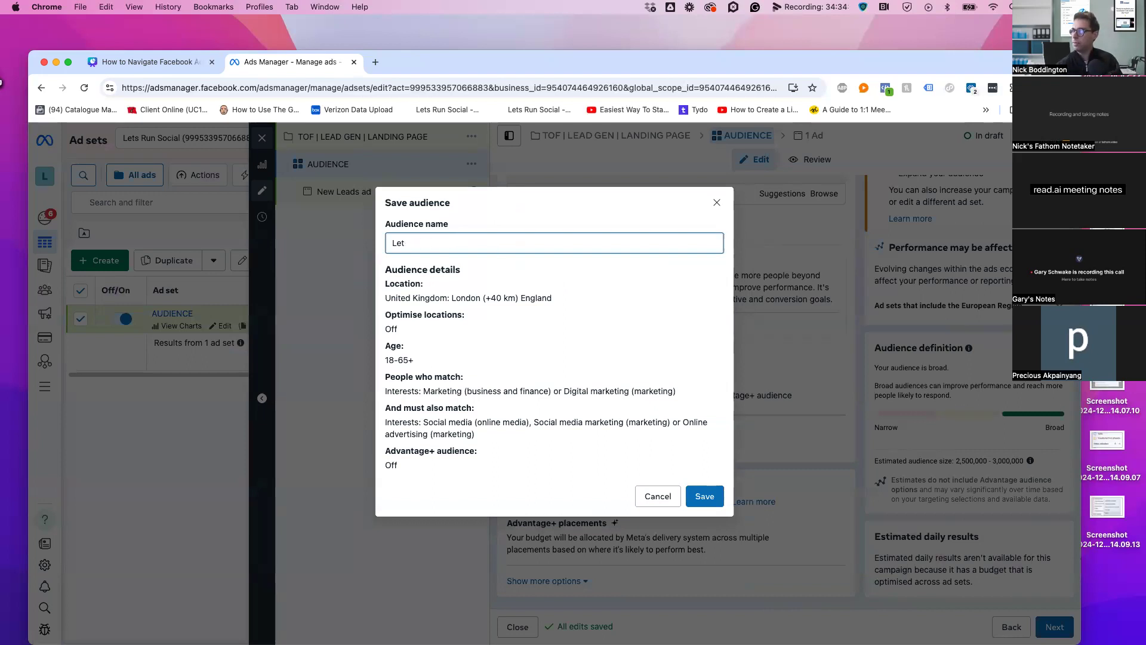
type("MARKETING")
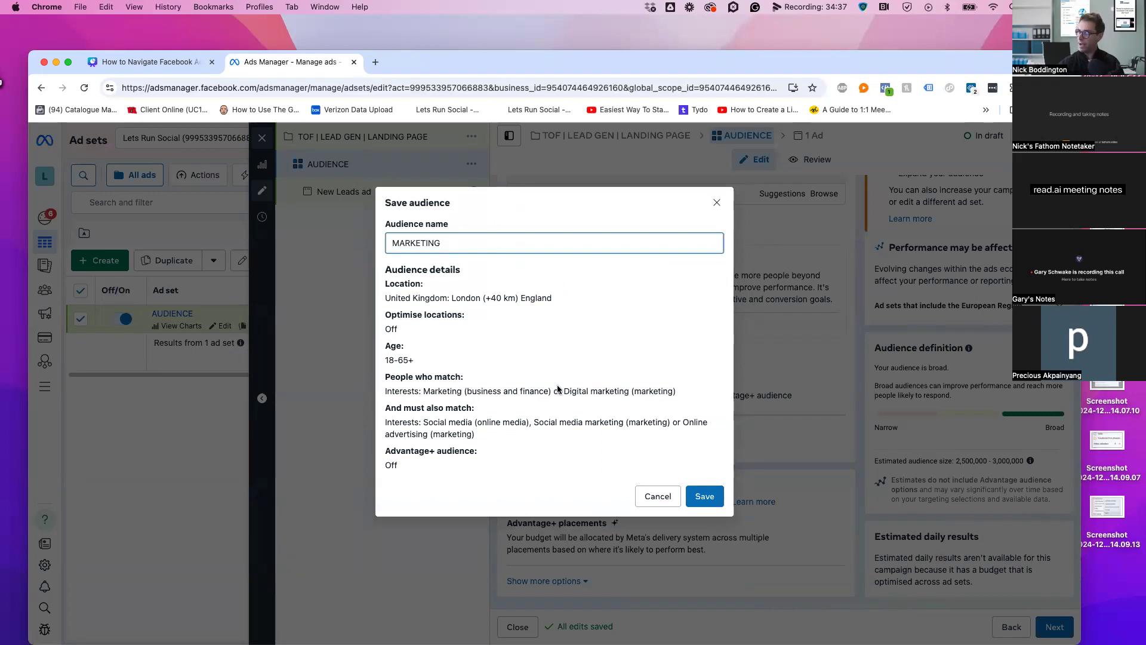
left_click(704, 495)
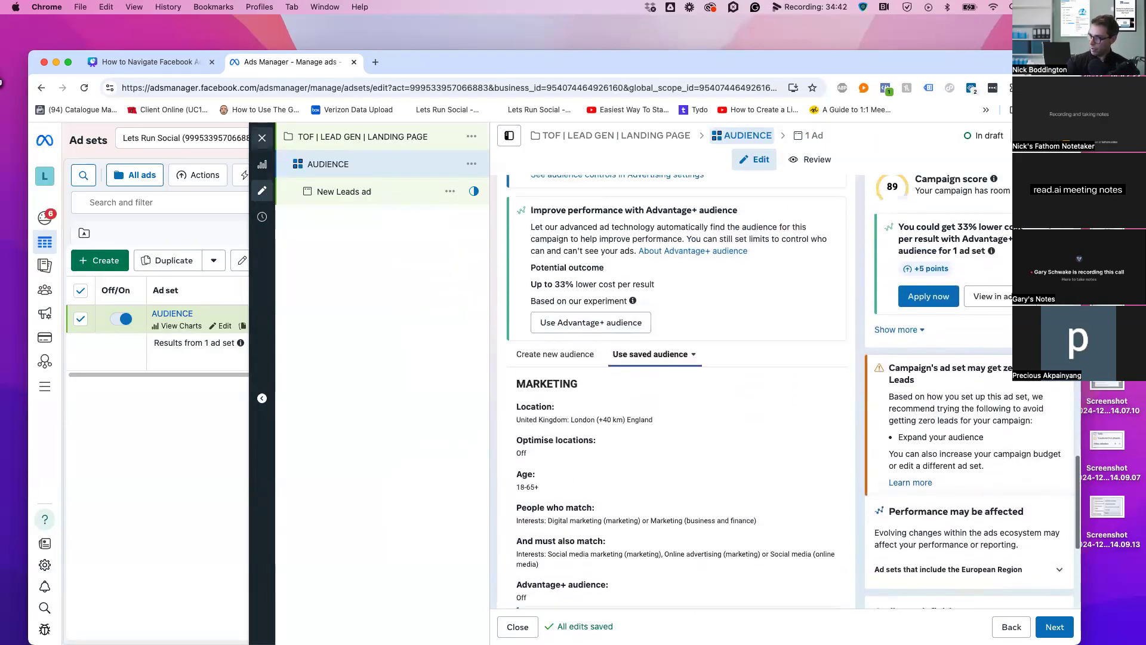
scroll(812, 535, "down", 5)
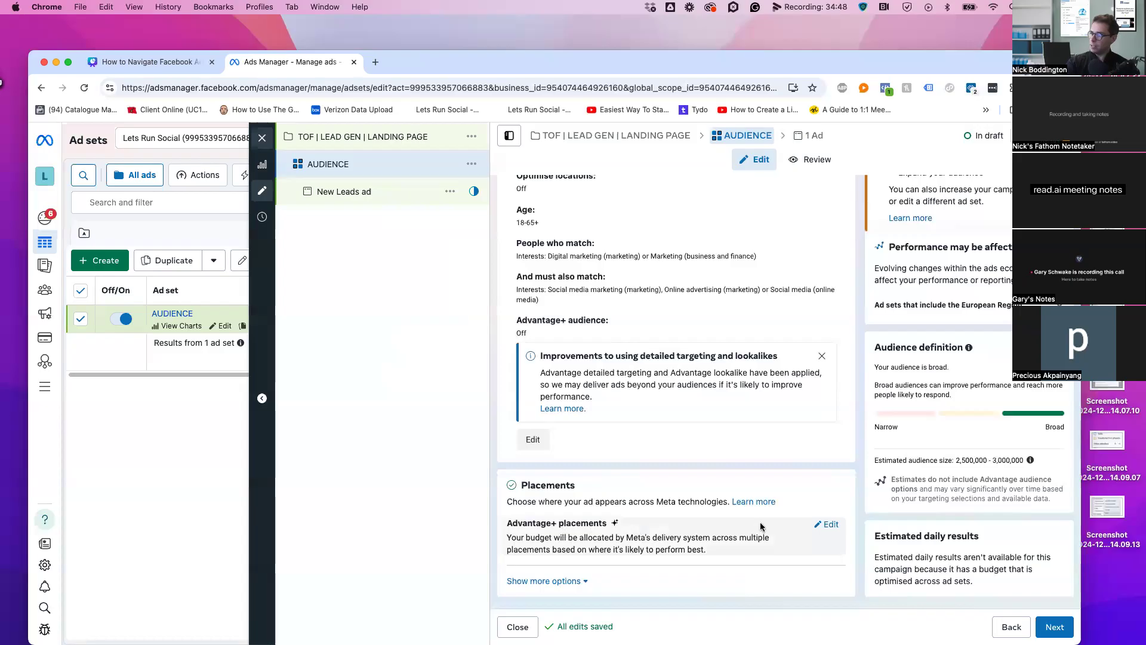
scroll(830, 523, "down", 3)
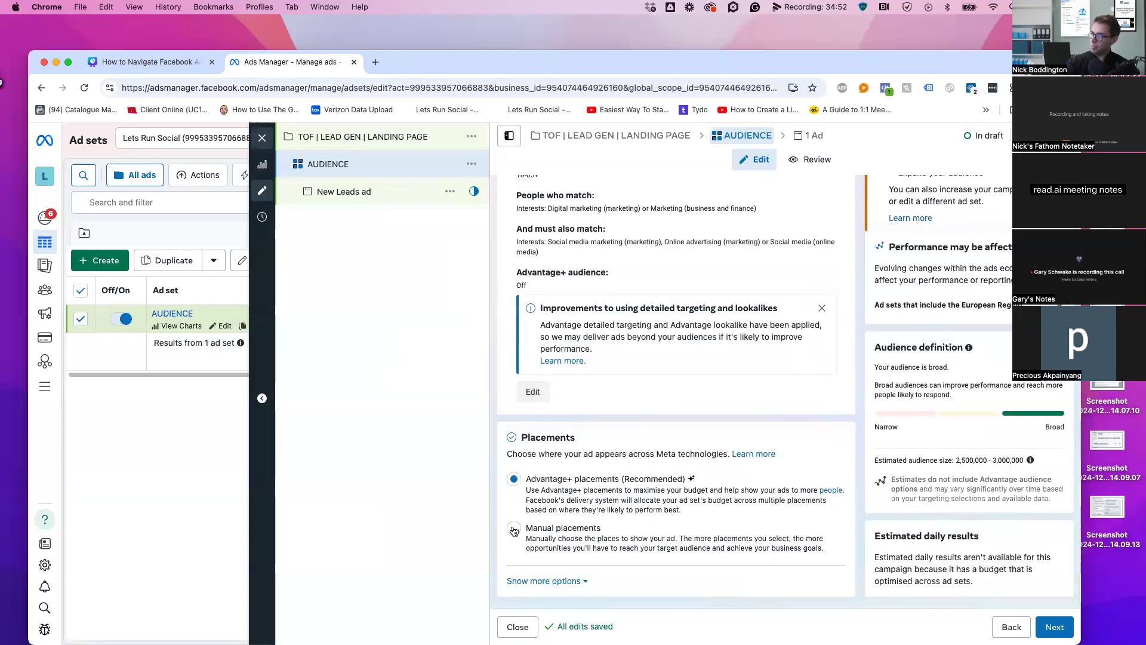
left_click(514, 529)
scroll(686, 525, "down", 5)
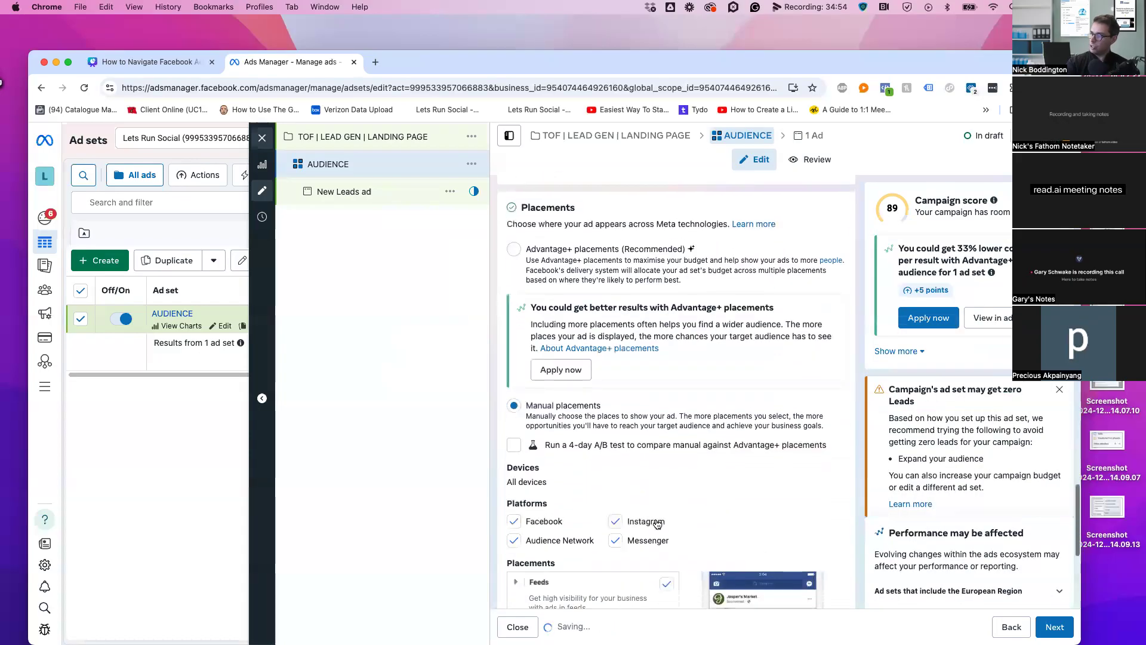
scroll(754, 535, "down", 2)
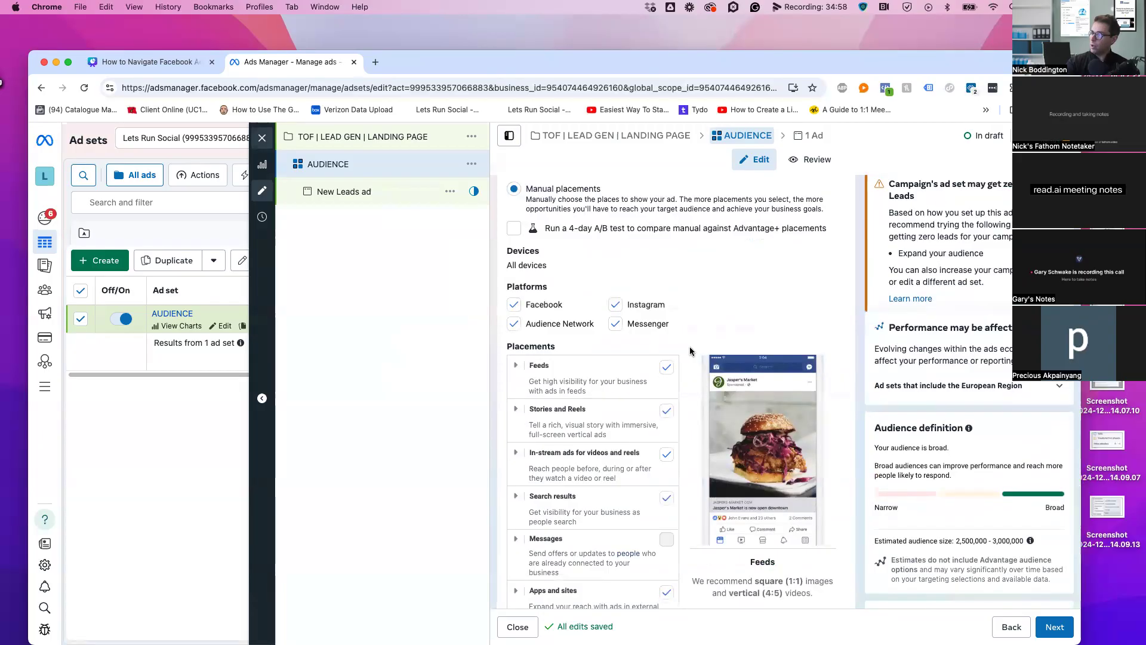
scroll(691, 351, "down", 3)
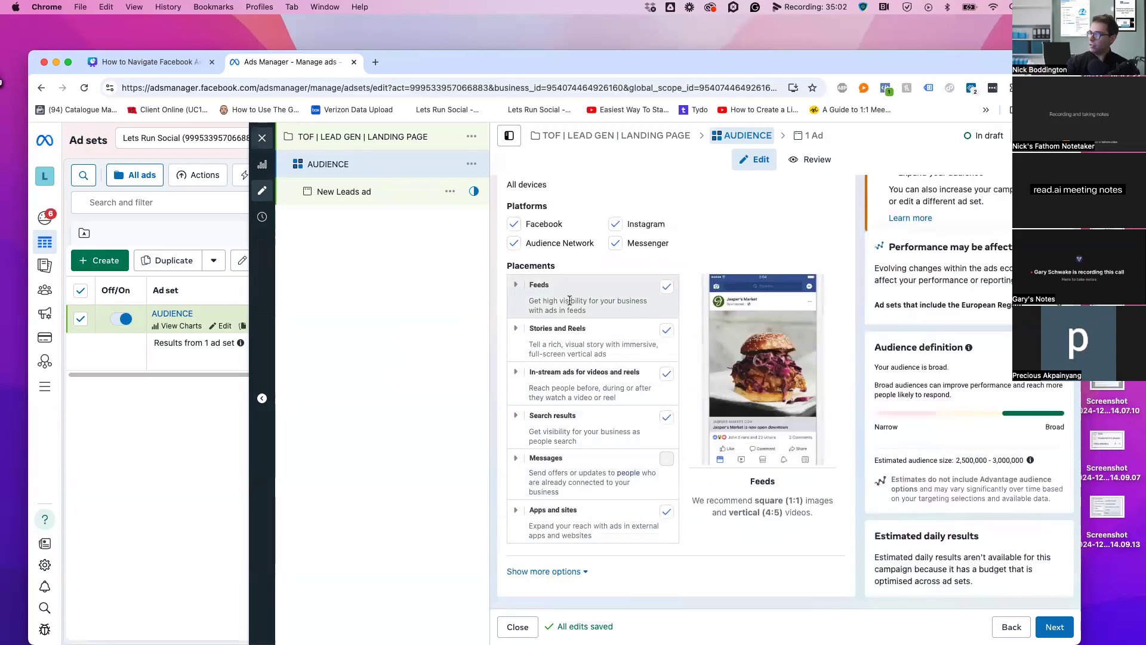
left_click(607, 310)
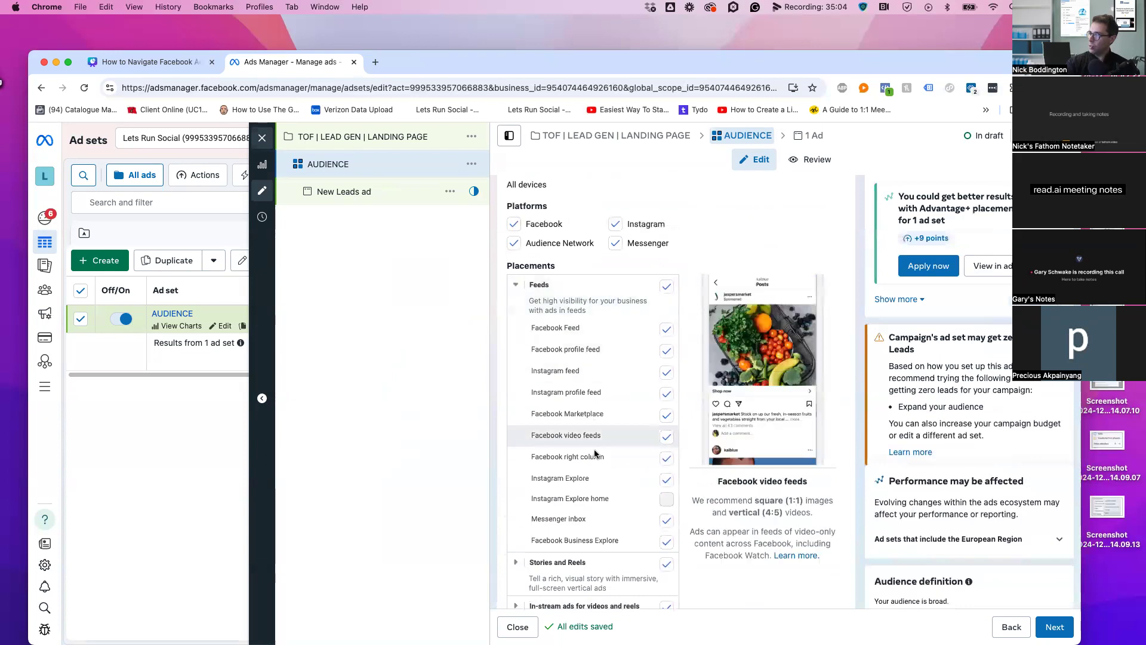
scroll(526, 458, "down", 5)
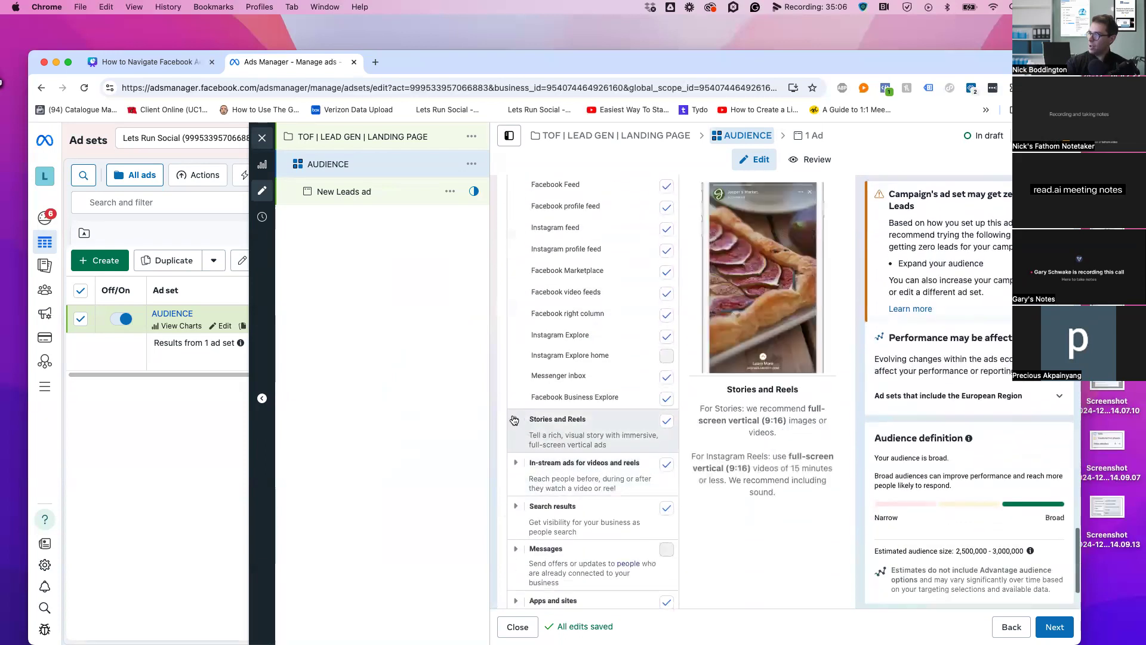
left_click(597, 425)
scroll(599, 289, "down", 5)
left_click(574, 457)
scroll(566, 357, "down", 5)
scroll(565, 357, "up", 10)
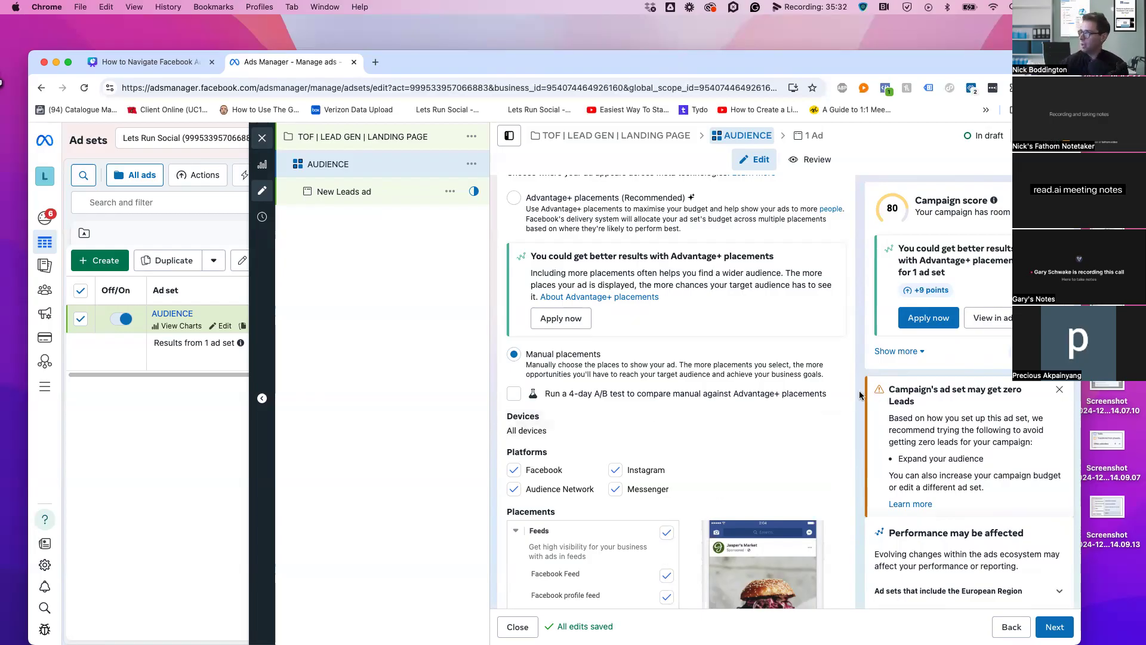
scroll(860, 395, "down", 8)
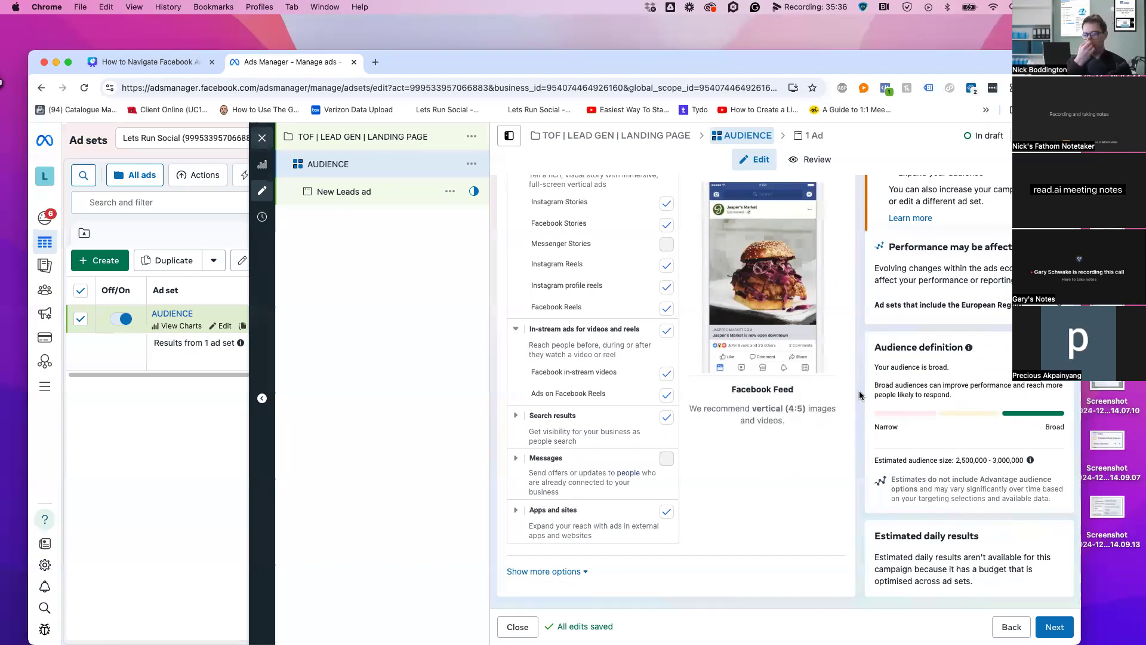
scroll(860, 395, "up", 5)
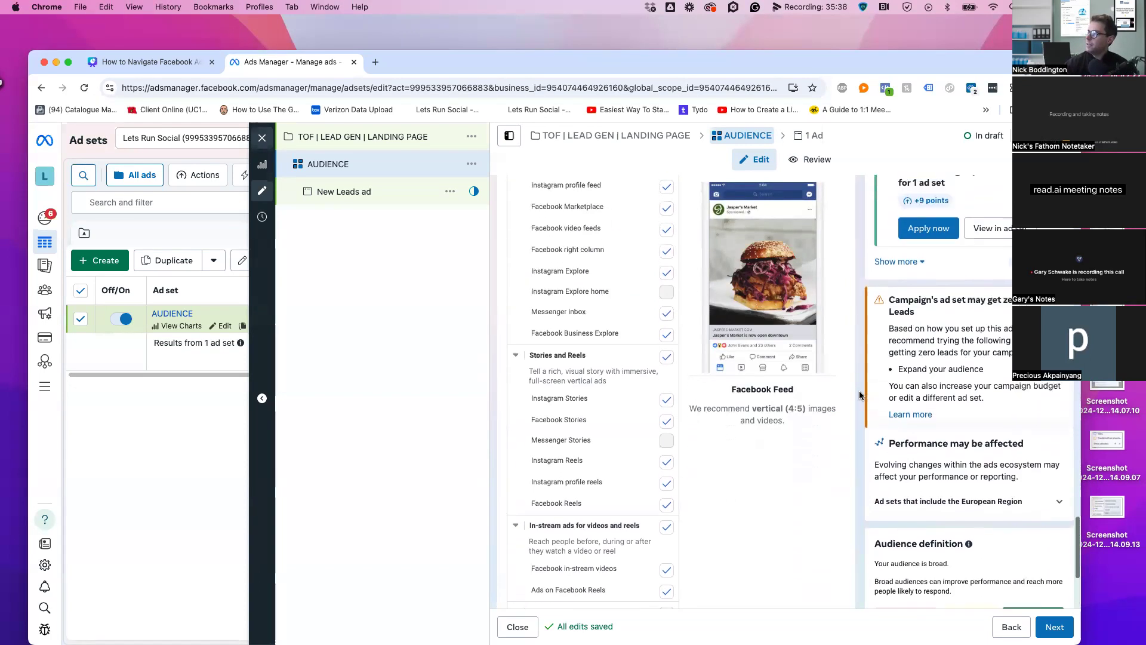
scroll(860, 395, "up", 4)
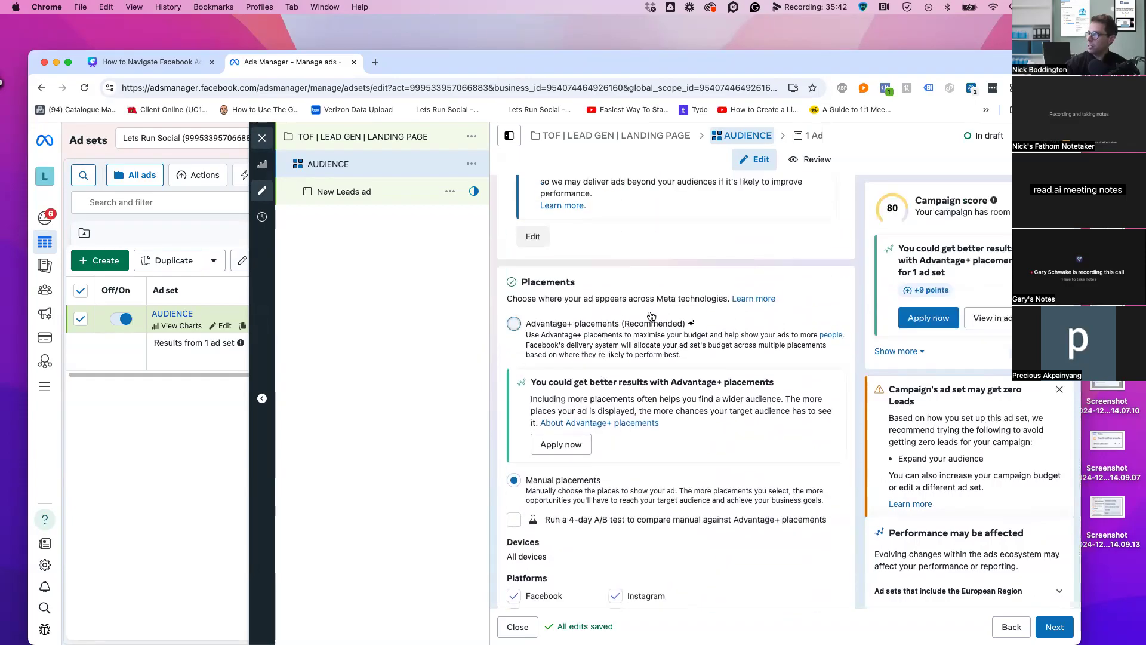
left_click(651, 315)
scroll(721, 297, "up", 3)
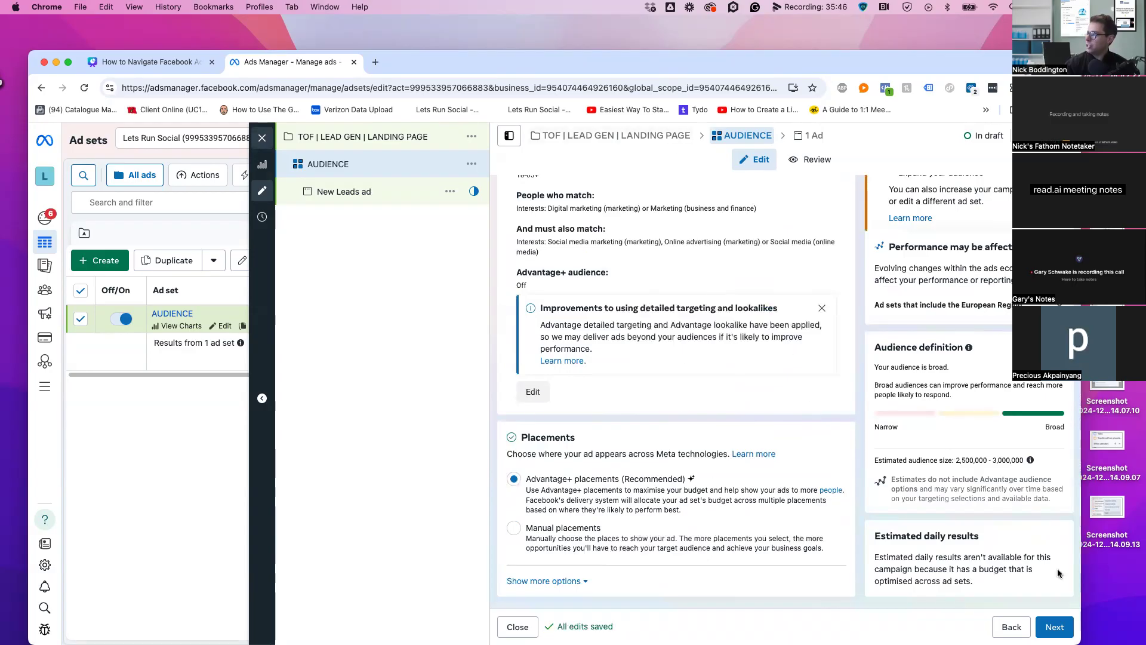
Continue to the ad level and rename the ad from New Leads ad to 'DC'
left_click(1047, 625)
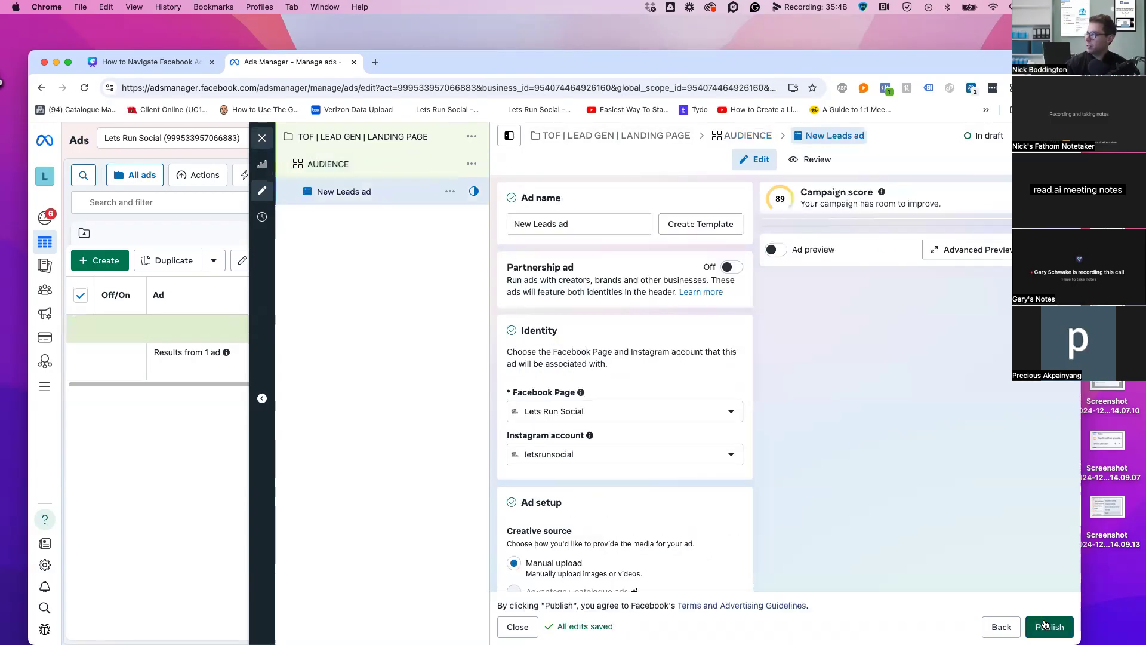
left_click_drag(570, 225, 510, 225)
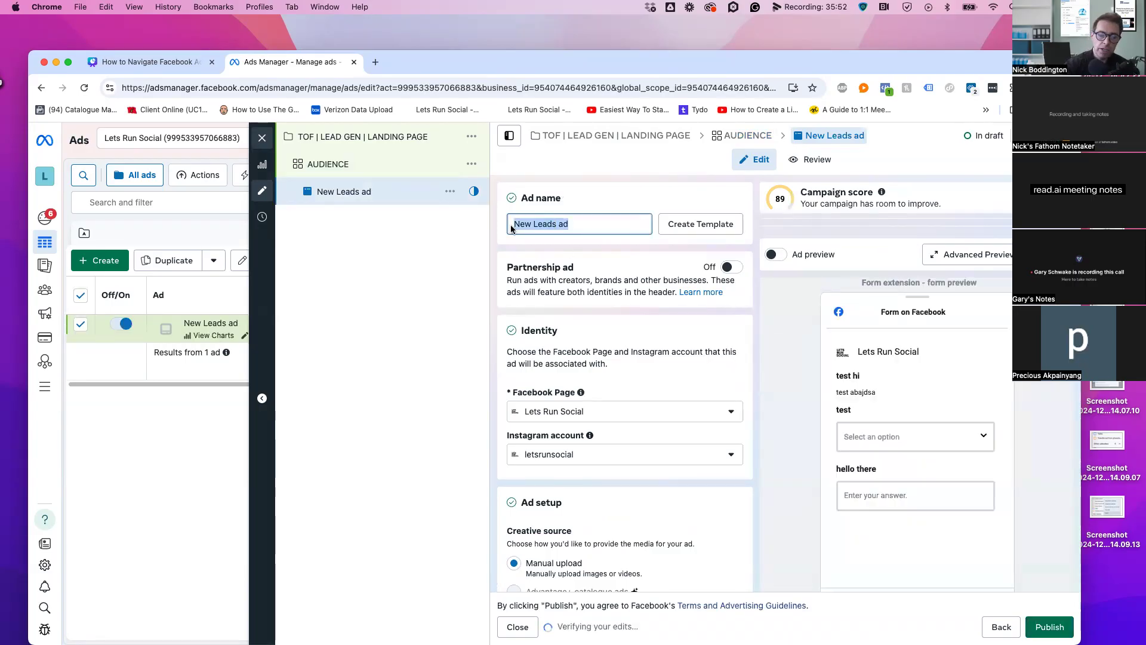
type("Dc")
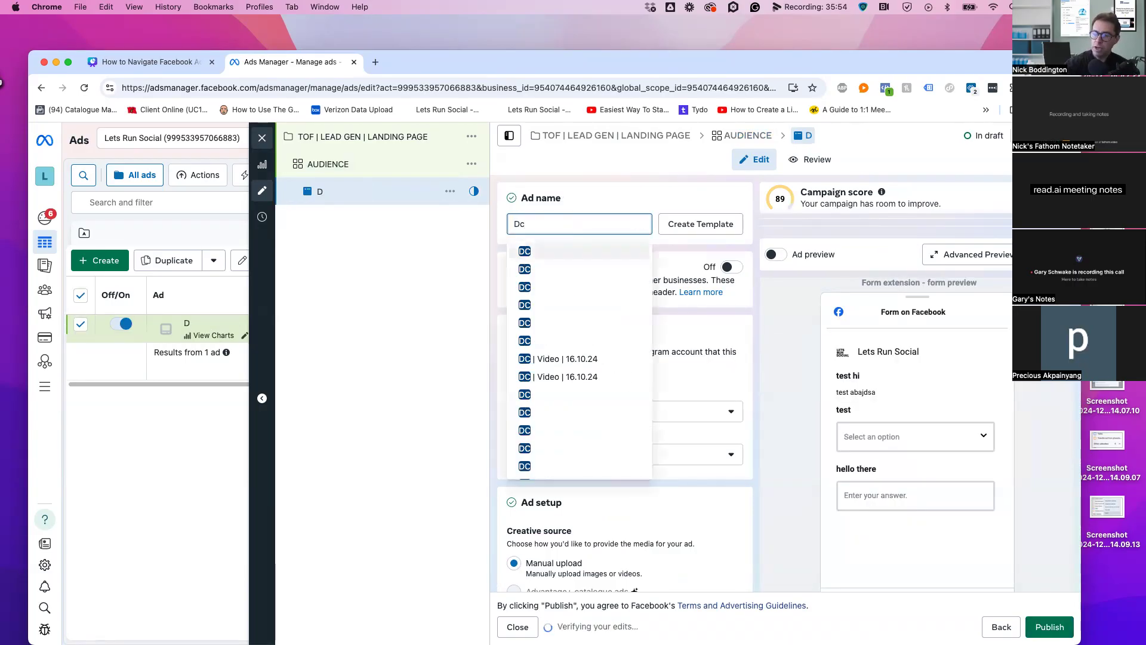
key("BackSpace")
type("c")
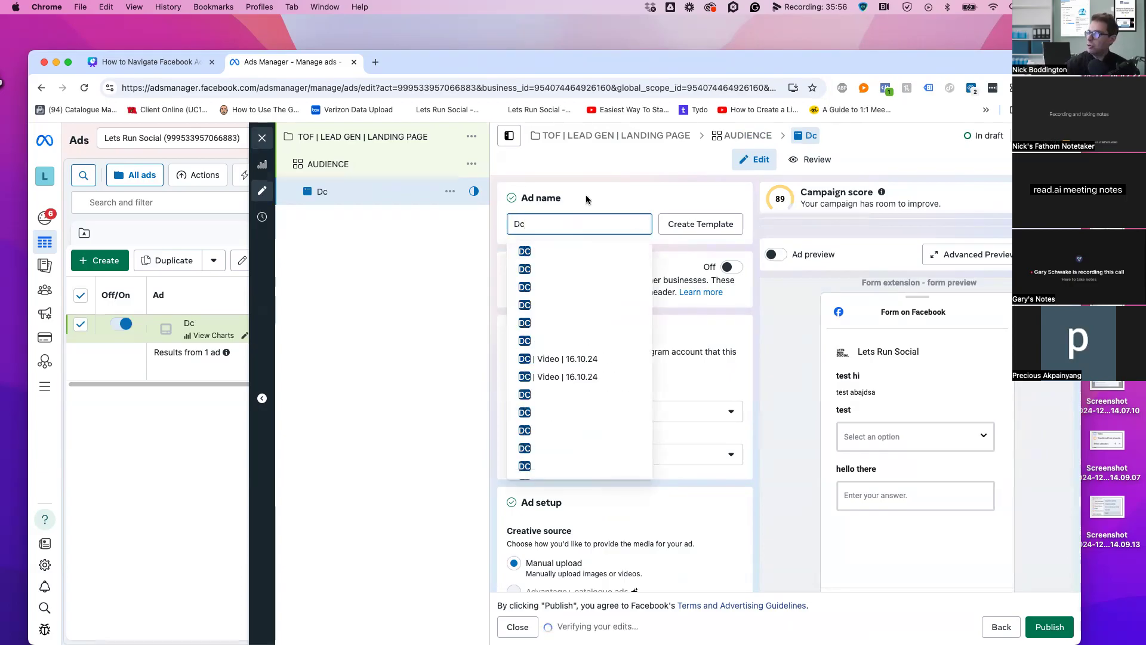
key("BackSpace")
type("c")
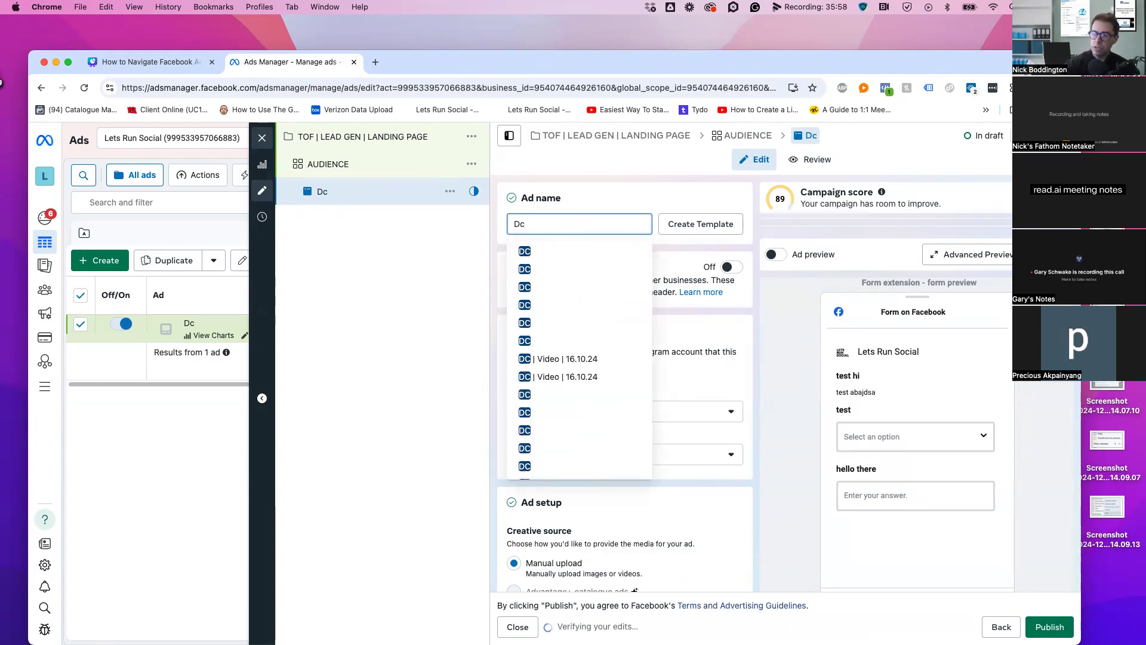
key("BackSpace")
type("C")
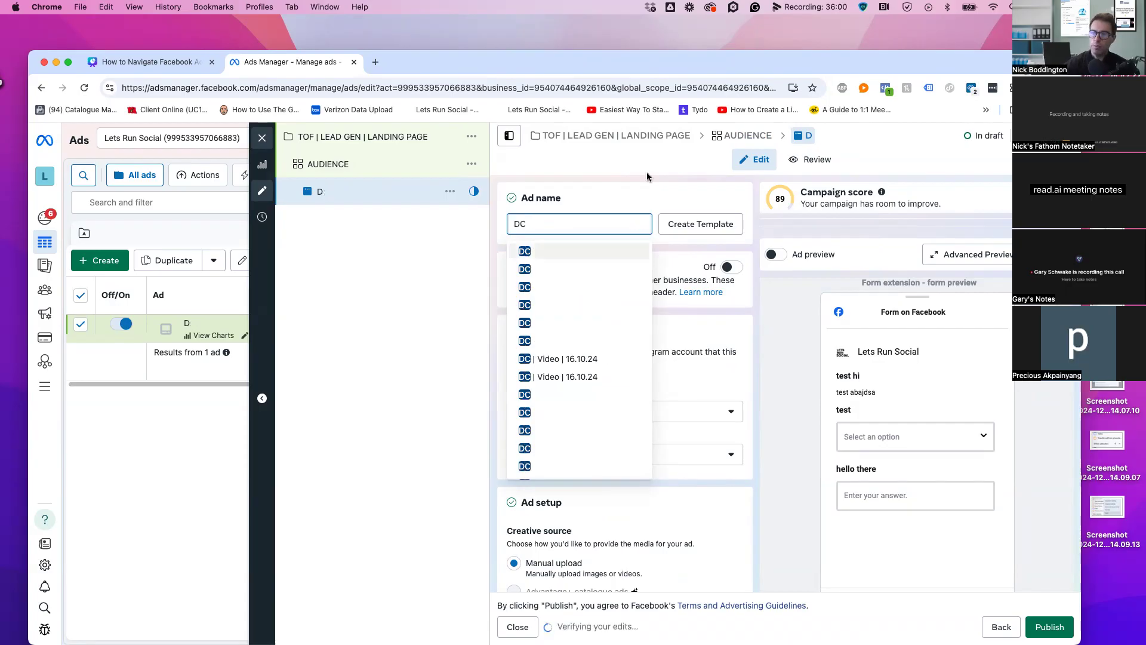
left_click(708, 178)
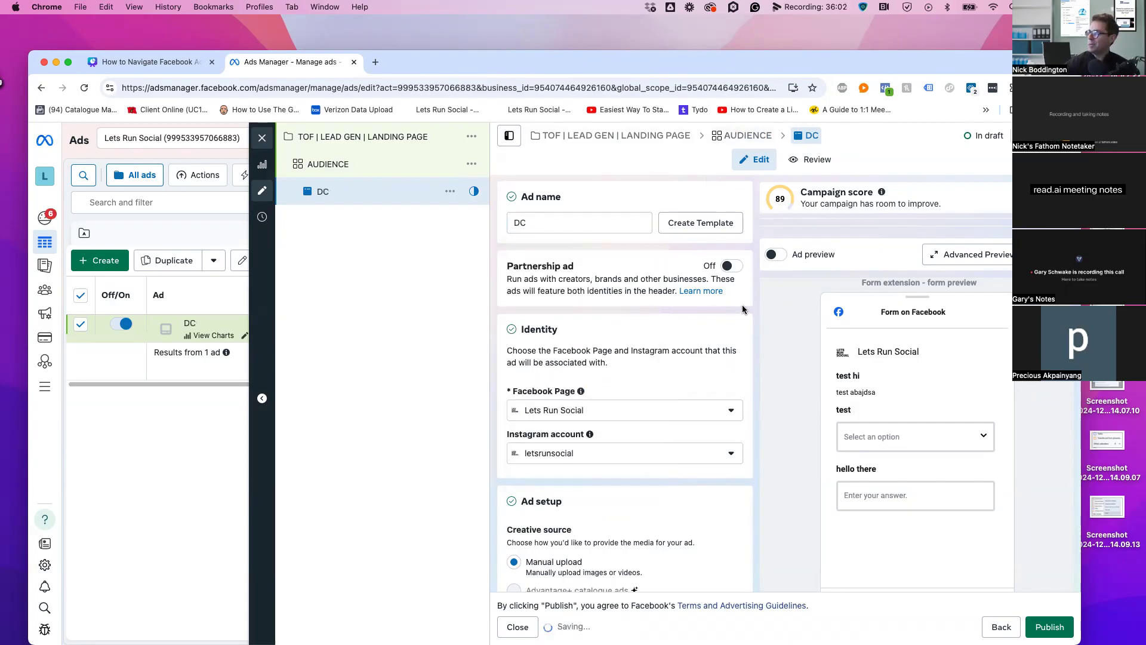
Set the DC ad to Carousel and add the images 8.png_105 and 1.png_105
scroll(744, 309, "down", 3)
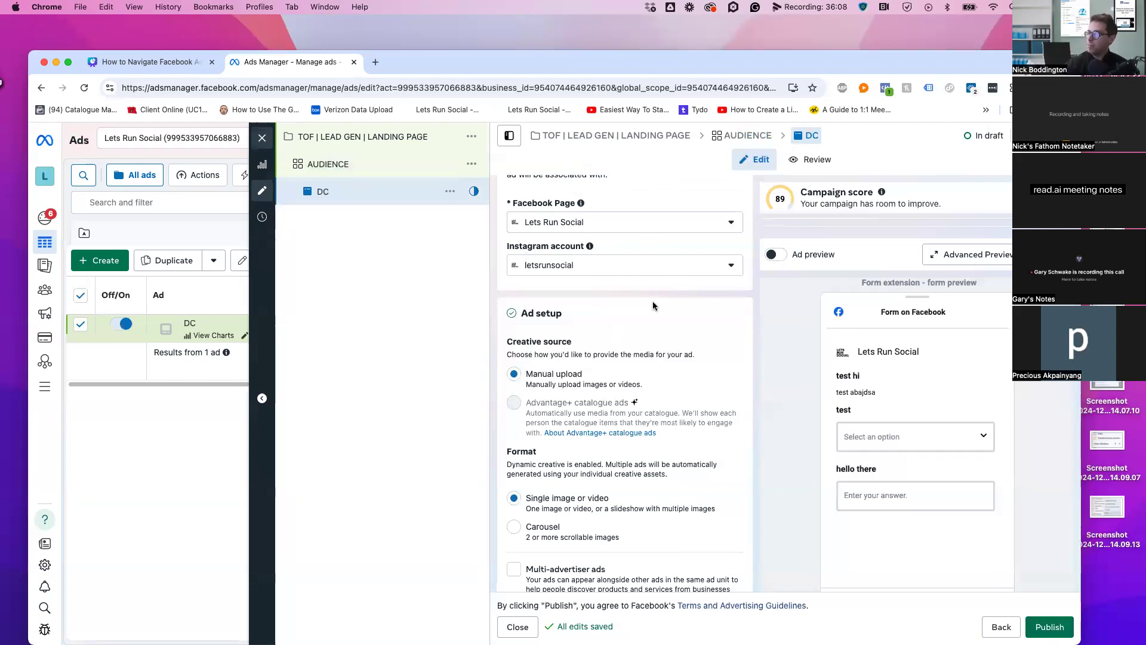
scroll(717, 310, "down", 3)
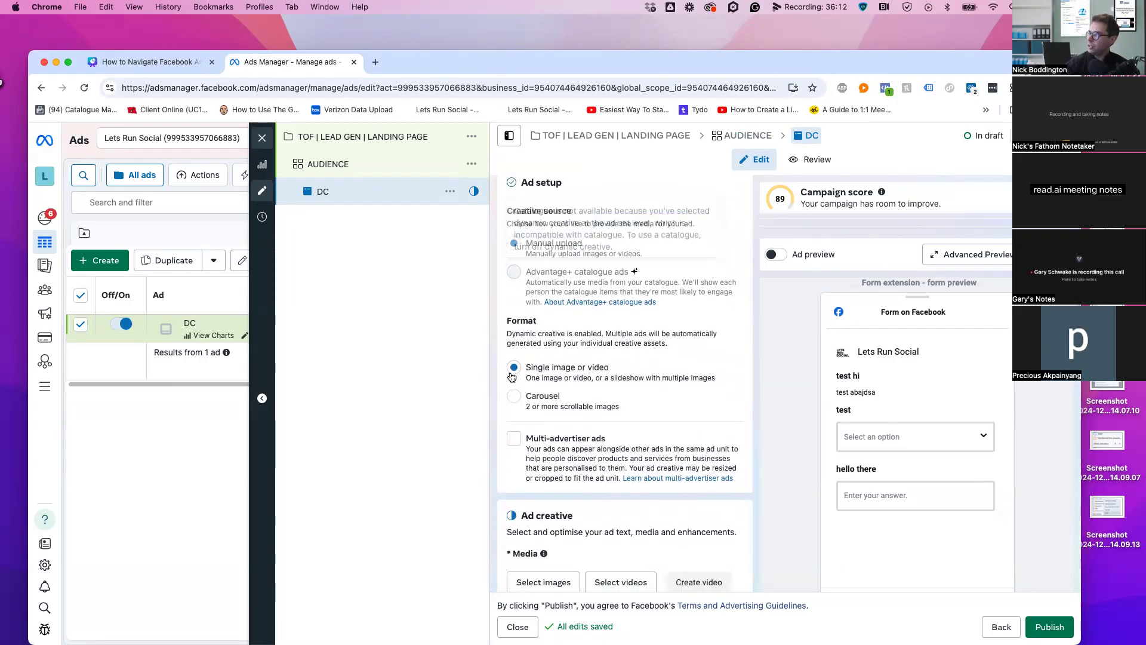
left_click(554, 398)
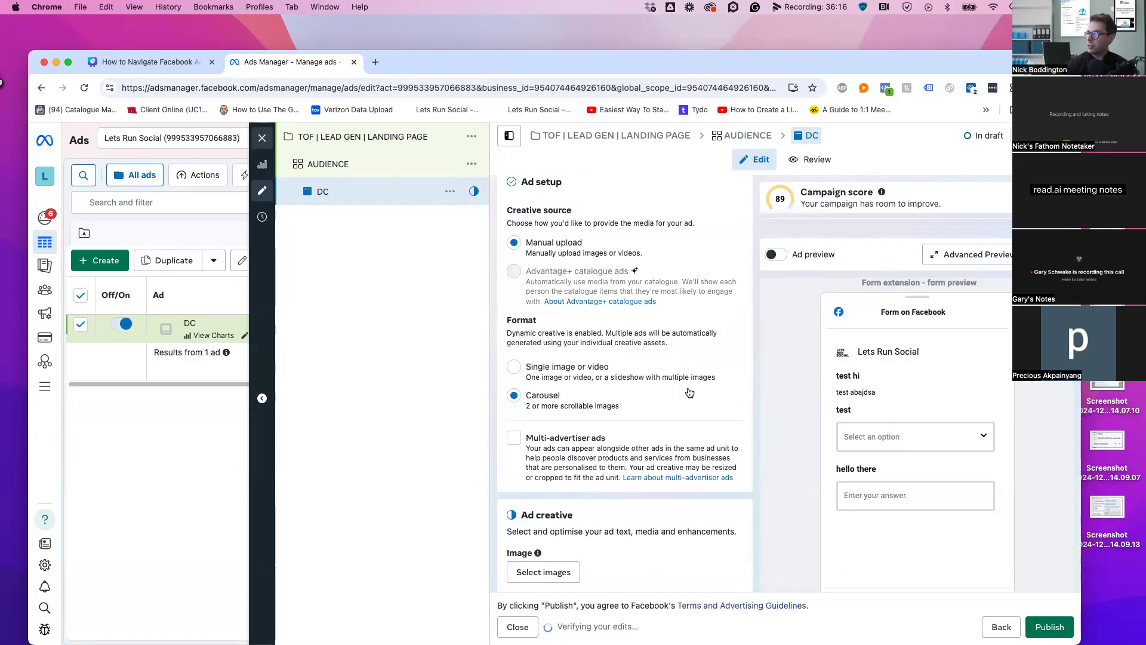
left_click(544, 404)
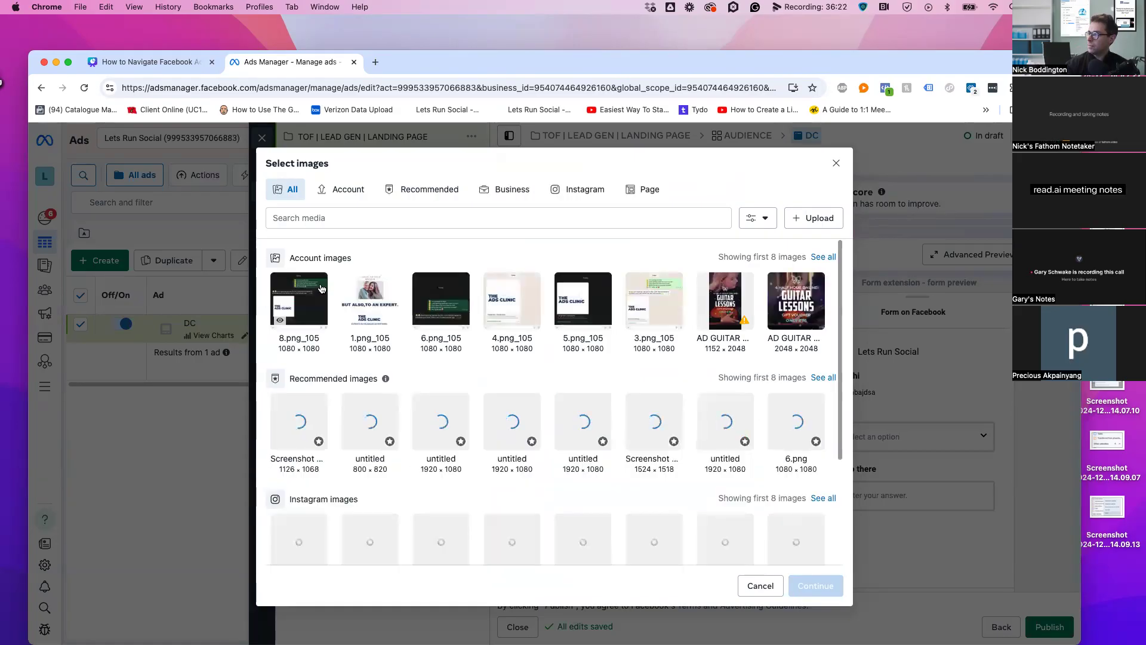
left_click(321, 288)
left_click(347, 309)
left_click(816, 585)
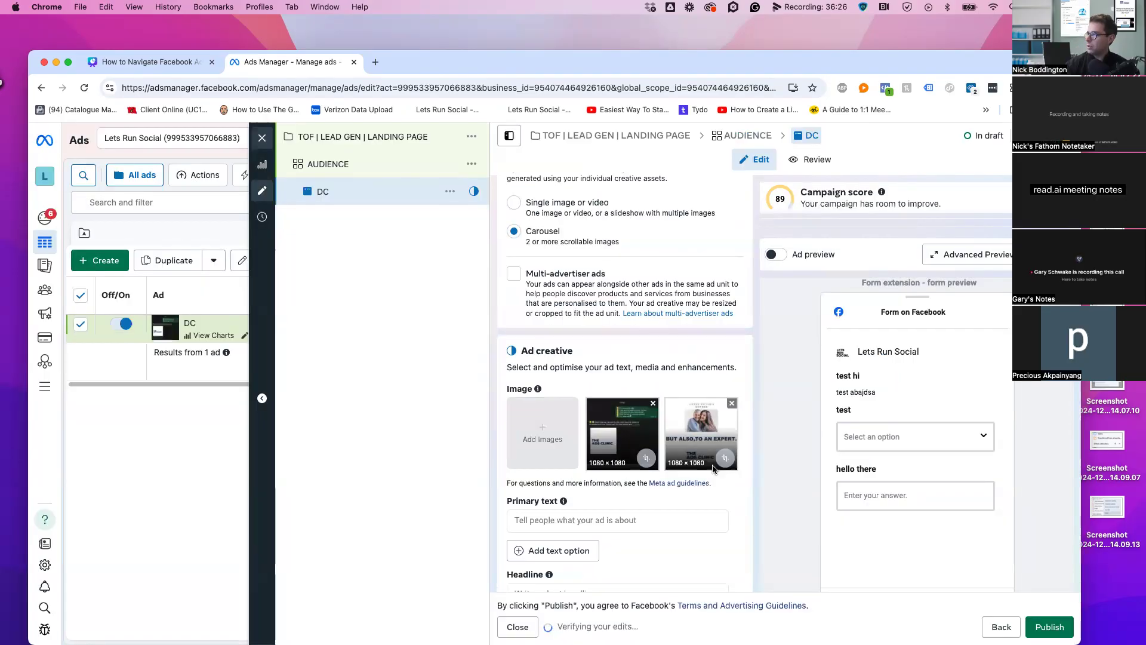
scroll(715, 465, "down", 2)
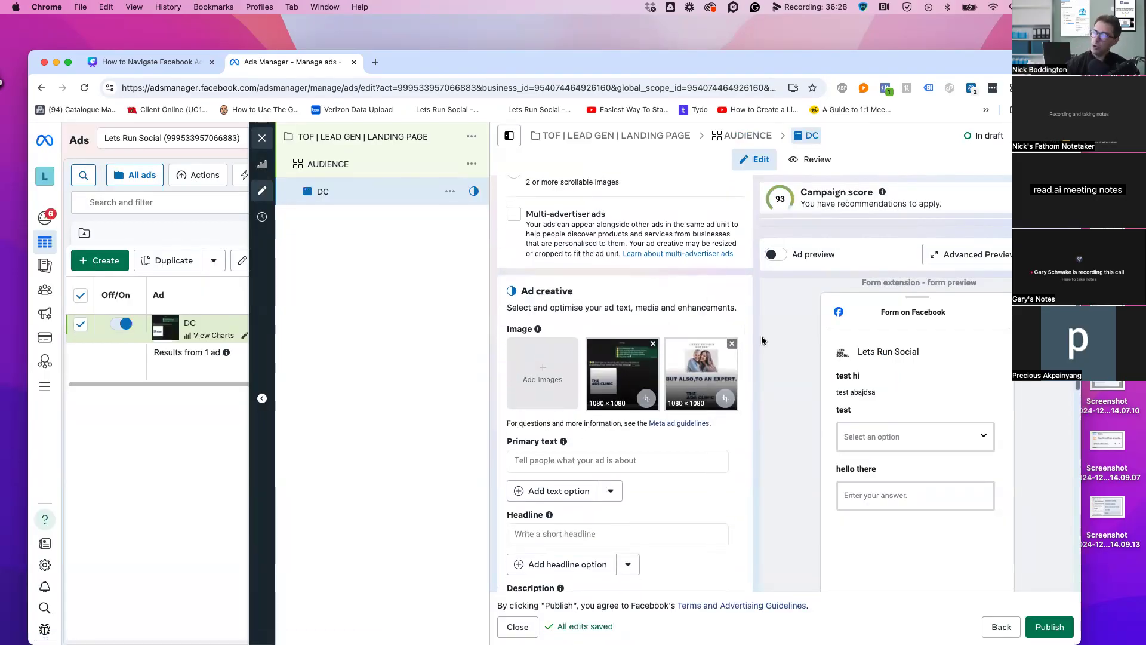
scroll(657, 454, "down", 2)
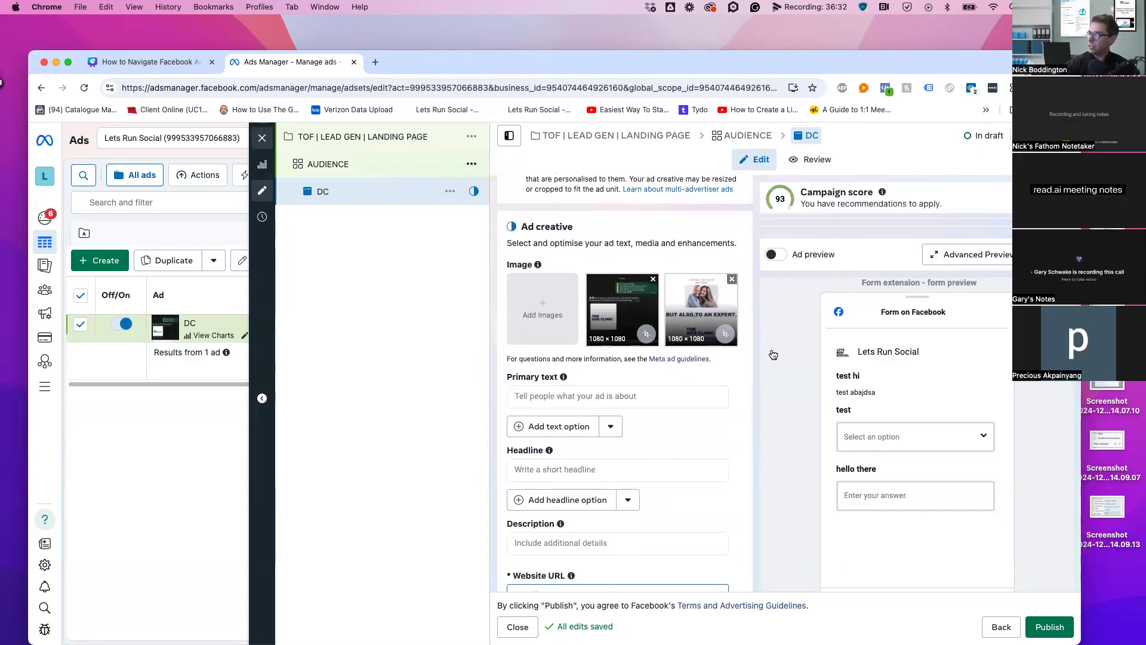
Turn off dynamic creative for the AUDIENCE ad set
scroll(746, 394, "down", 10)
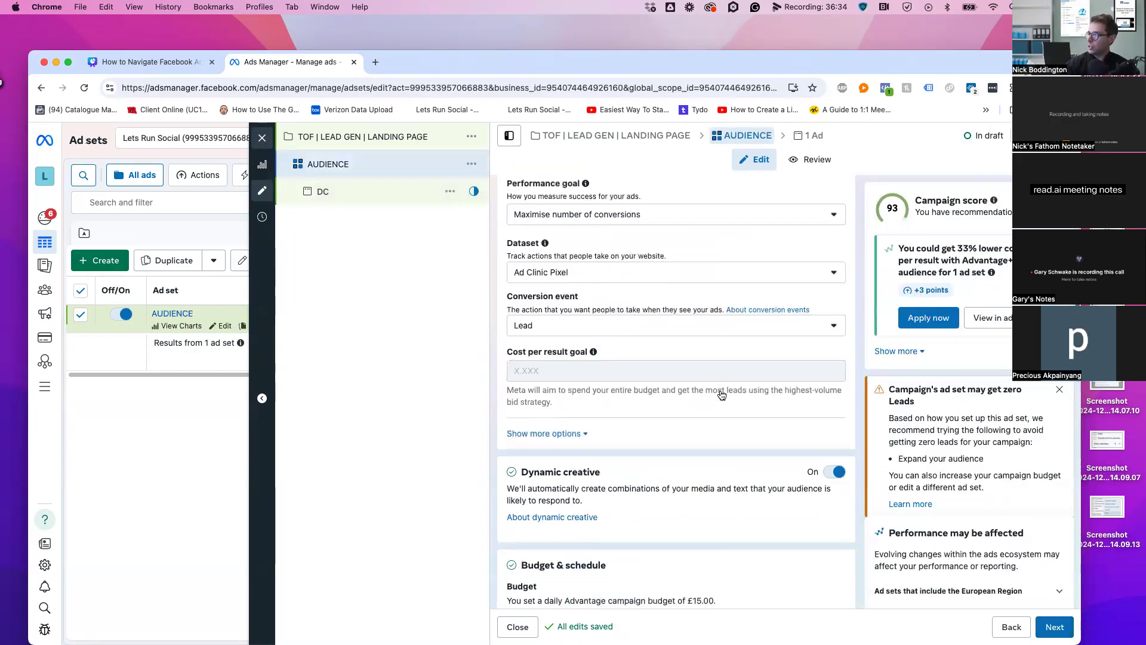
left_click(835, 416)
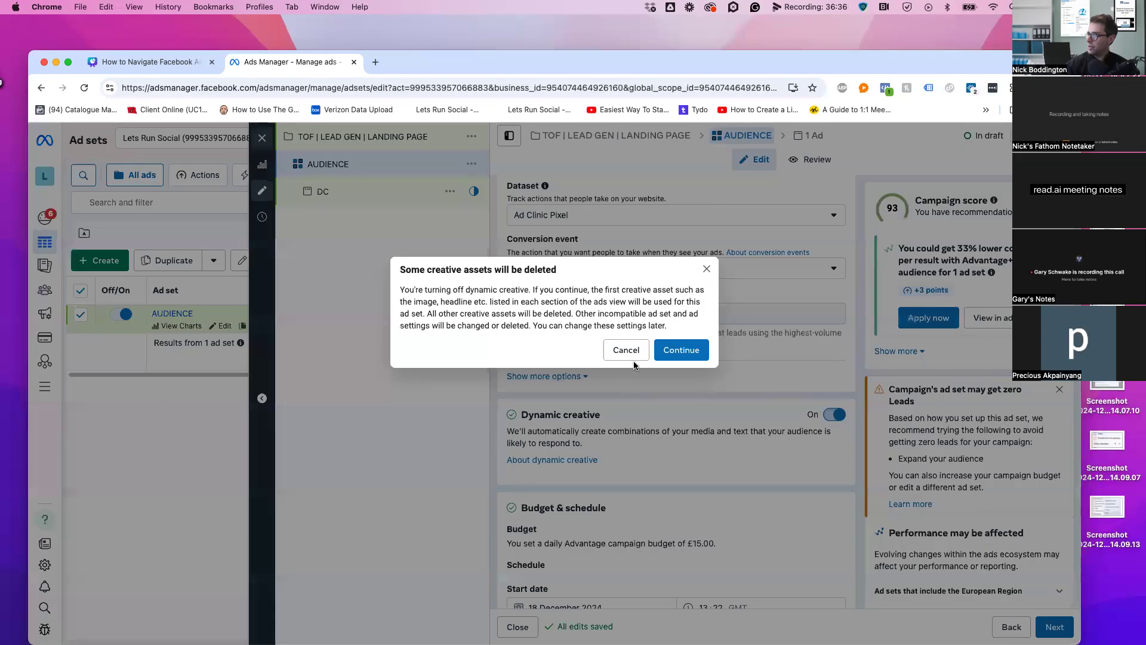
left_click(676, 350)
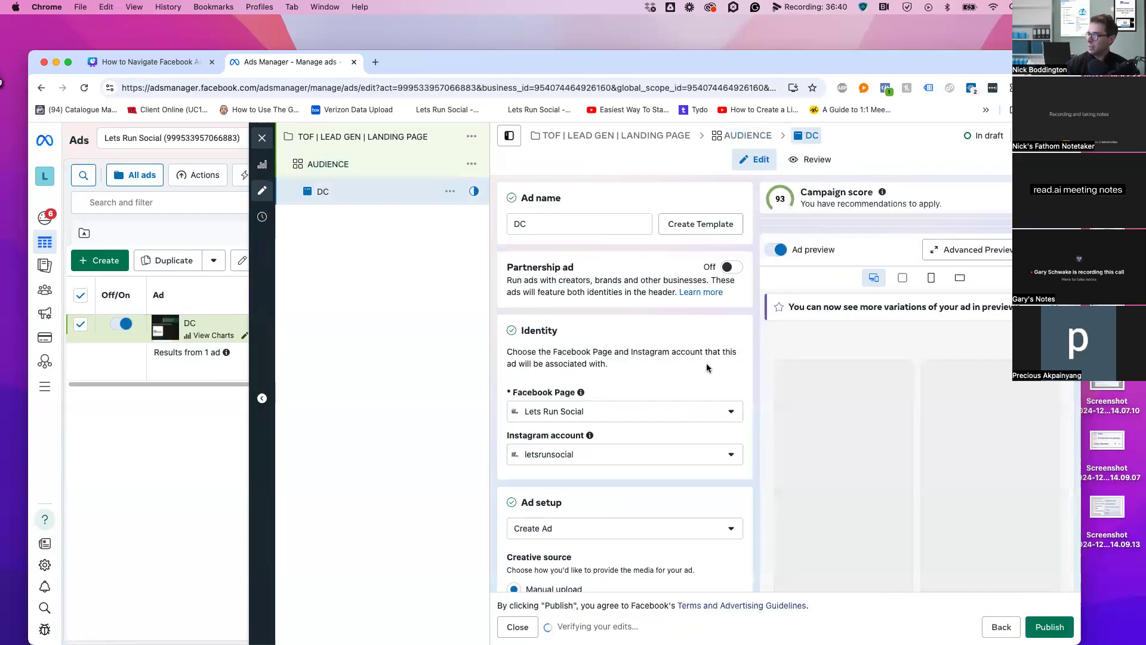
Make the DC ad a carousel with a first image card using 1.png_105
scroll(707, 367, "down", 10)
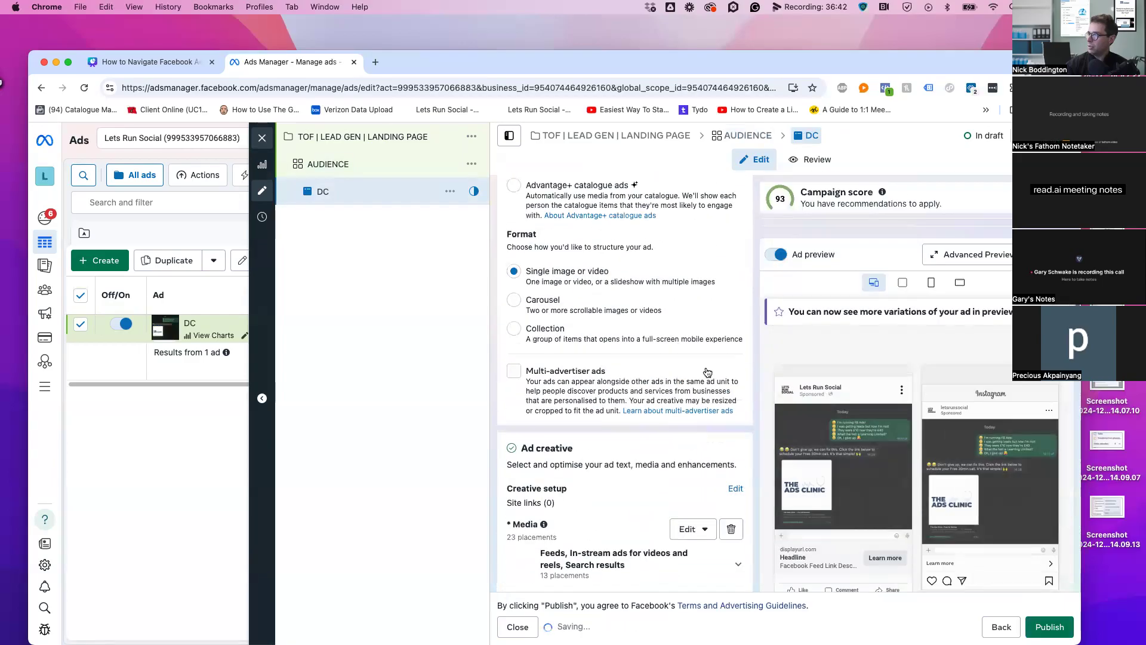
left_click(521, 302)
scroll(650, 354, "down", 2)
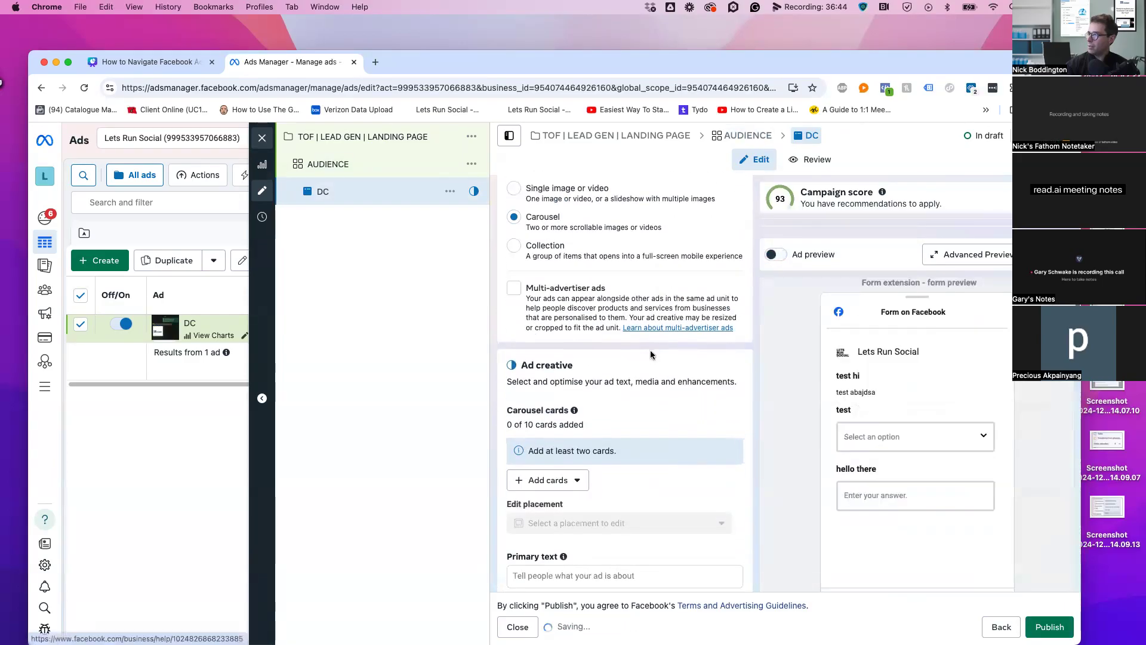
scroll(651, 355, "down", 5)
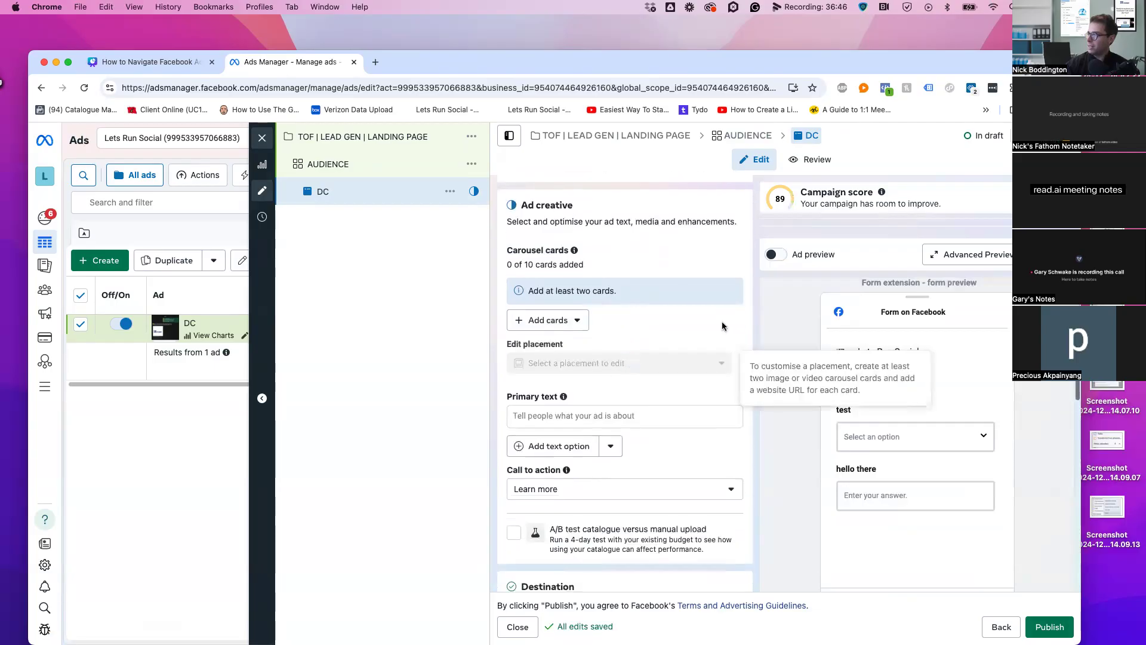
left_click(566, 322)
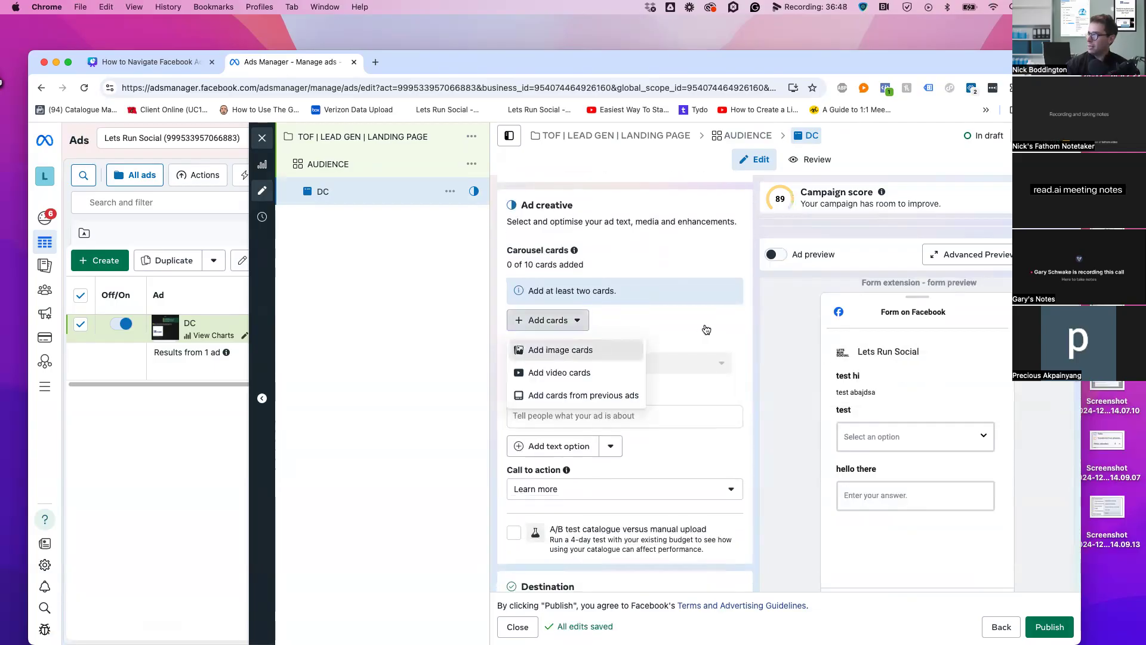
left_click(560, 350)
left_click(370, 300)
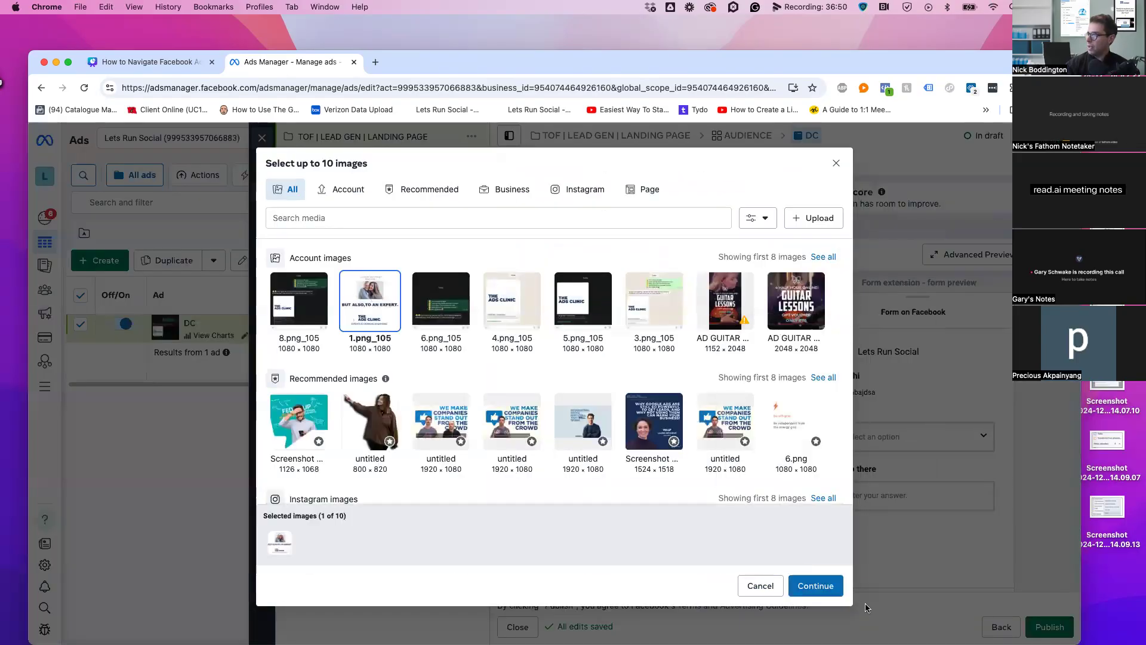
left_click(817, 587)
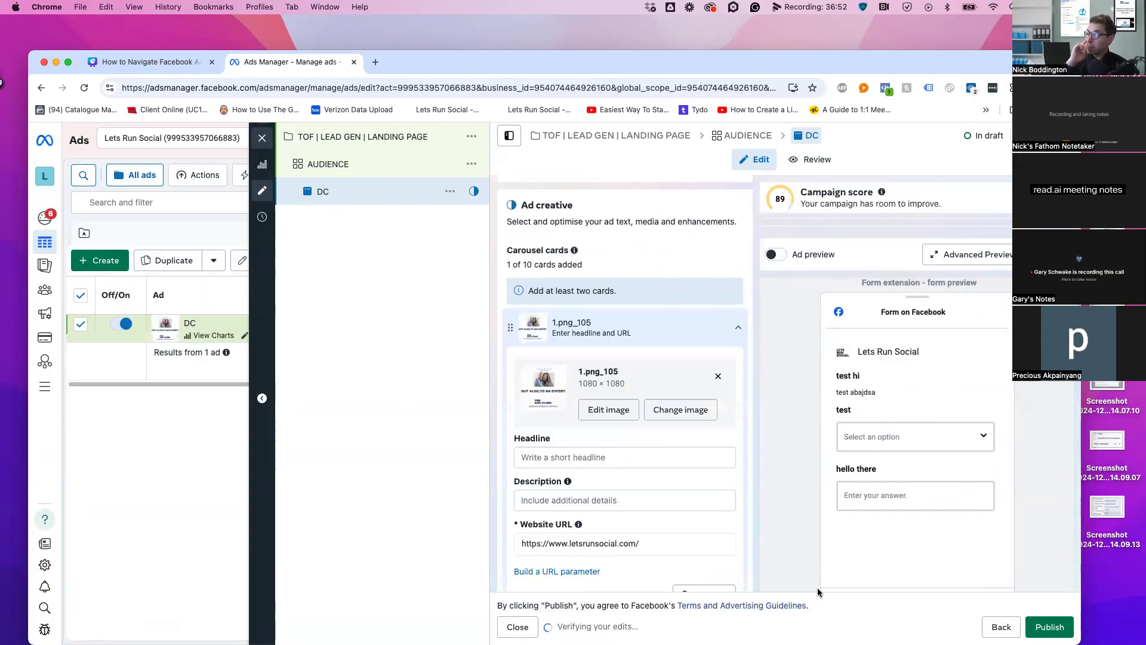
left_click(568, 458)
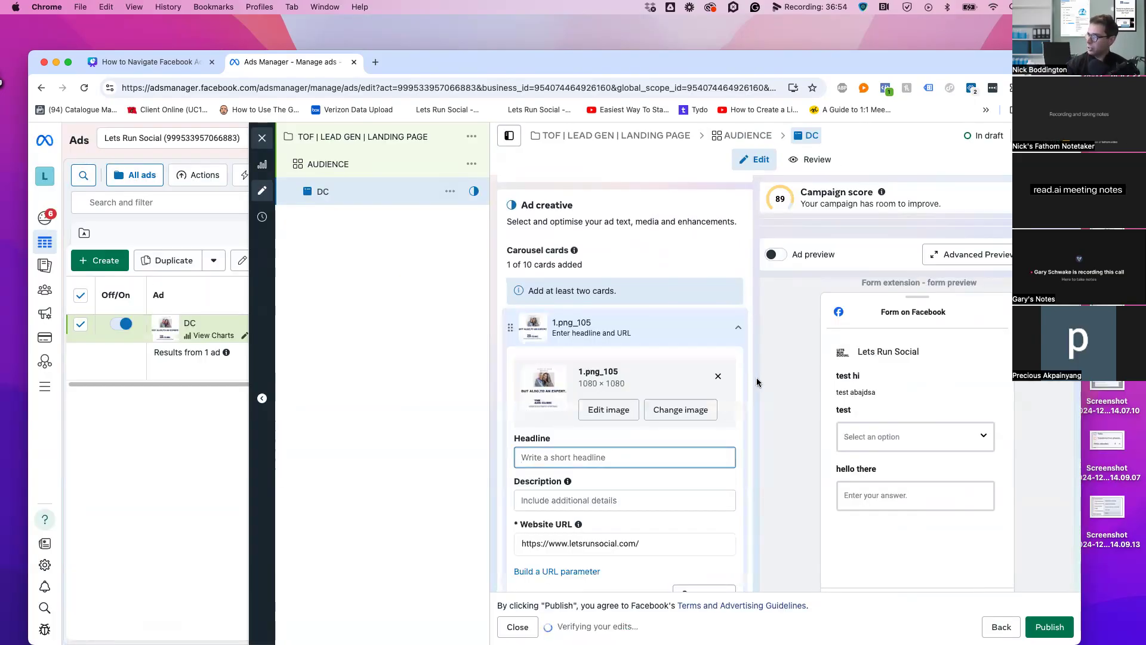
scroll(702, 402, "down", 5)
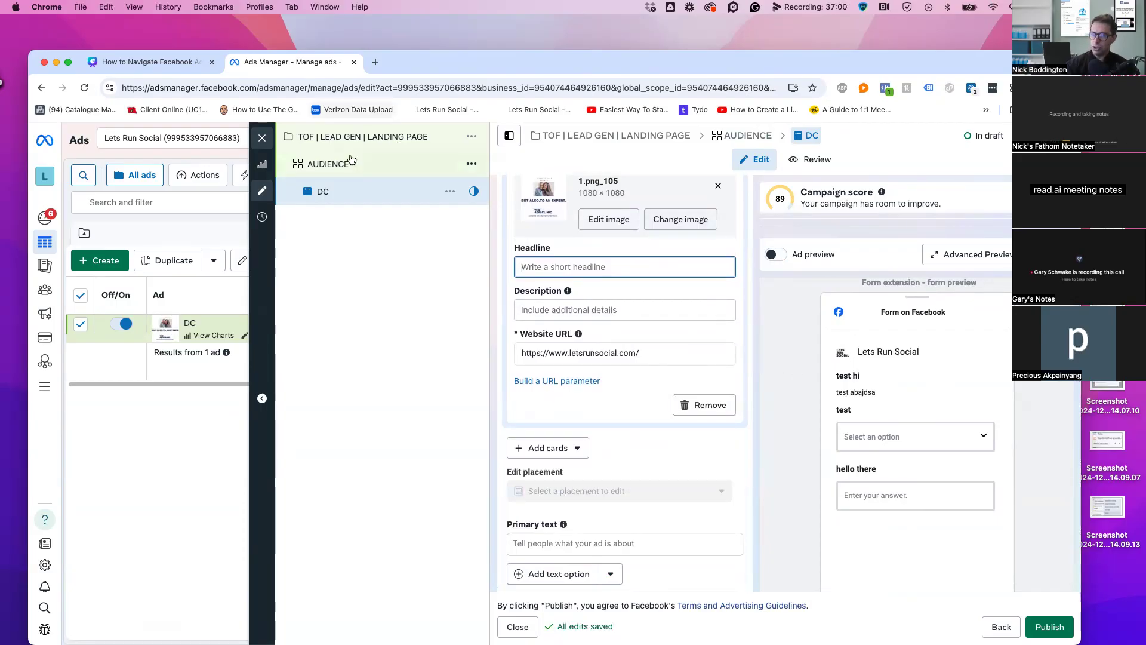
scroll(652, 389, "down", 10)
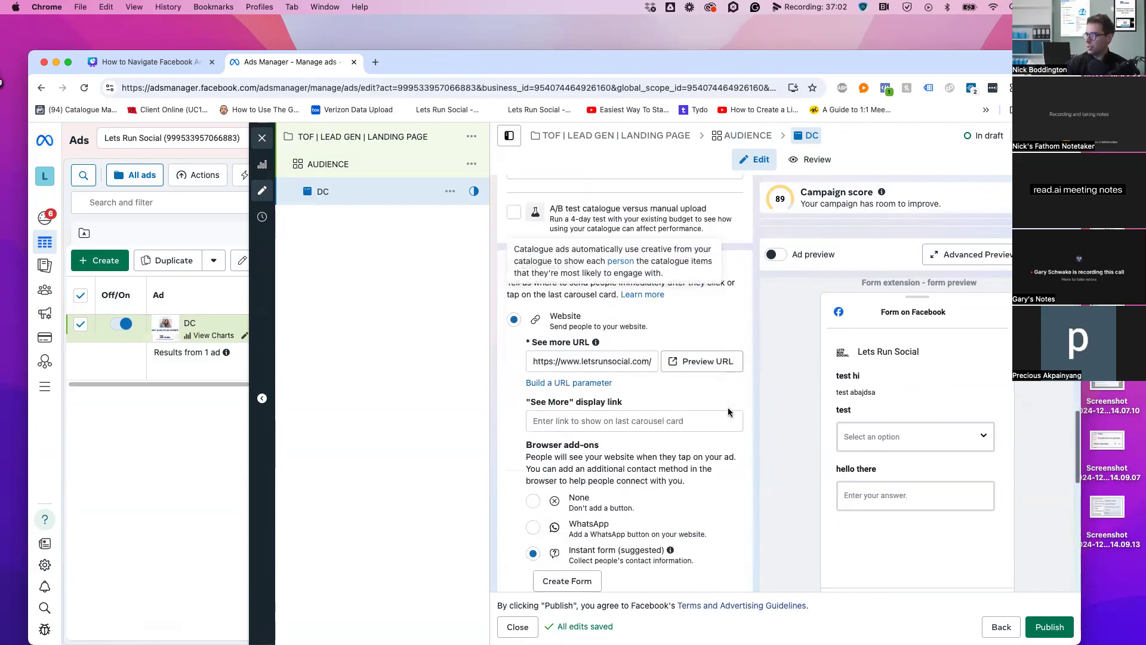
Set the browser add-on to None and switch on the ad preview
scroll(741, 346, "down", 3)
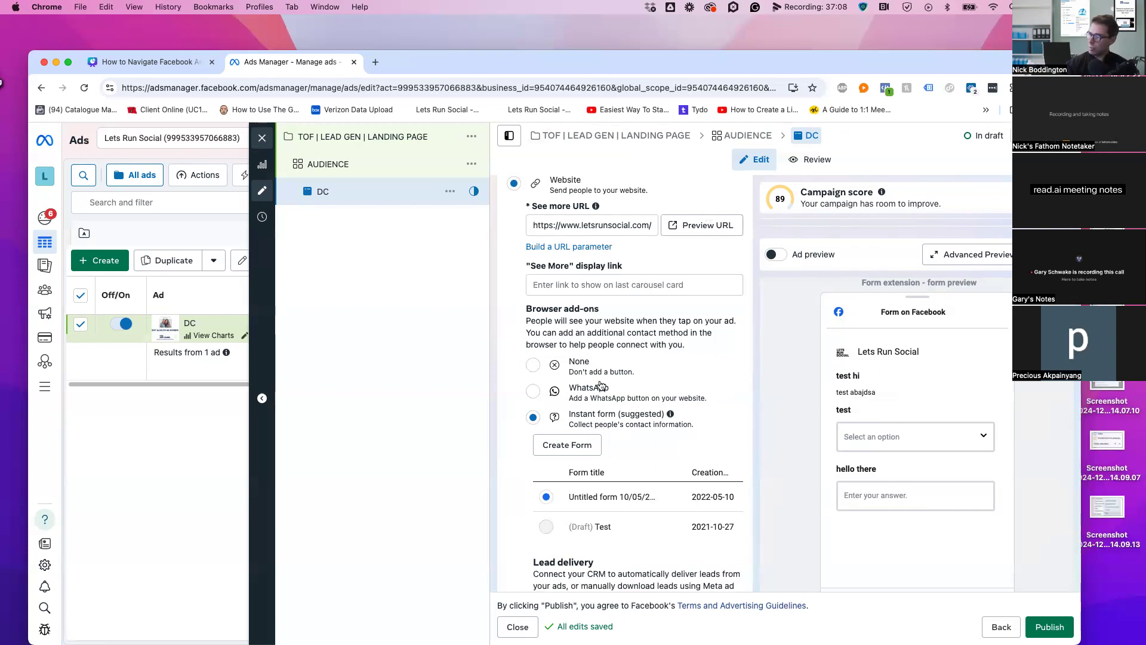
left_click(578, 373)
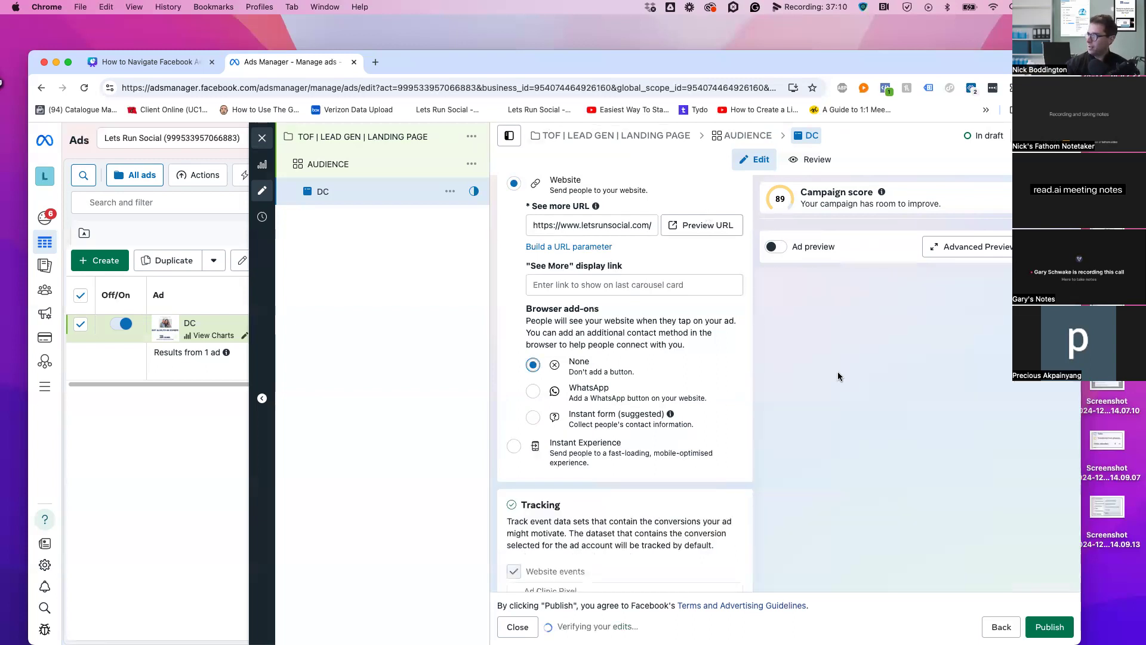
scroll(748, 285, "up", 2)
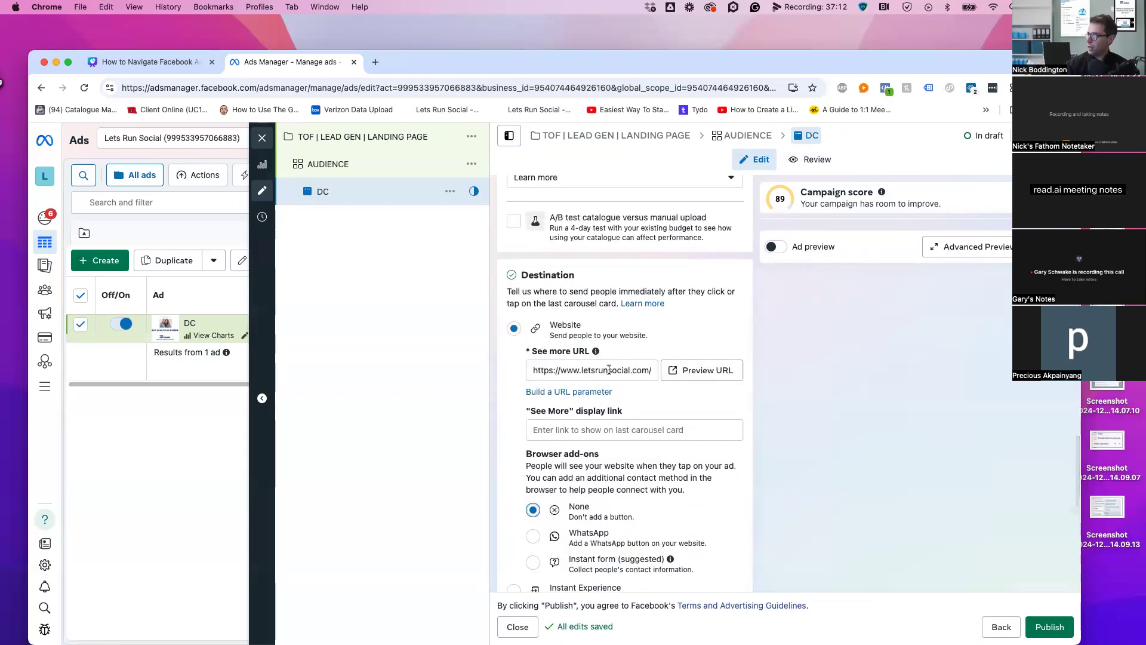
left_click_drag(609, 370, 684, 371)
left_click(778, 250)
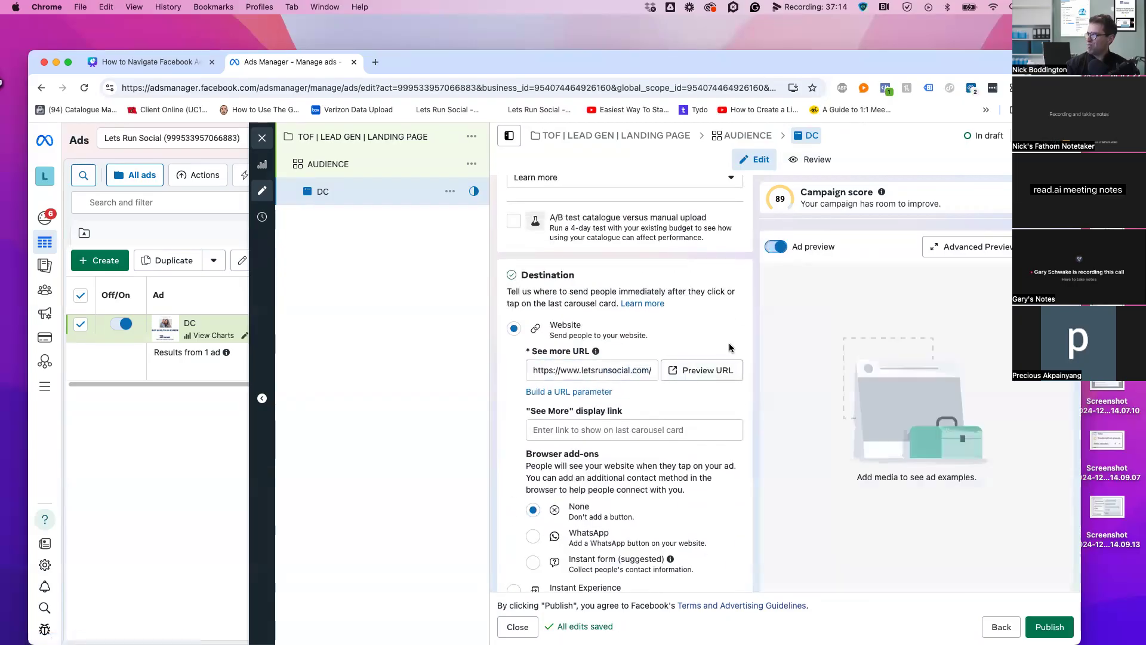
Start adding another image card to the DC carousel
scroll(734, 348, "up", 6)
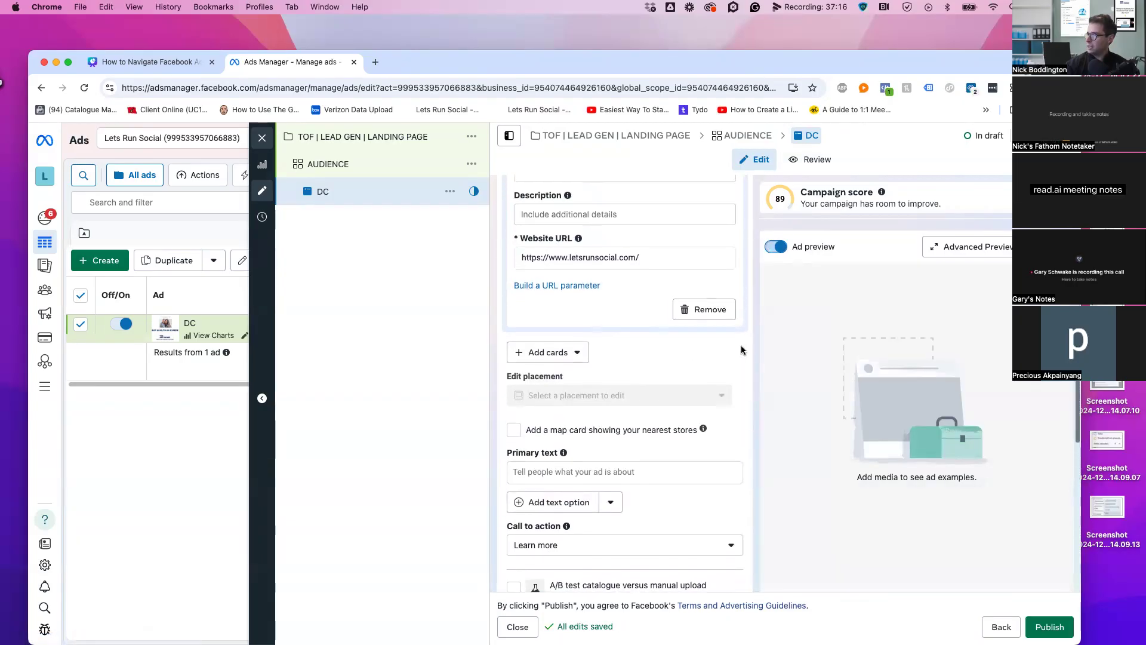
scroll(576, 343, "up", 4)
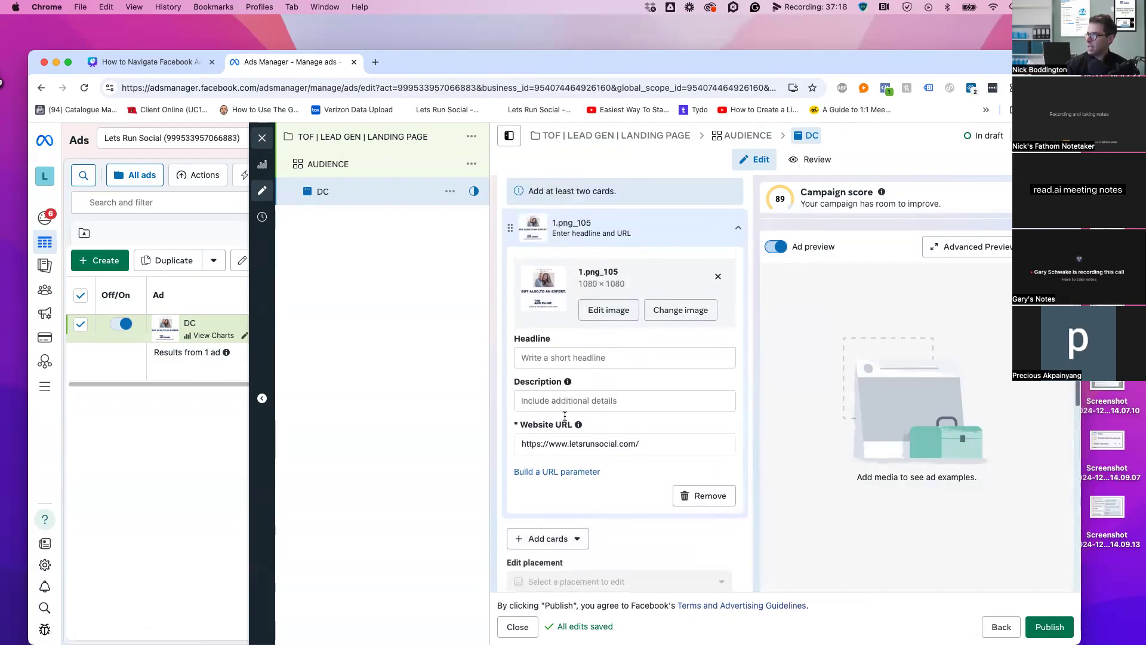
scroll(596, 471, "down", 2)
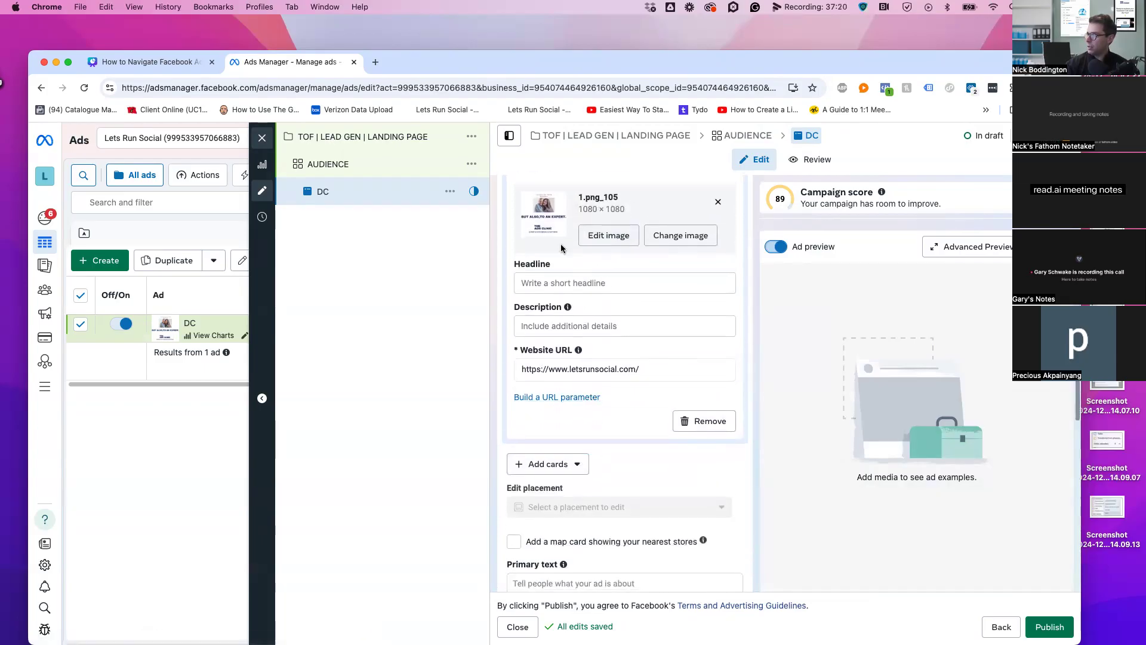
left_click(547, 280)
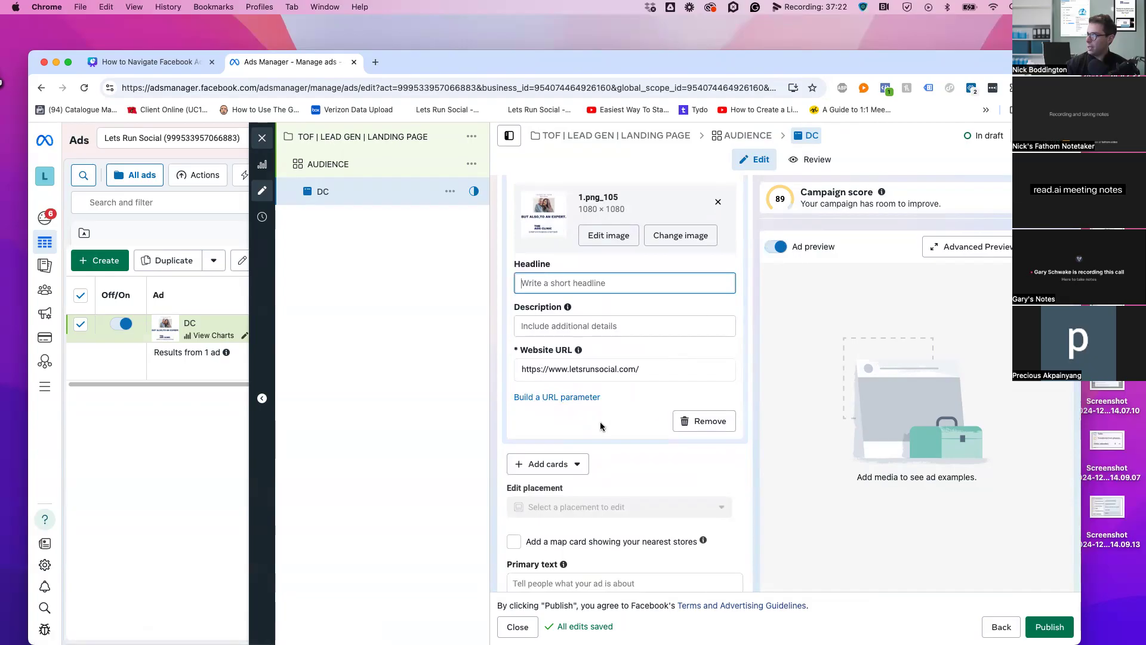
scroll(618, 439, "down", 1)
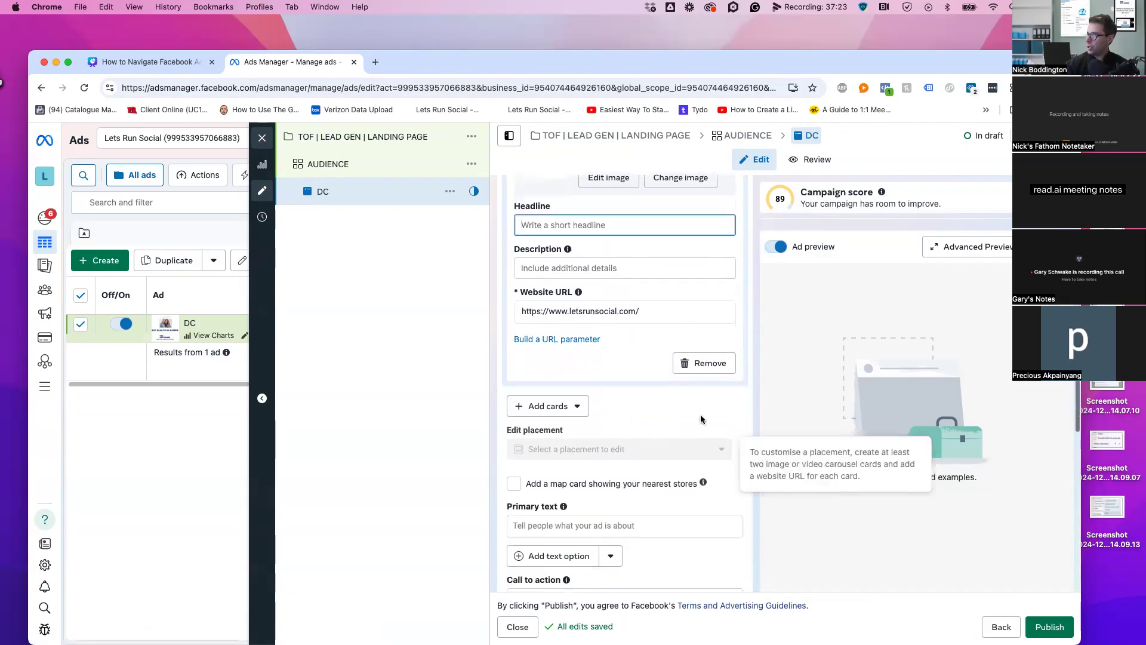
left_click(577, 406)
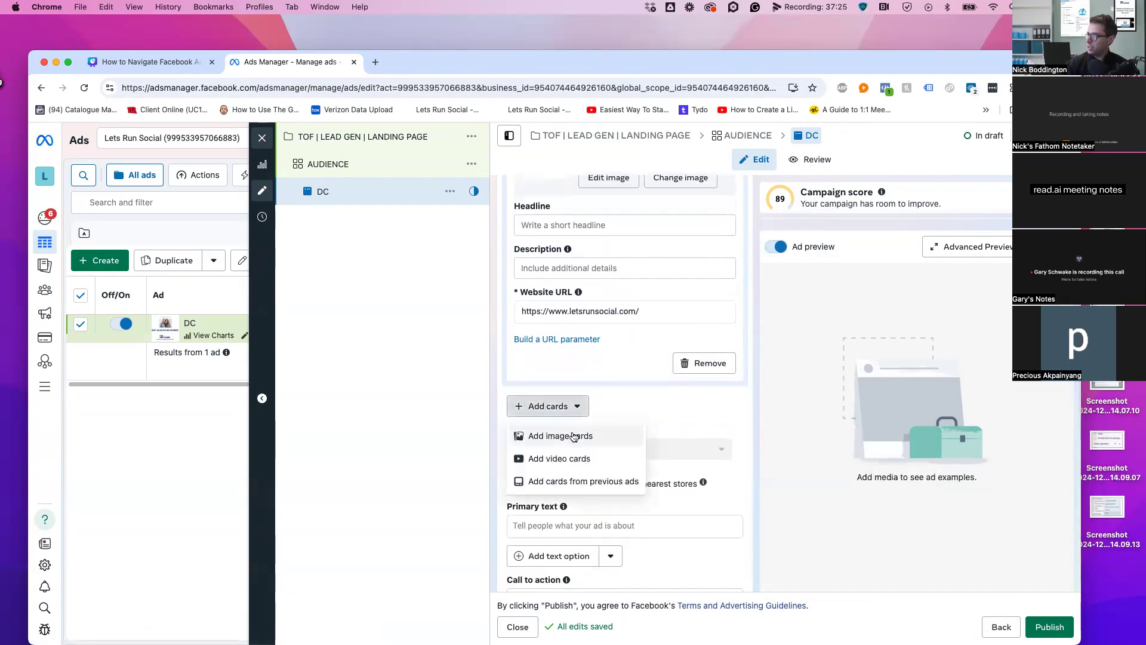
left_click(635, 435)
Add 8.png_105 as the second carousel card
left_click(305, 287)
left_click(815, 585)
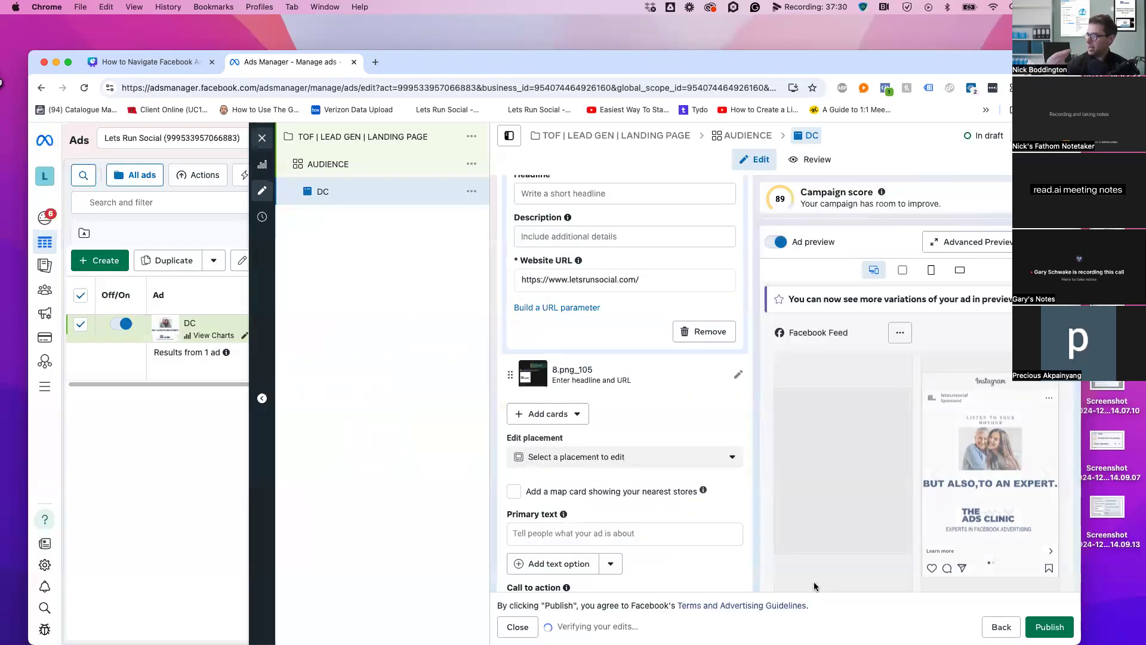
scroll(697, 477, "up", 1)
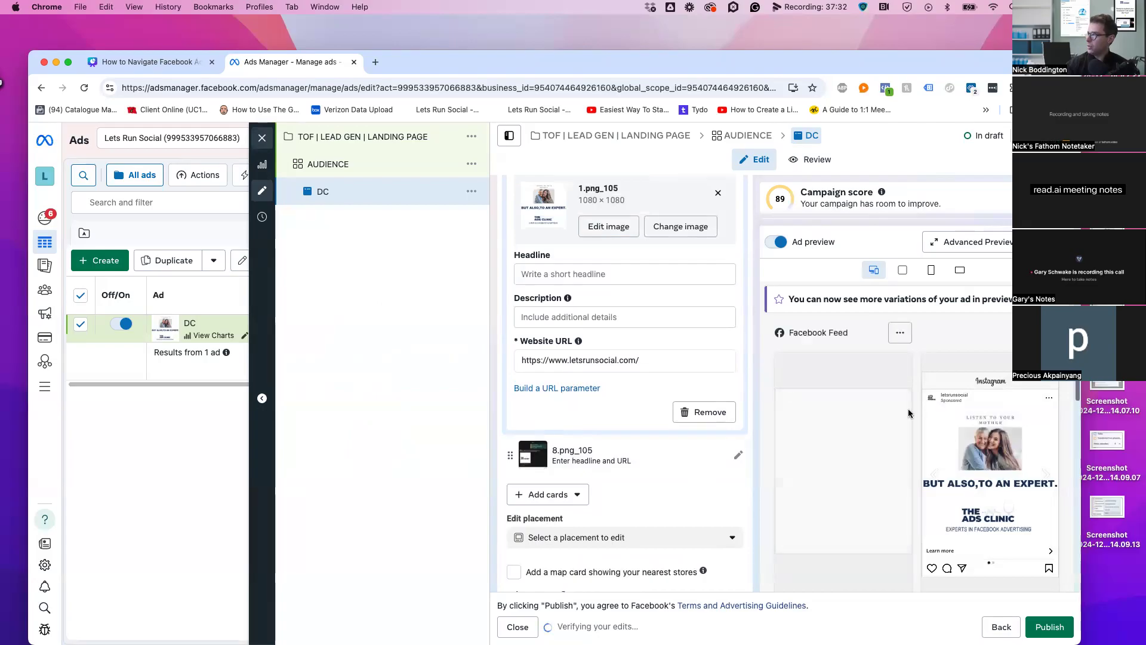
scroll(892, 478, "down", 3)
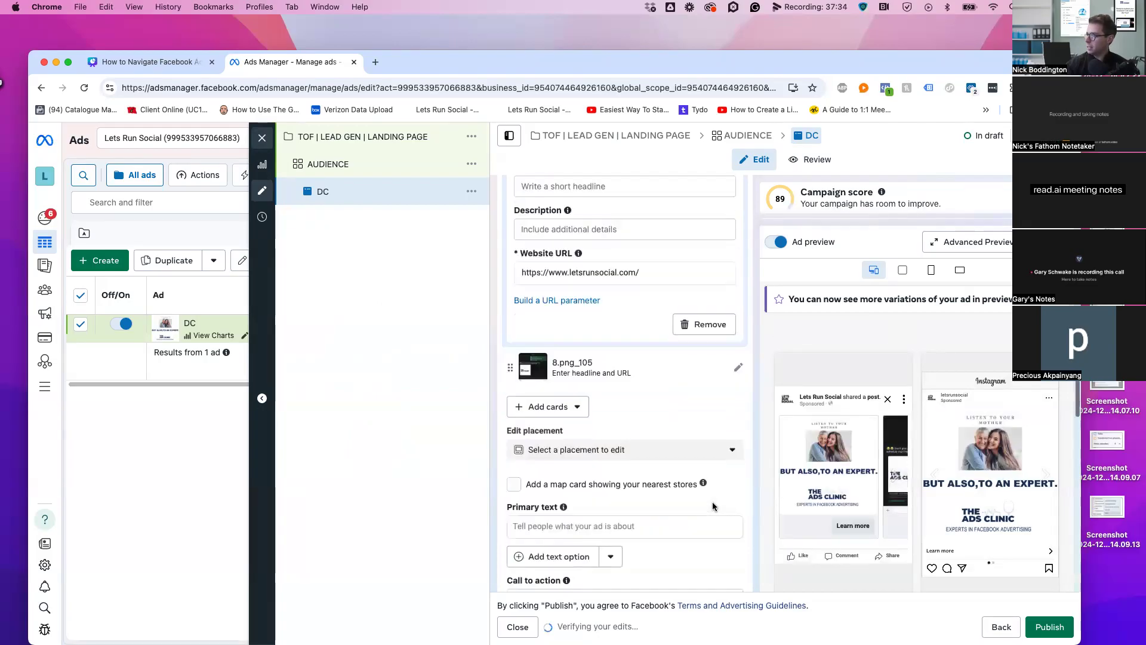
scroll(714, 442, "down", 3)
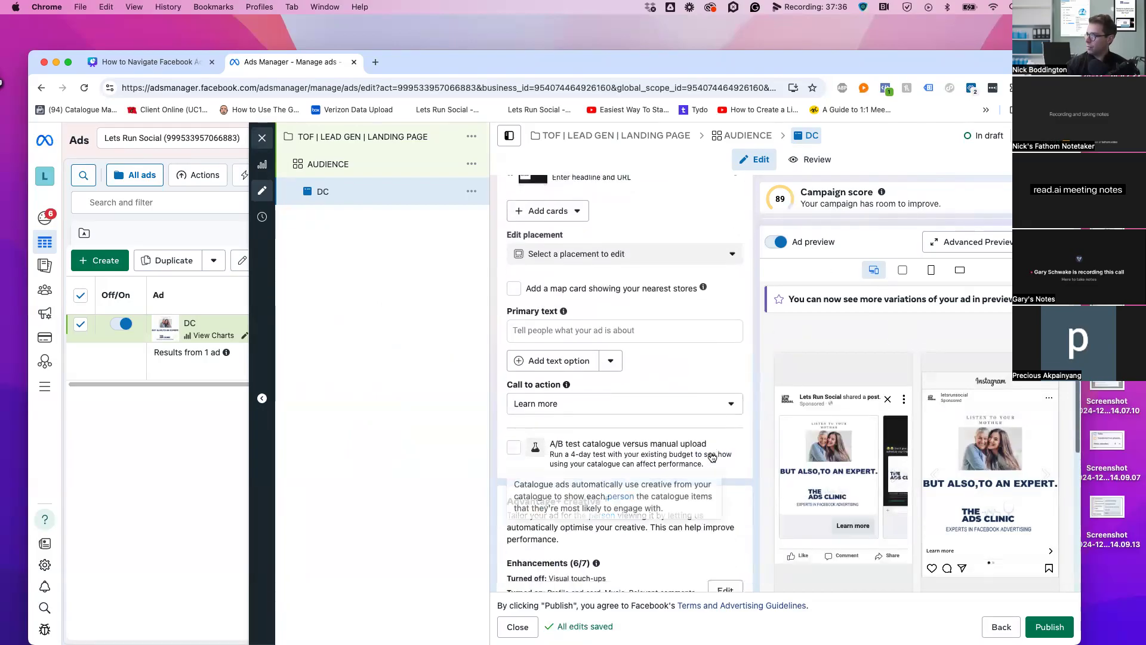
scroll(704, 255, "up", 2)
Change the DC ad's format to Single image or video and open the AUDIENCE ad set
scroll(707, 309, "up", 10)
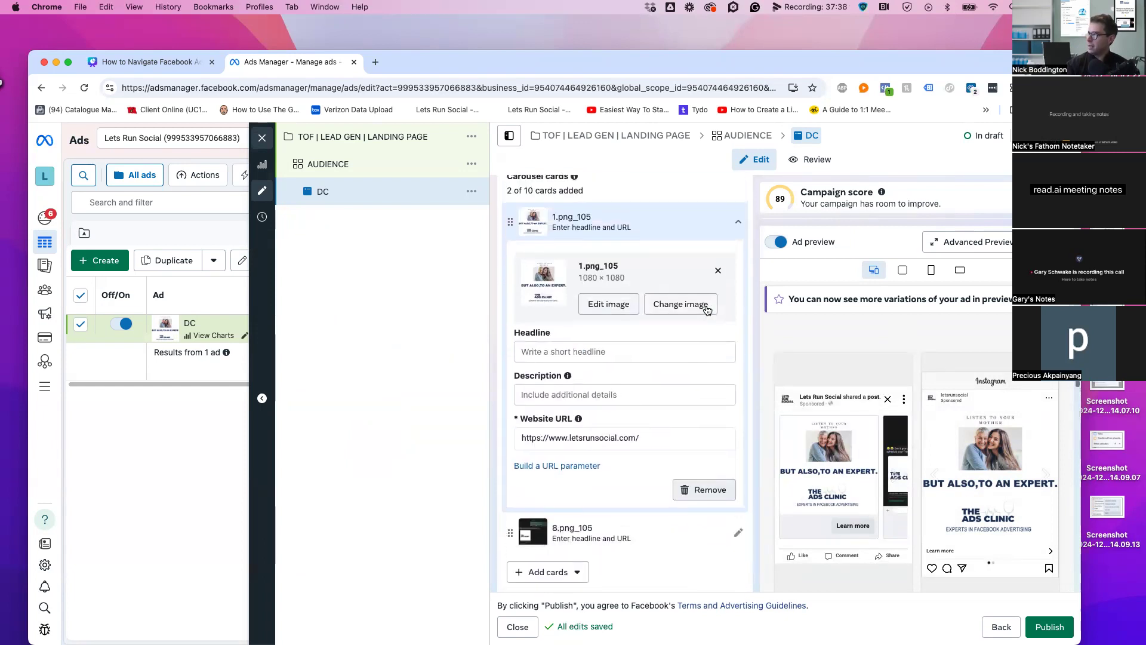
scroll(742, 238, "up", 3)
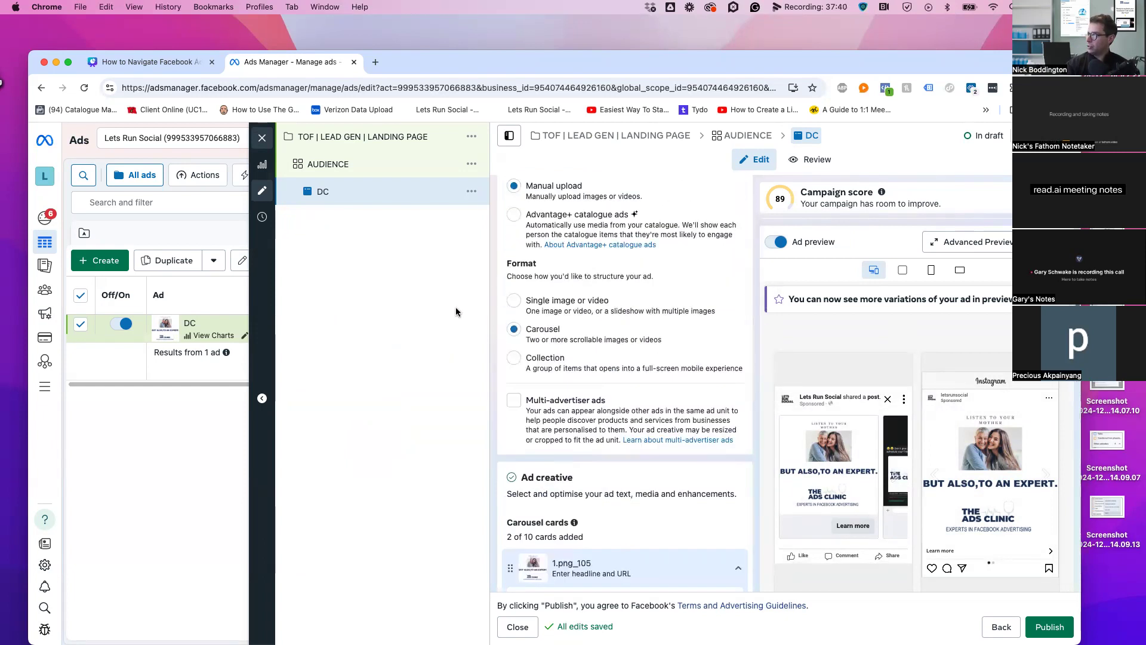
left_click(513, 303)
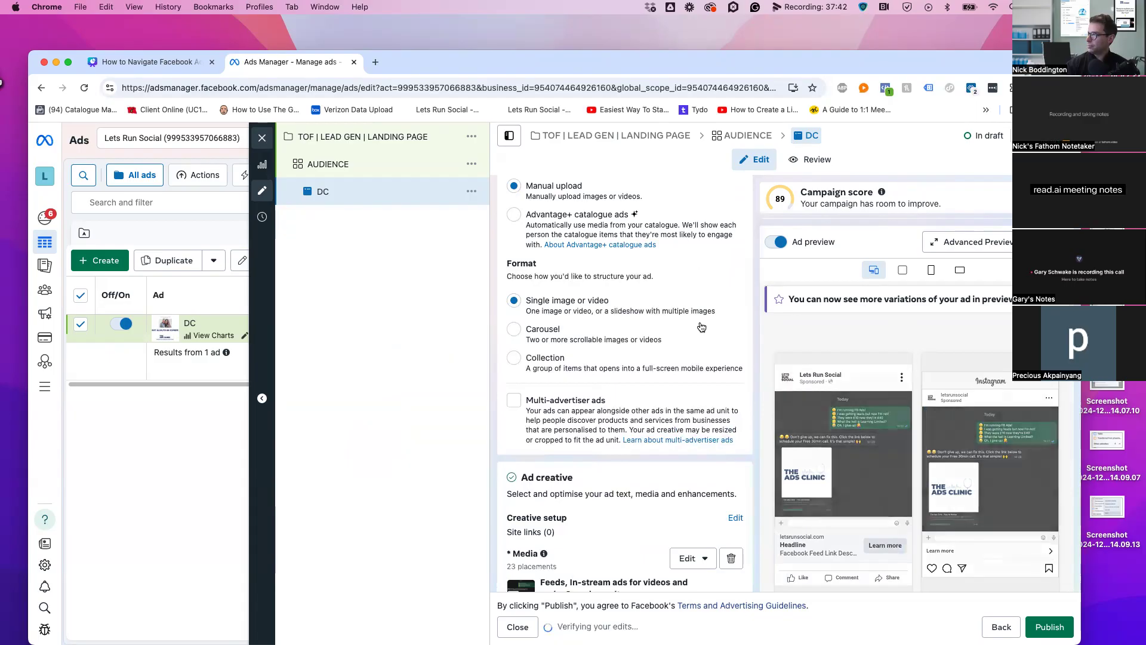
left_click(366, 164)
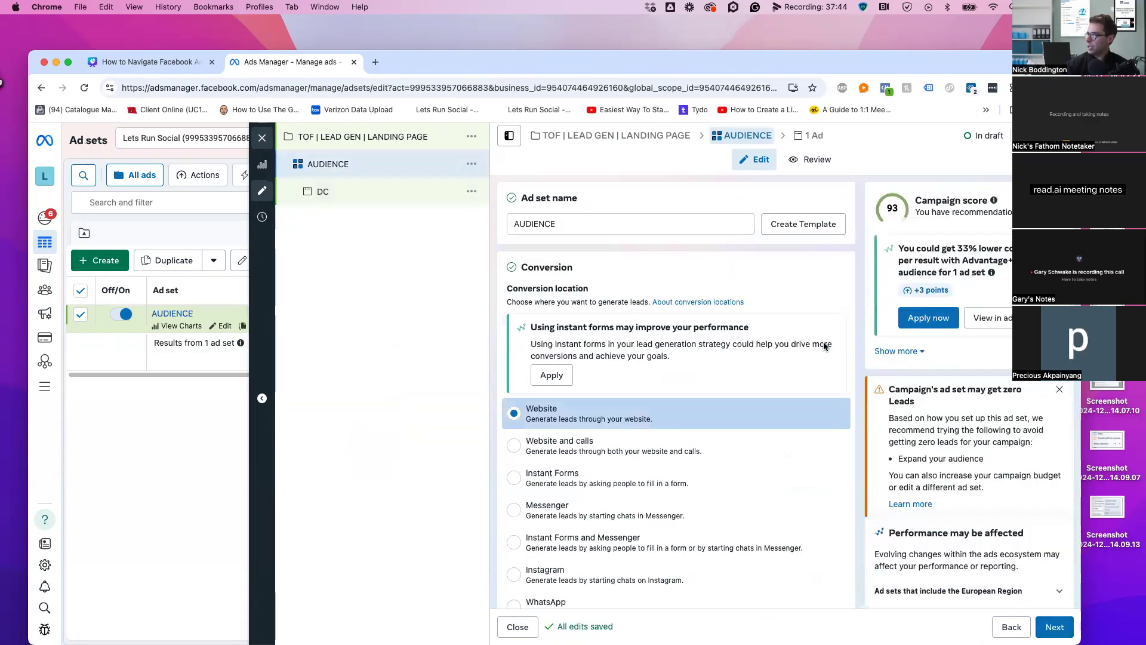
Switch dynamic creative back on for AUDIENCE and return to the DC ad's editor
scroll(833, 484, "down", 10)
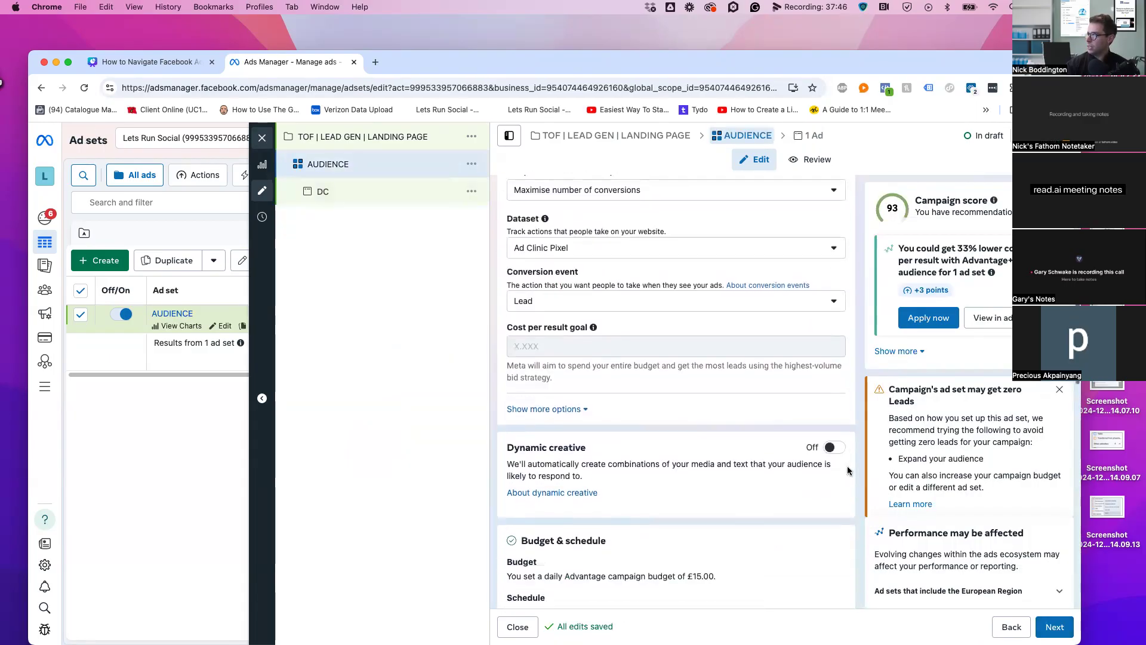
left_click(836, 448)
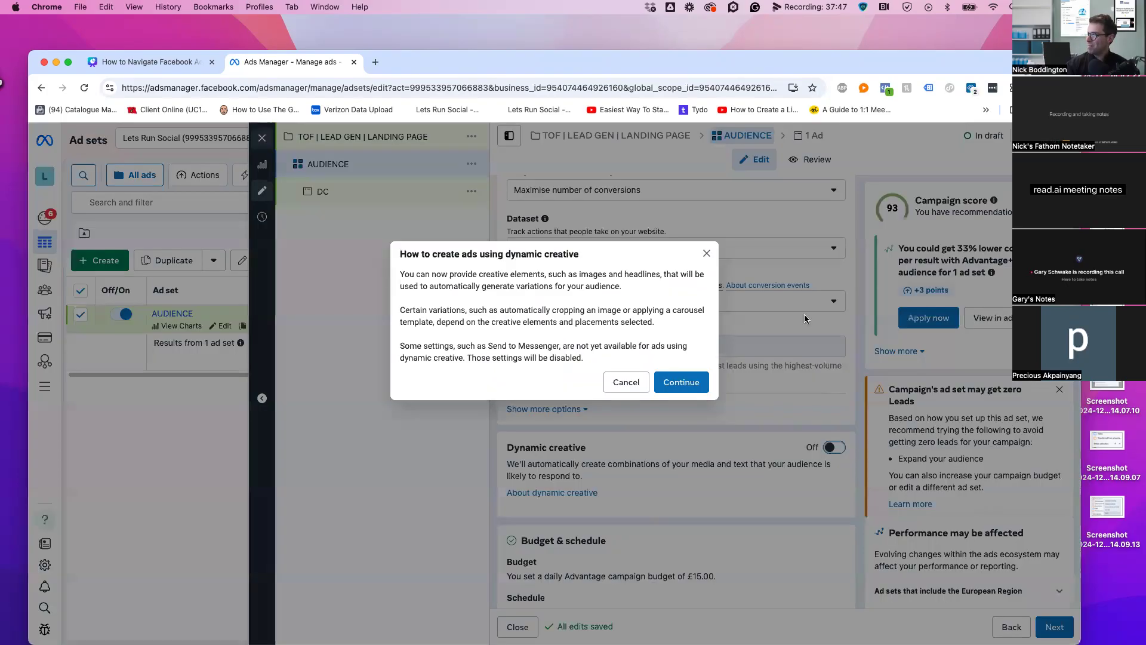
left_click(693, 382)
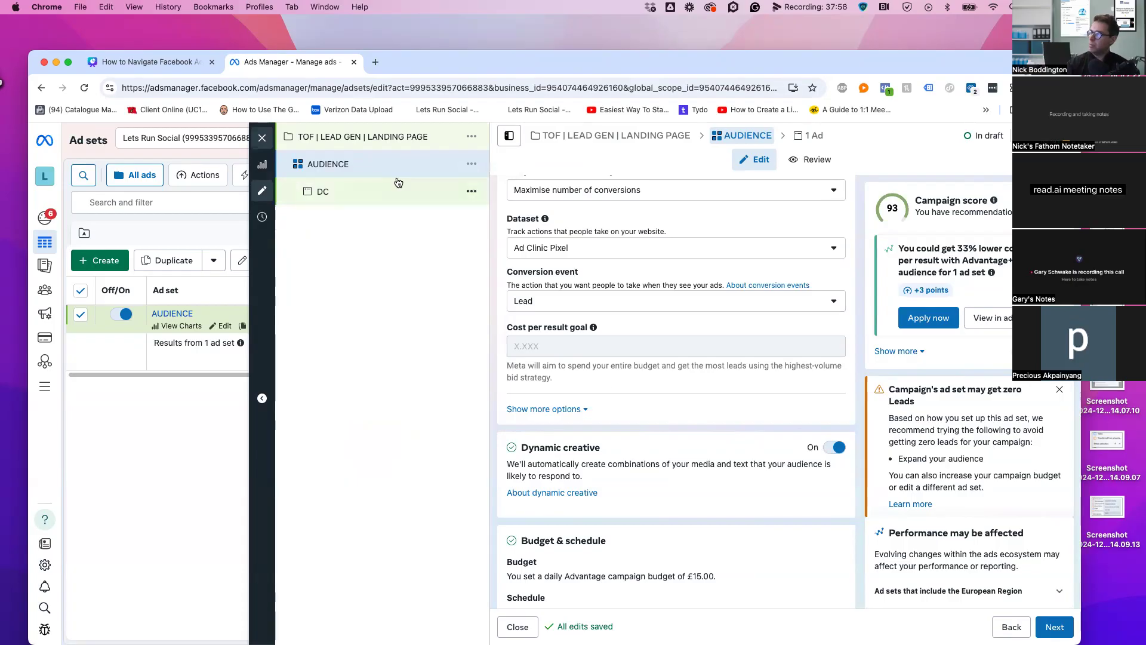
left_click(351, 191)
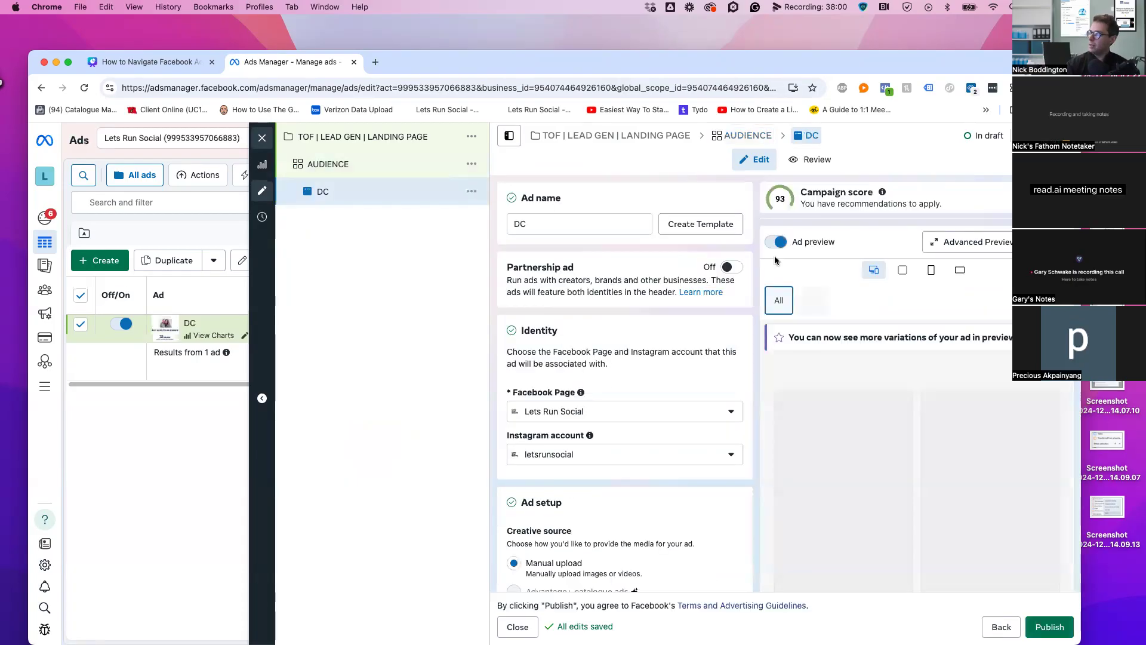
Add images 4.png_105 and 1.png_105 to the DC ad alongside 8.png_105
scroll(754, 279, "down", 4)
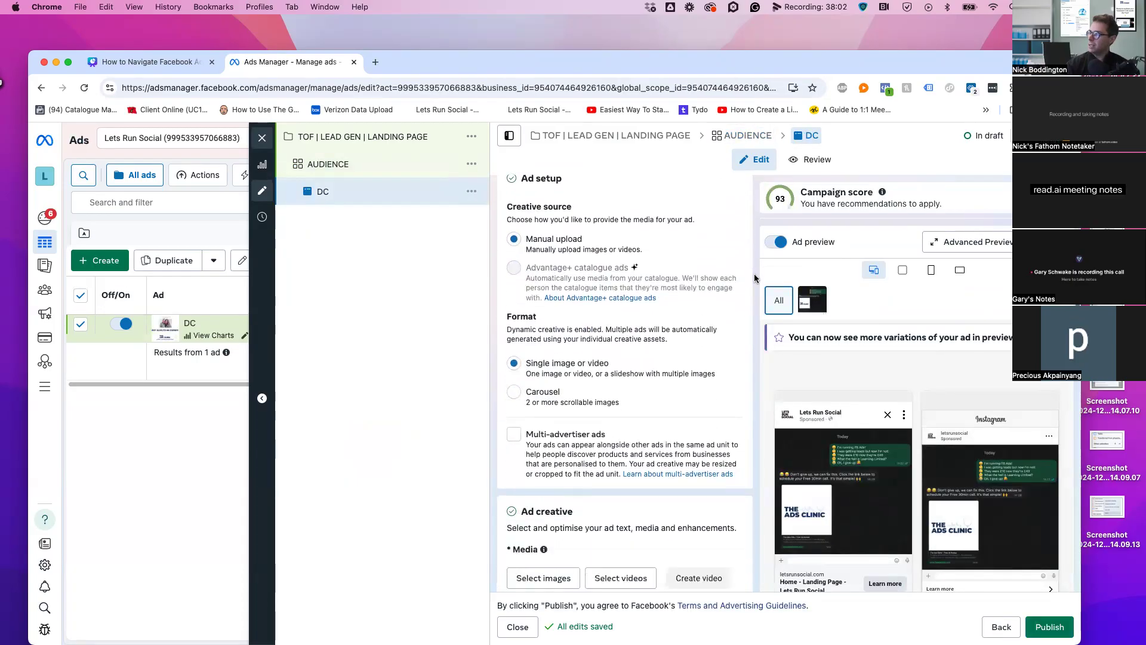
scroll(754, 278, "down", 5)
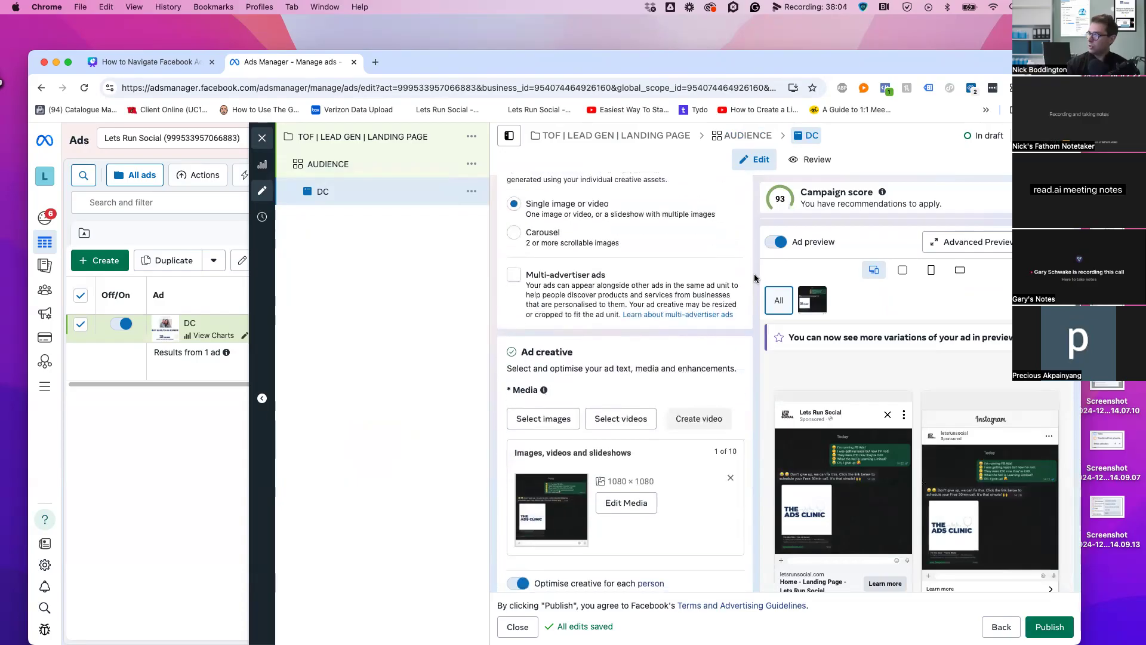
scroll(608, 257, "up", 5)
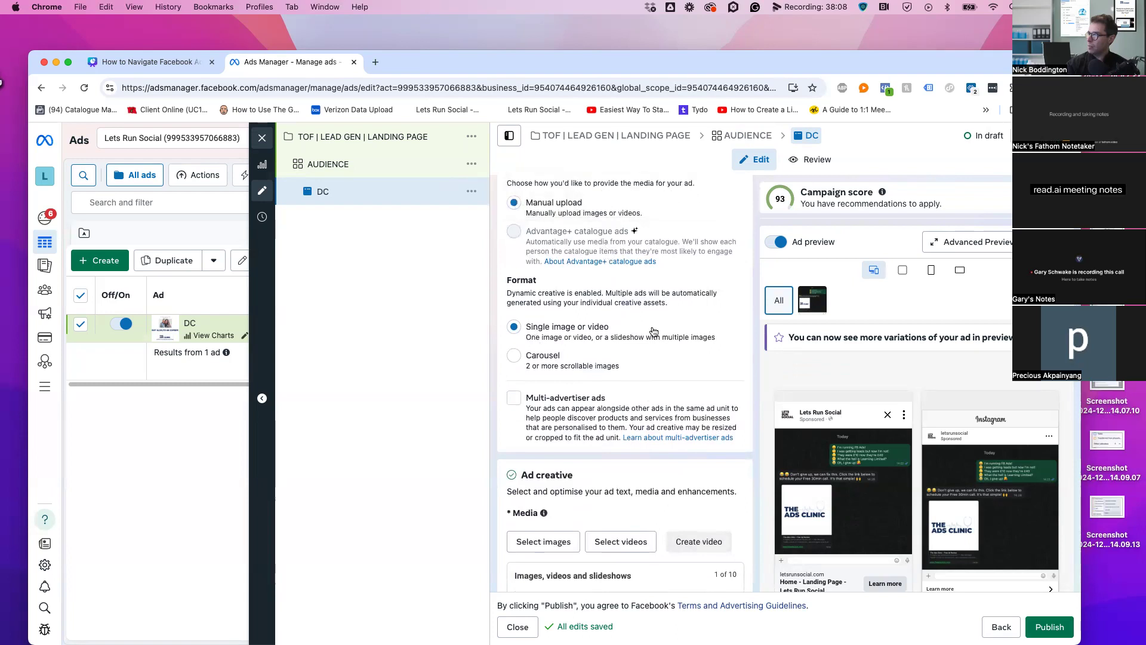
scroll(655, 332, "down", 3)
scroll(652, 391, "down", 1)
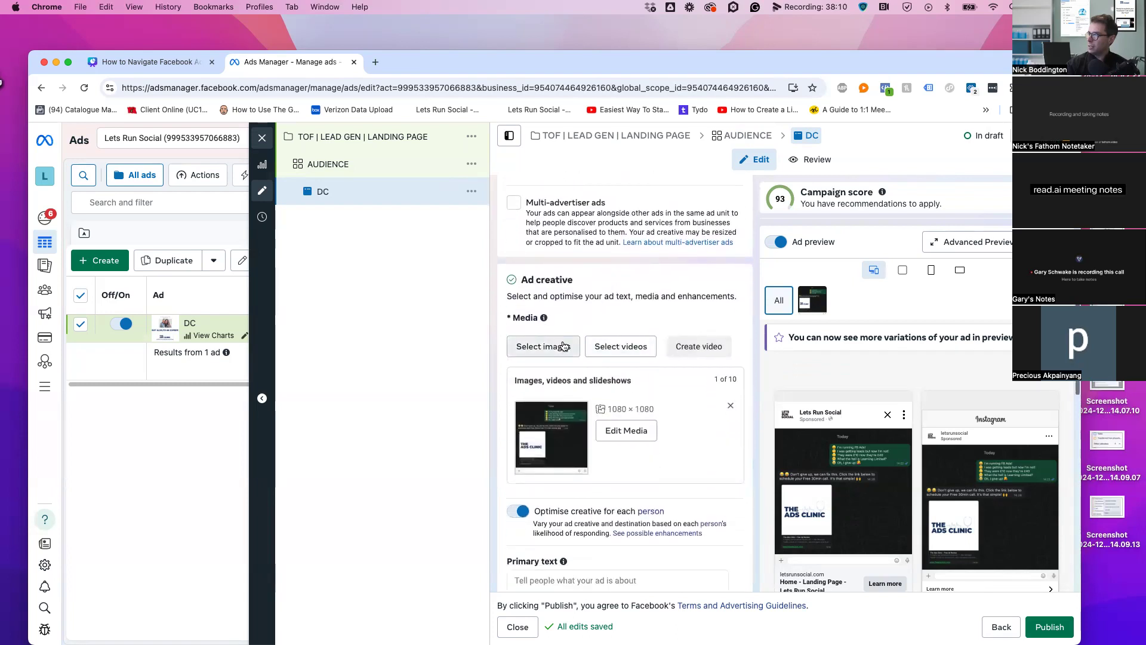
left_click(561, 347)
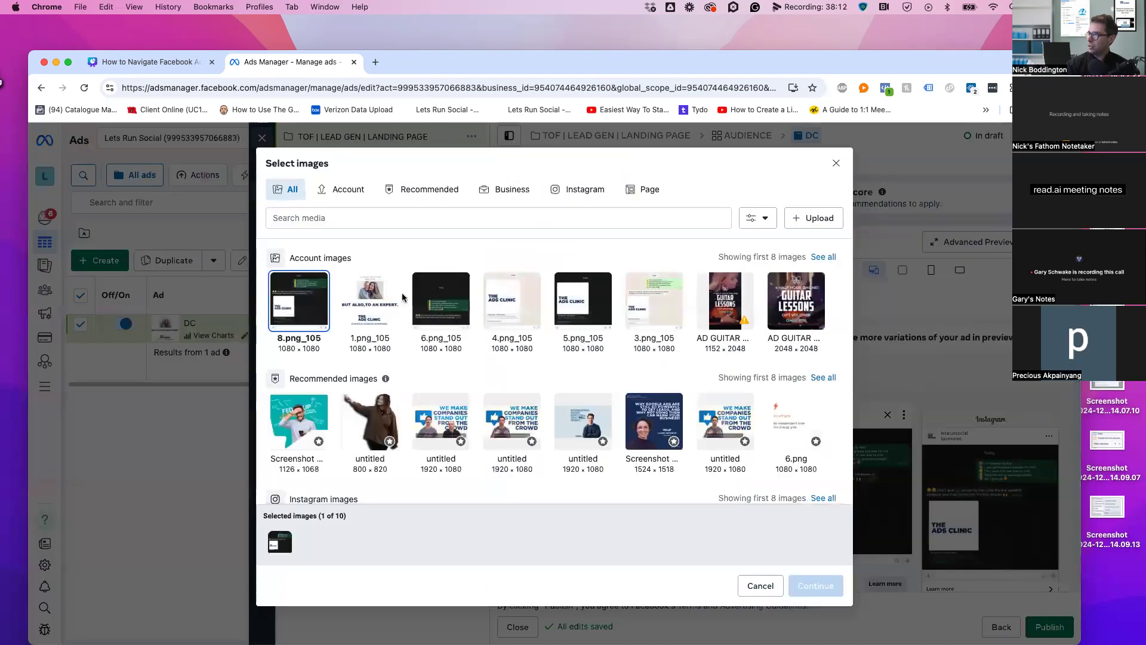
left_click(522, 308)
left_click(369, 309)
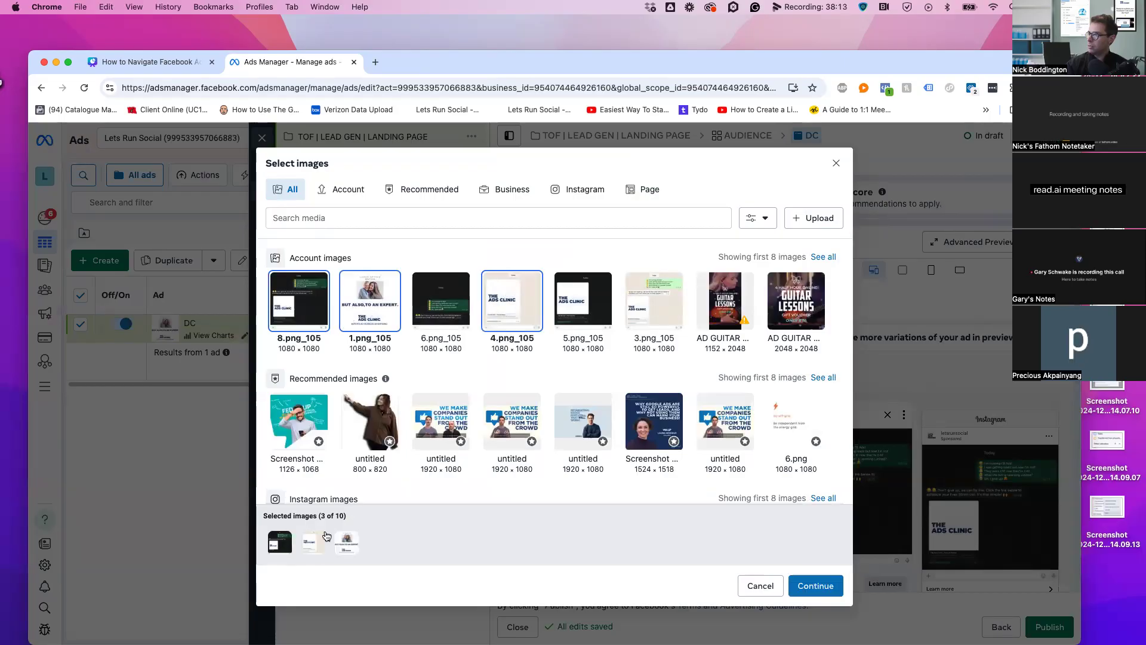
left_click(803, 576)
scroll(578, 263, "down", 3)
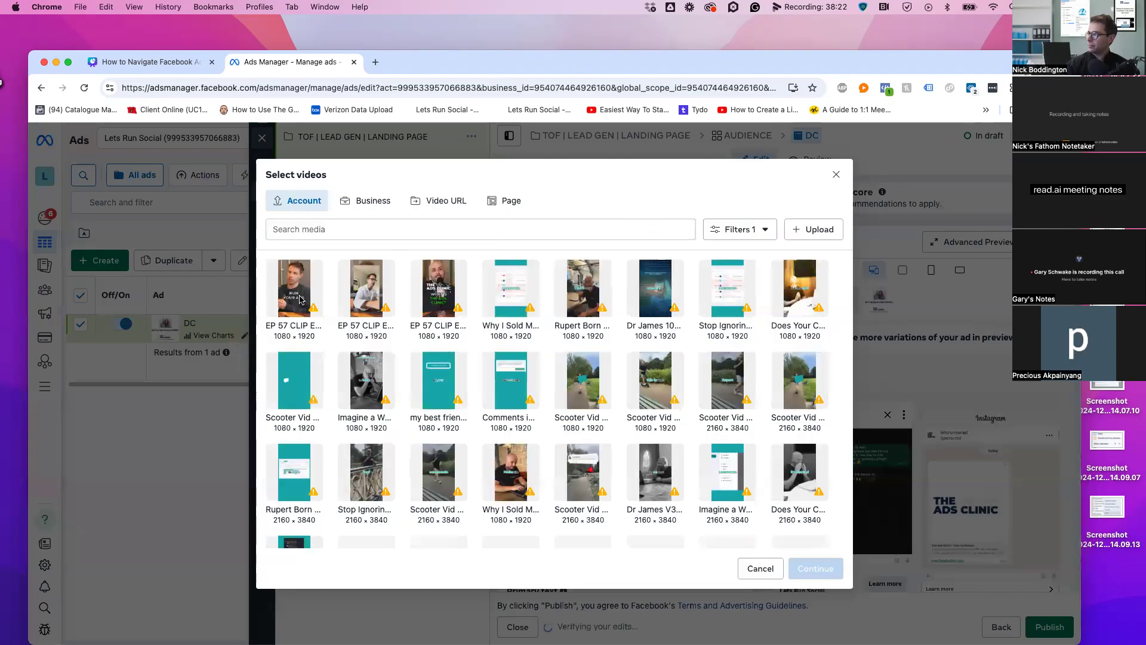
Add three EP 57 CLIP videos to the DC ad's media
left_click(294, 289)
left_click(366, 288)
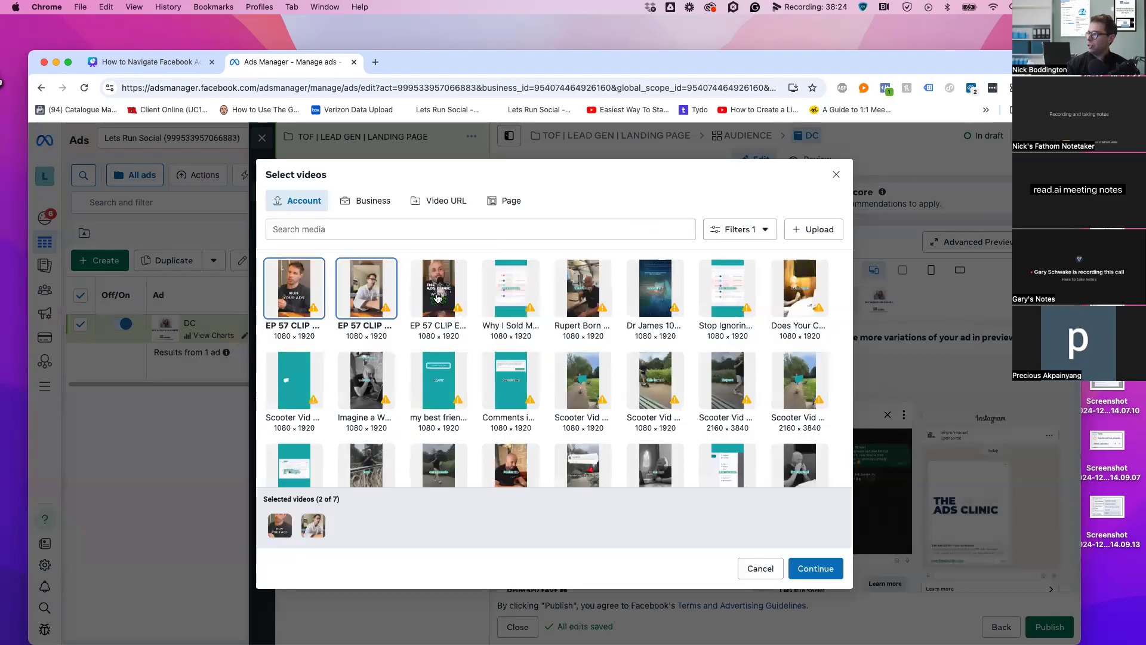
left_click(438, 298)
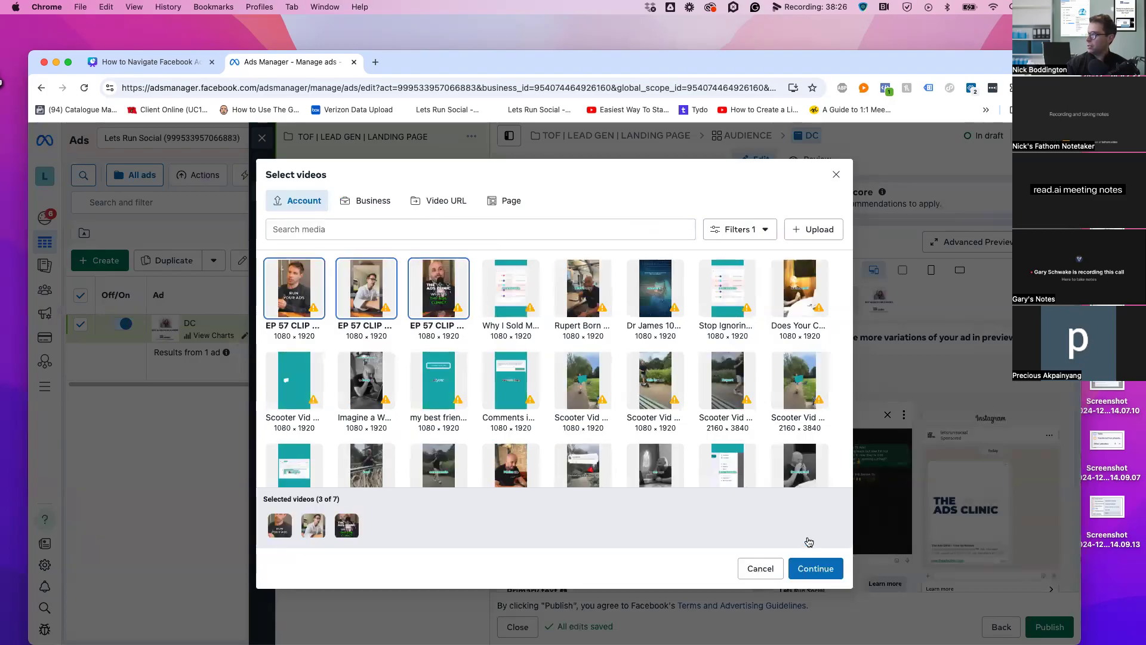
left_click(816, 567)
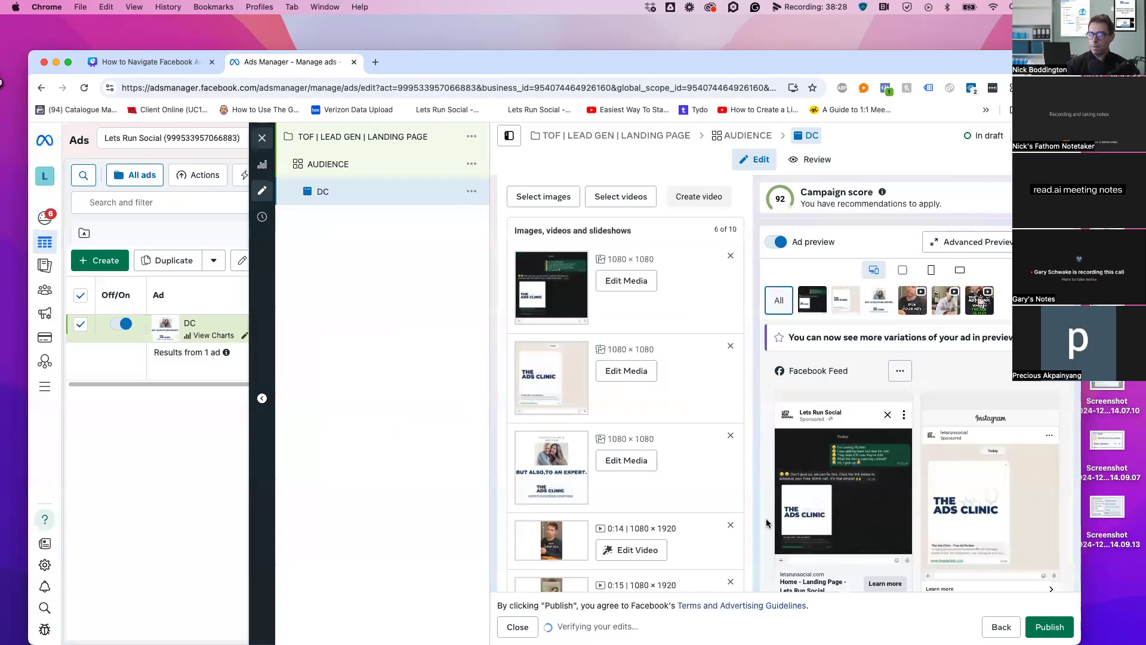
Switch off Optimise creative for each person
scroll(747, 455, "down", 3)
scroll(747, 455, "down", 4)
left_click(522, 313)
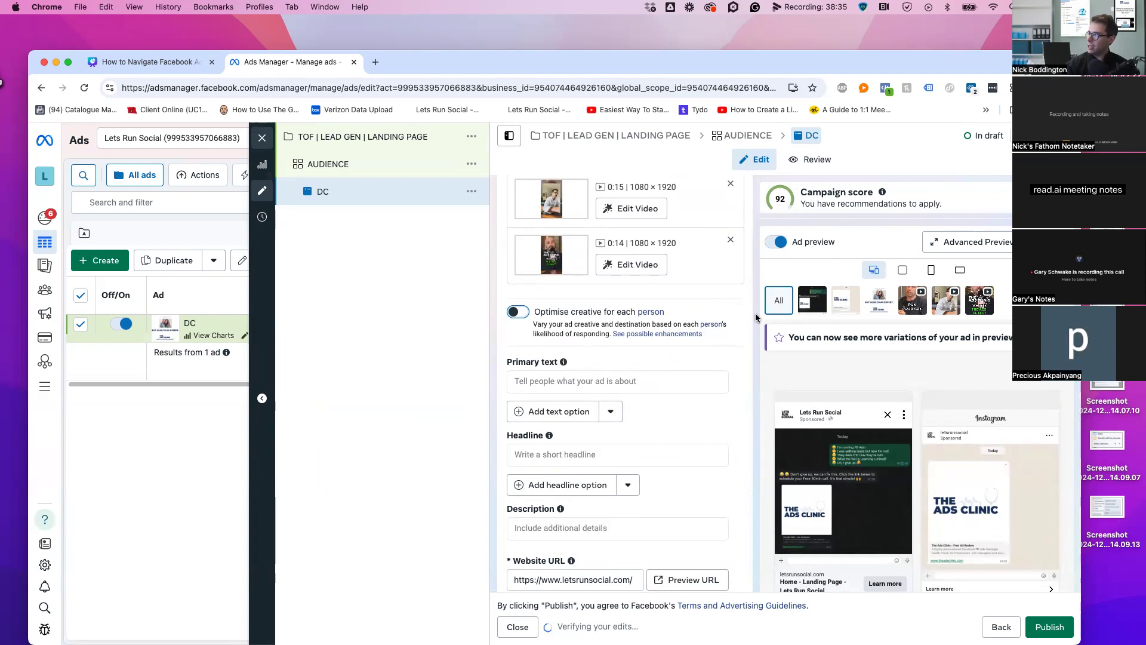
scroll(746, 323, "up", 4)
scroll(708, 330, "up", 1)
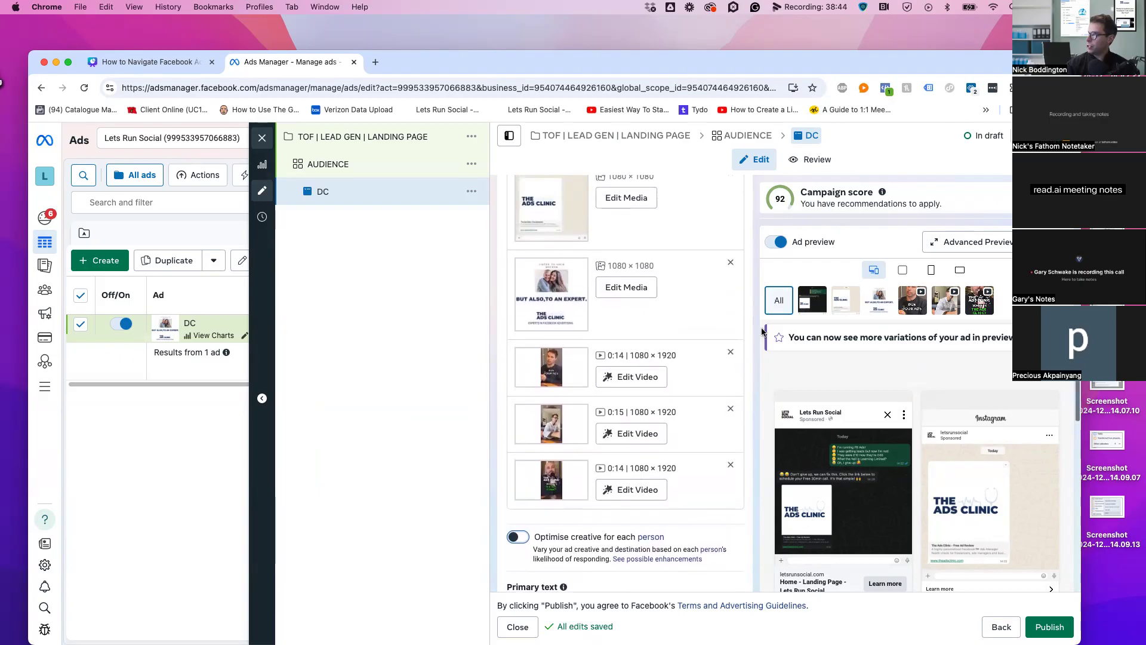
left_click(974, 250)
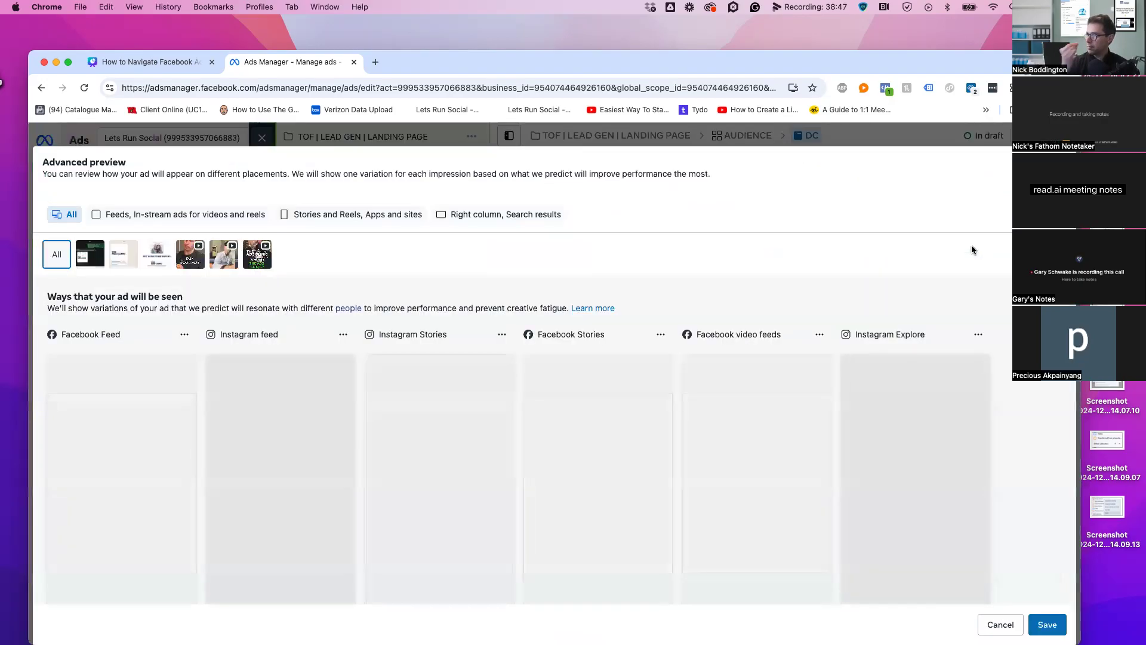
Browse the placement previews, playing the Facebook profile feed and Facebook Reels video previews
scroll(1001, 327, "down", 3)
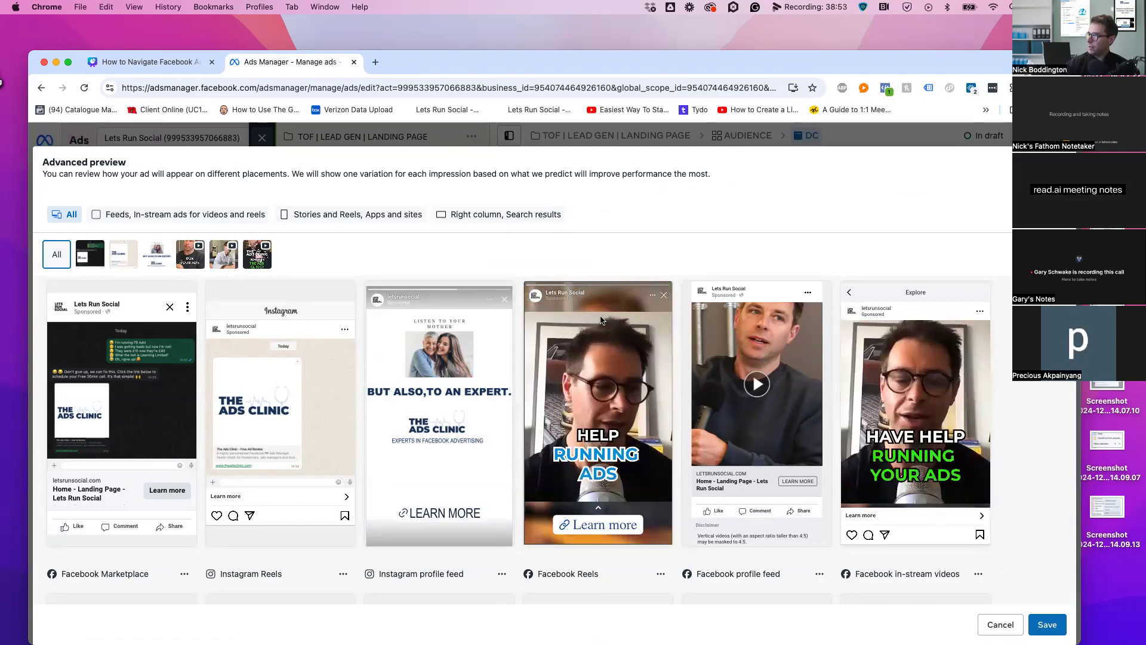
scroll(806, 379, "up", 2)
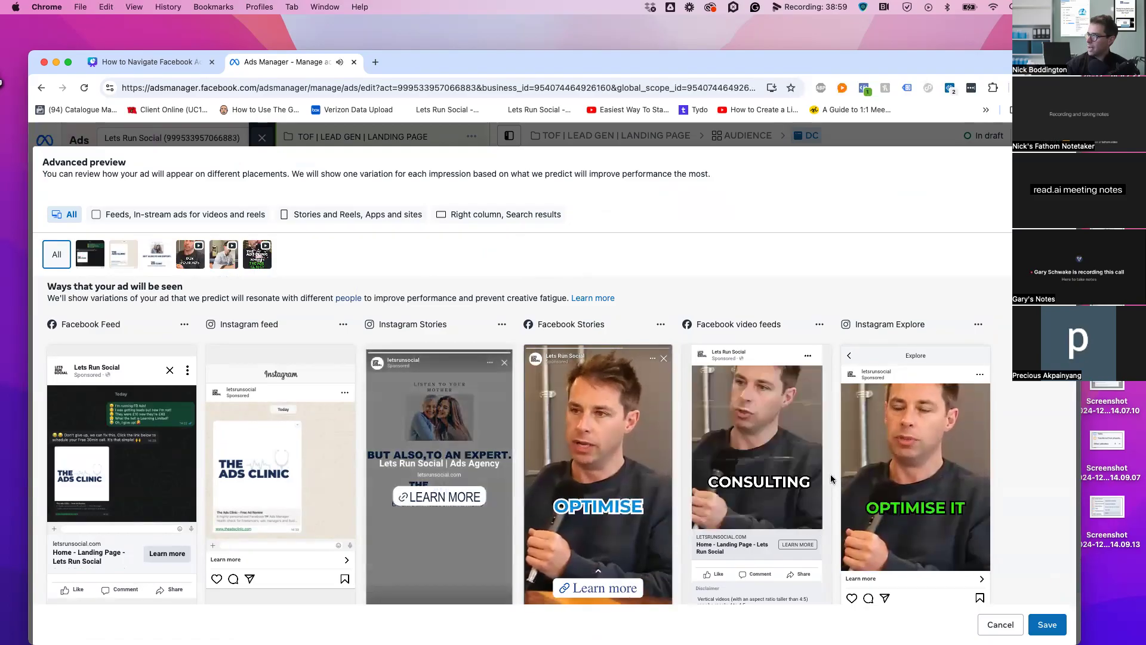
scroll(840, 475, "down", 1)
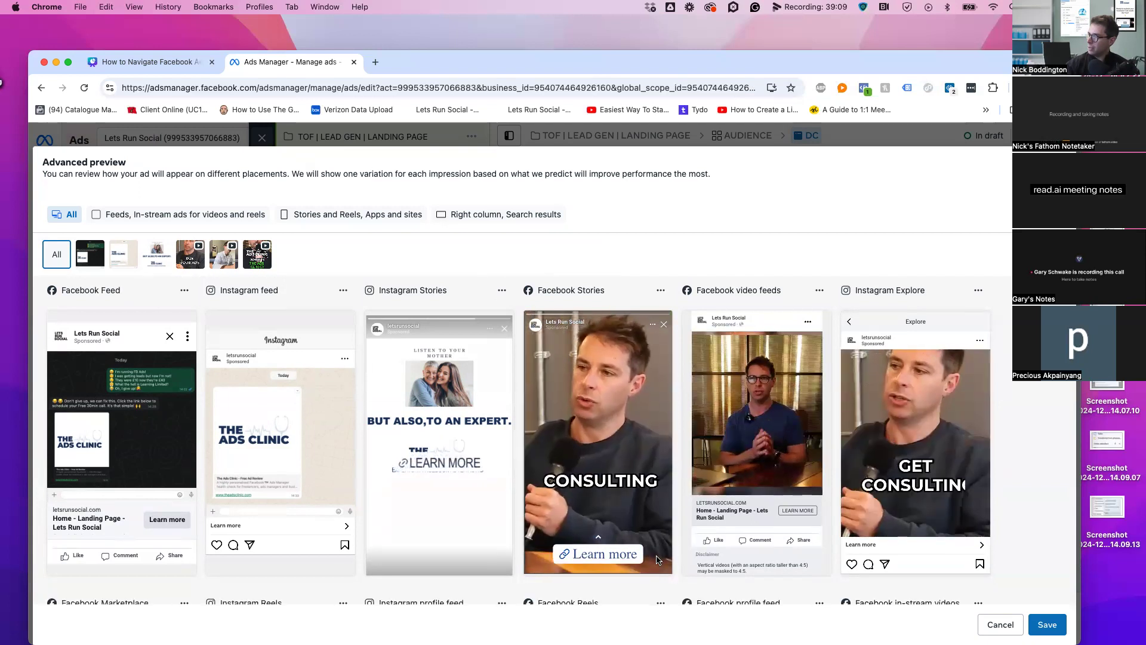
scroll(681, 562, "down", 4)
scroll(681, 562, "down", 2)
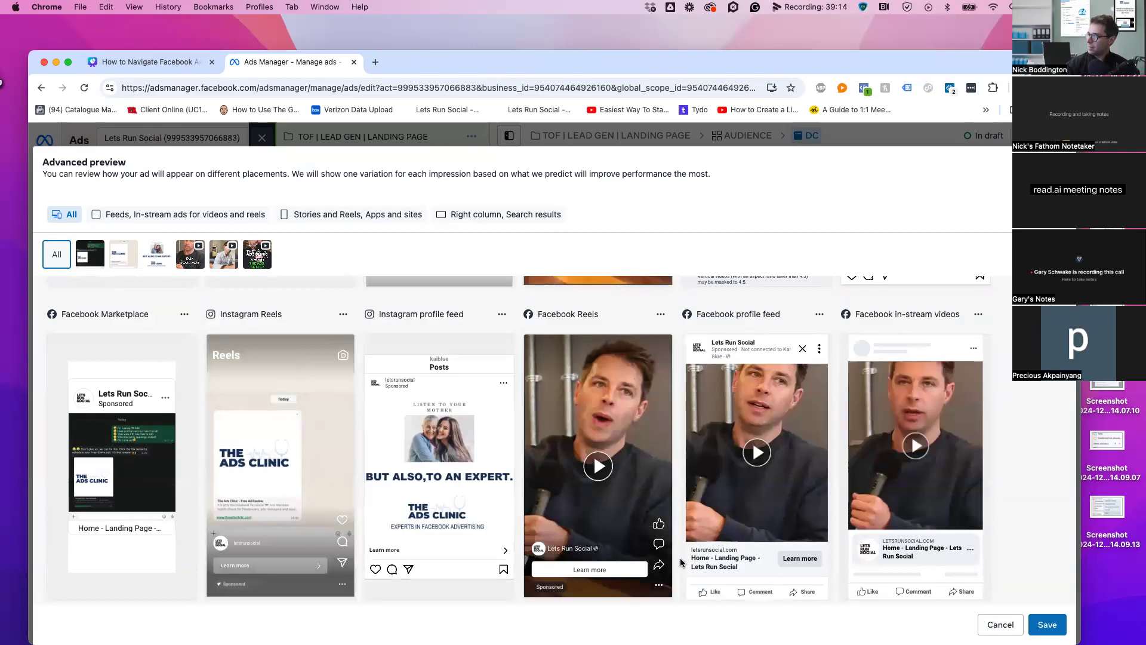
left_click(753, 453)
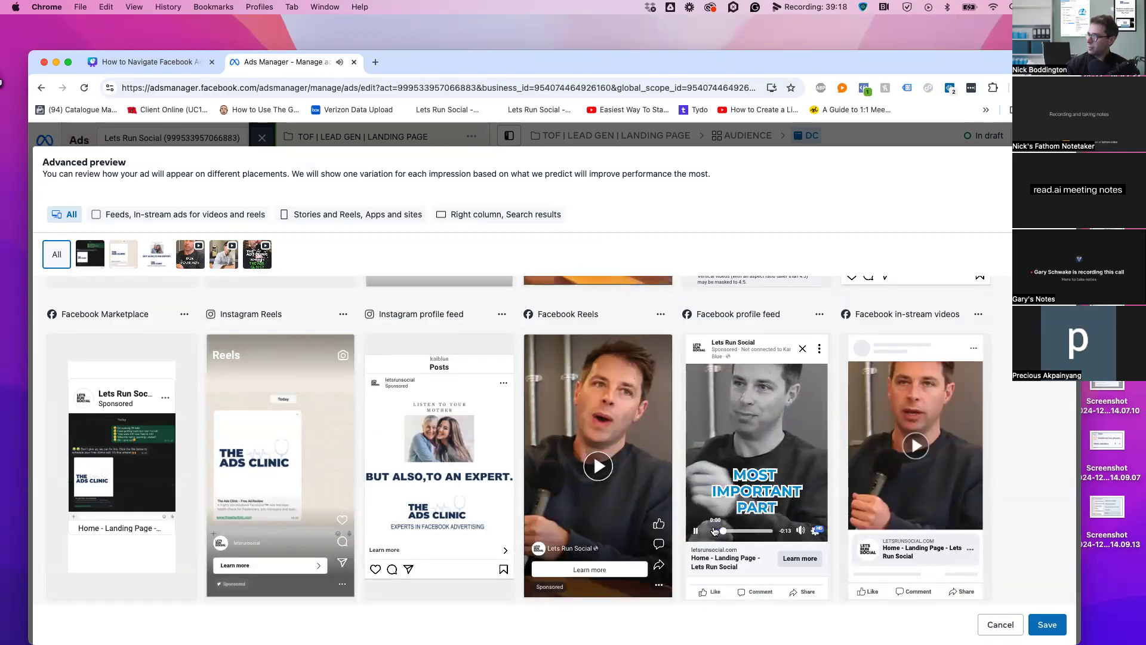
left_click(775, 499)
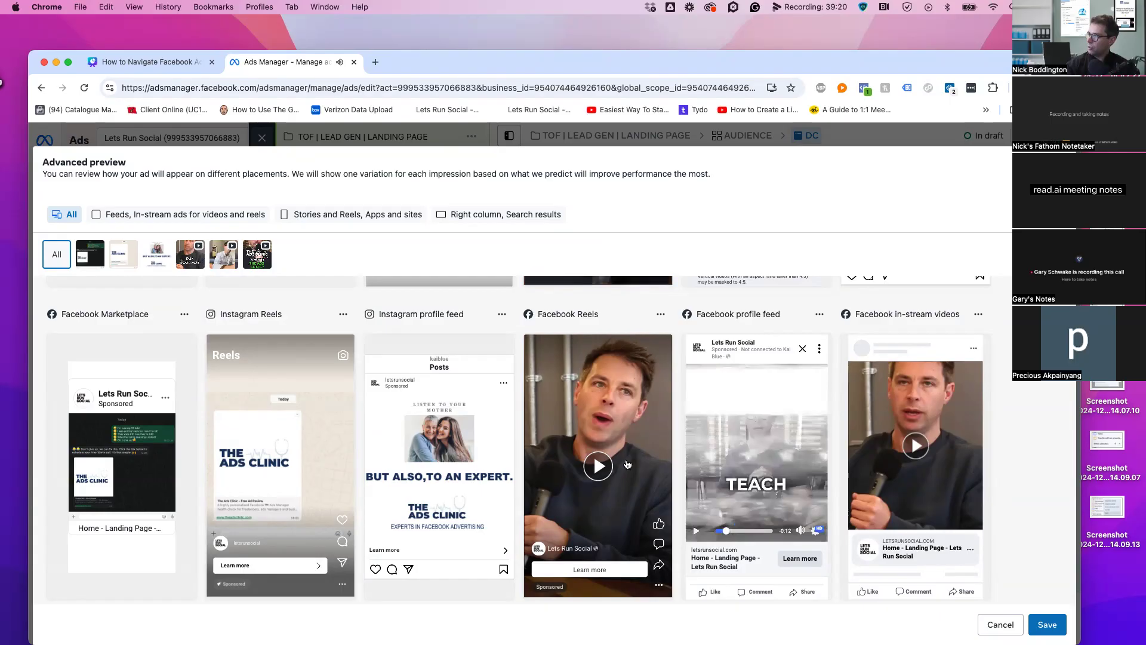
left_click(602, 467)
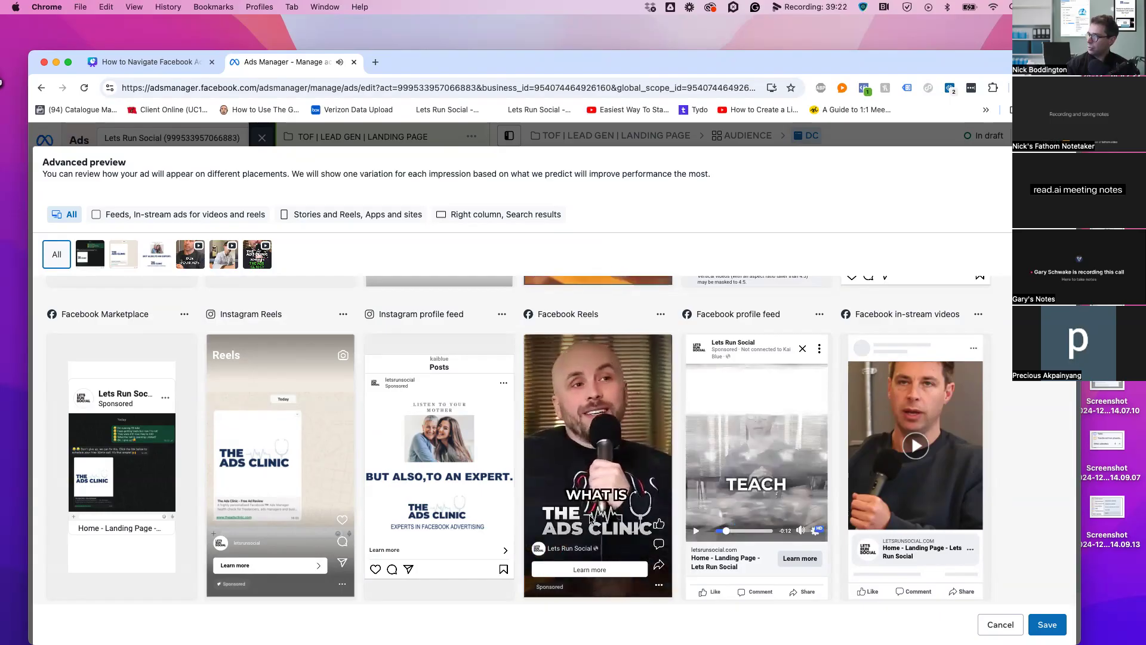
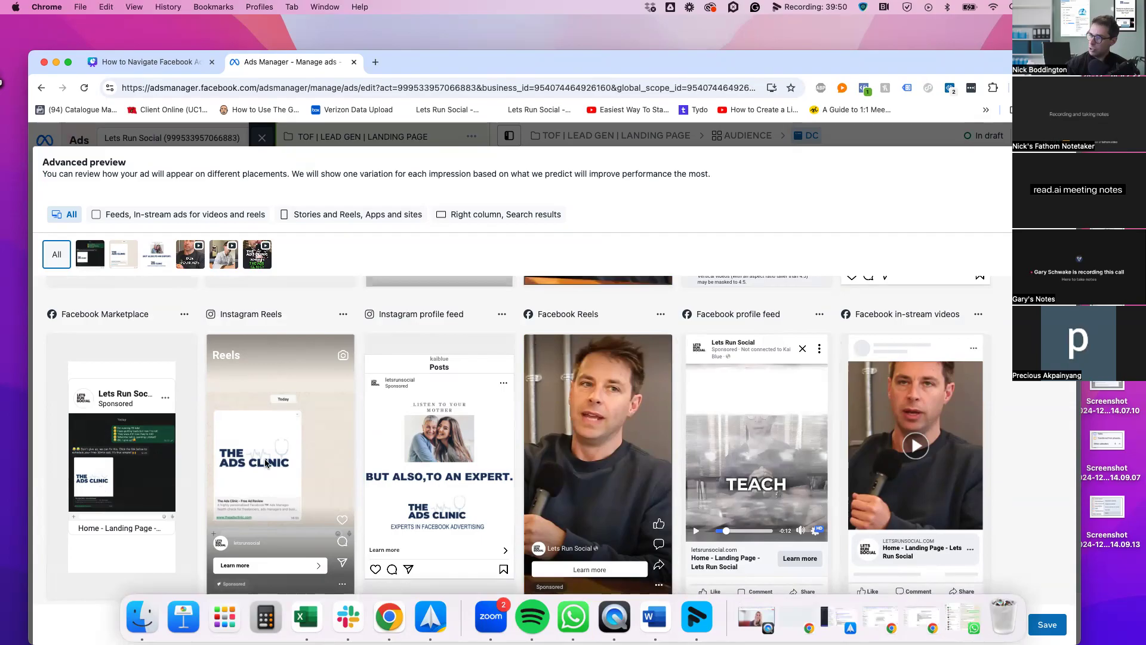
Scroll through the Advanced preview placements down to Audience Network
scroll(445, 537, "down", 5)
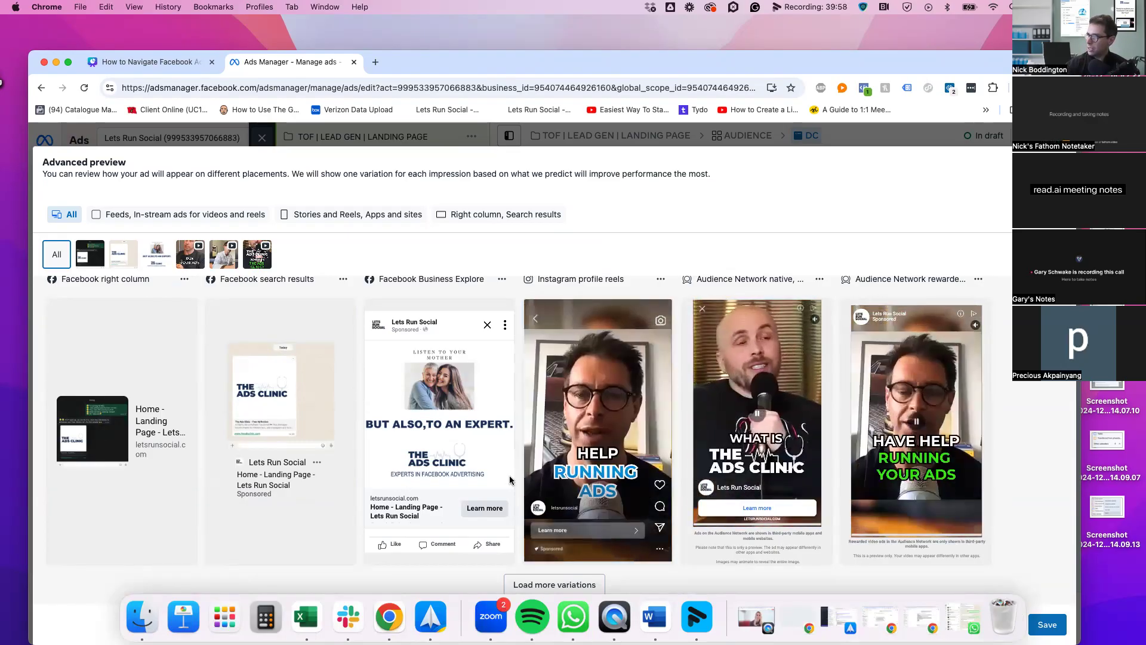
Back in the ad editor, type the first primary text line about struggling with ads manager
left_click(1061, 163)
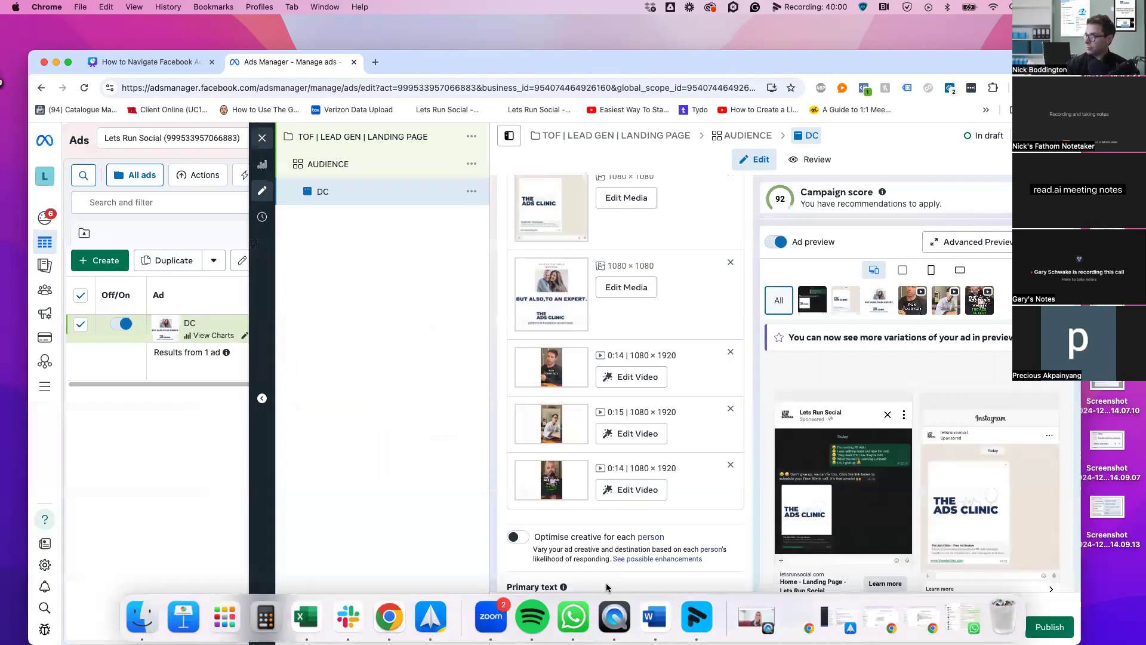
scroll(681, 276, "up", 2)
scroll(681, 276, "down", 7)
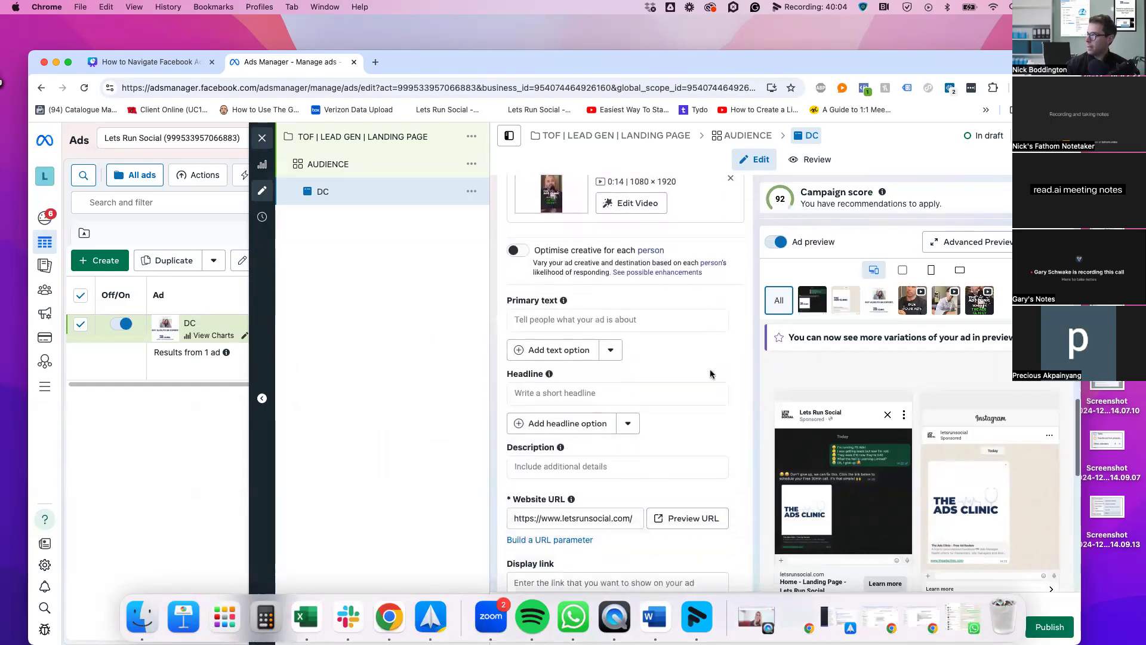
left_click(612, 291)
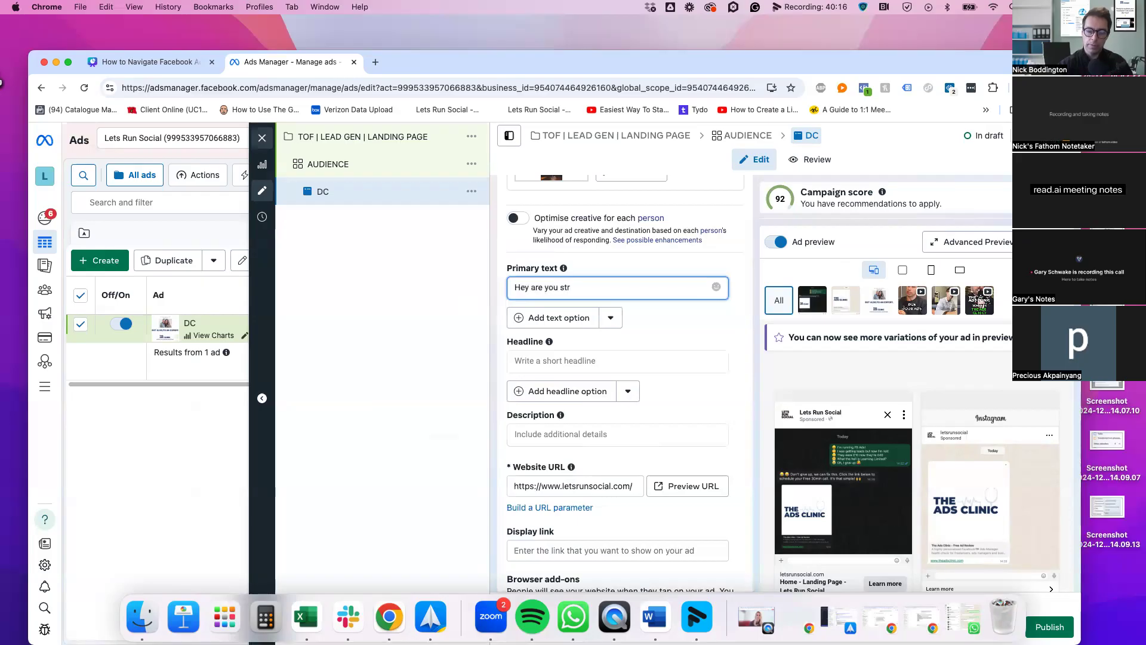
type("ggling")
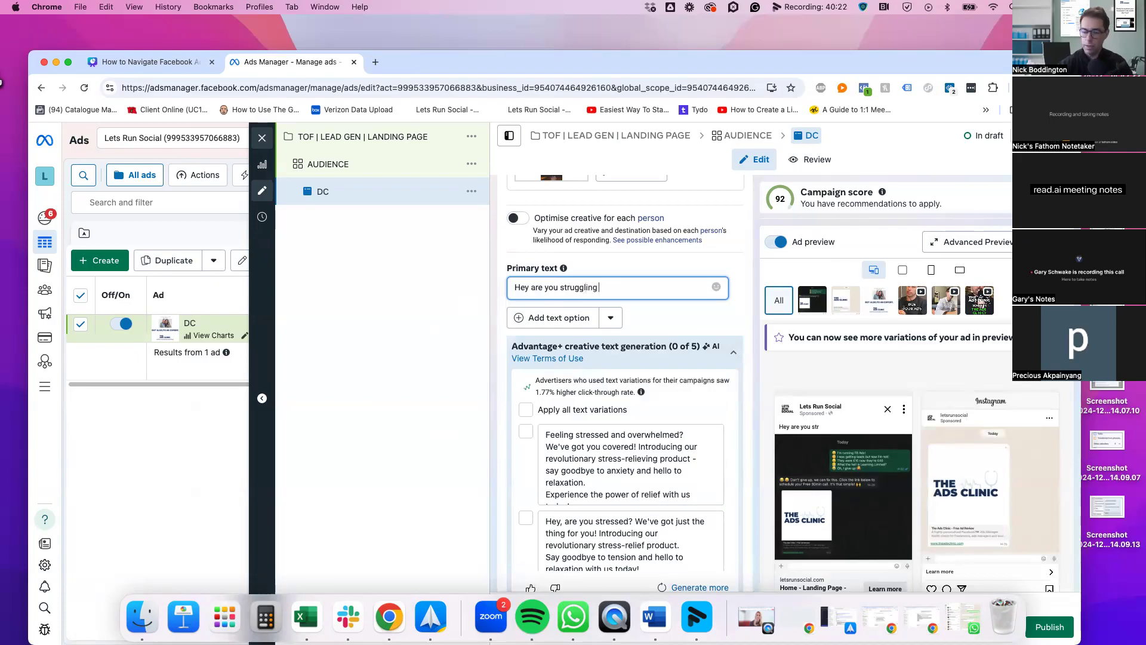
type("with")
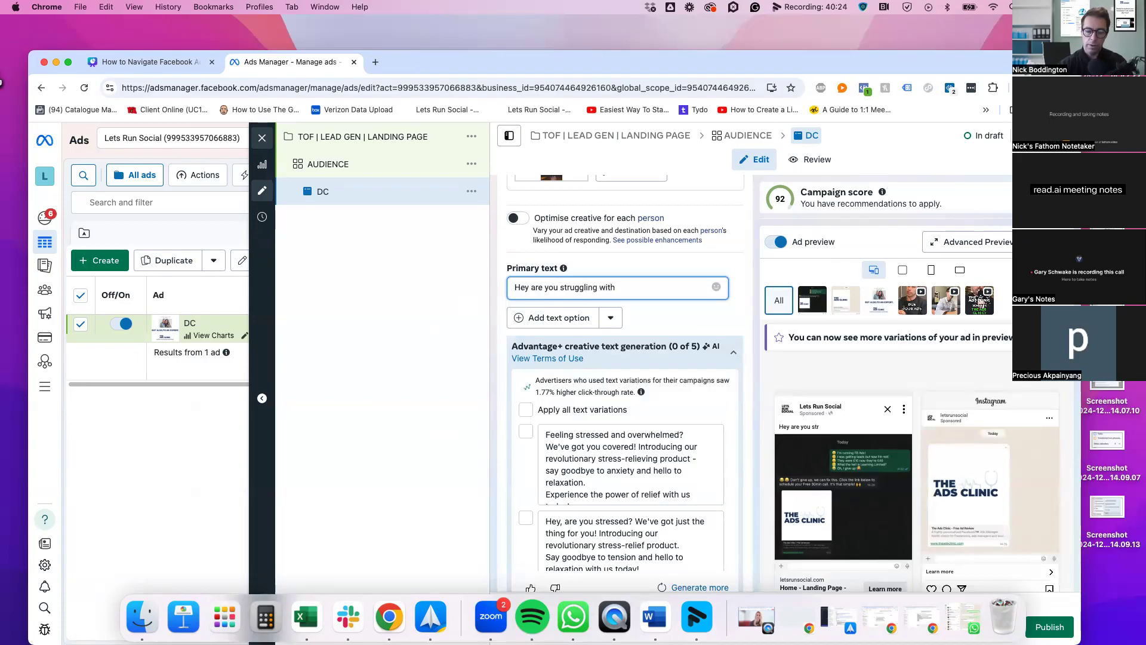
type(" ads manager?")
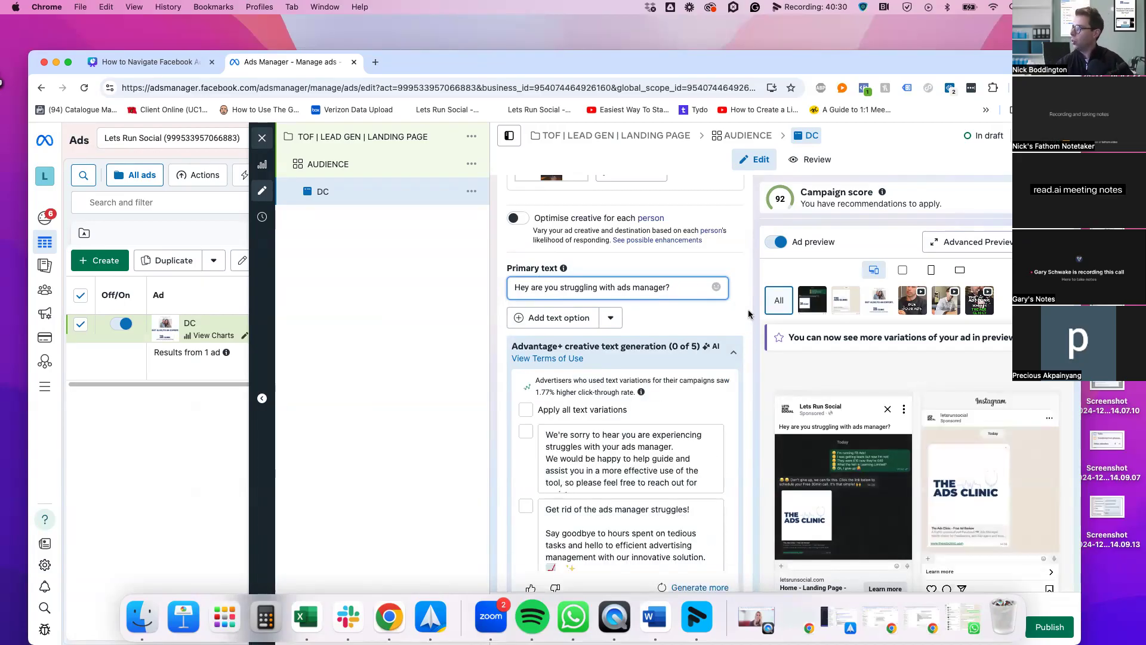
scroll(751, 314, "down", 1)
scroll(815, 419, "down", 1)
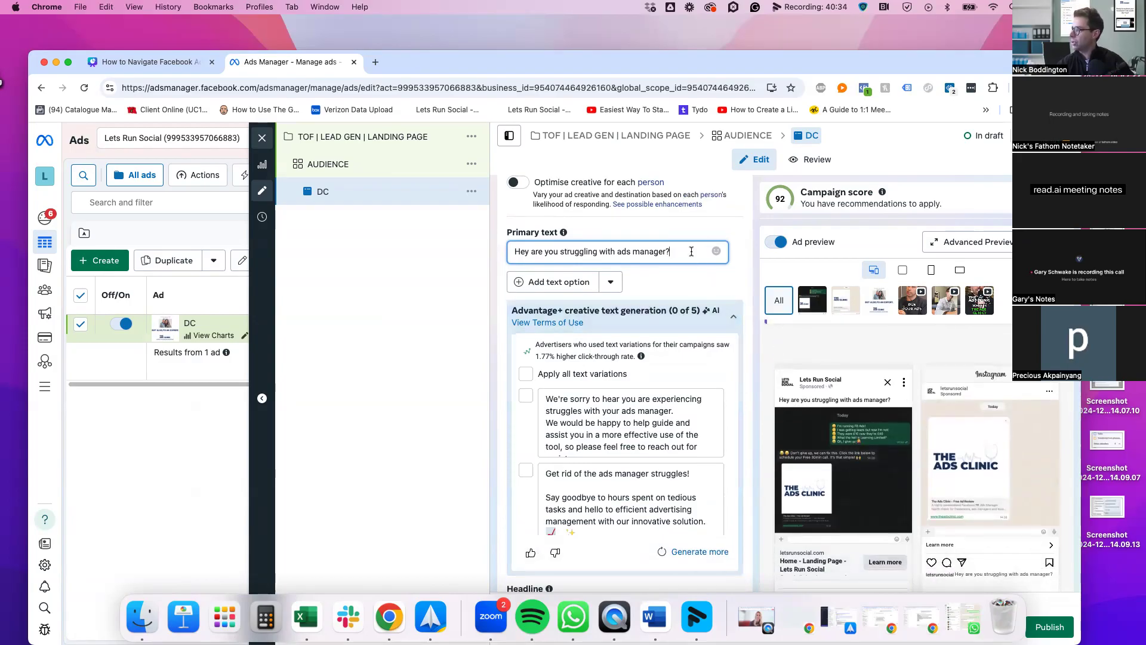
Add a second line reassuring readers that the doctor is here to help
key("Return")
key("Return")
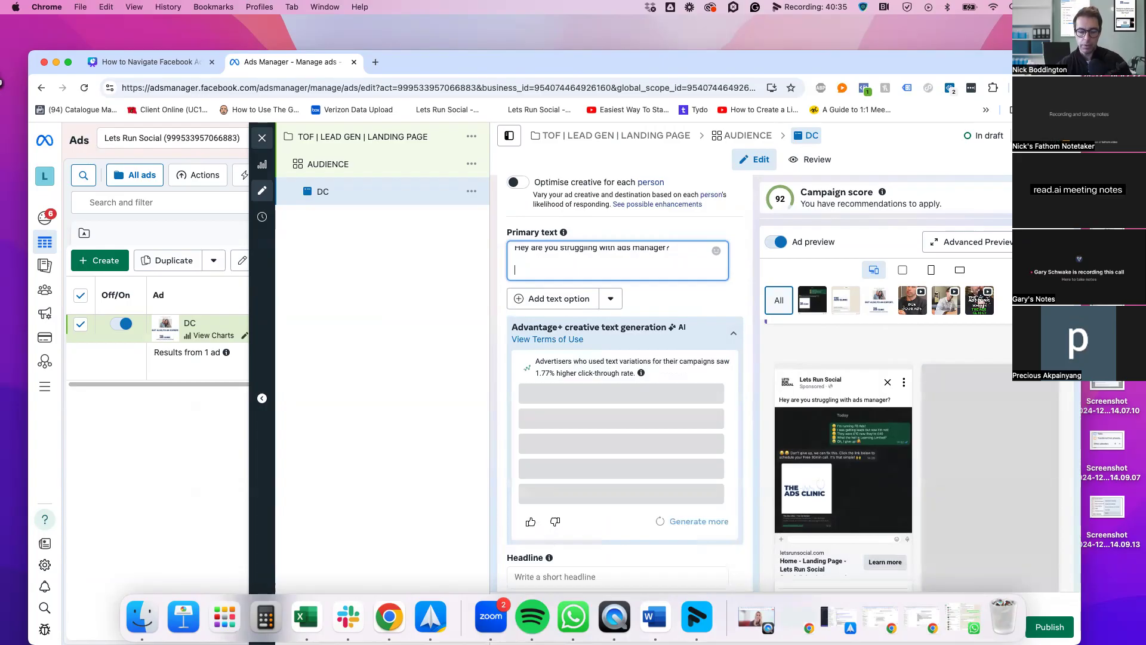
type("on't")
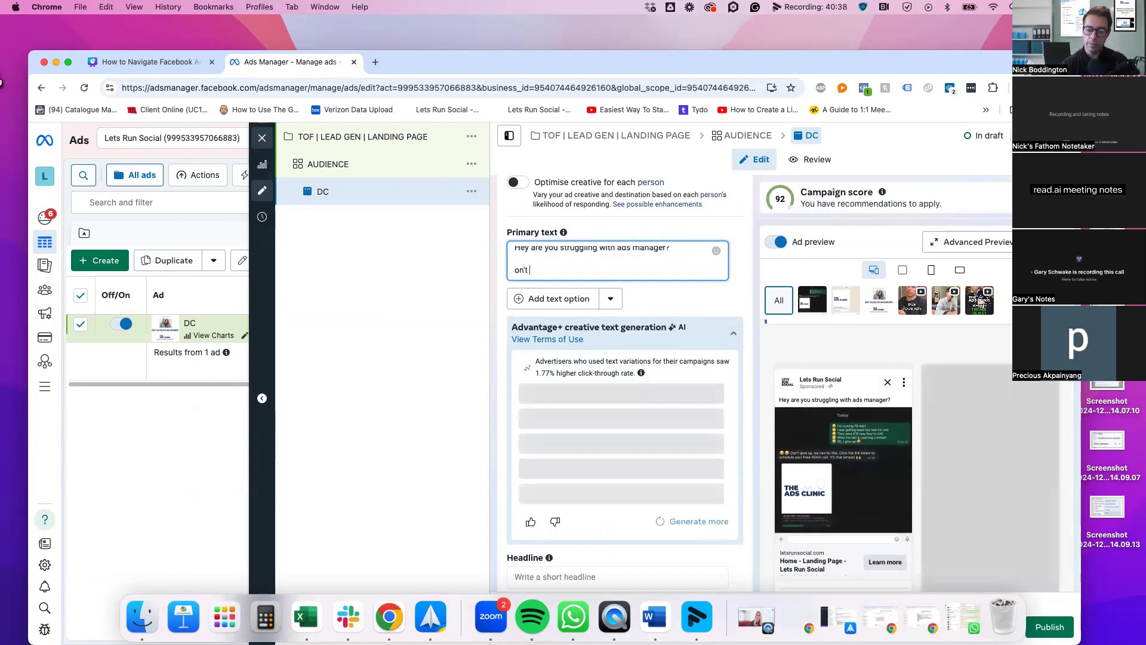
type(" worry, the doctor h")
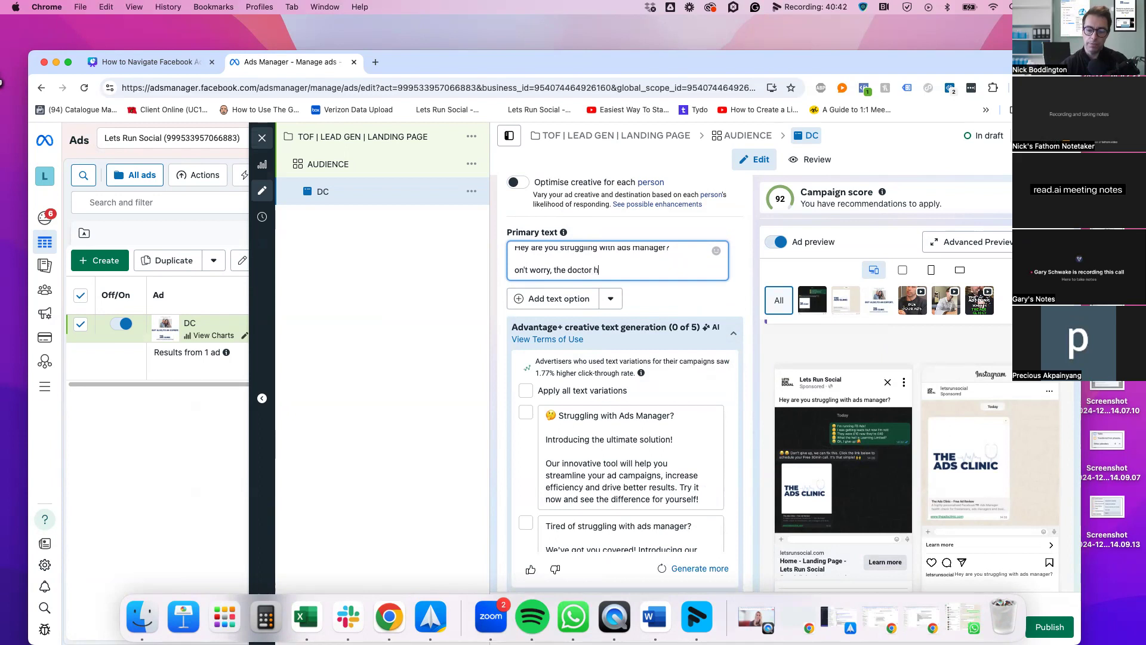
type("ere's")
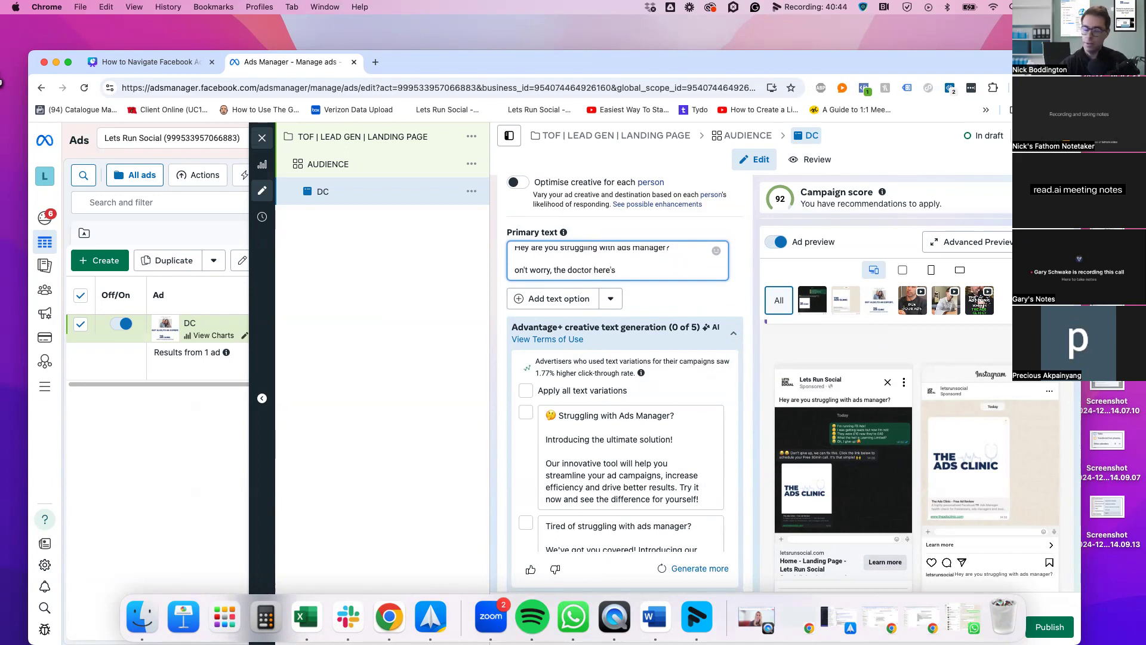
key("BackSpace")
key("BackSpace")
type("t")
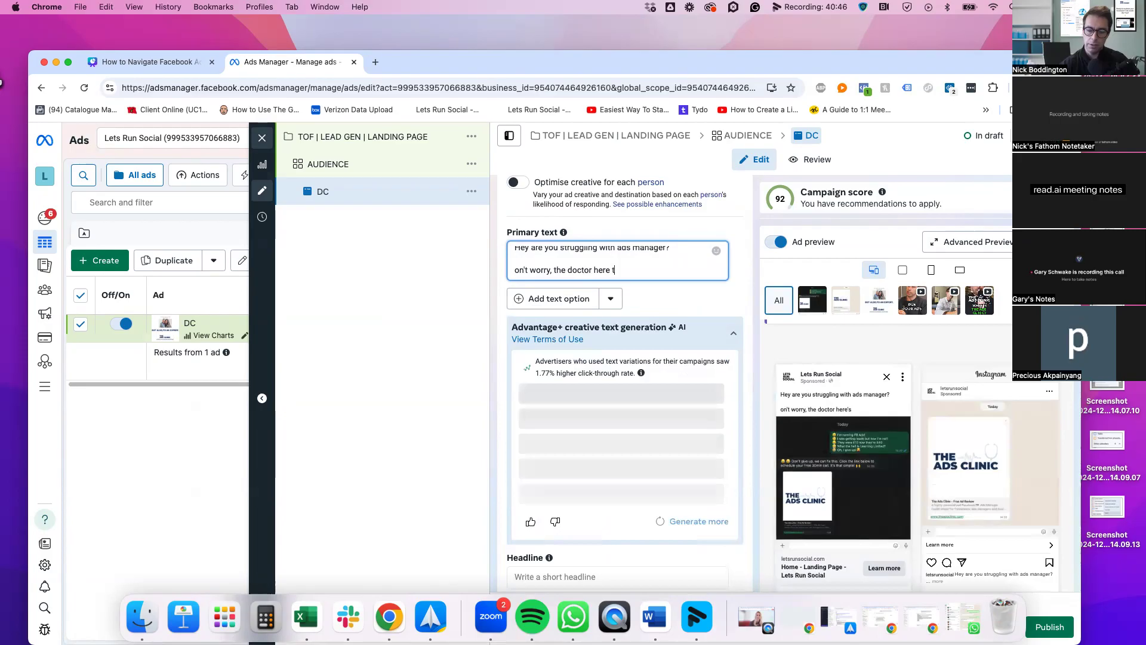
type("o help!")
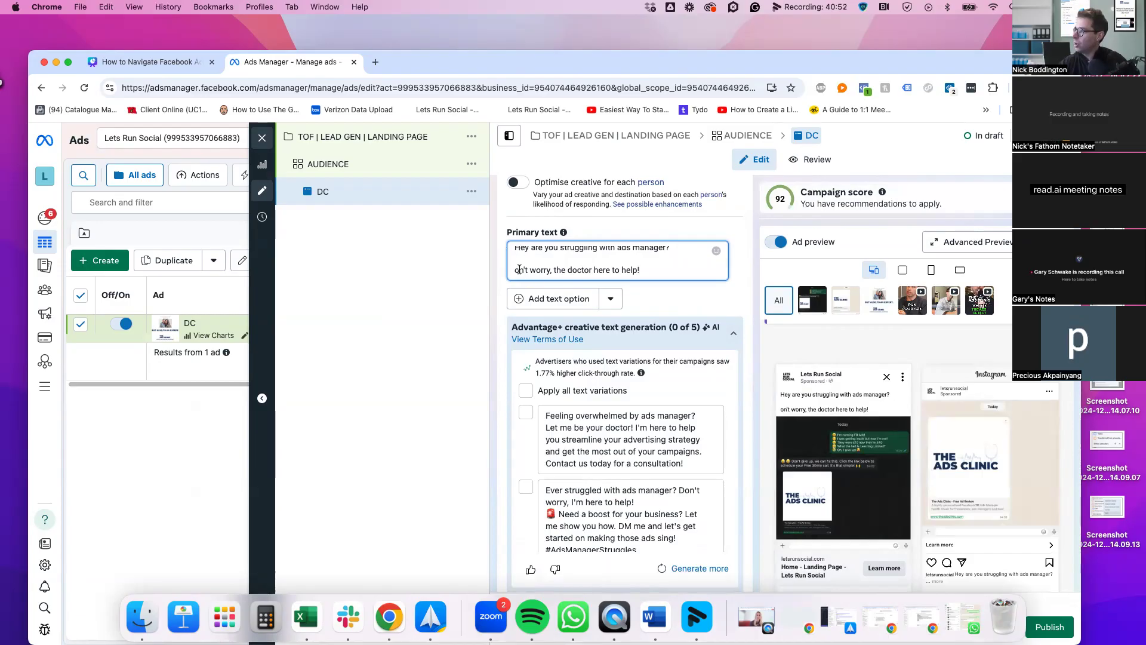
type("D")
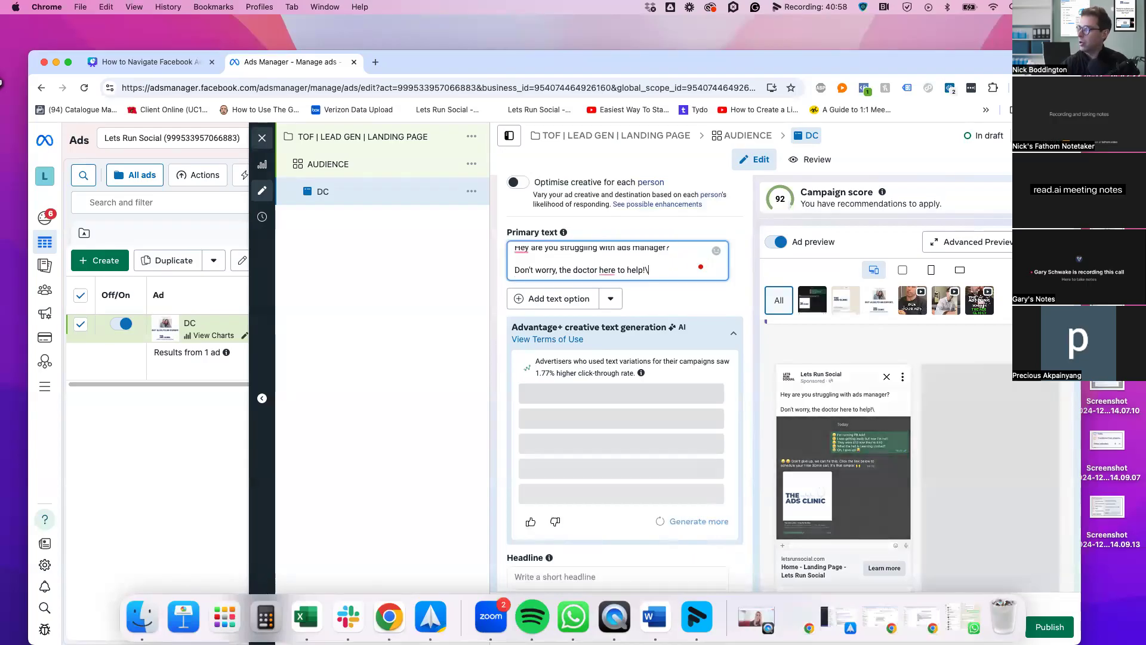
key("BackSpace")
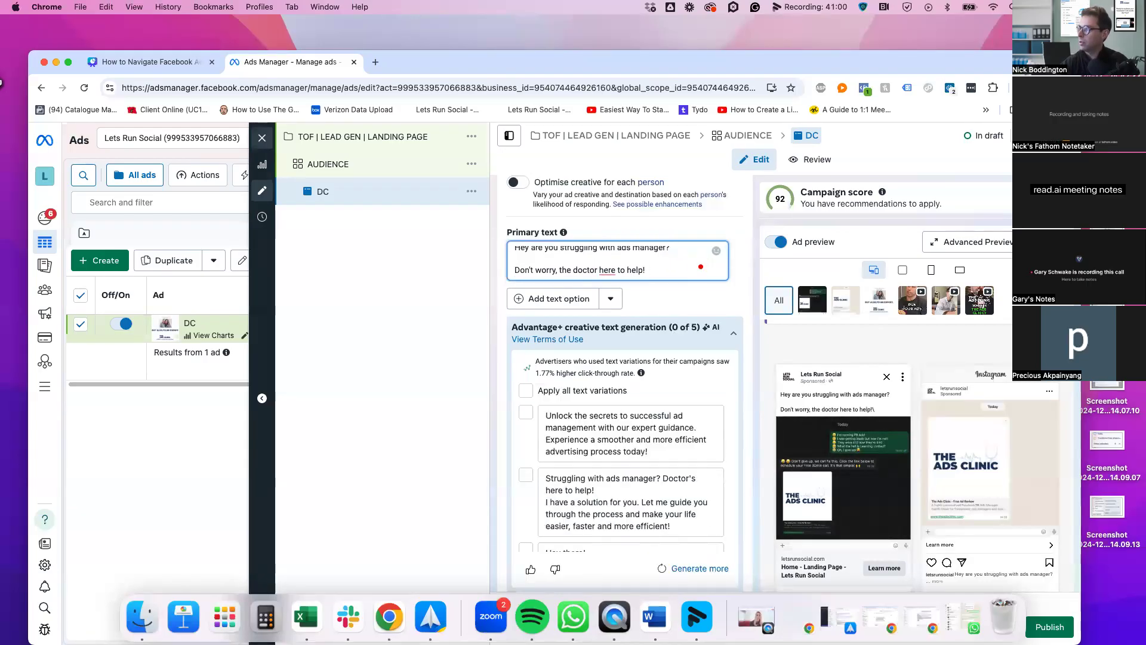
Add the third line 'Book on to a free 30 min ad call!' and expand the feed preview
key("Return")
key("Return")
type("join me")
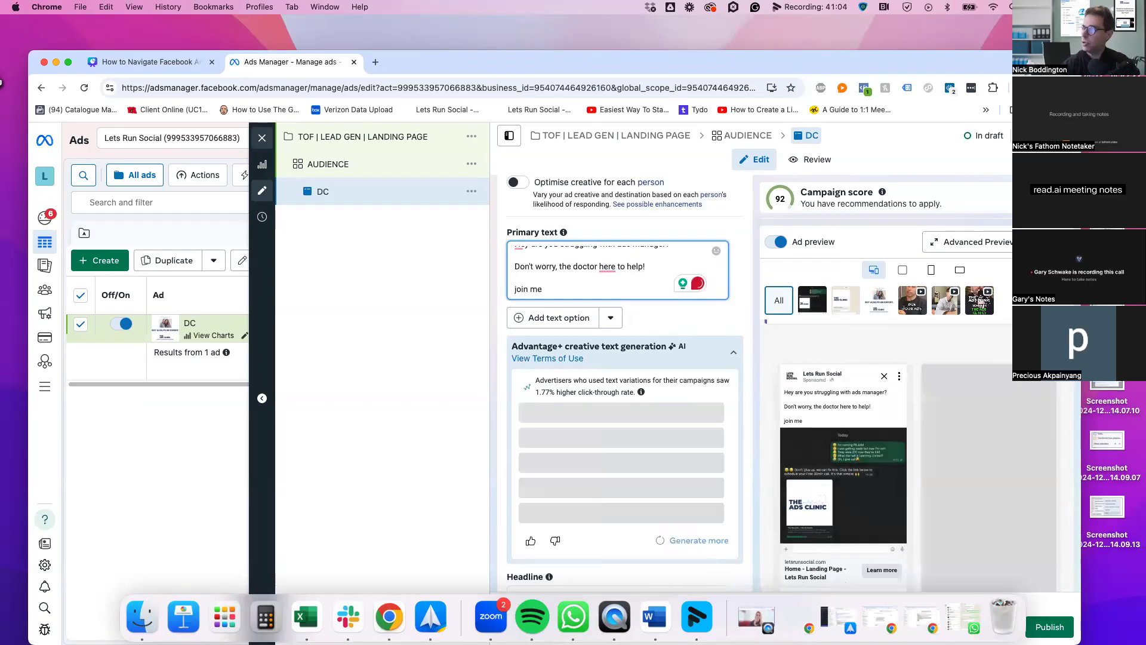
key("BackSpace")
key("BackSpace")
key("BackSpace")
key("BackSpace")
key("BackSpace")
key("BackSpace")
key("BackSpace")
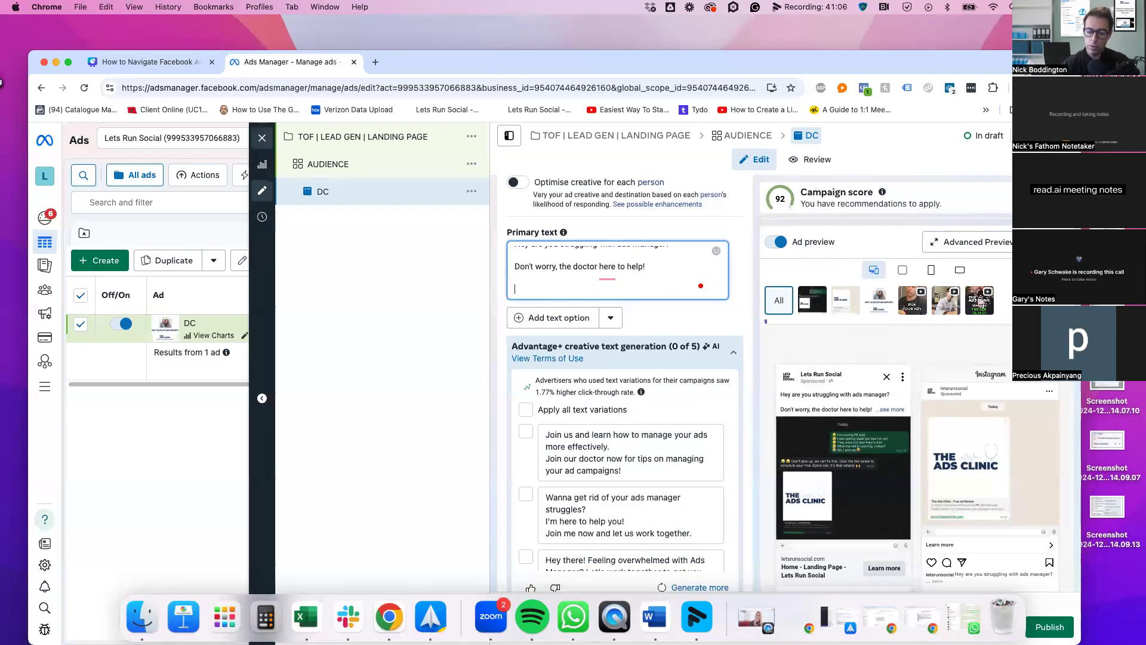
type("Book on t")
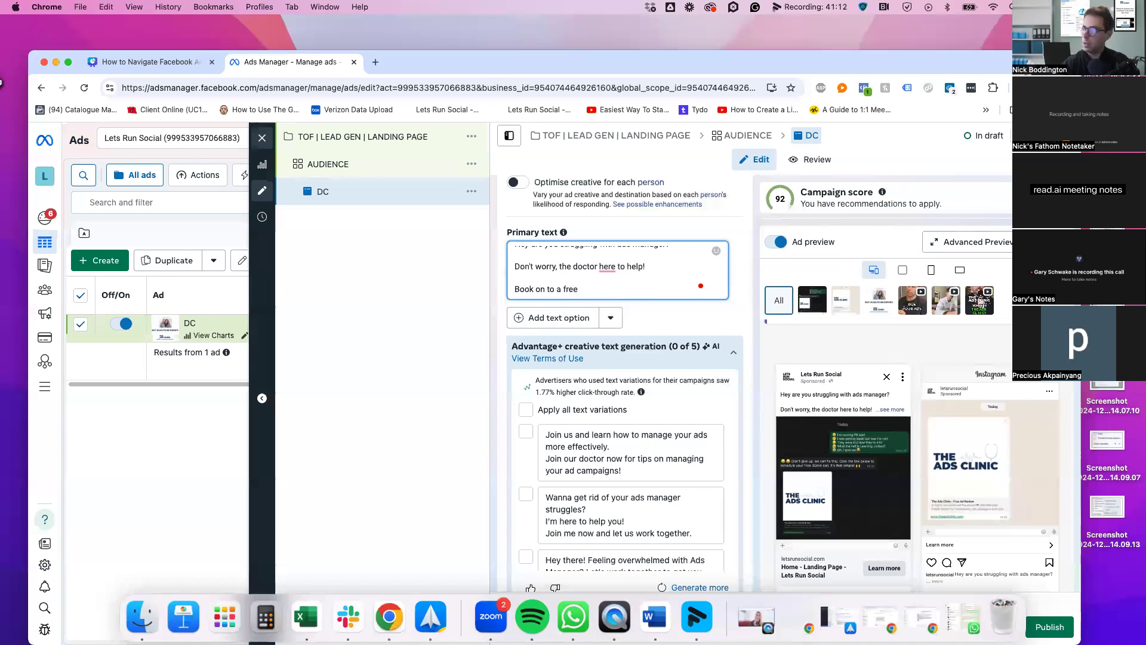
type("o a free")
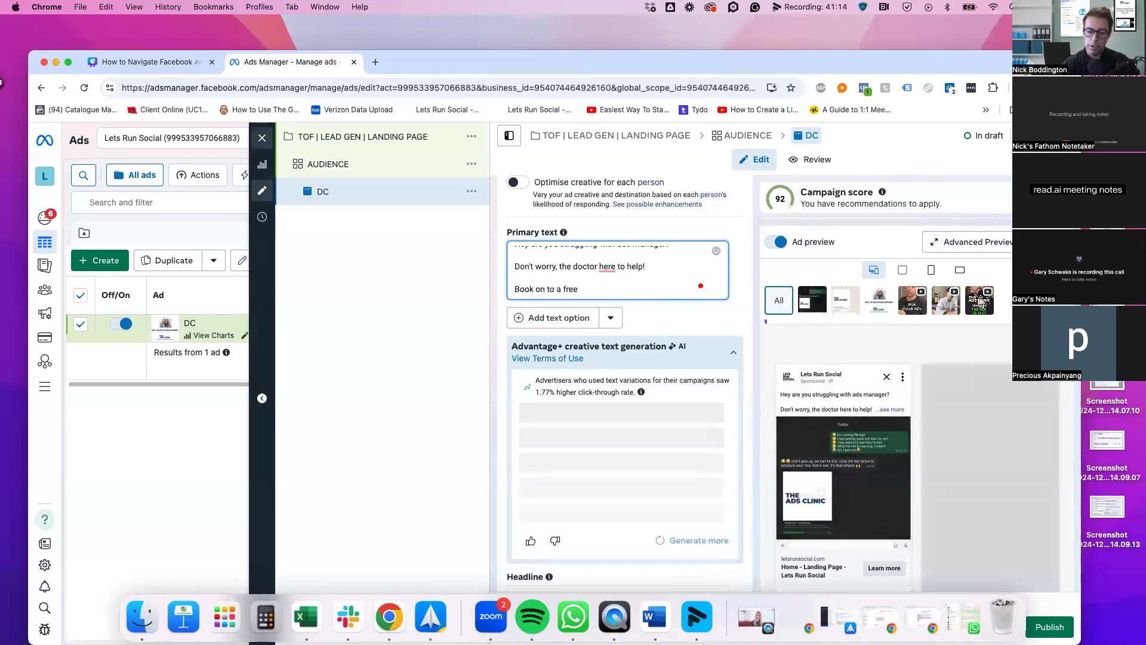
type(" 3")
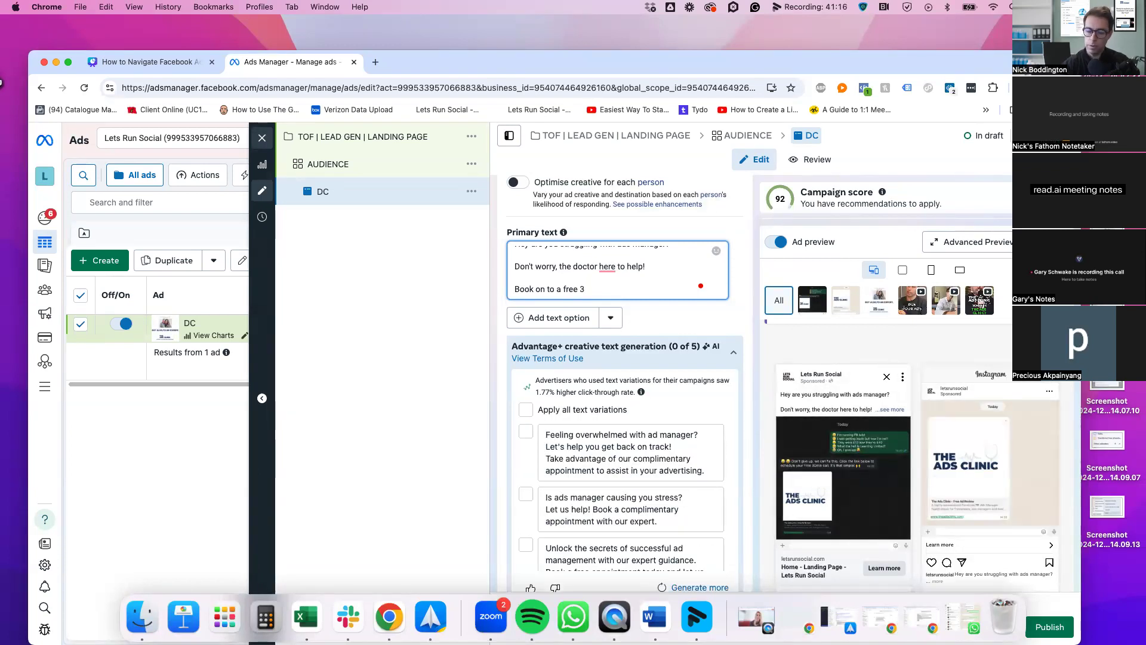
type("0 min ad")
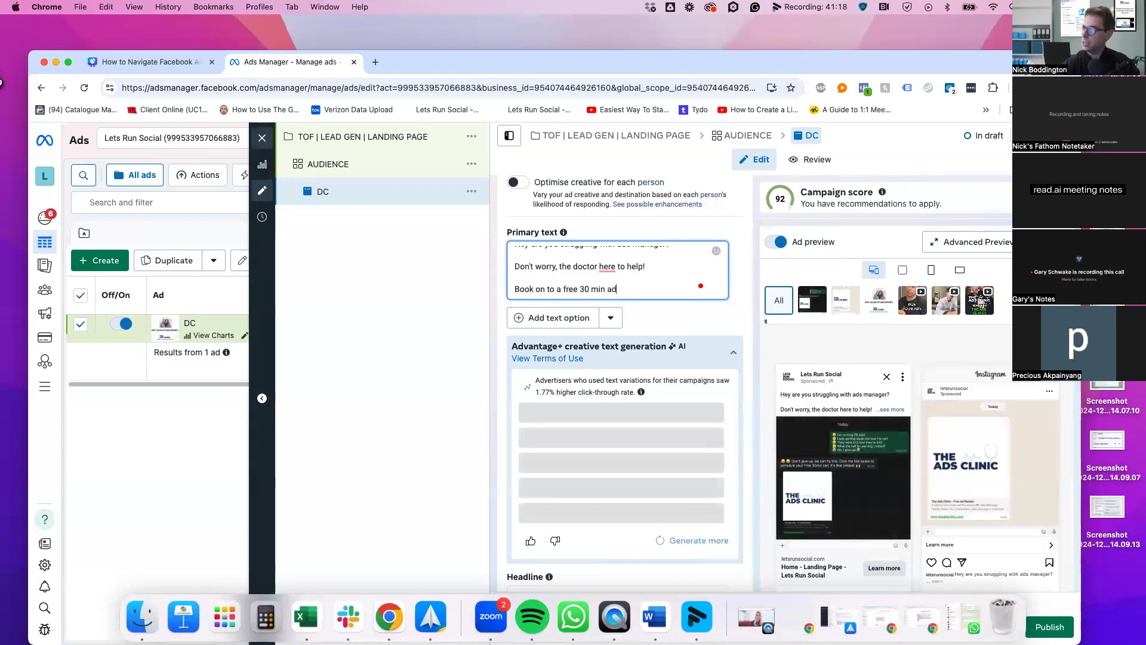
type(" call!")
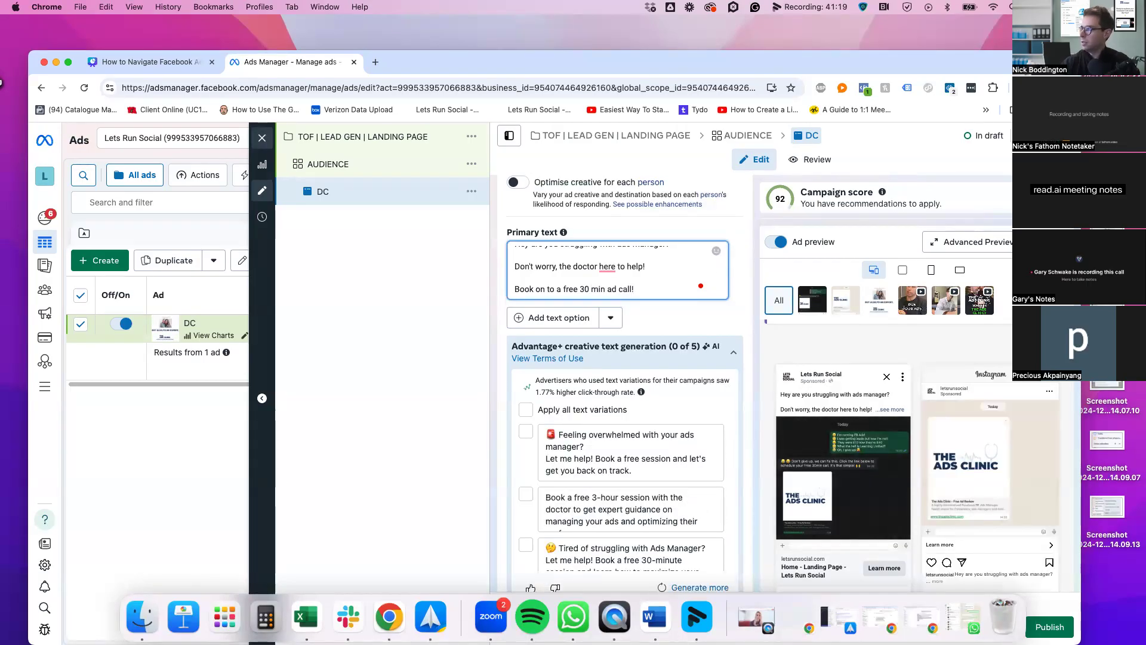
left_click(737, 282)
scroll(878, 372, "down", 2)
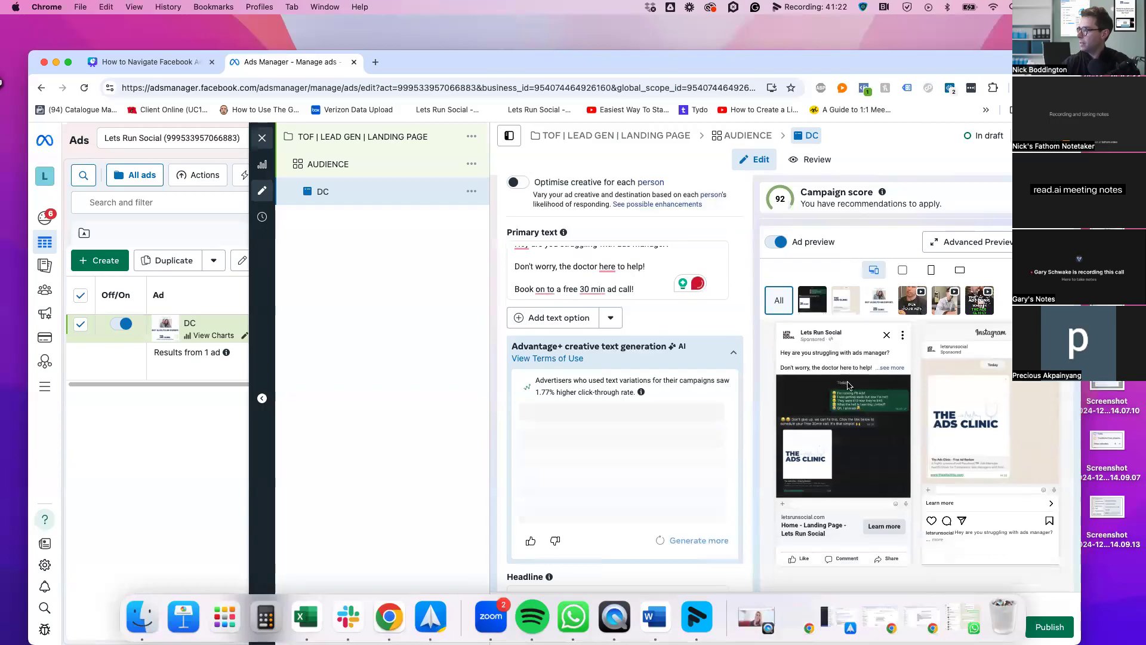
scroll(878, 372, "up", 1)
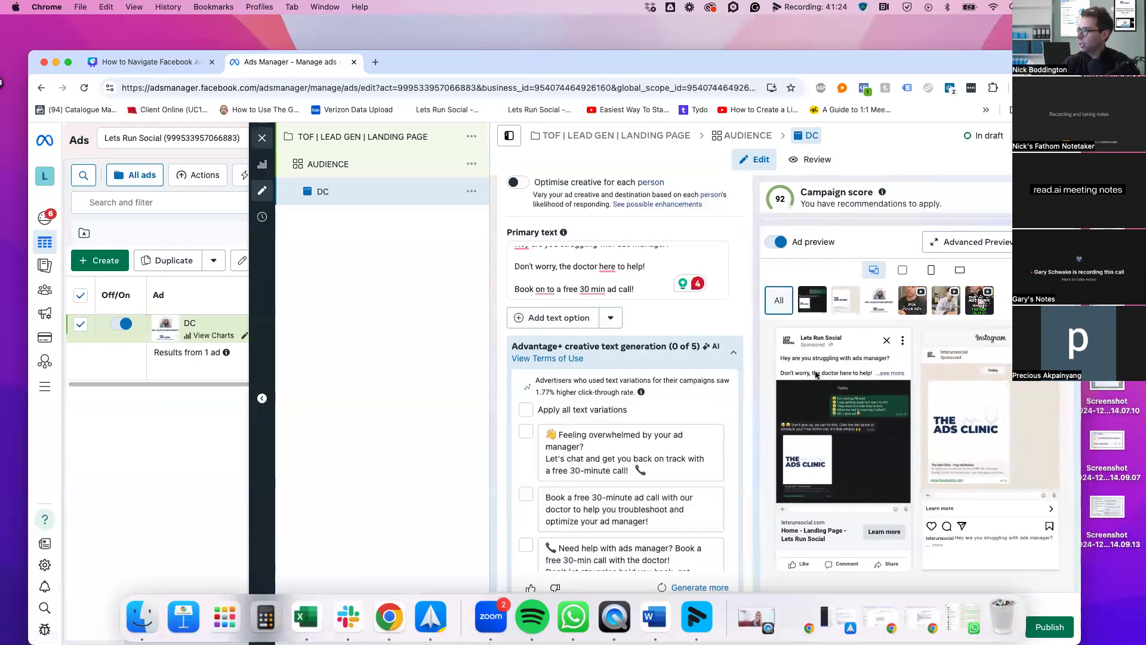
left_click(893, 375)
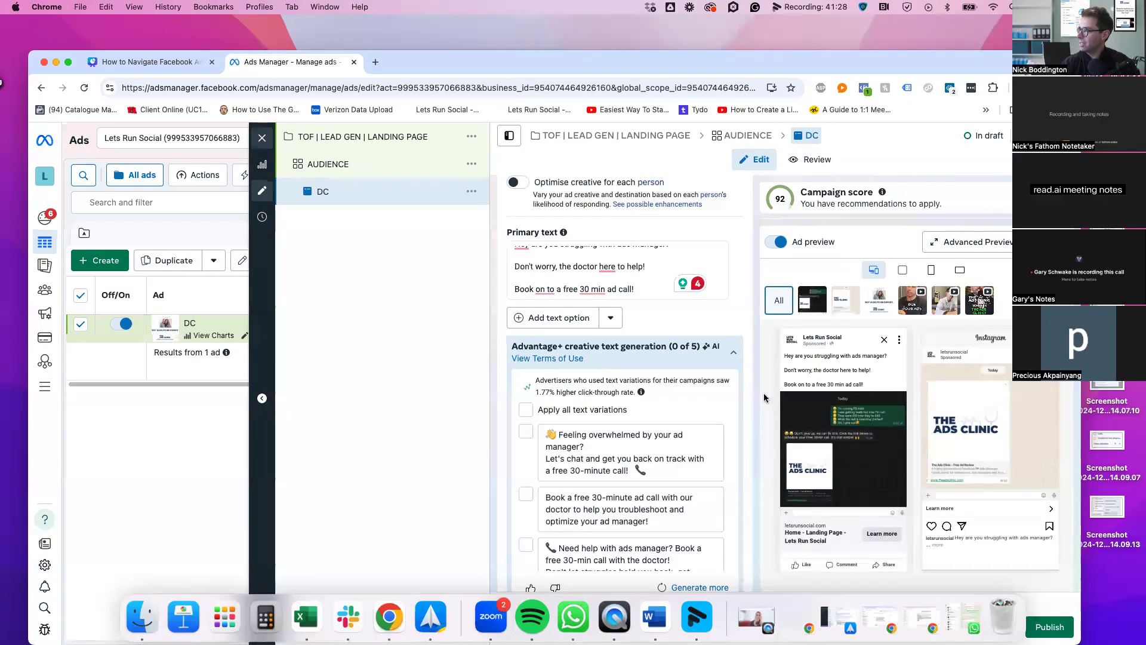
scroll(758, 396, "down", 5)
scroll(750, 402, "down", 2)
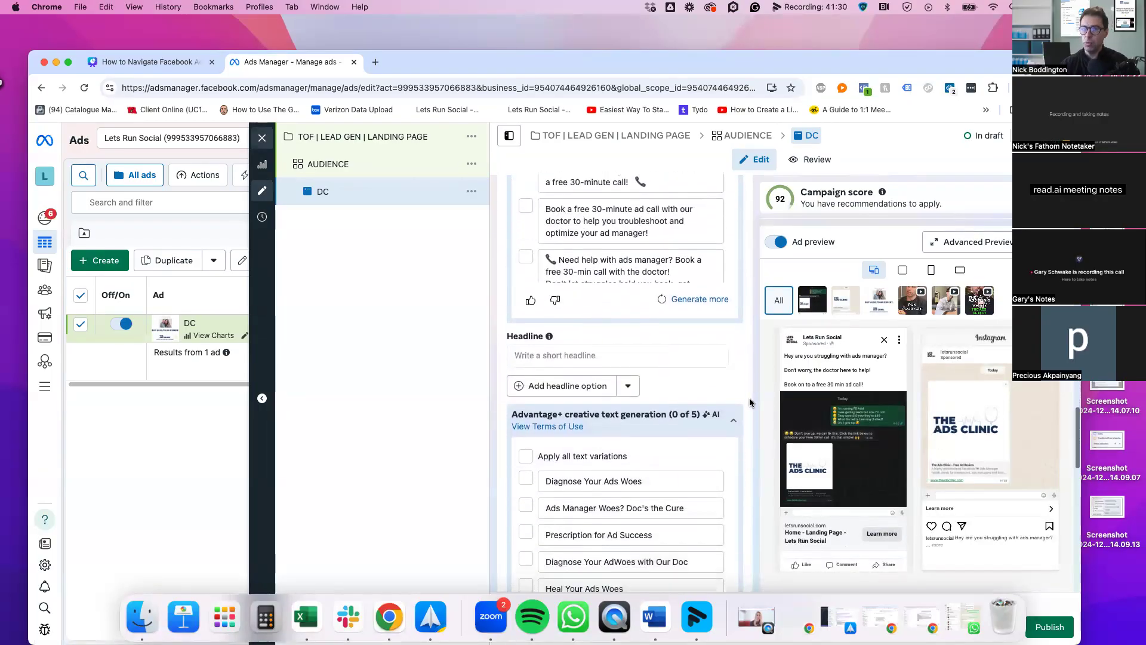
Enter the headline 'FREE 30 min FB ads call!', removing stray letters and fixing 'ds' to 'ads'
left_click(644, 321)
type("FREE 30 min")
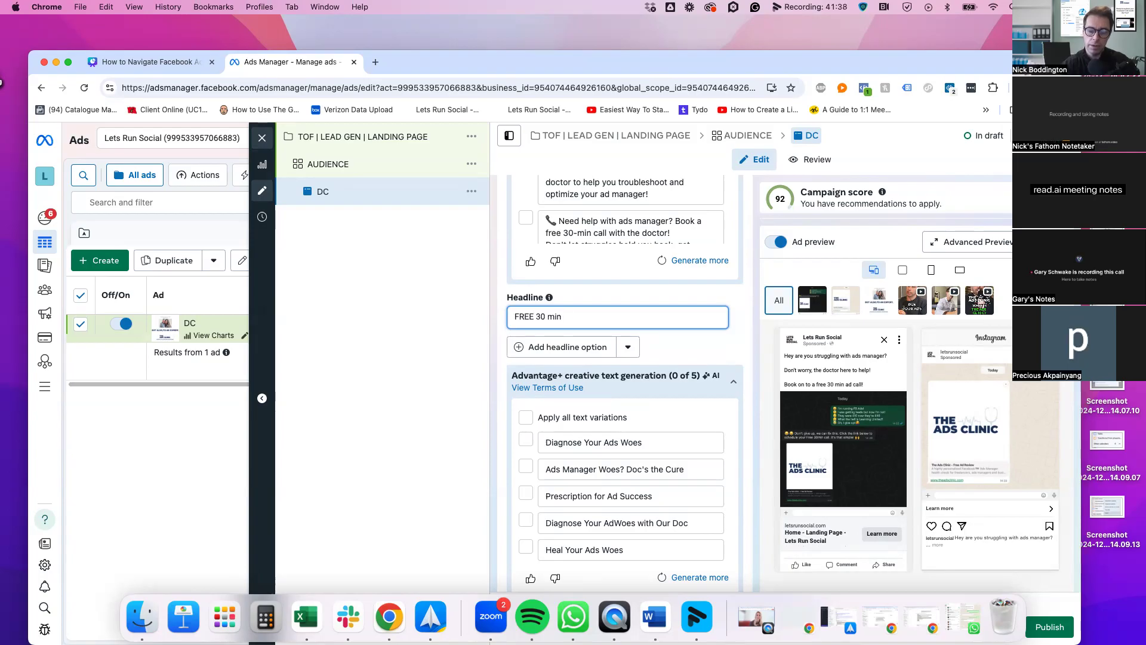
type(" Ads")
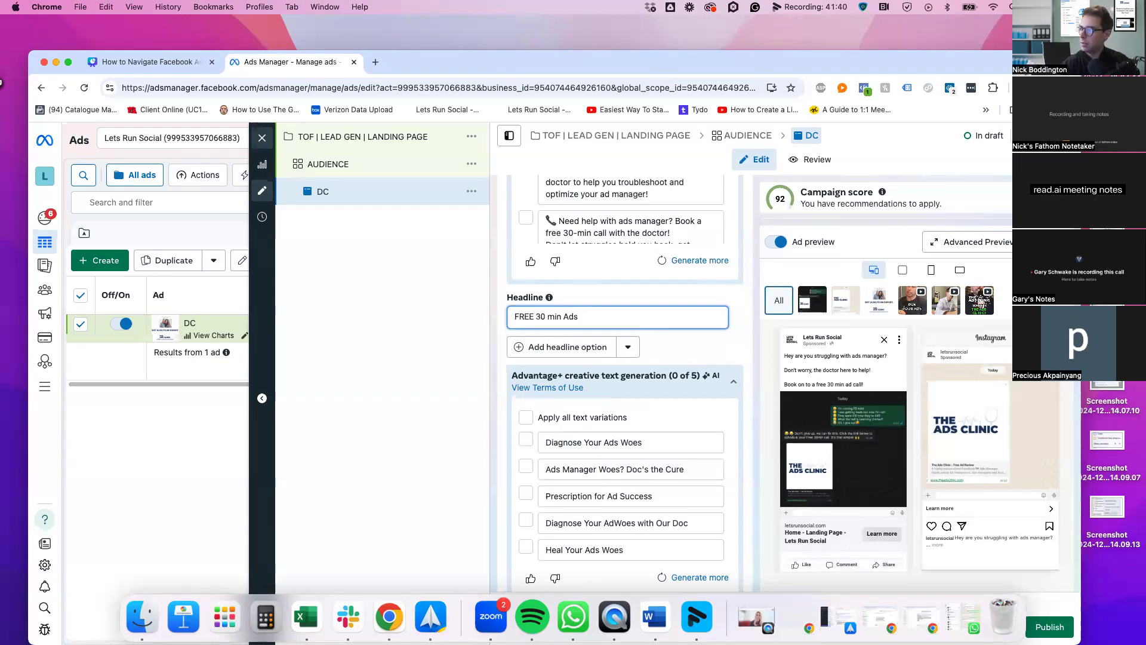
key("BackSpace")
key("BackSpace")
key("BackSpace")
type("B A")
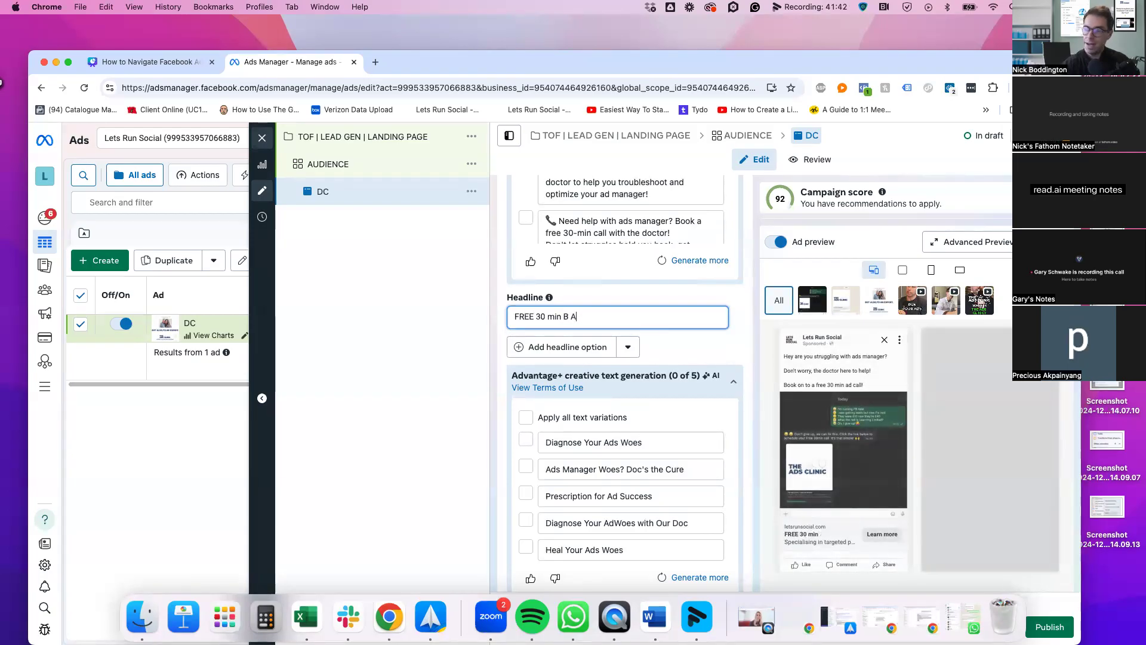
key("BackSpace")
key("BackSpace")
key("BackSpace")
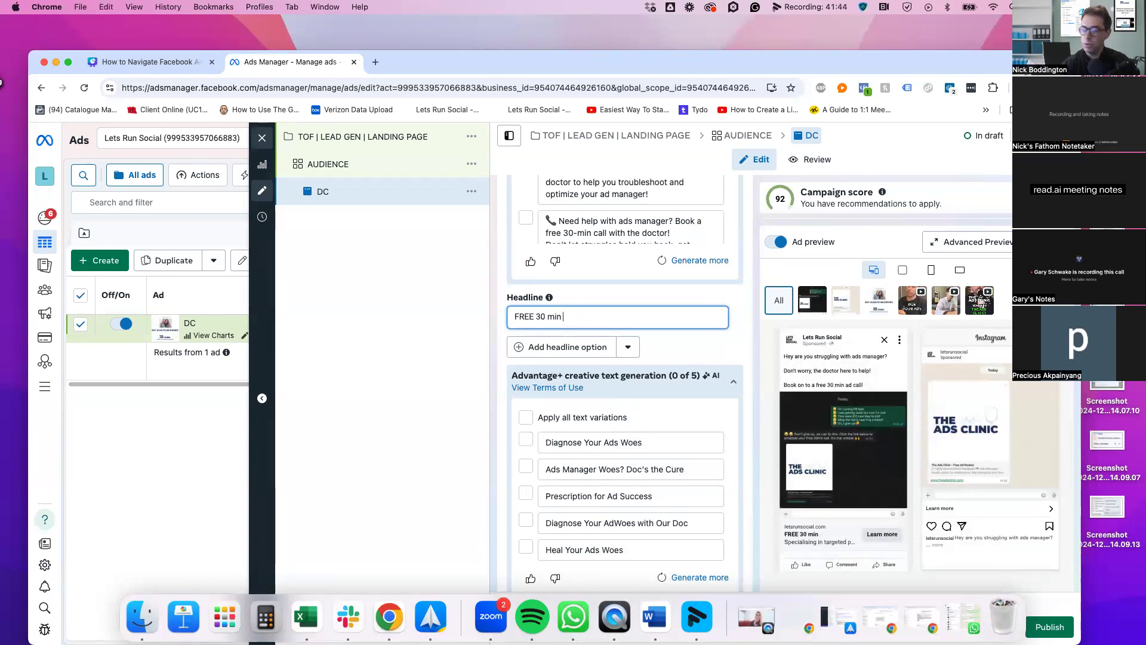
type("FB ")
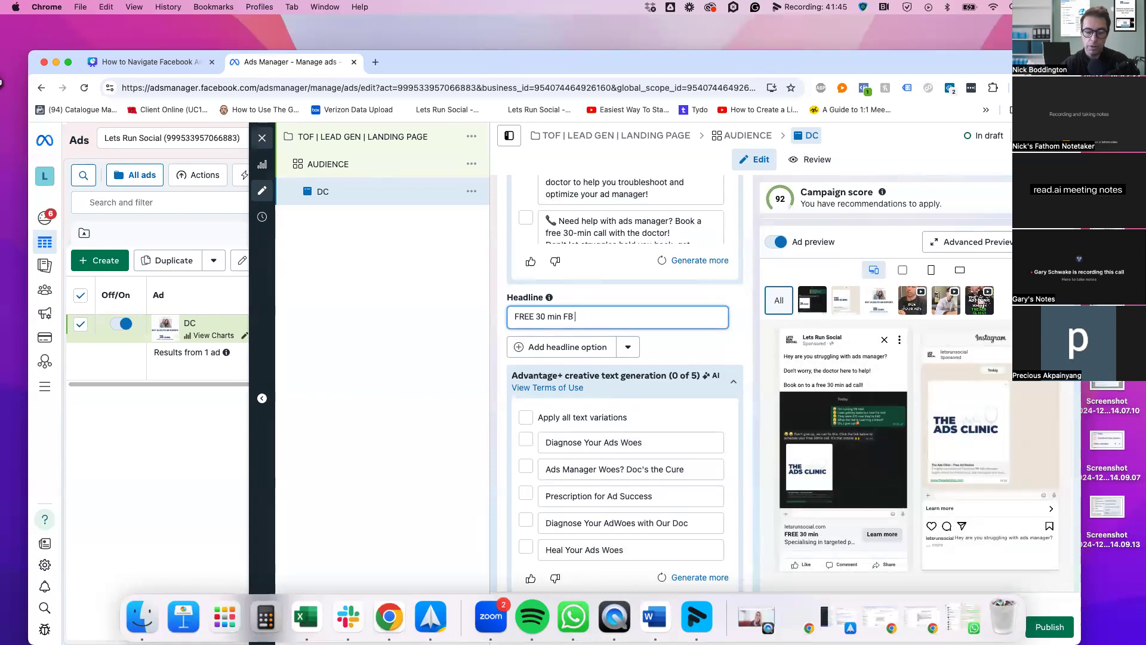
type("ds call")
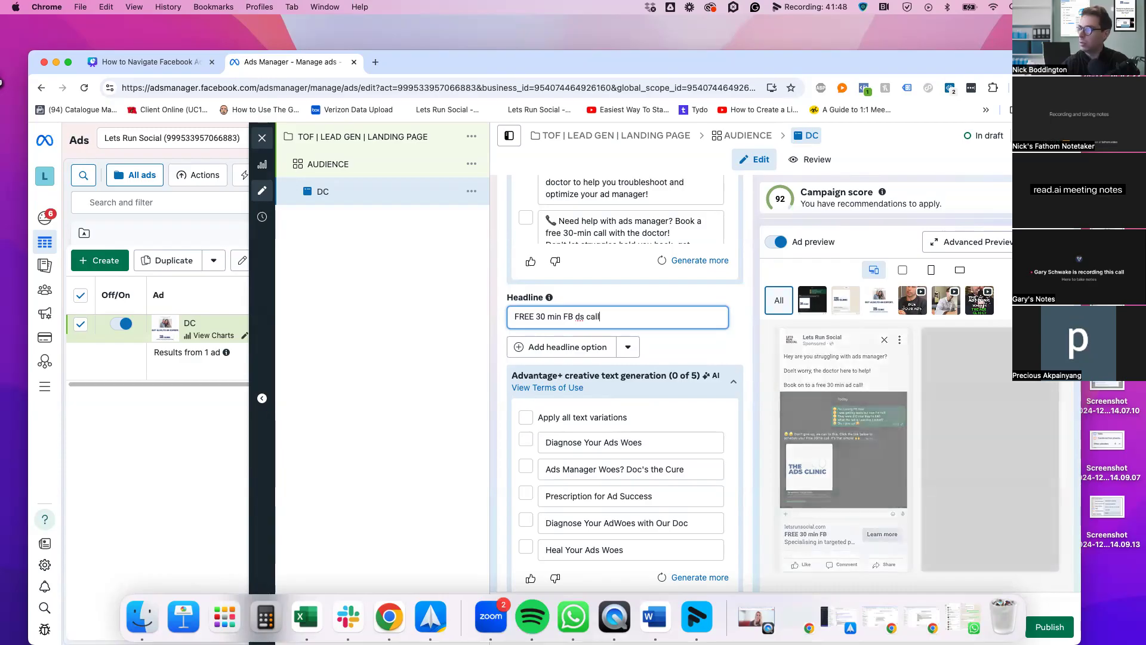
type("!")
left_click(575, 318)
type("a")
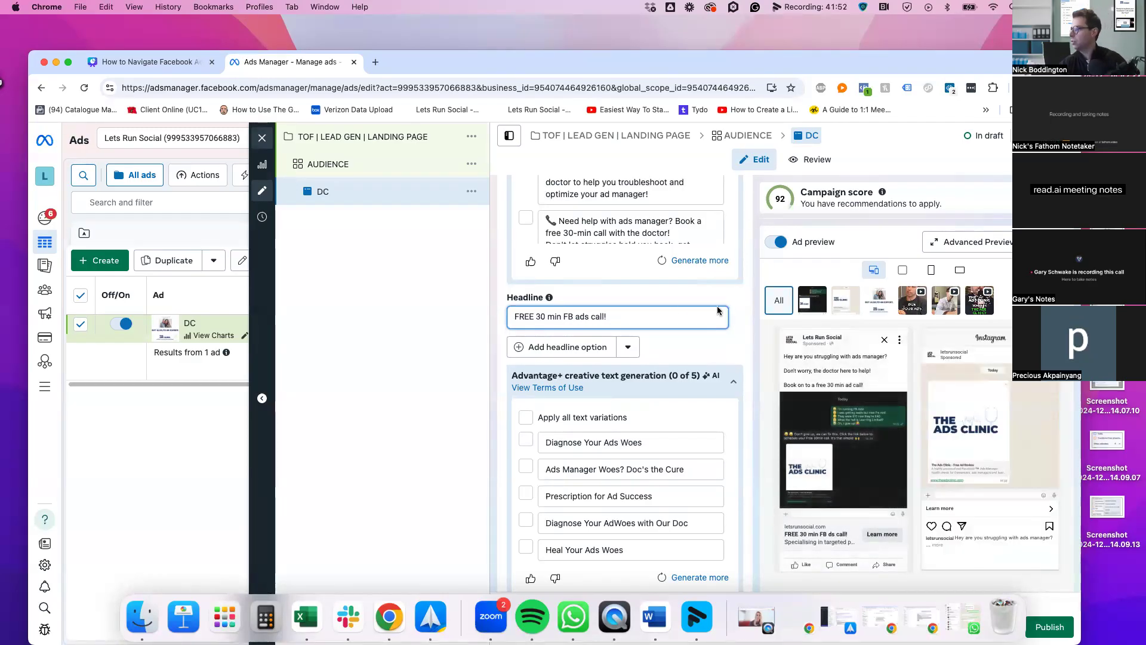
scroll(747, 427, "down", 1)
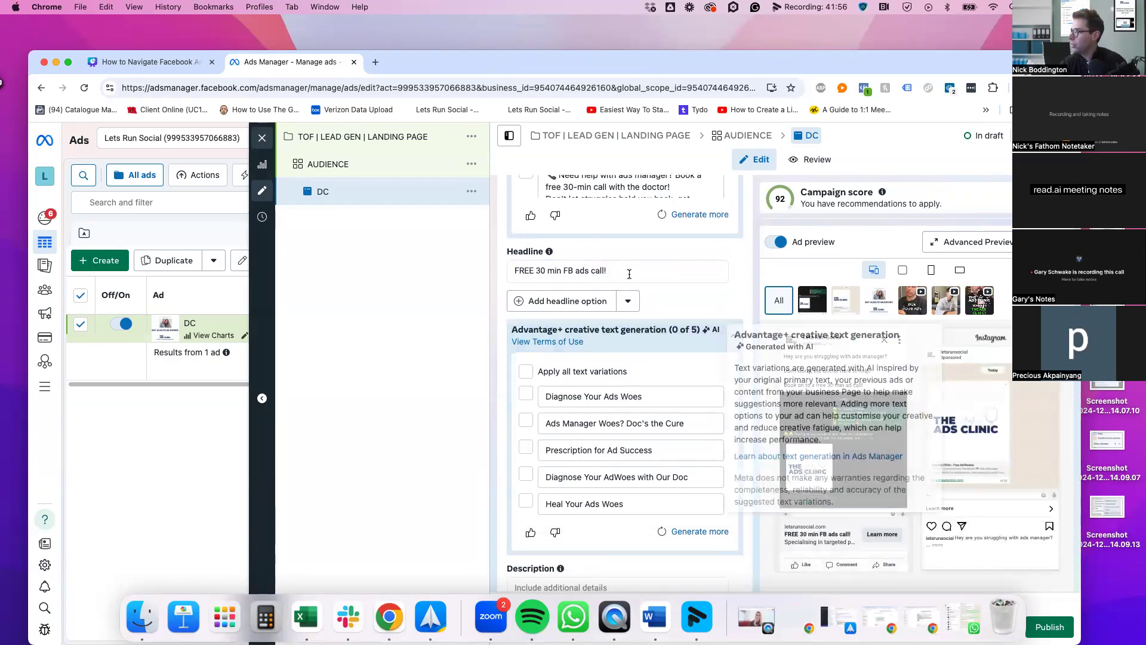
scroll(750, 547, "down", 1)
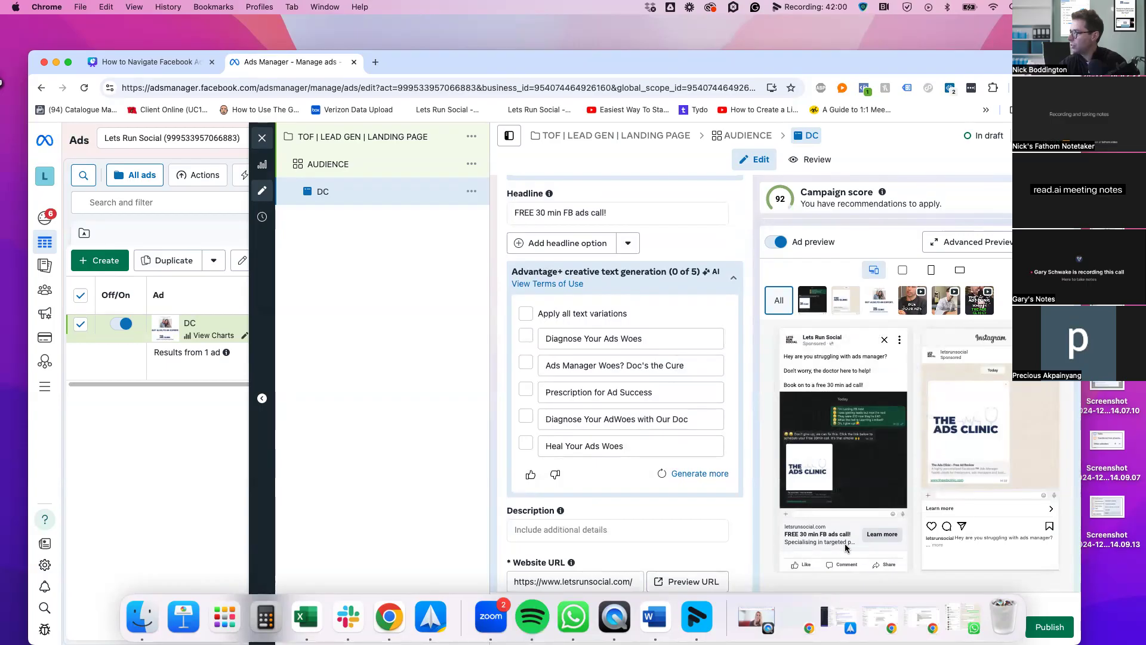
Enter 'We'll fix it!' as the description and review it in the previews
left_click(633, 530)
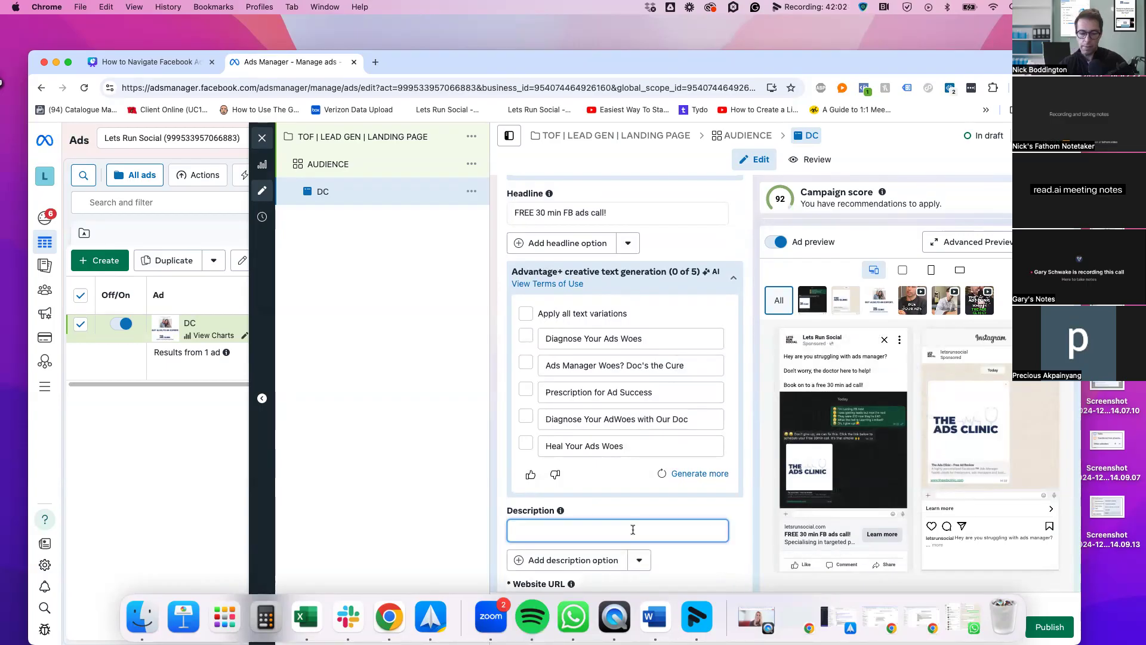
type("We'll fix it")
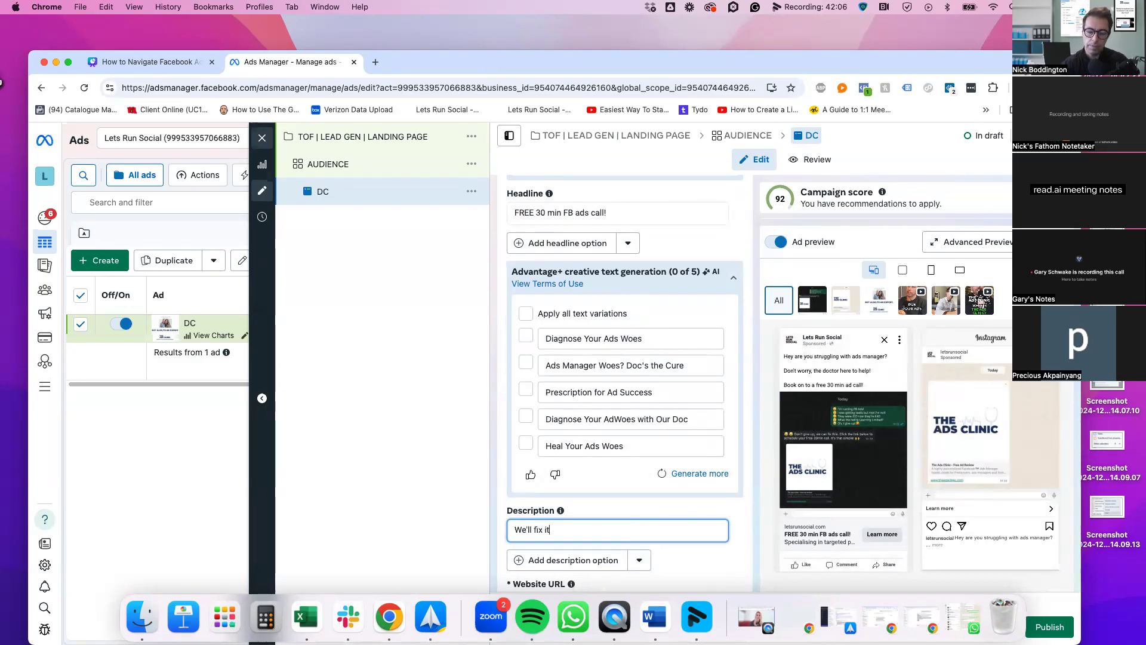
left_click(736, 513)
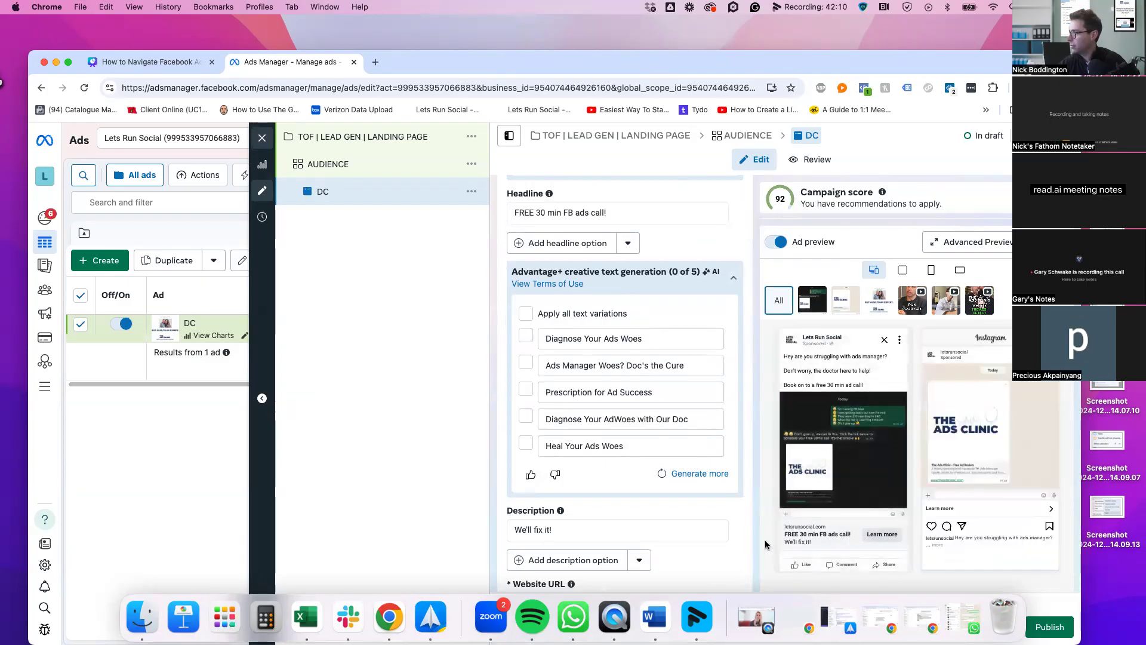
scroll(766, 544, "down", 2)
scroll(770, 426, "up", 3)
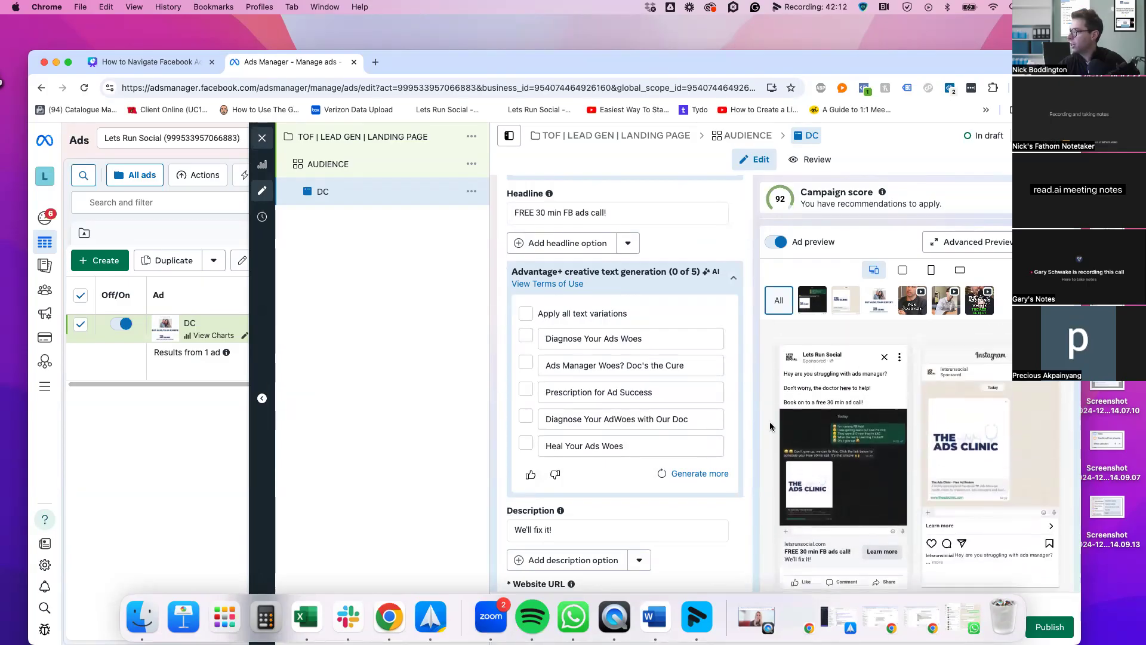
scroll(715, 421, "up", 12)
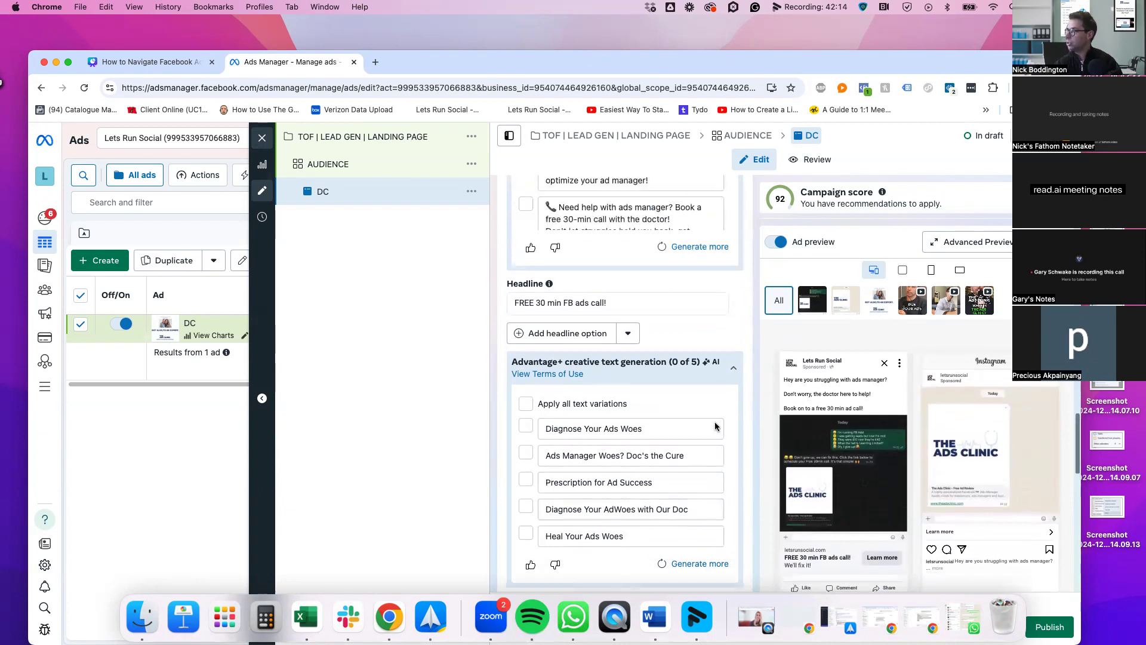
scroll(742, 331, "up", 8)
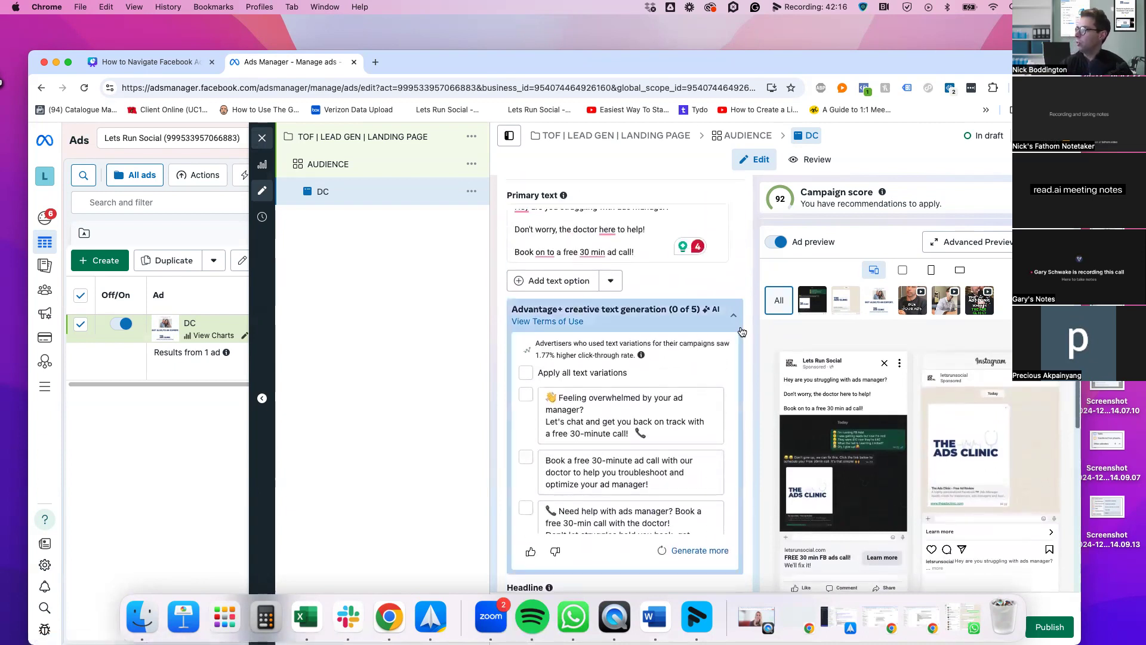
scroll(684, 264, "up", 4)
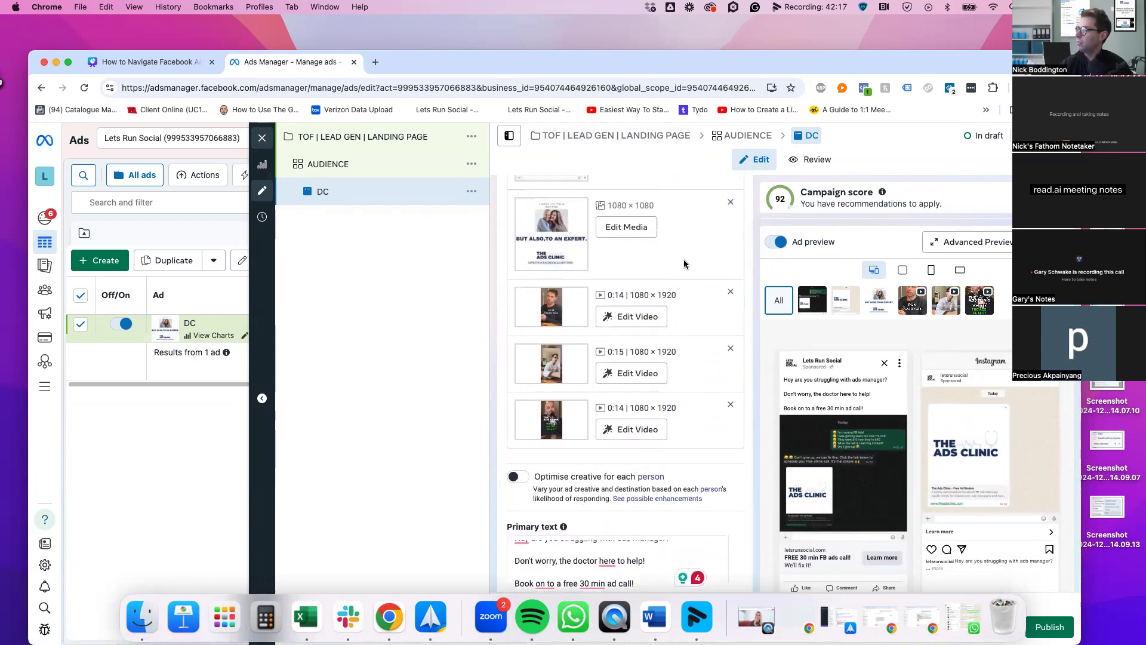
scroll(689, 442, "down", 1)
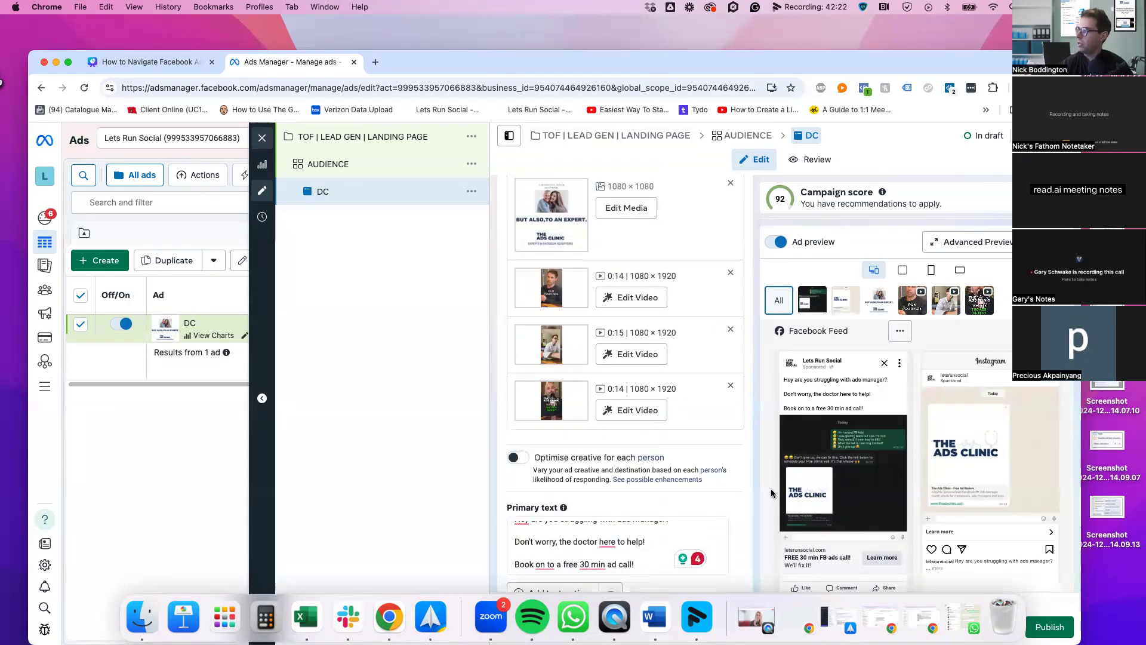
Add a second primary text option to the DC ad
scroll(740, 473, "down", 4)
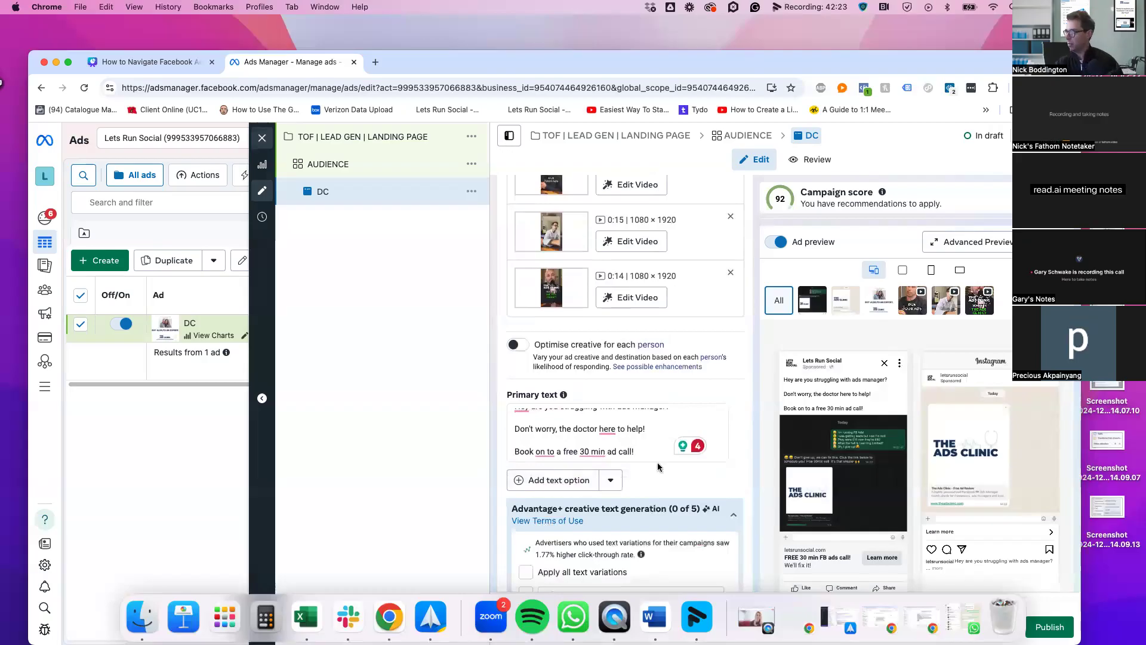
left_click(576, 479)
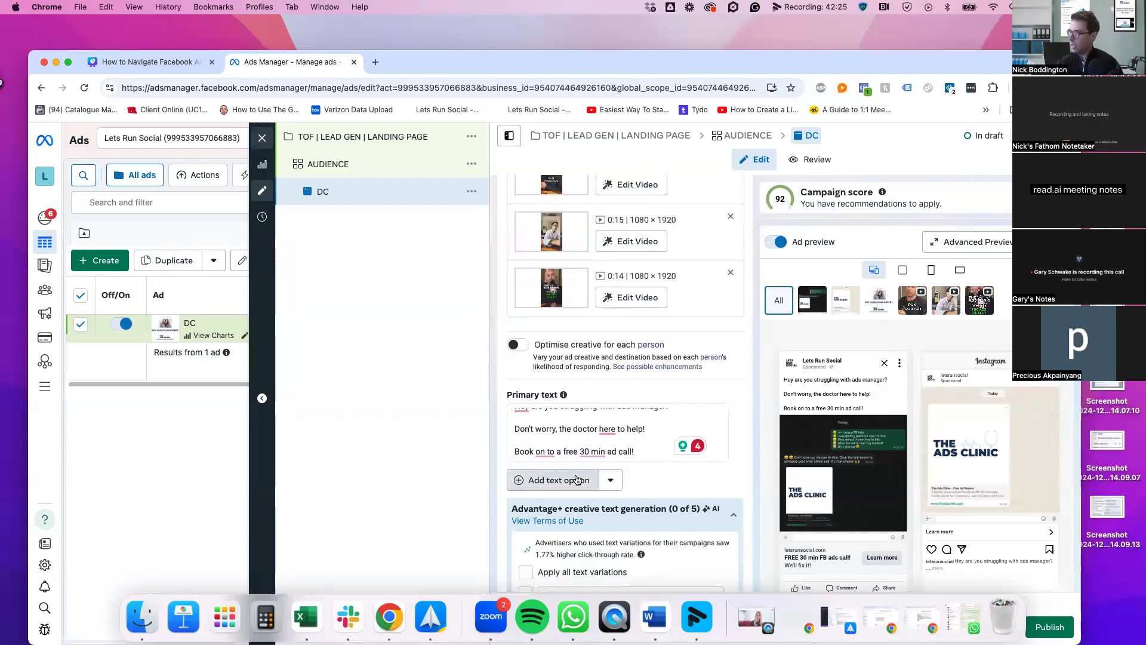
scroll(739, 483, "down", 3)
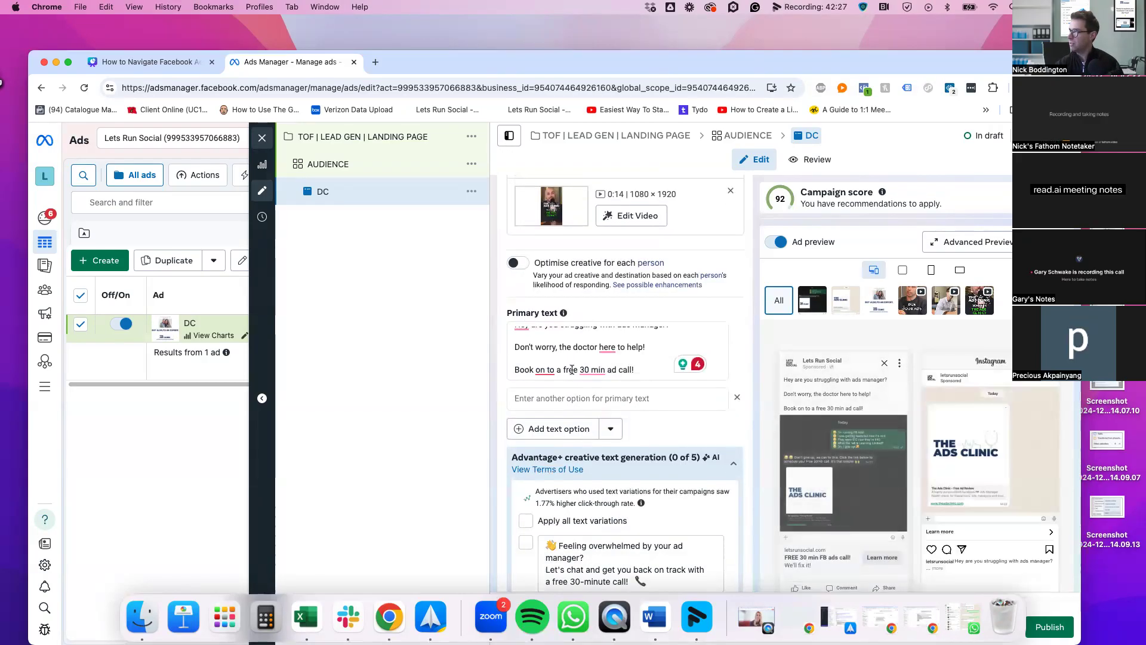
scroll(760, 421, "down", 3)
scroll(760, 421, "down", 7)
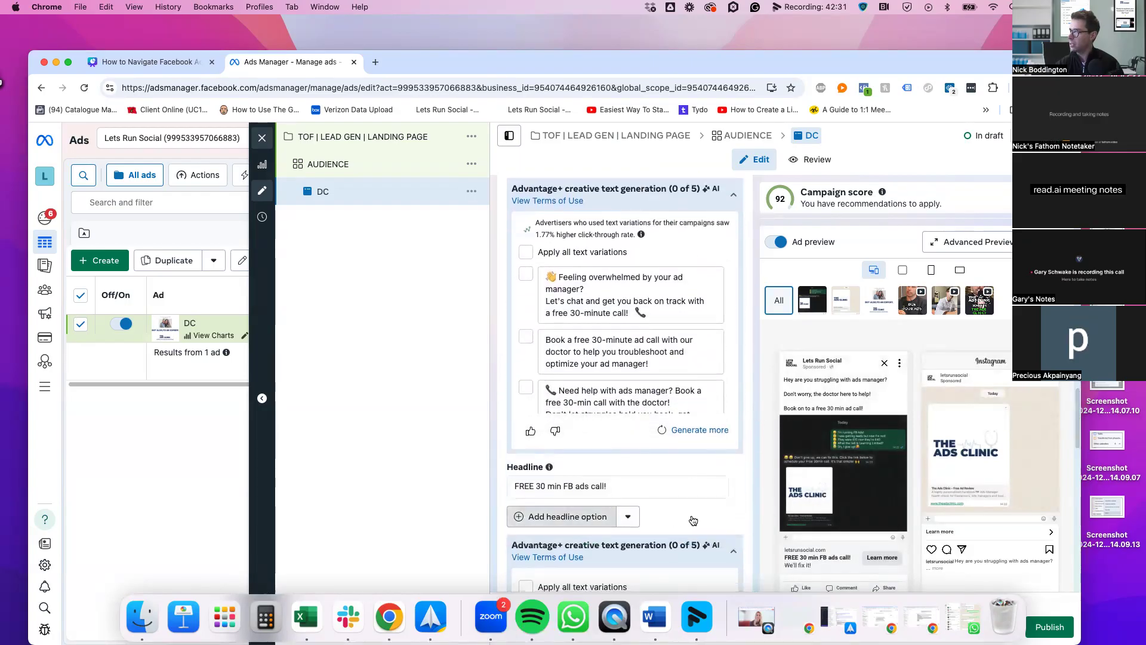
scroll(744, 511, "down", 3)
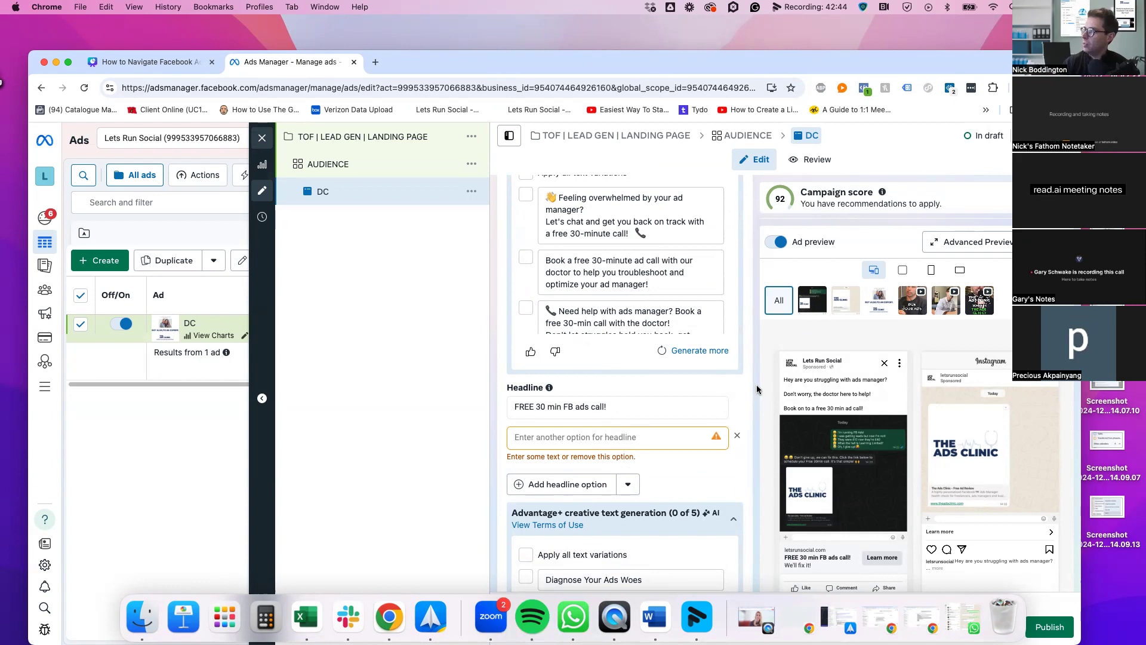
scroll(652, 299, "up", 4)
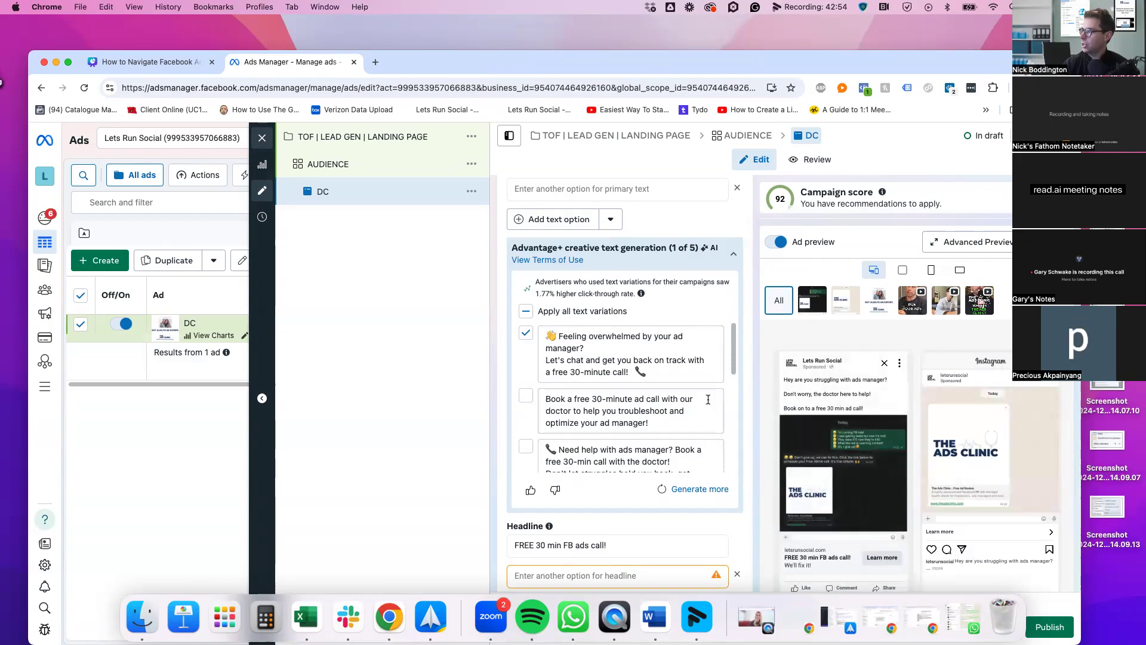
Change 'optimize' to 'optimise' in the second AI text variation and apply it
left_click(573, 422)
key("Delete")
type("s")
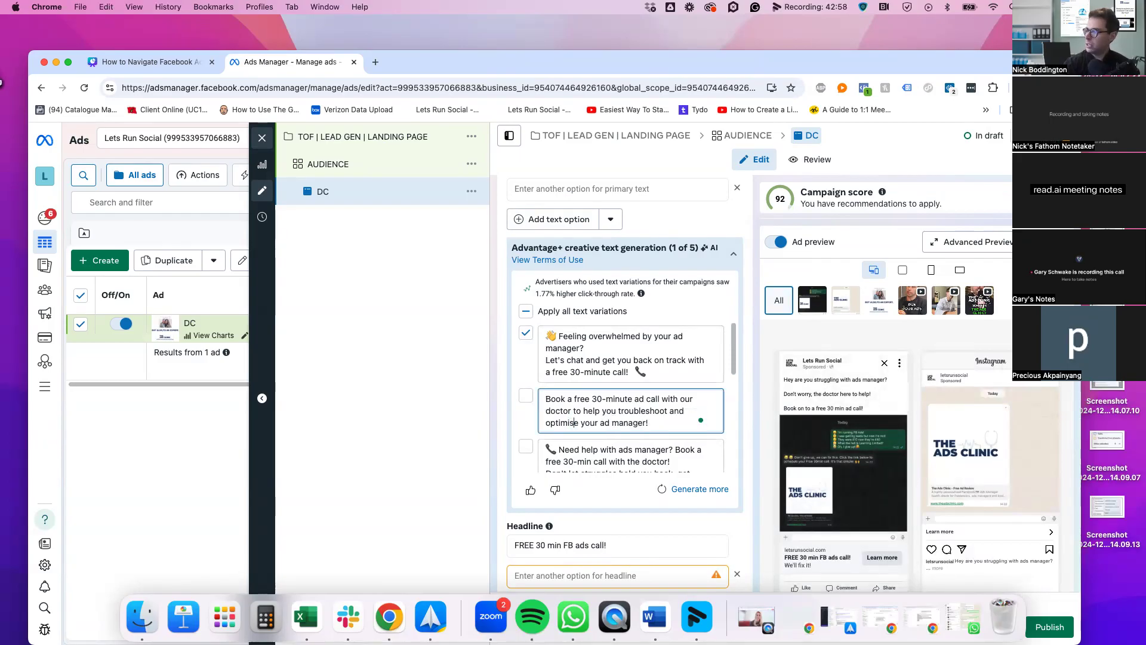
left_click(528, 396)
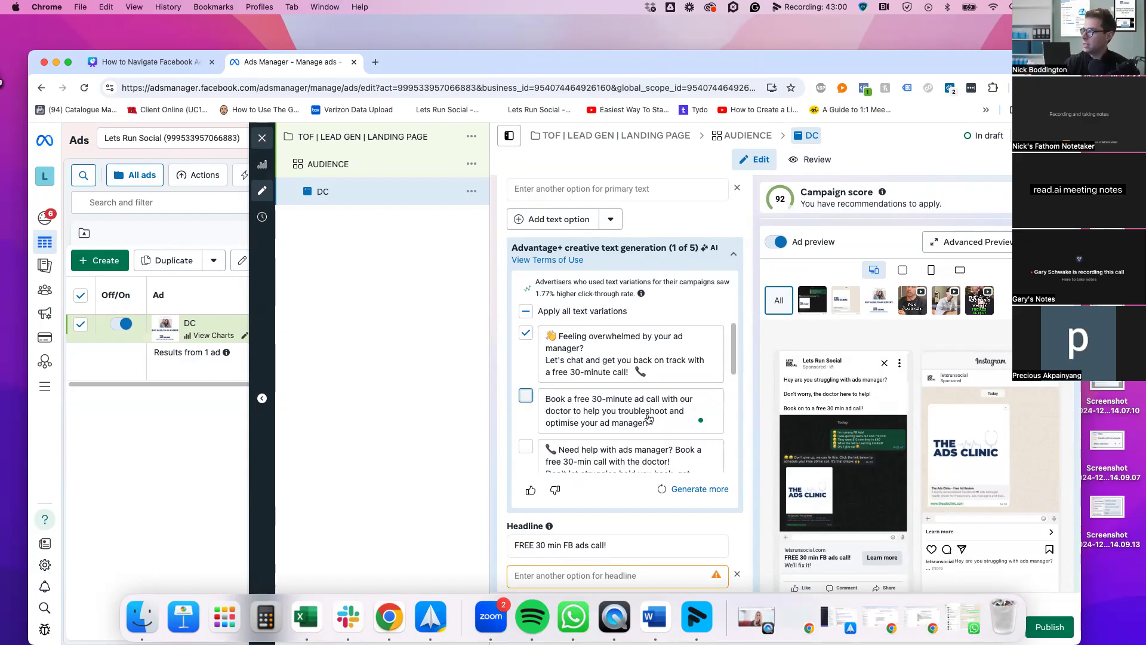
scroll(650, 418, "down", 2)
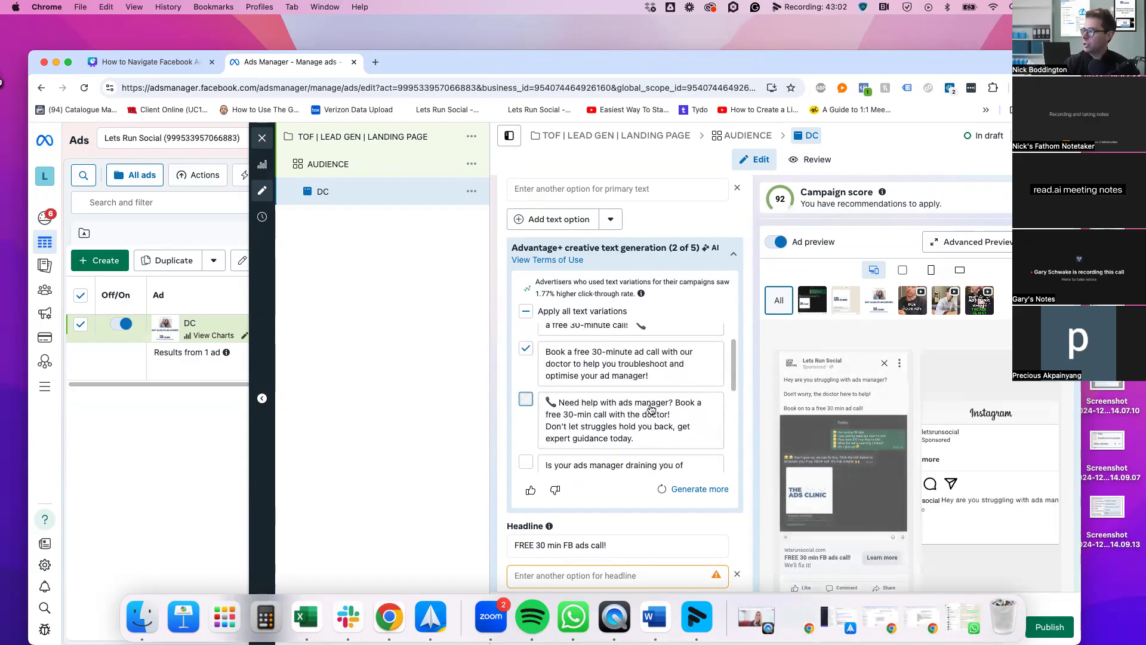
scroll(747, 430, "down", 4)
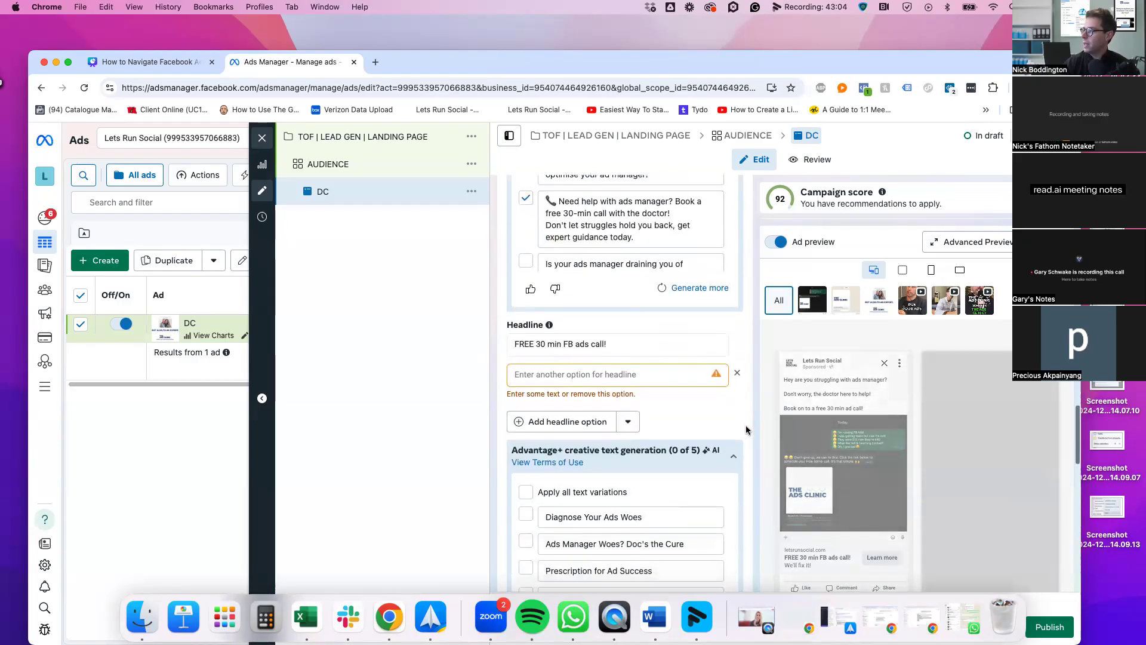
scroll(746, 430, "down", 2)
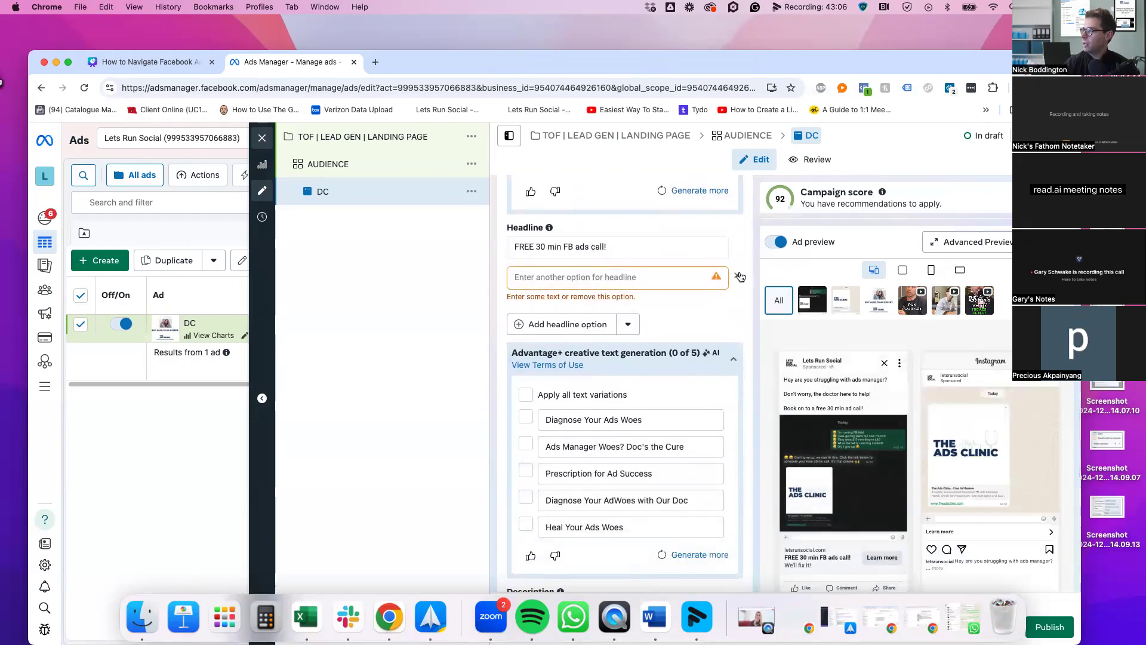
scroll(746, 339, "up", 5)
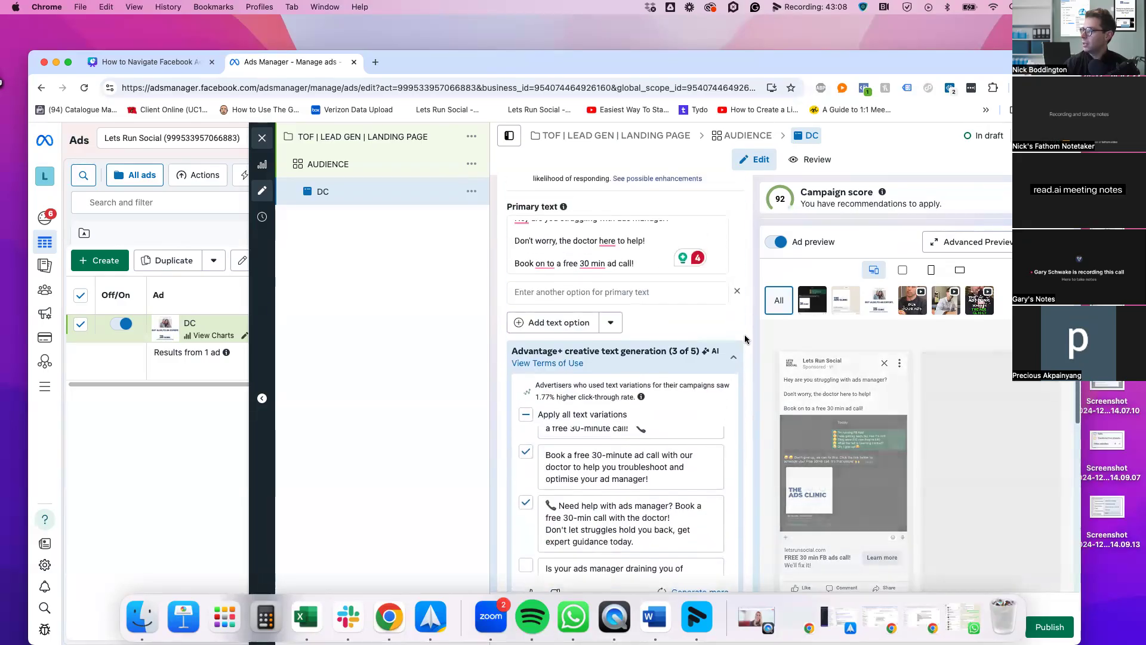
Generate more AI headline suggestions and include 'Prescription for Ad Success'
scroll(741, 369, "down", 7)
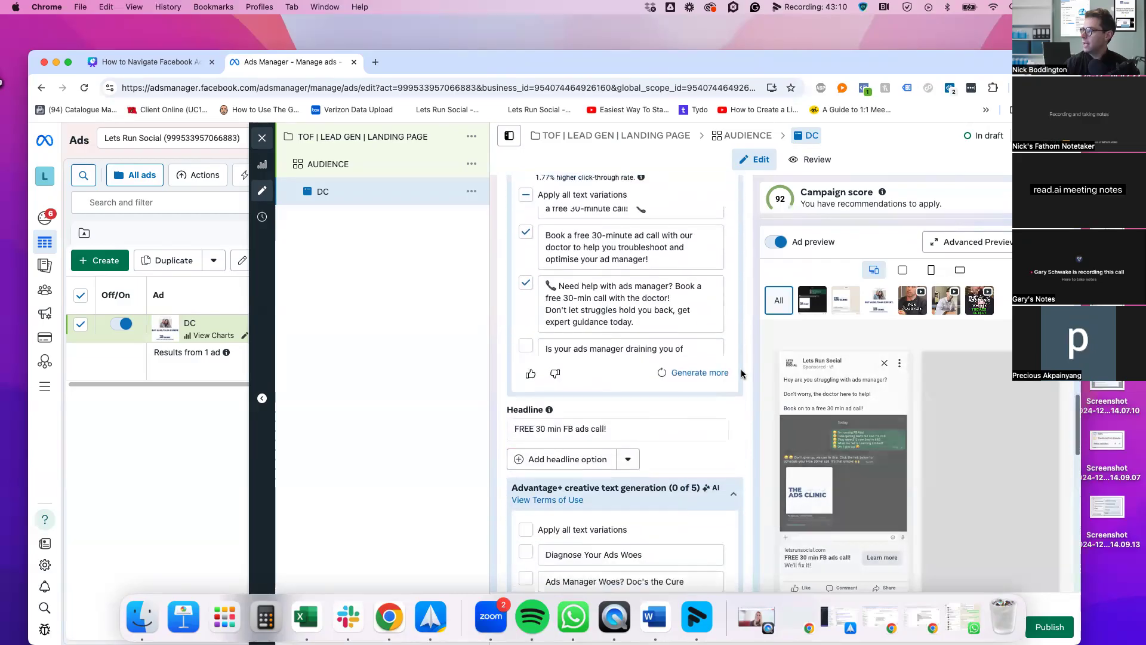
scroll(742, 374, "down", 1)
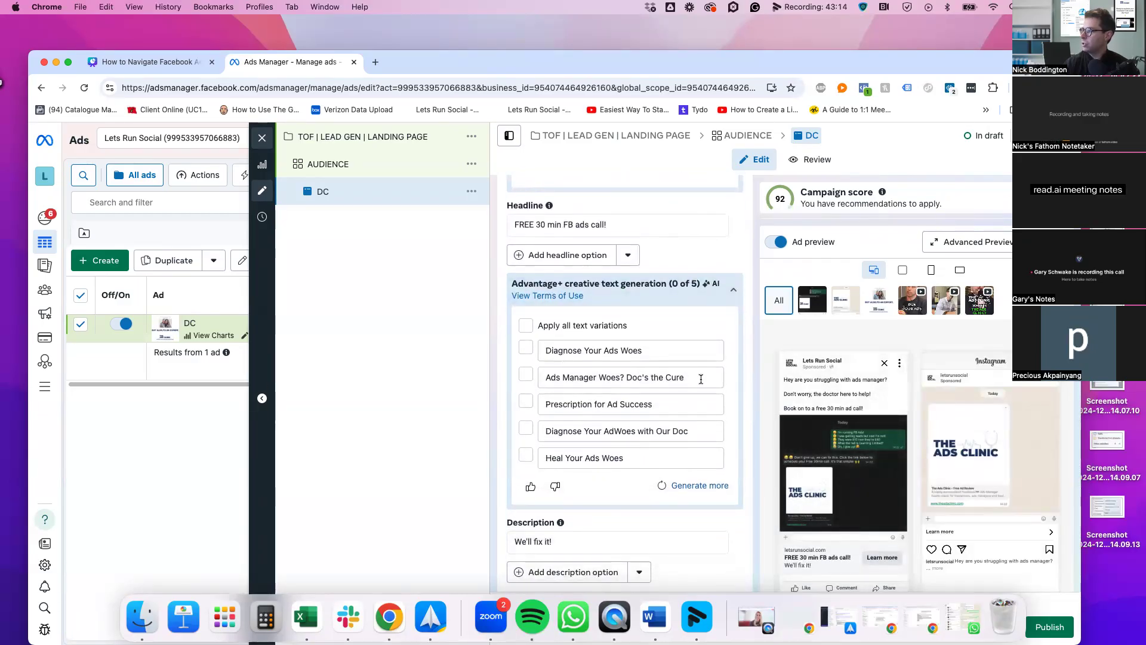
scroll(701, 378, "down", 1)
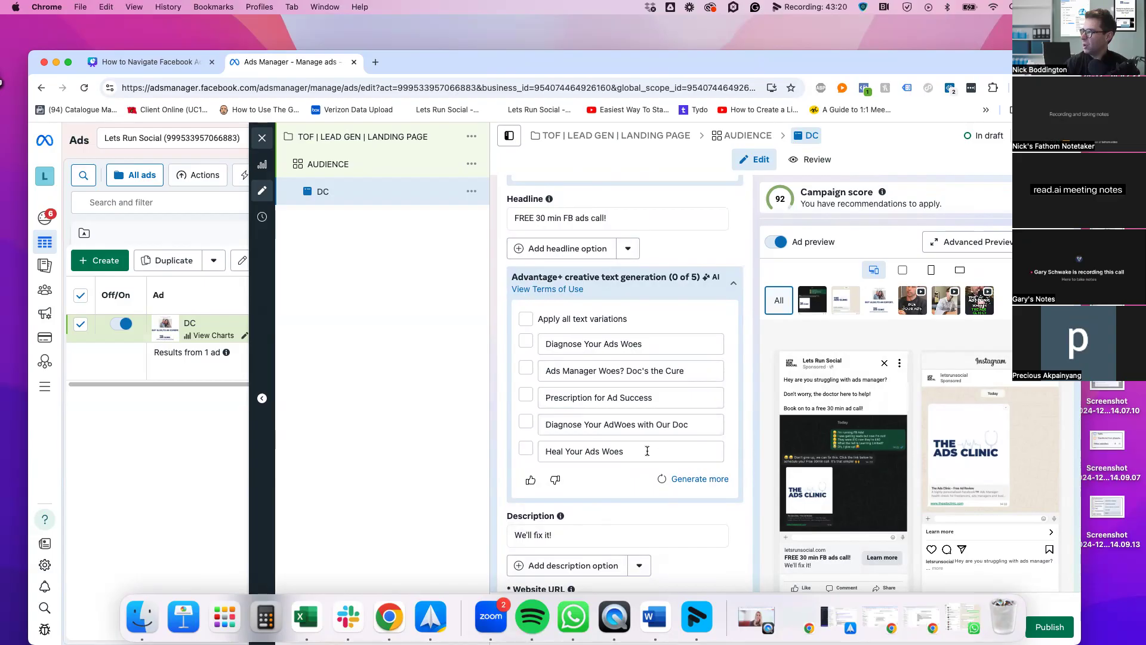
left_click(695, 479)
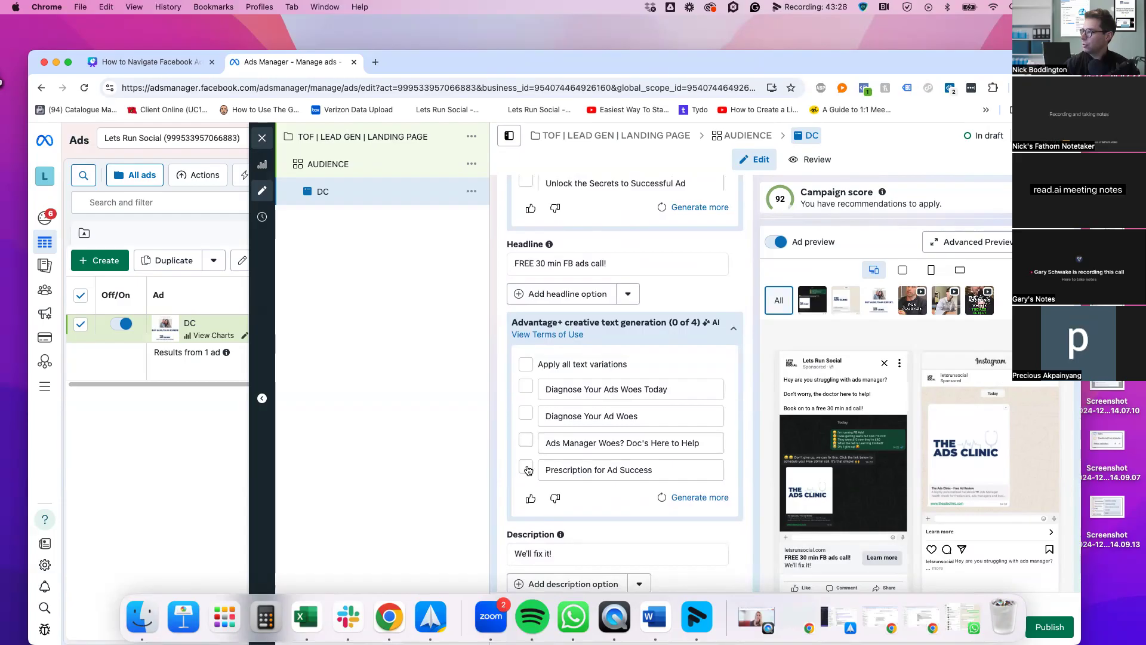
left_click(706, 472)
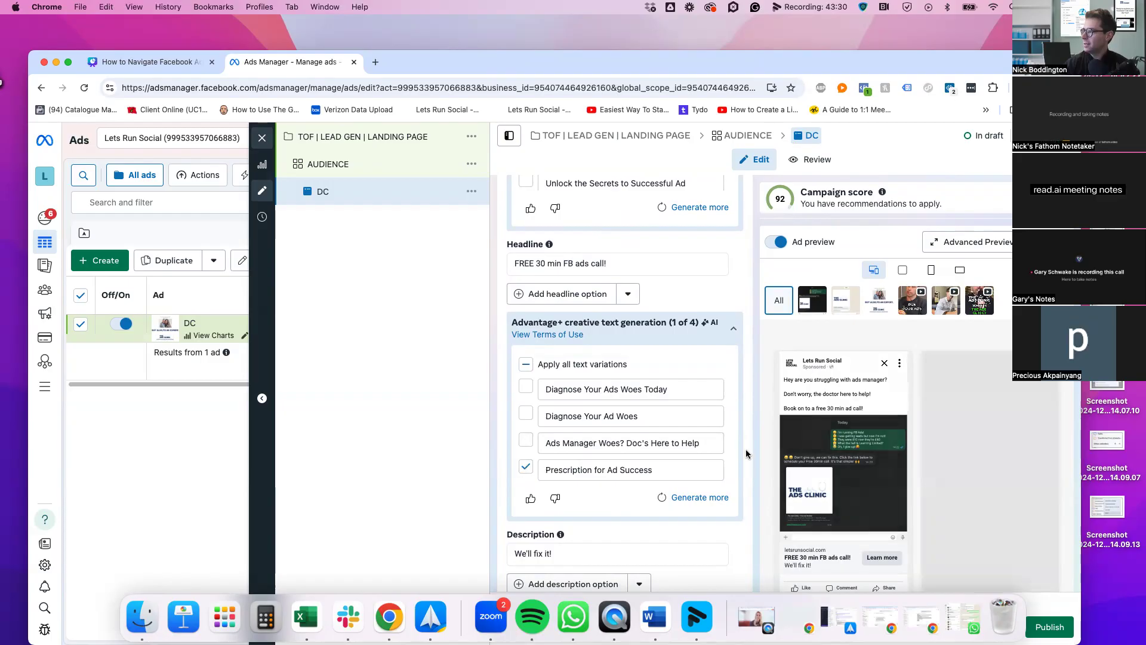
scroll(747, 450, "down", 3)
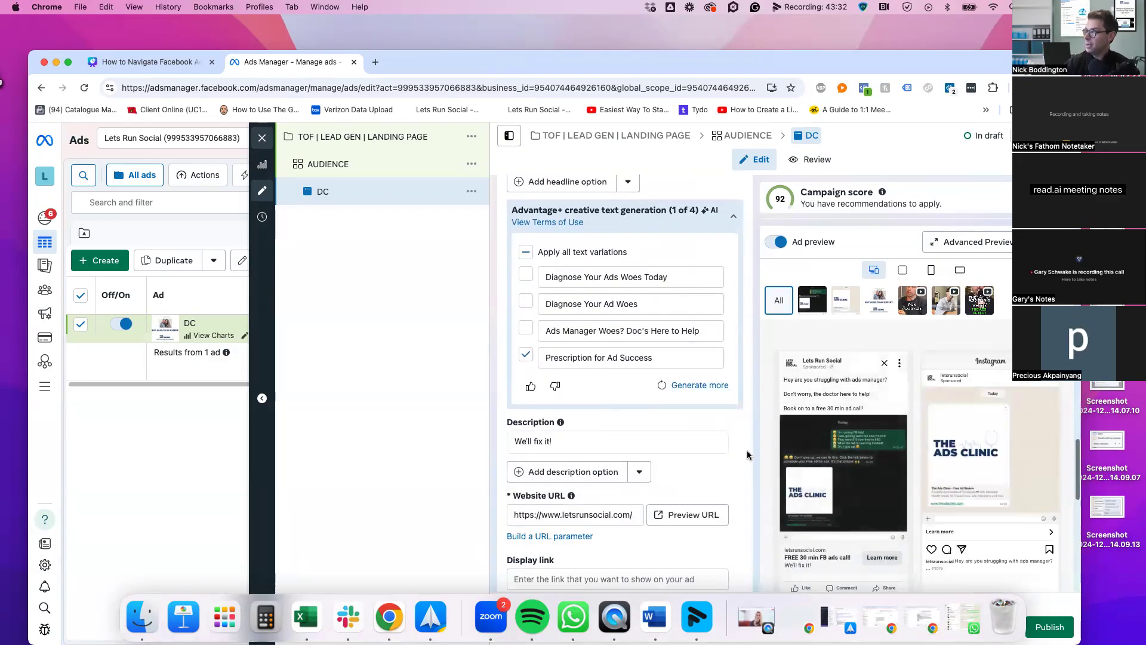
Check the website URL letsrunsocial.com, leaving it unchanged
scroll(745, 453, "down", 5)
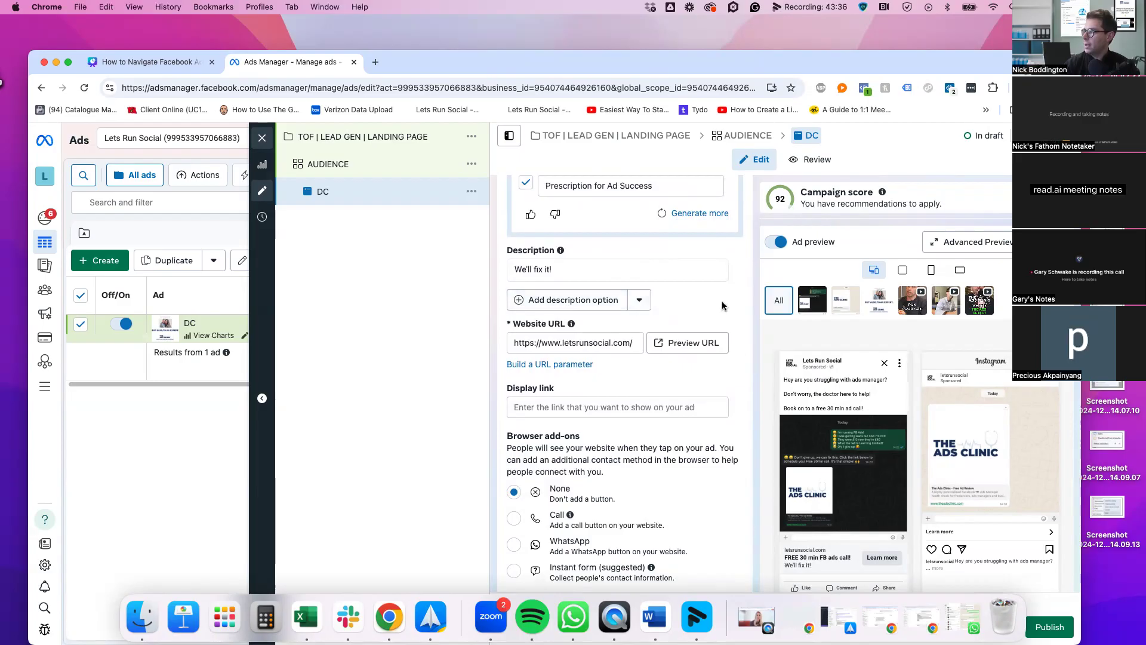
left_click_drag(515, 344, 657, 344)
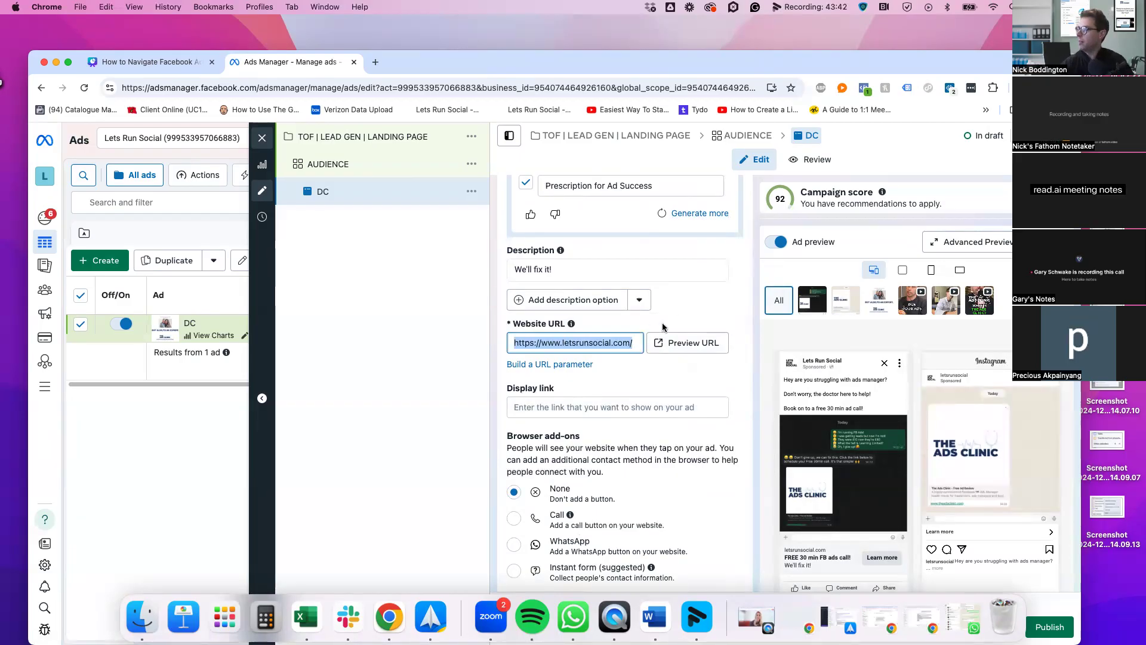
left_click(555, 338)
left_click_drag(623, 343, 635, 342)
left_click(647, 359)
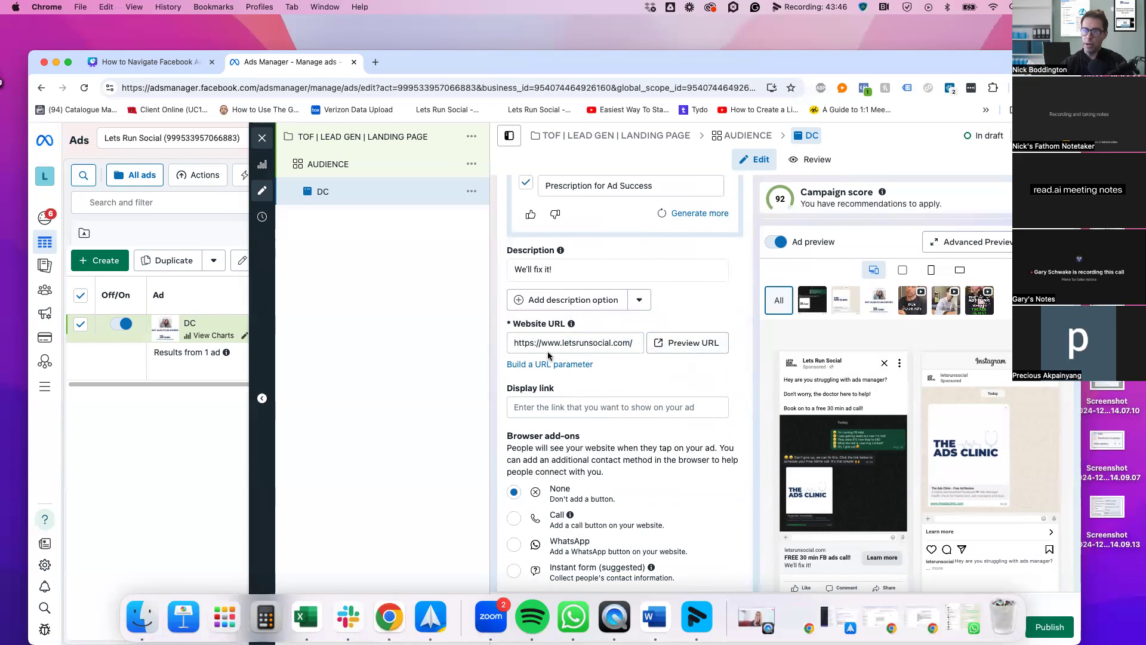
scroll(673, 403, "down", 1)
Enter 'TheAdsClinic.com' as the display link, removing the extra spaces
left_click(605, 360)
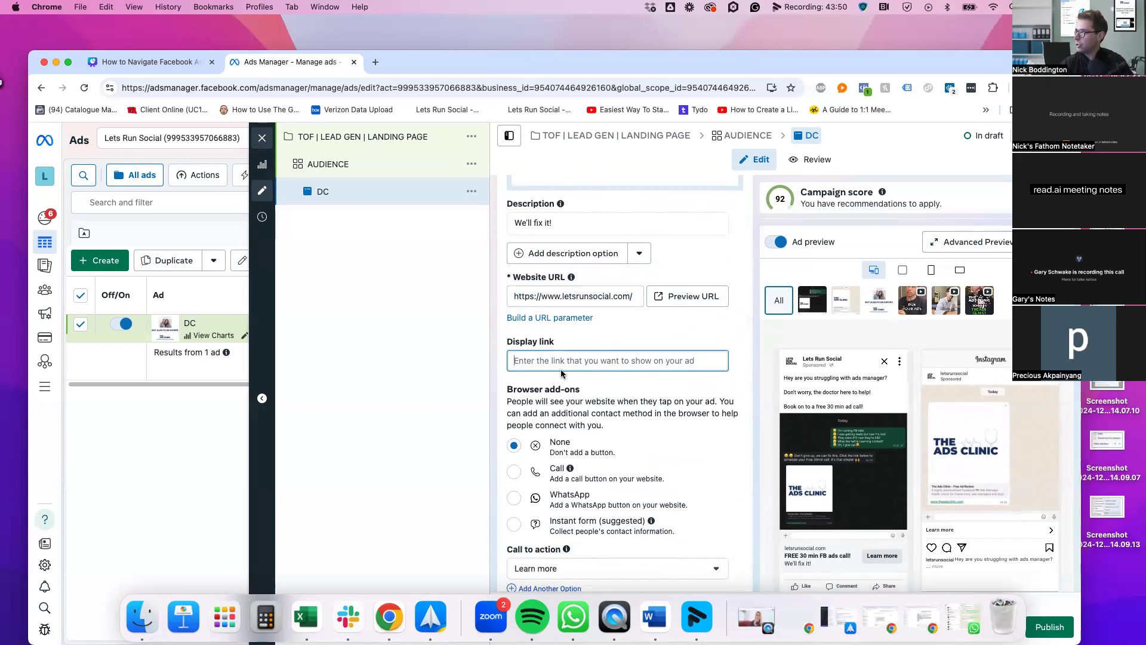
type("The ")
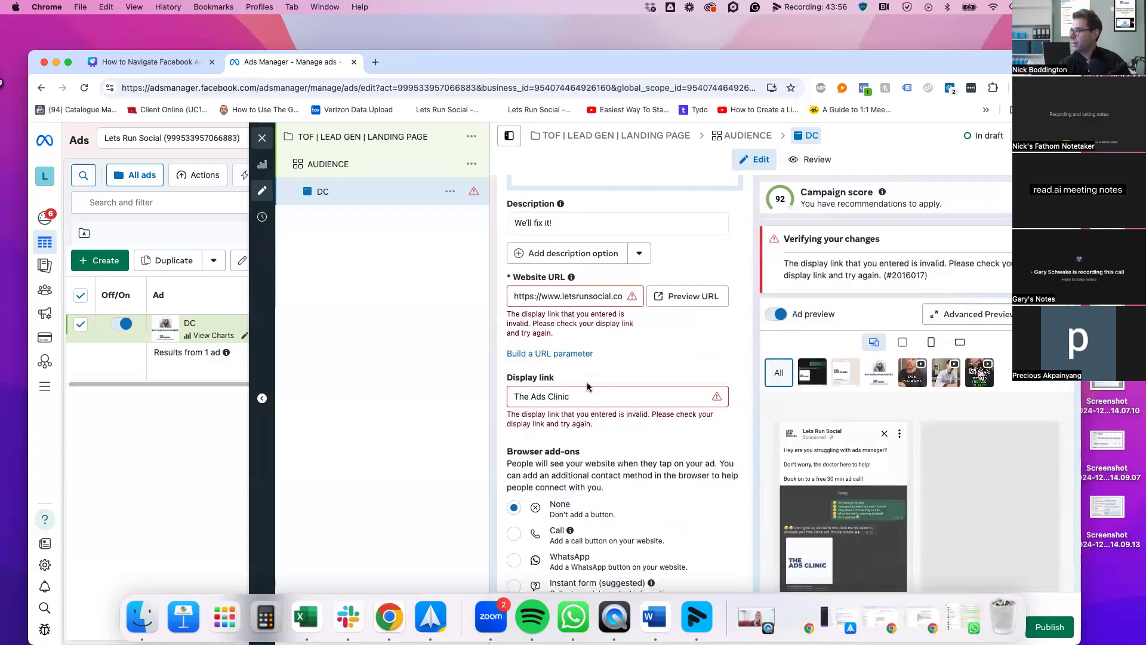
type("Ads Clinic.com")
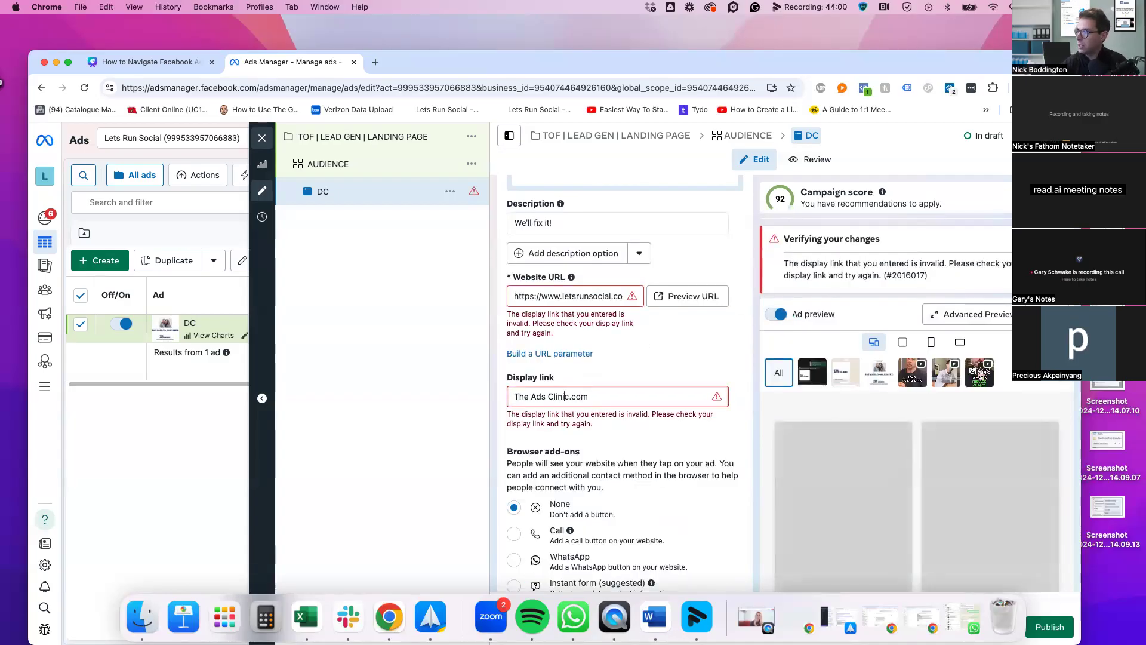
key("Left")
key("Left")
key("Left")
key("Left")
key("Left")
key("BackSpace")
key("Left")
key("Left")
key("Left")
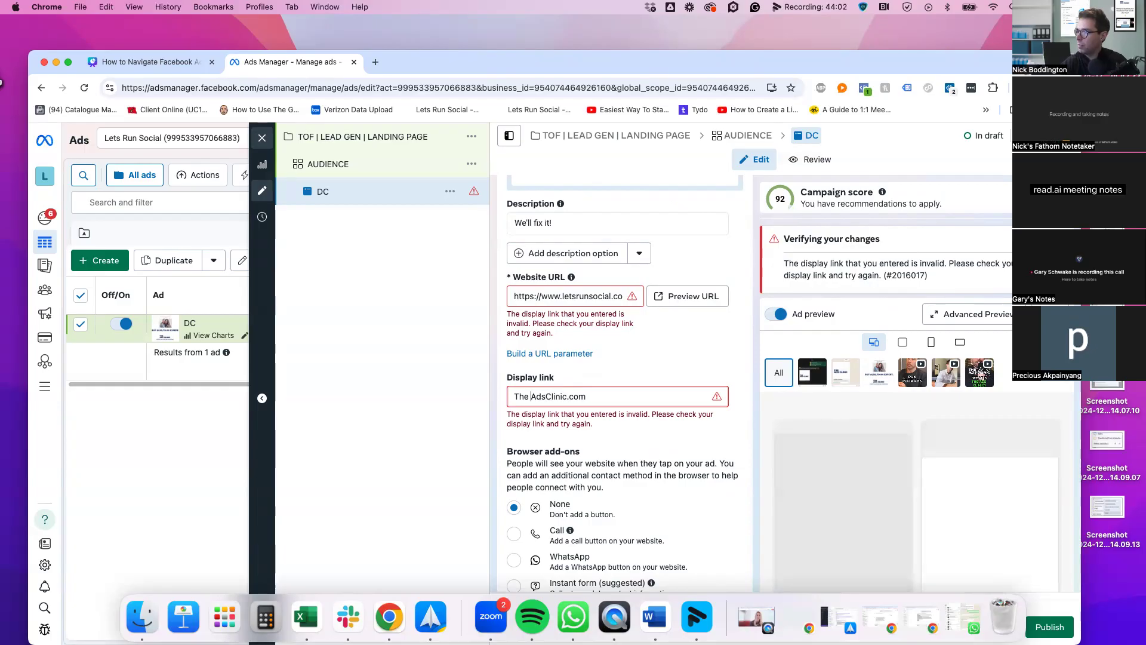
key("BackSpace")
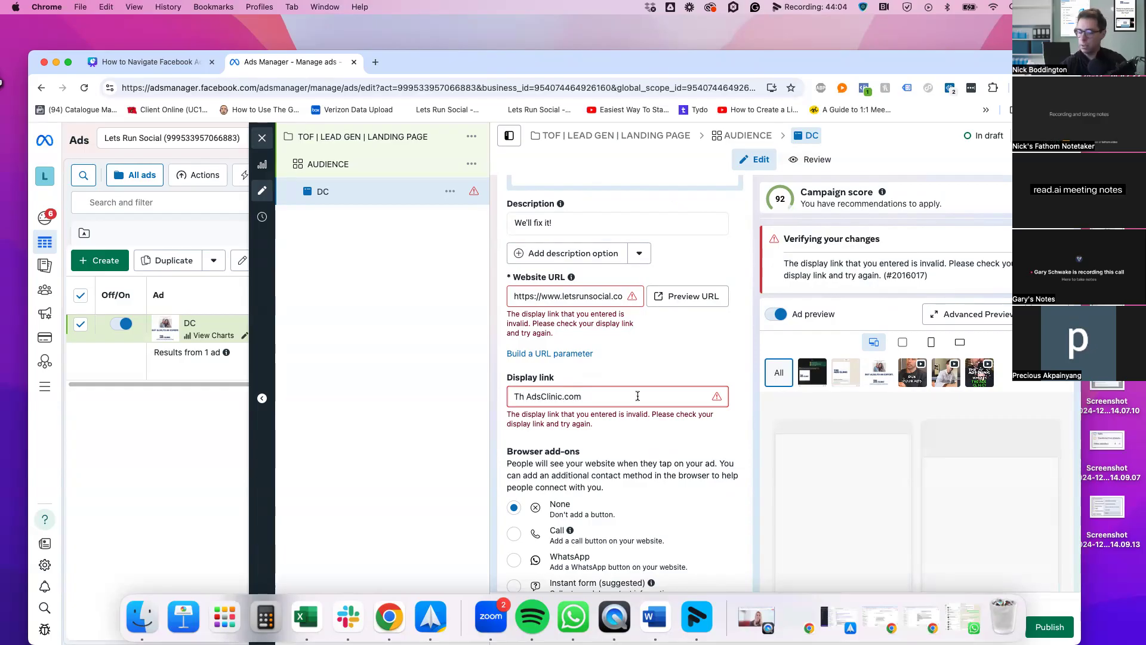
key("BackSpace")
type("e")
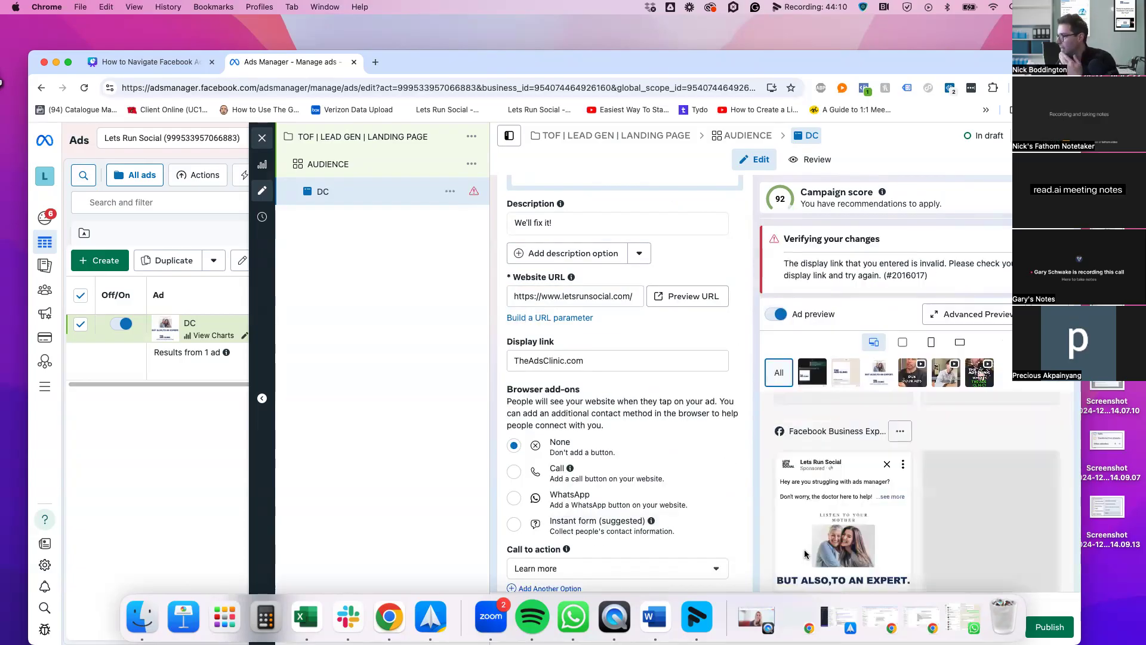
Switch the call to action from Learn more to Book now
scroll(762, 516, "down", 3)
scroll(839, 506, "down", 3)
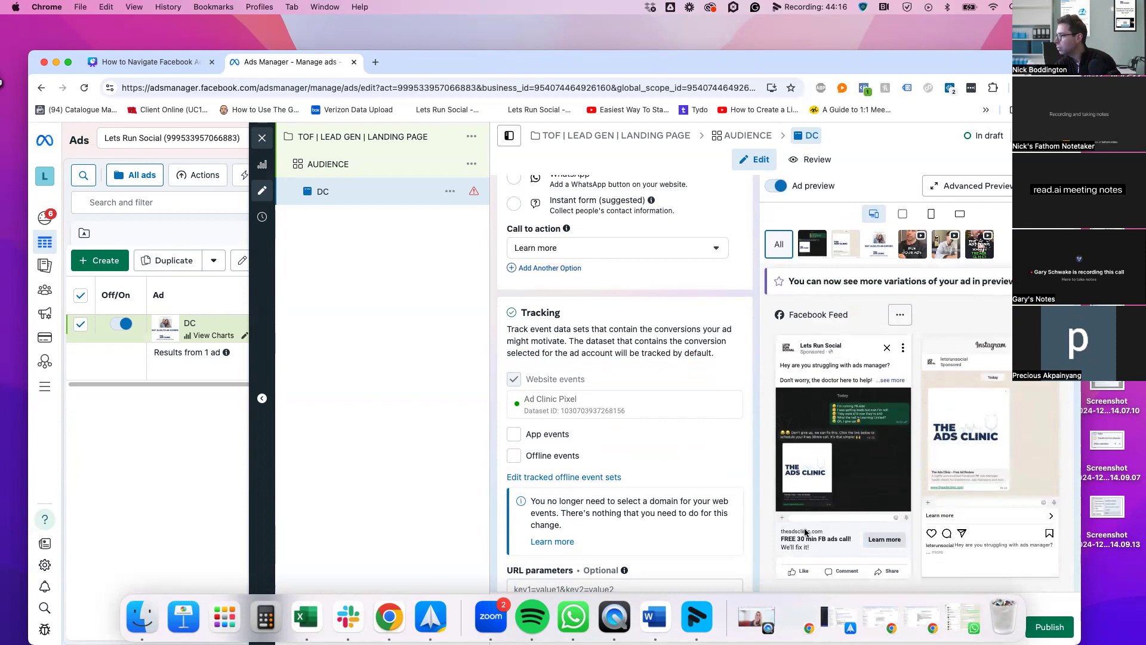
scroll(737, 461, "down", 1)
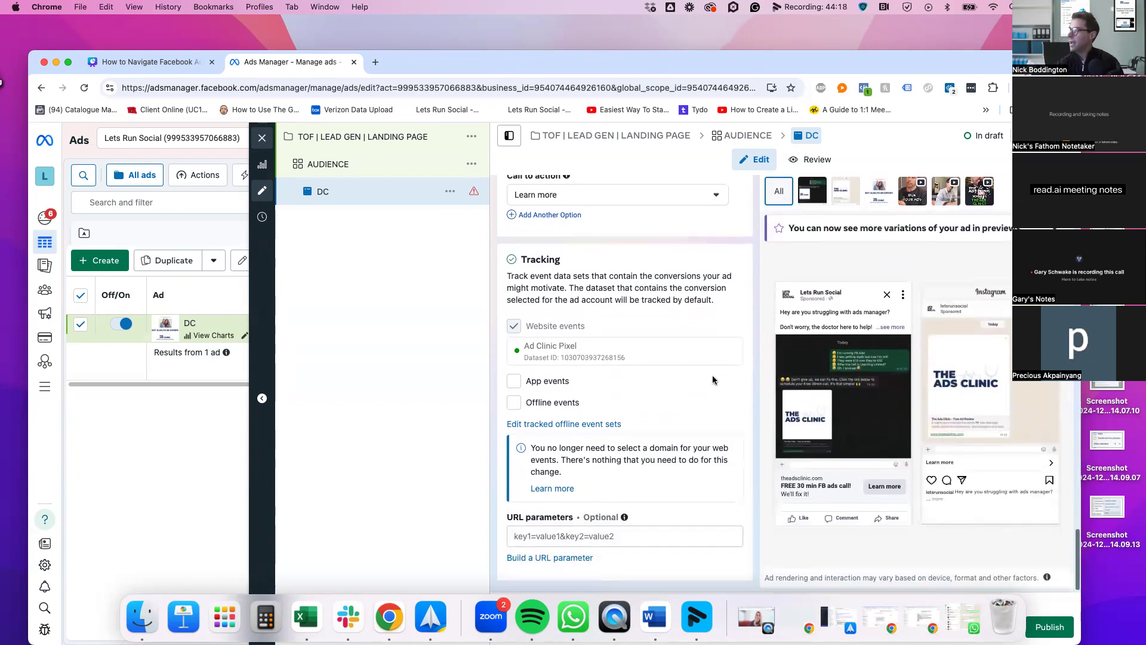
scroll(712, 375, "up", 2)
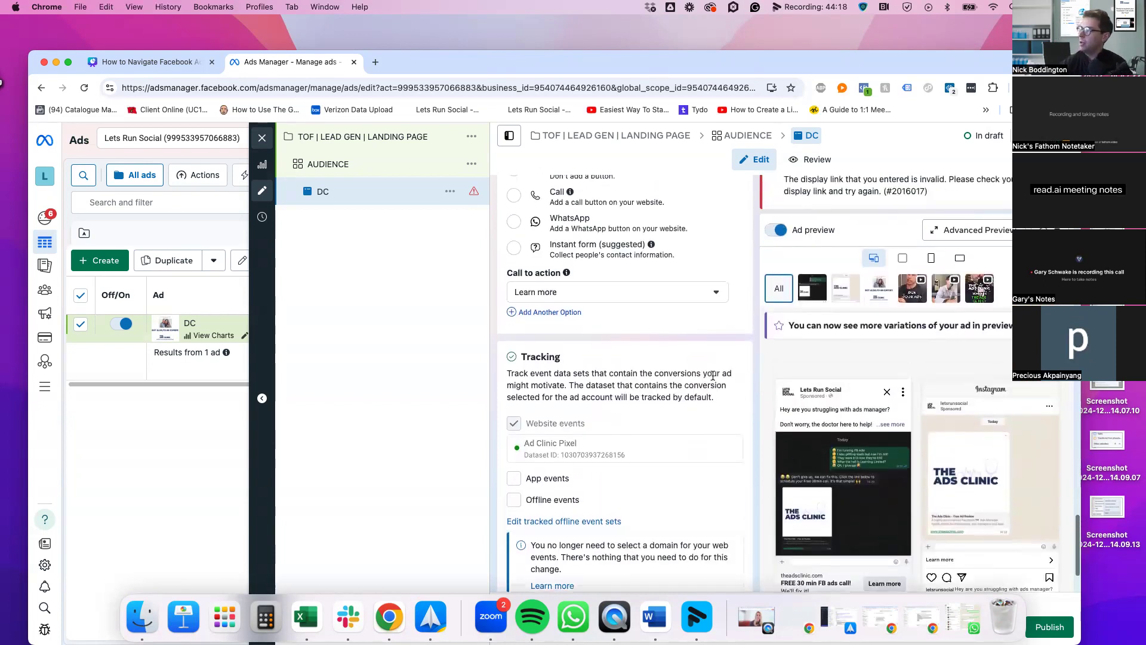
left_click(550, 293)
scroll(605, 344, "up", 2)
scroll(603, 348, "down", 5)
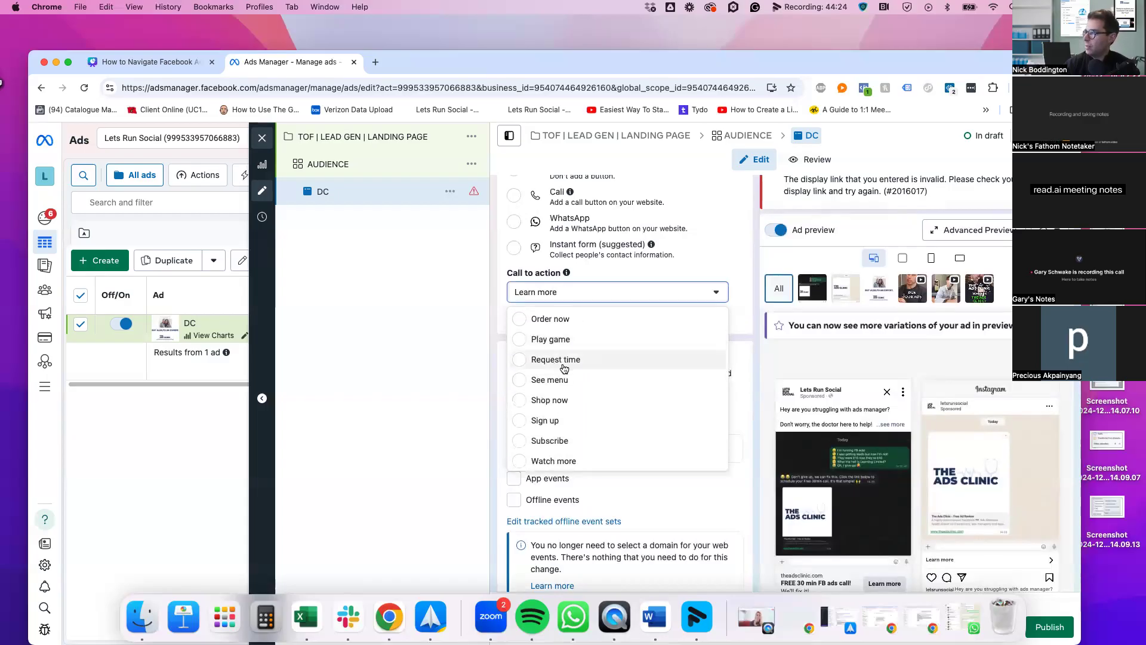
scroll(568, 406, "down", 3)
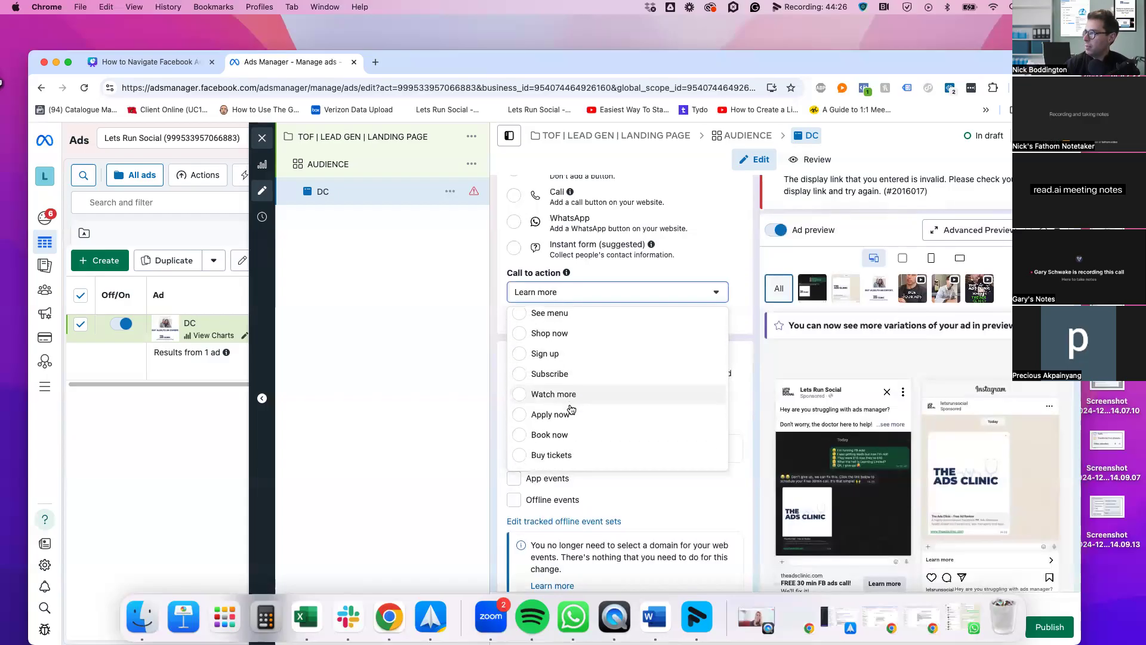
left_click(597, 400)
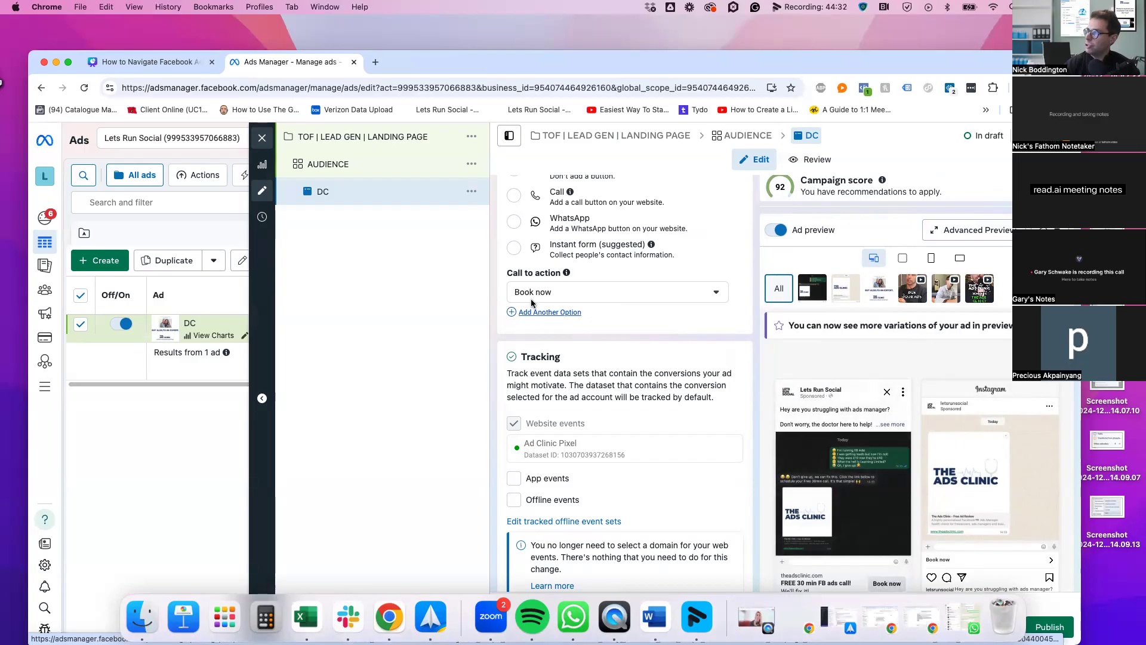
scroll(656, 335, "up", 10)
scroll(684, 345, "up", 15)
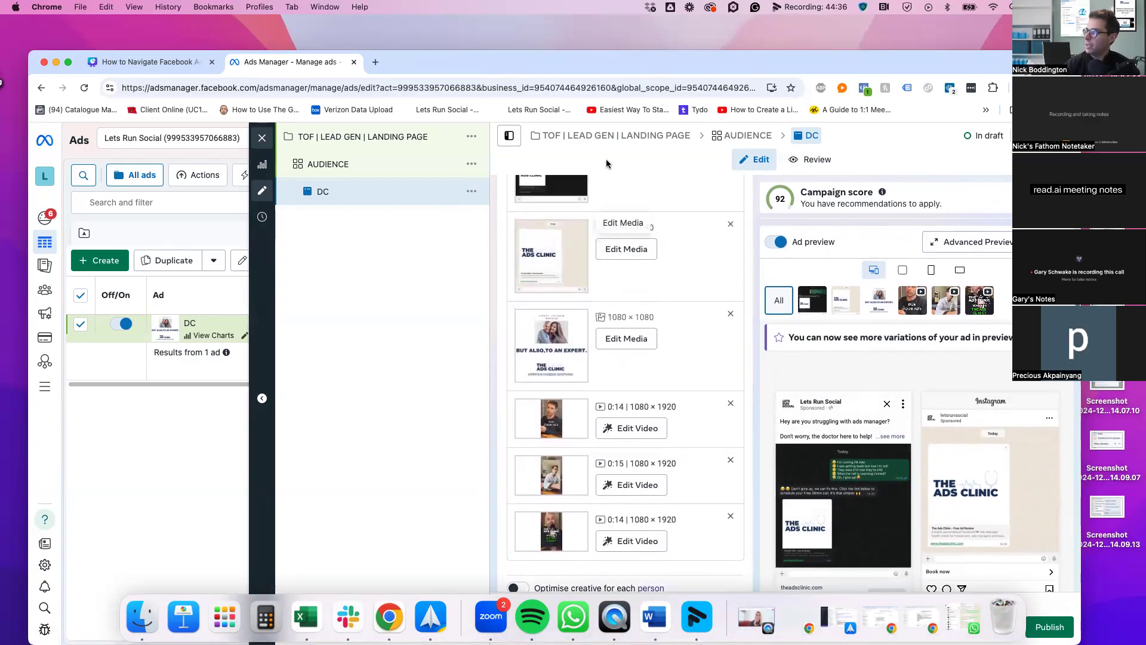
scroll(629, 470, "down", 10)
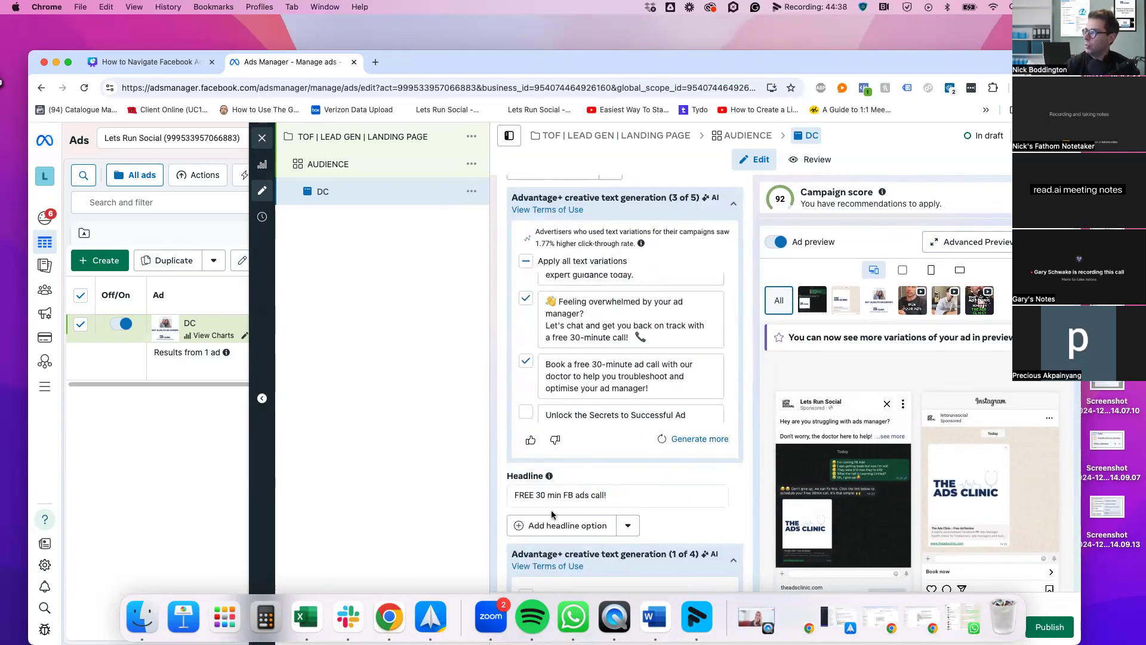
scroll(555, 466, "down", 10)
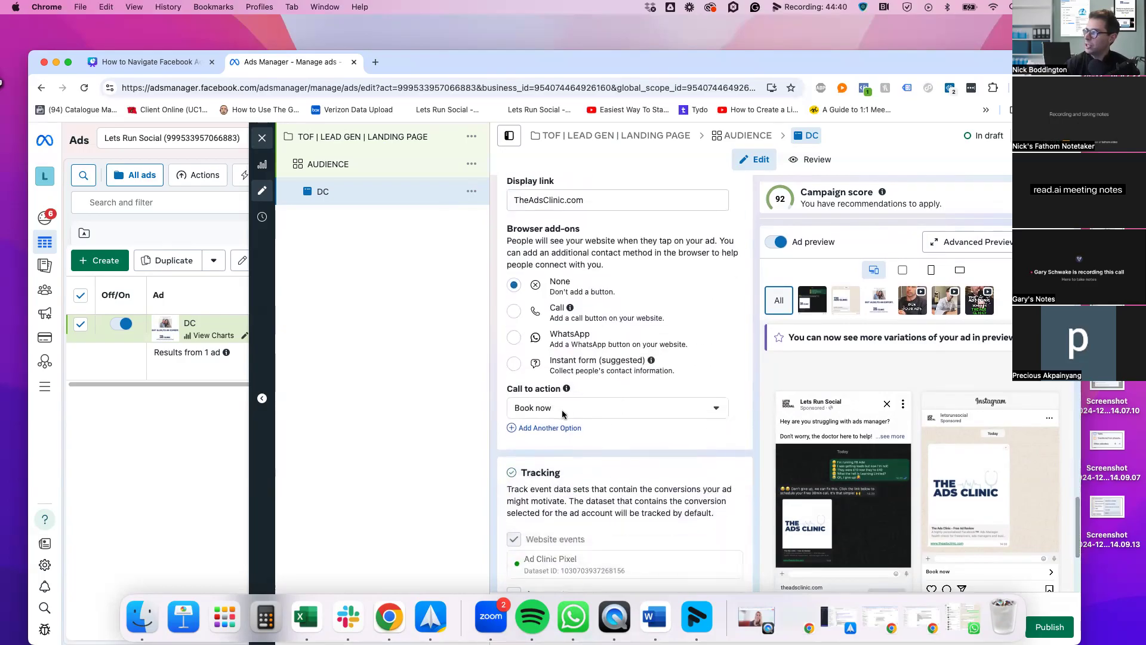
scroll(562, 413, "down", 4)
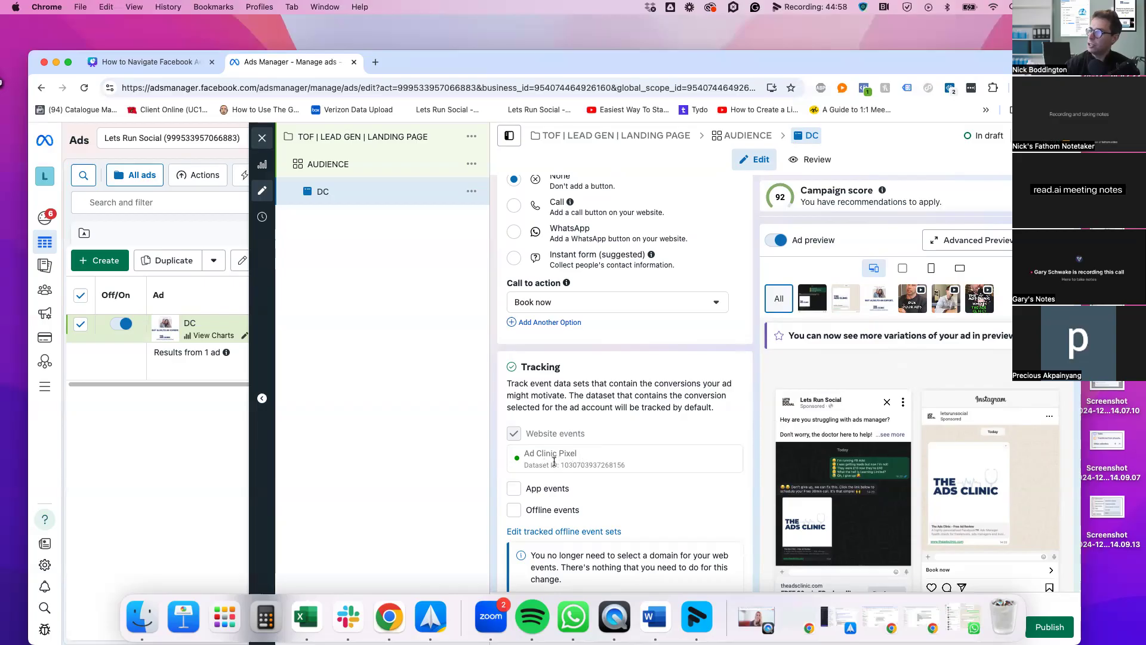
scroll(622, 436, "down", 3)
scroll(740, 417, "down", 1)
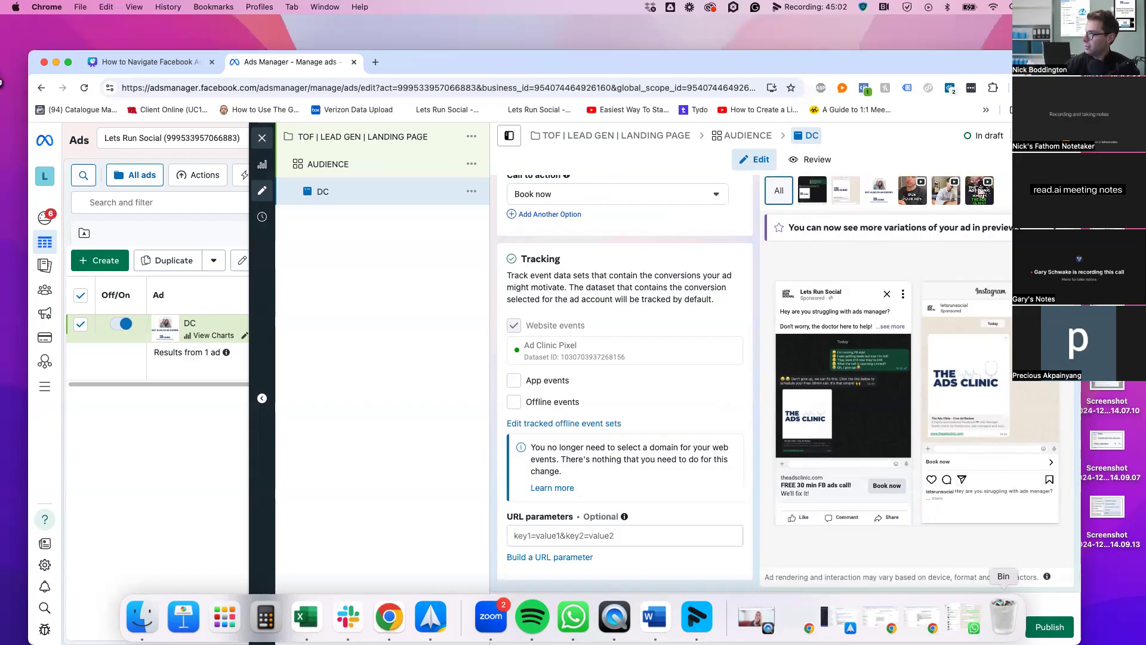
left_click_drag(974, 52, 972, 12)
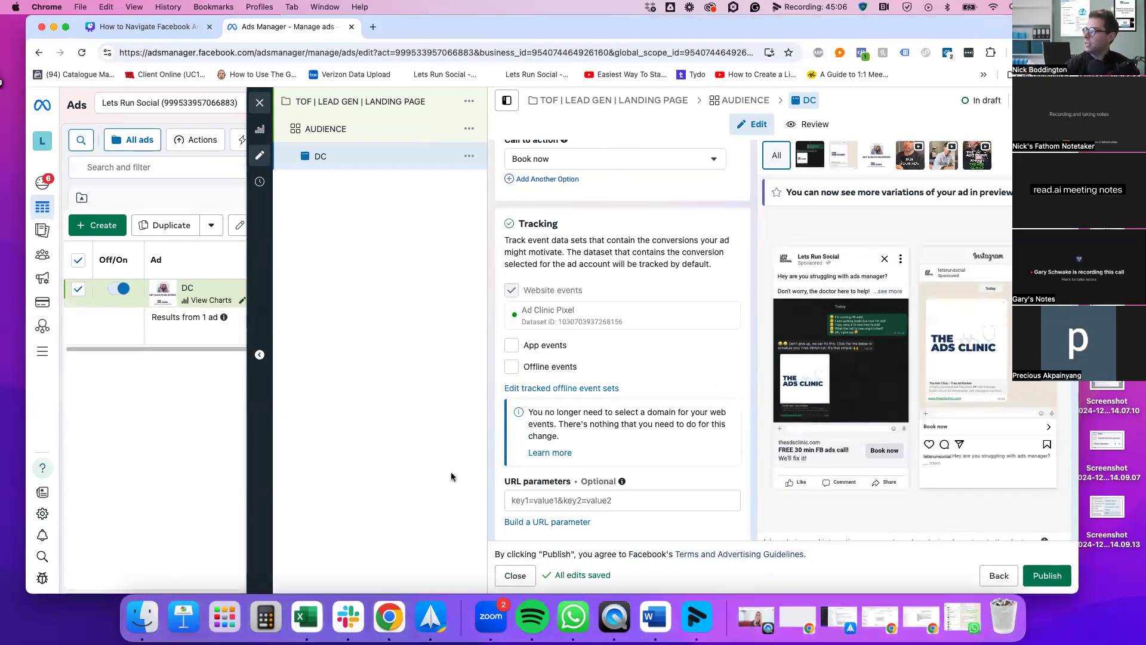
Close the ad editor and view the Campaigns table, briefly checking the column presets
left_click(260, 104)
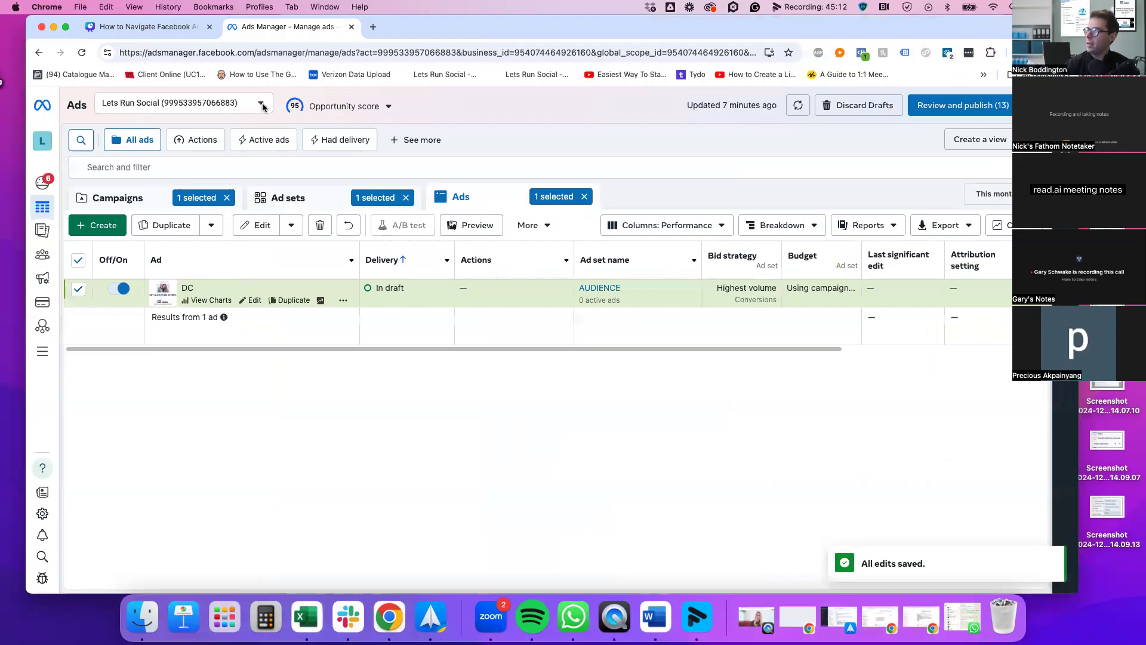
left_click(160, 201)
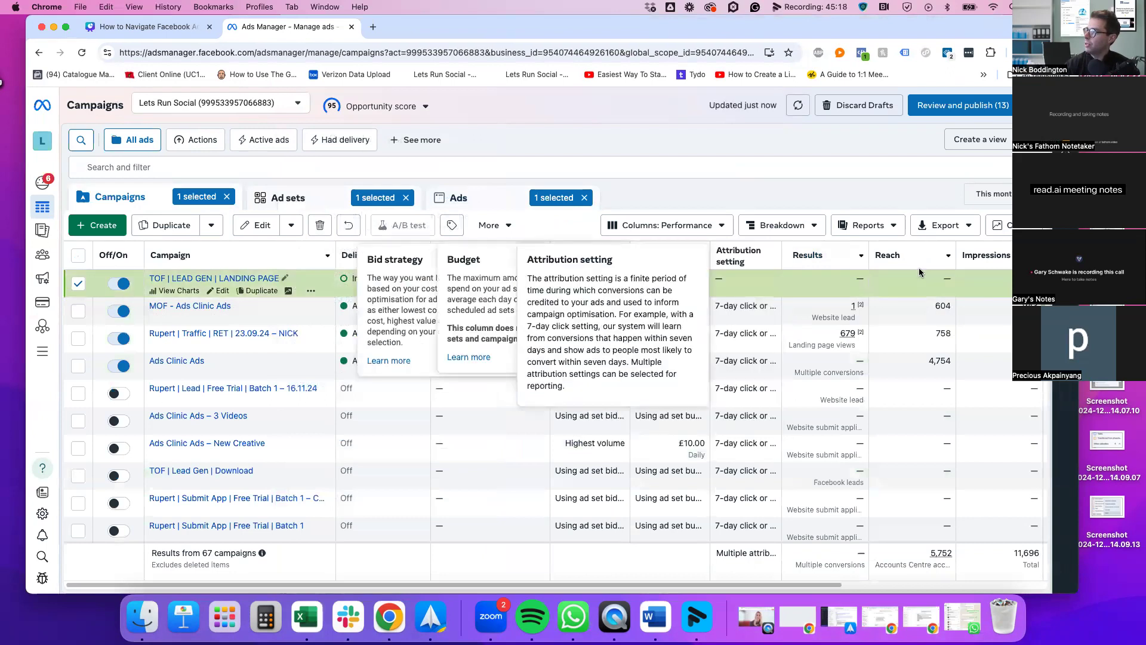
left_click(671, 225)
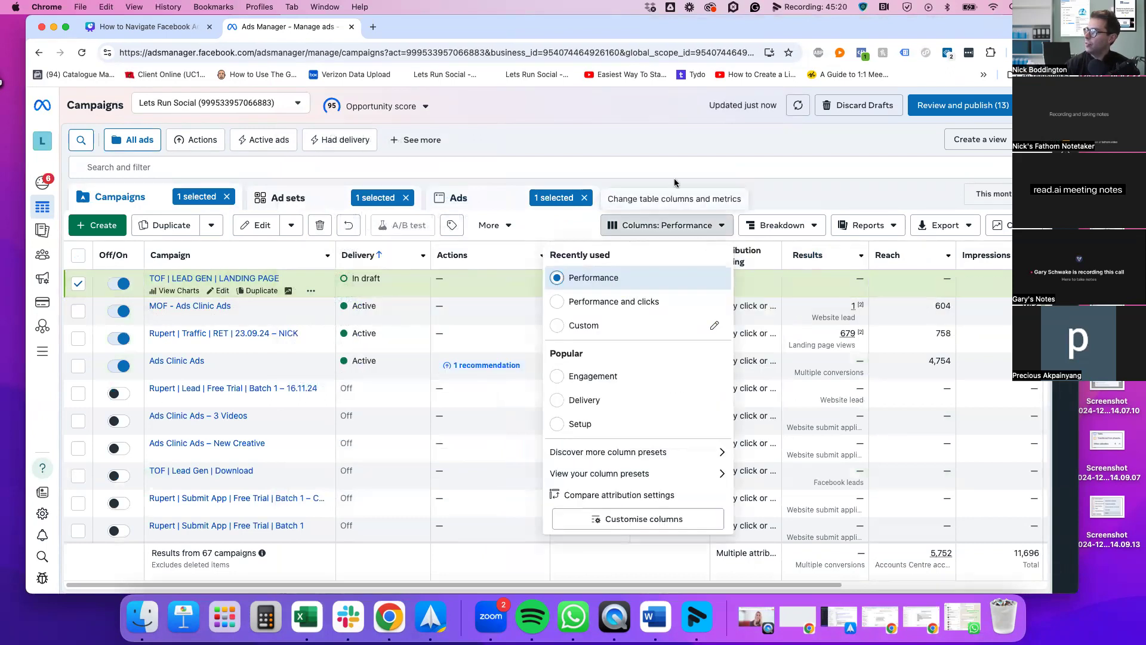
left_click(634, 118)
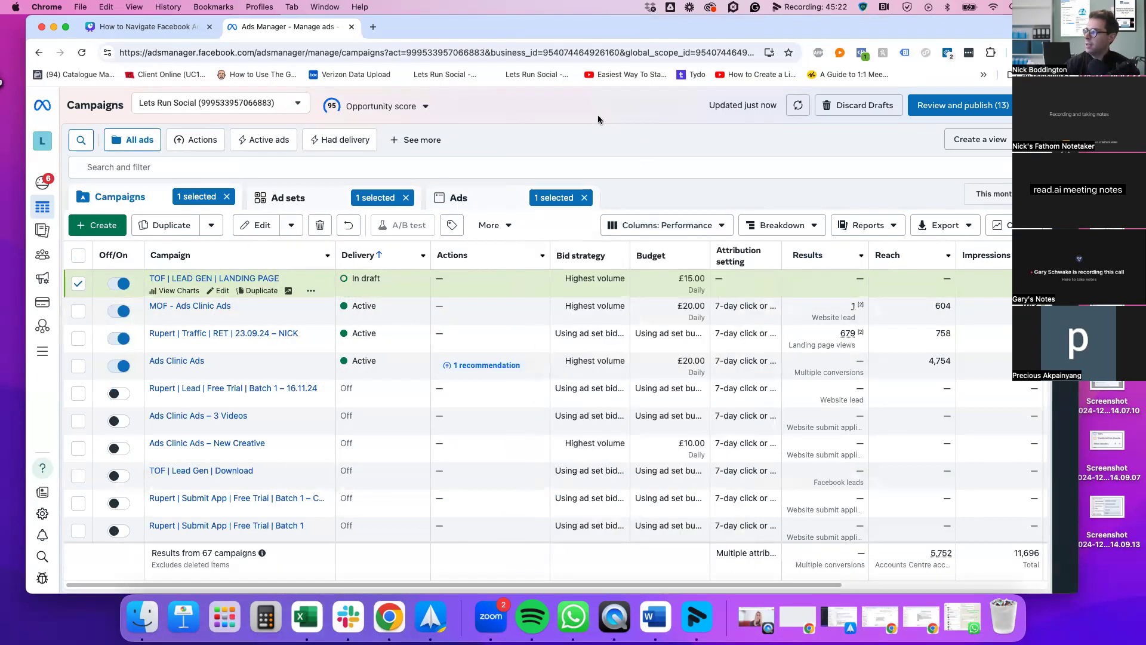